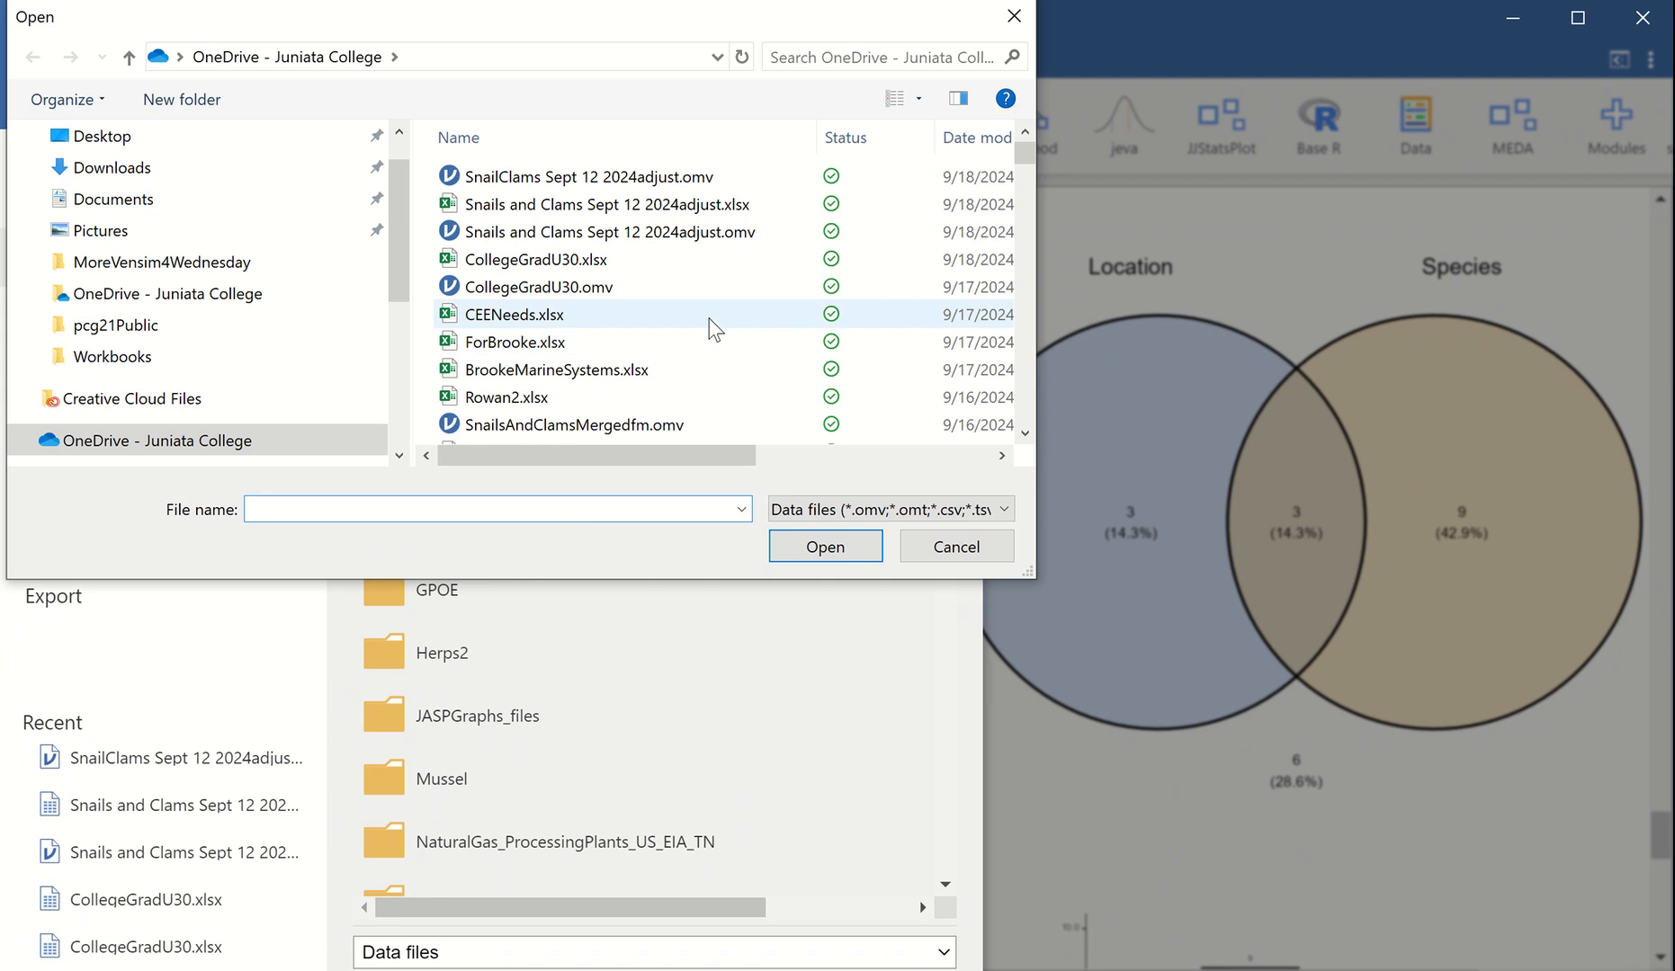
Open the data file CollegeGradU30.xlsx from the OneDrive folder
{"action": "left_click", "coordinate": [602, 263]}
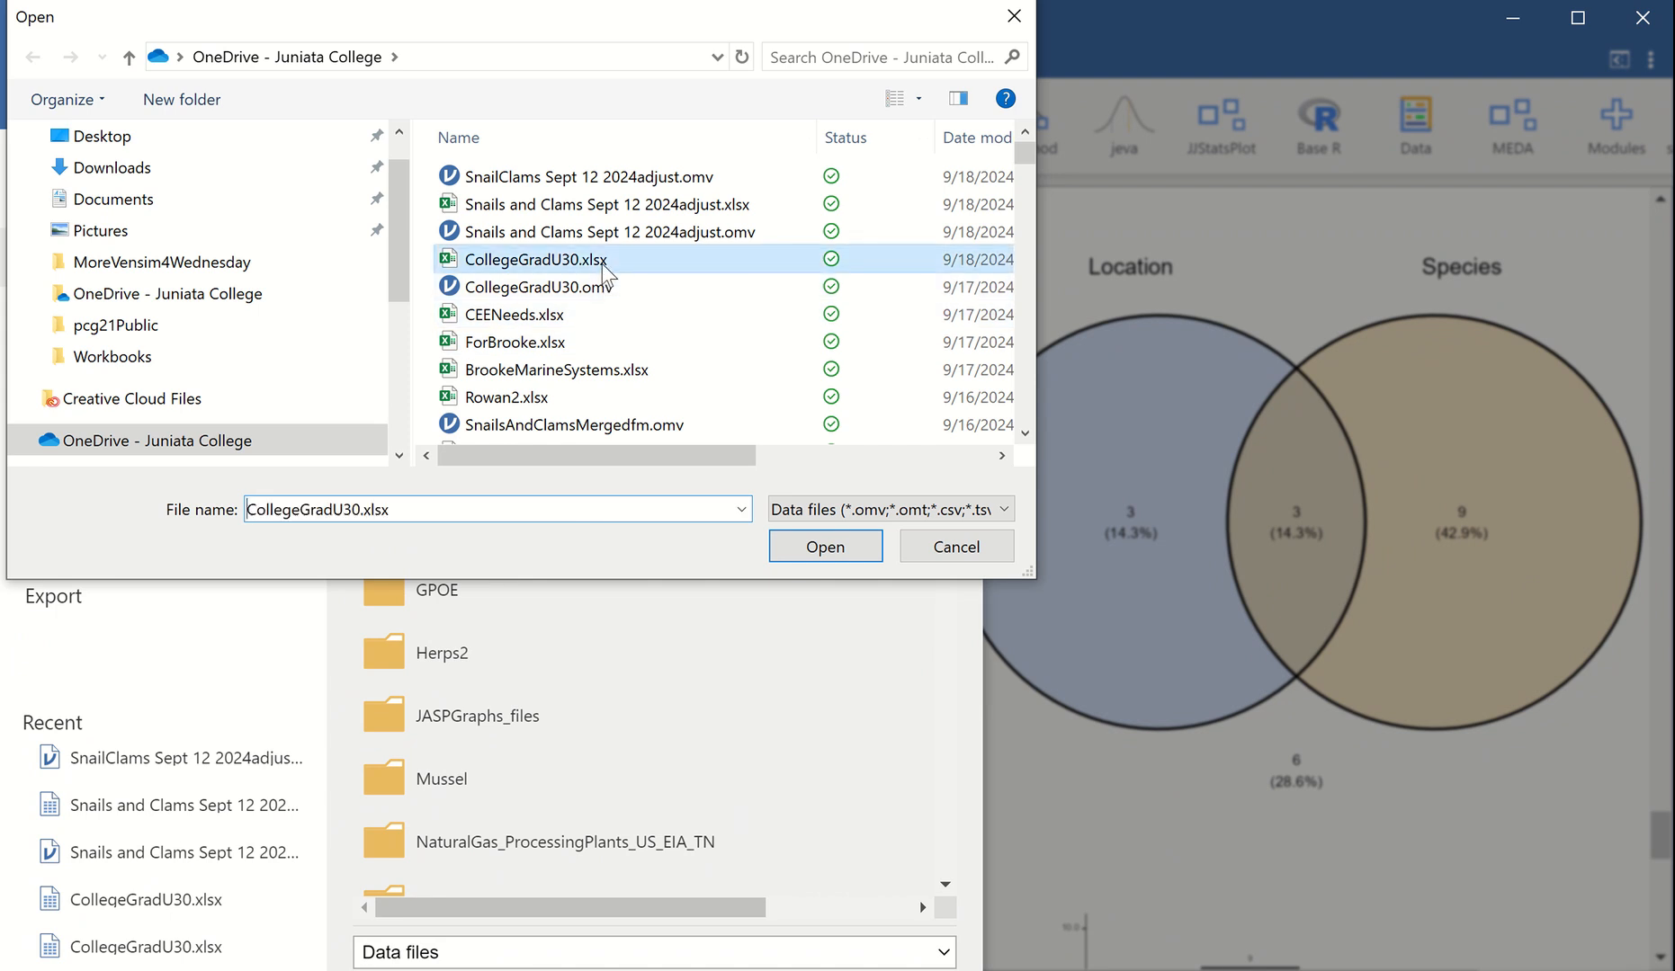
{"action": "left_click", "coordinate": [823, 547]}
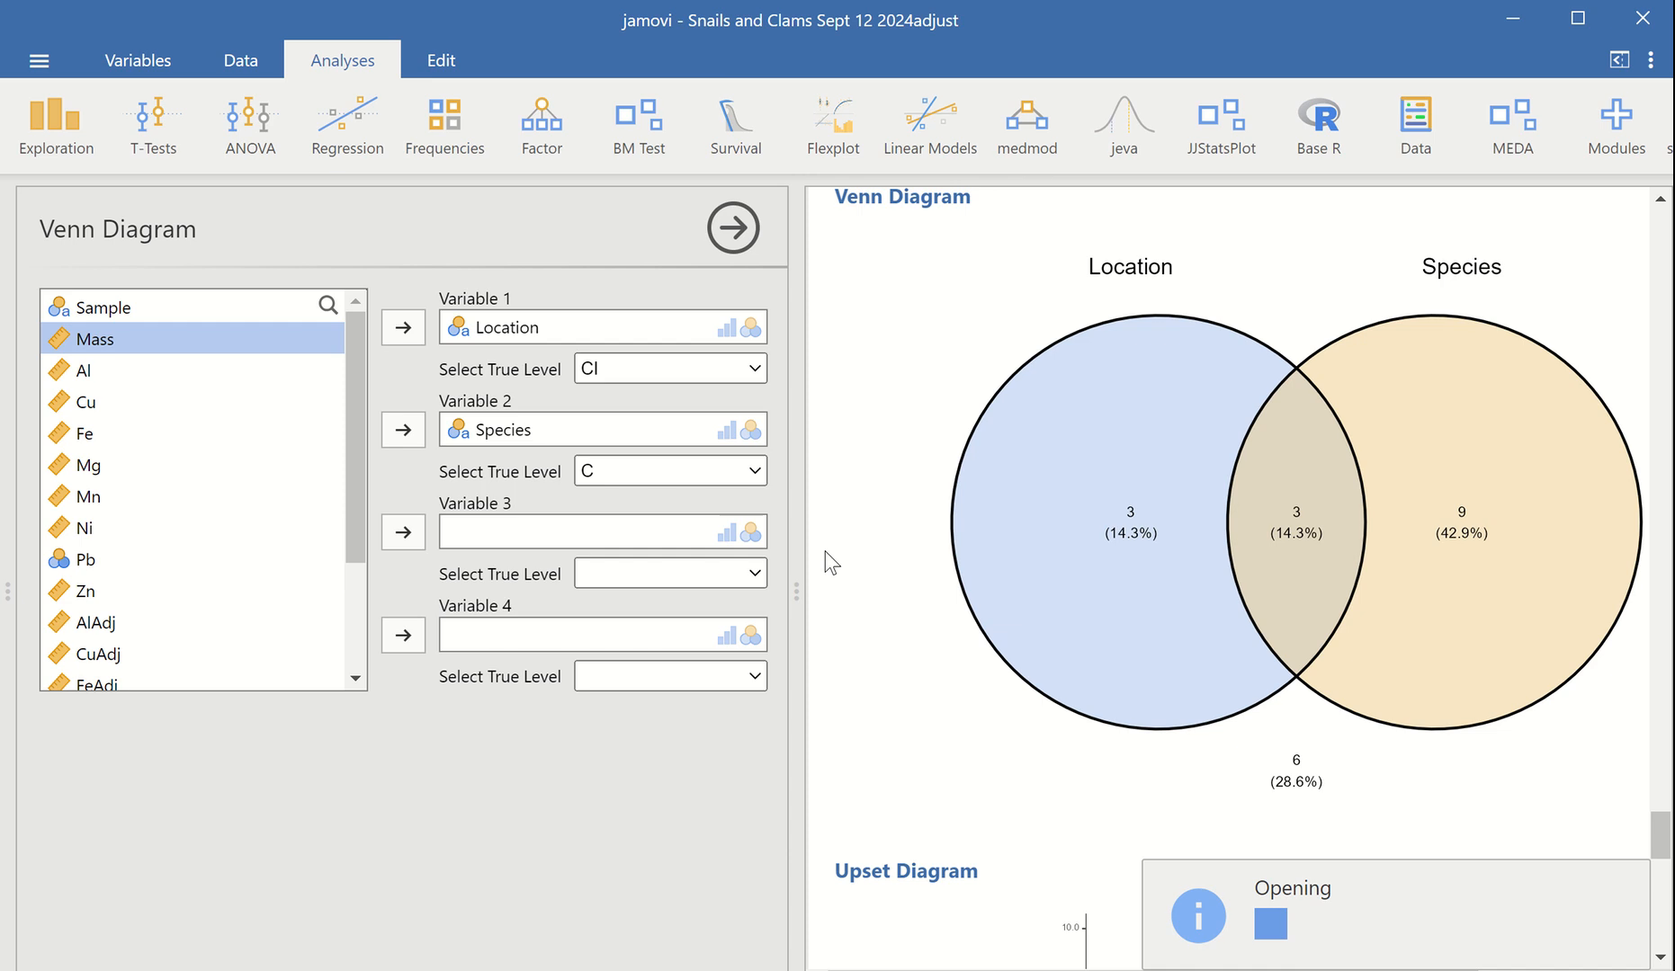
{"action": "mouse_move", "coordinate": [956, 4]}
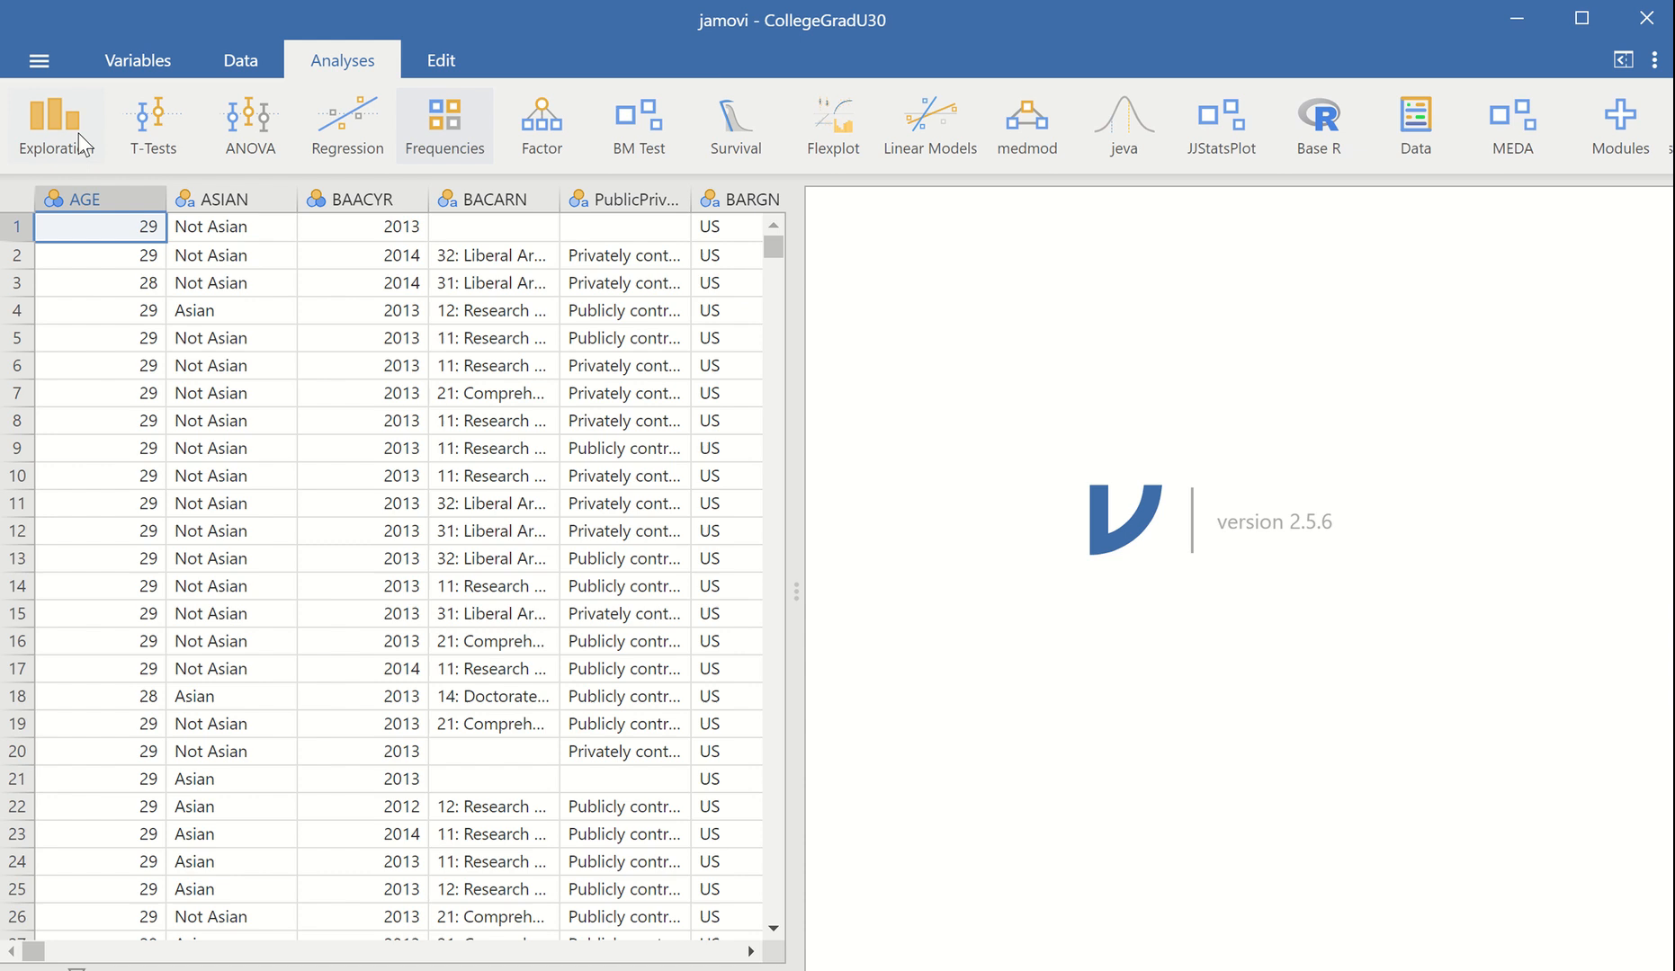
{"action": "left_click", "coordinate": [250, 61]}
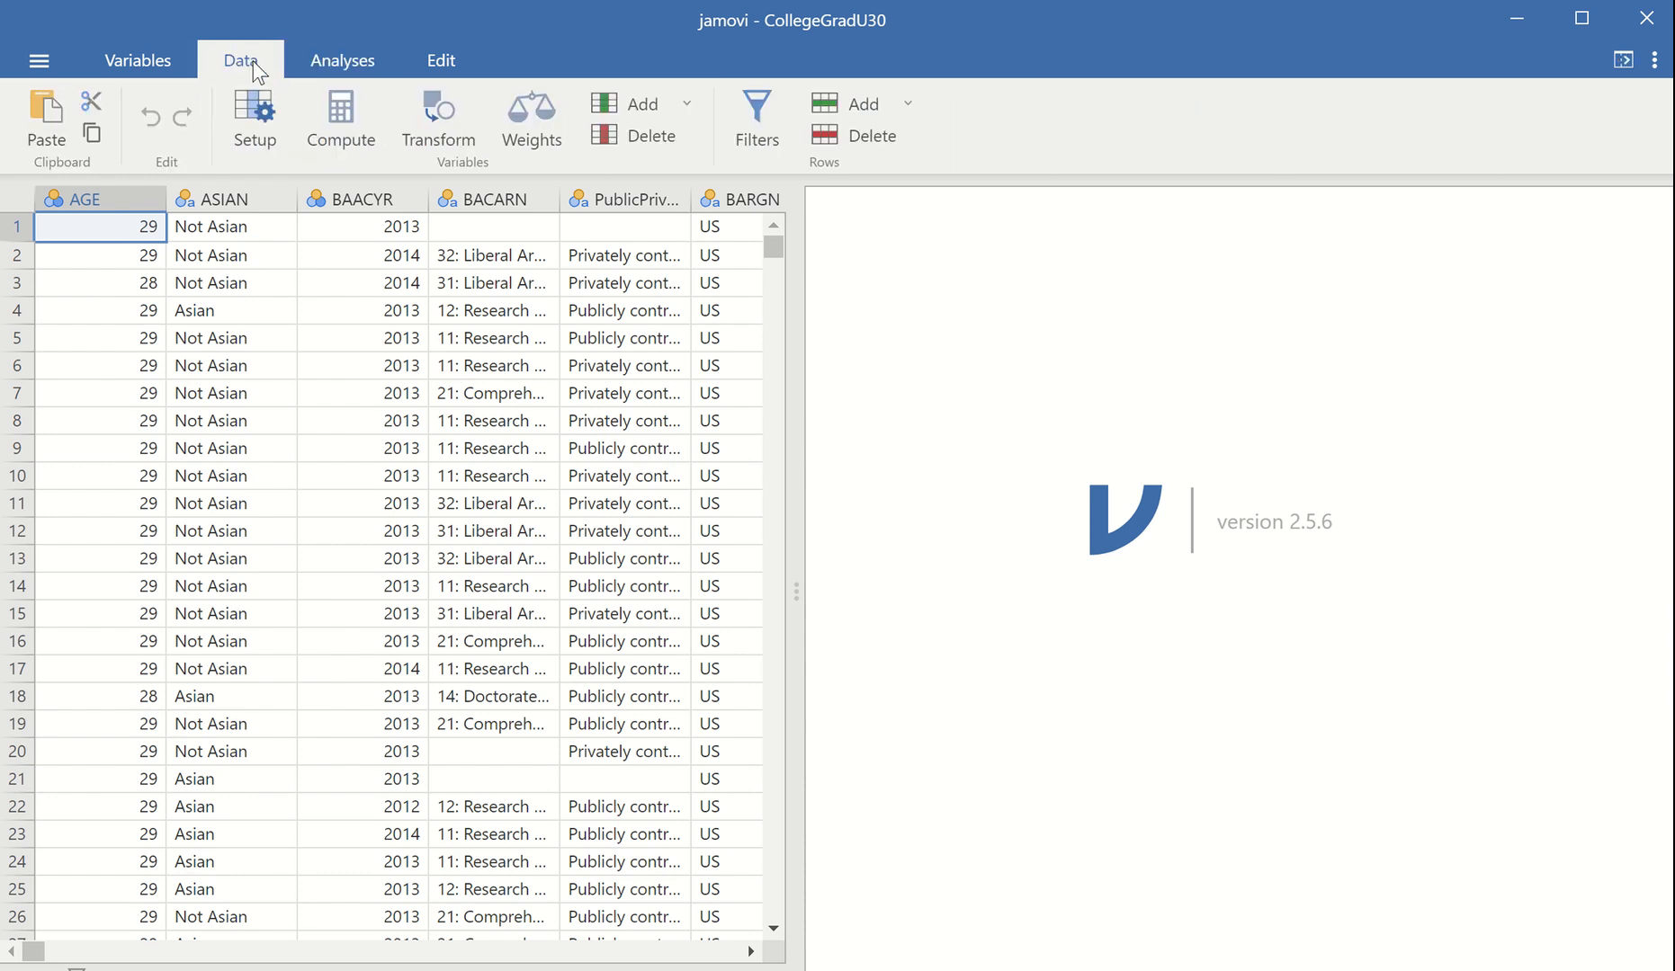
{"action": "left_click", "coordinate": [349, 63]}
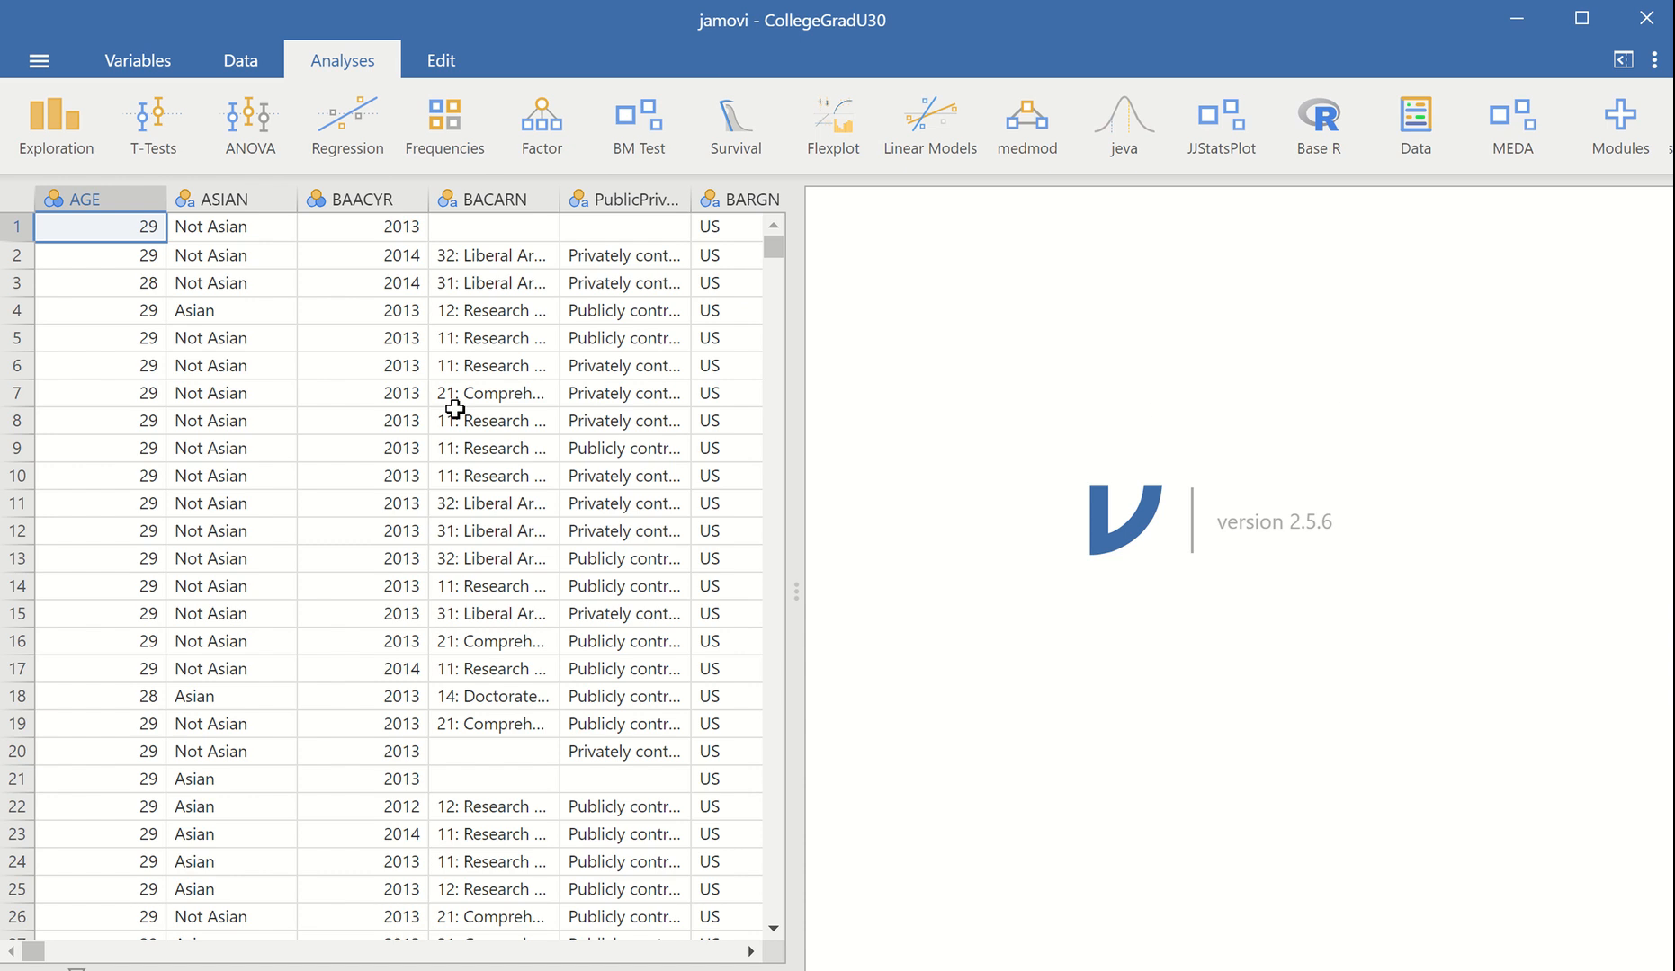
Search the jamovi module library for "clinico" and close the library after viewing the matching modules
{"action": "left_click", "coordinate": [1614, 124]}
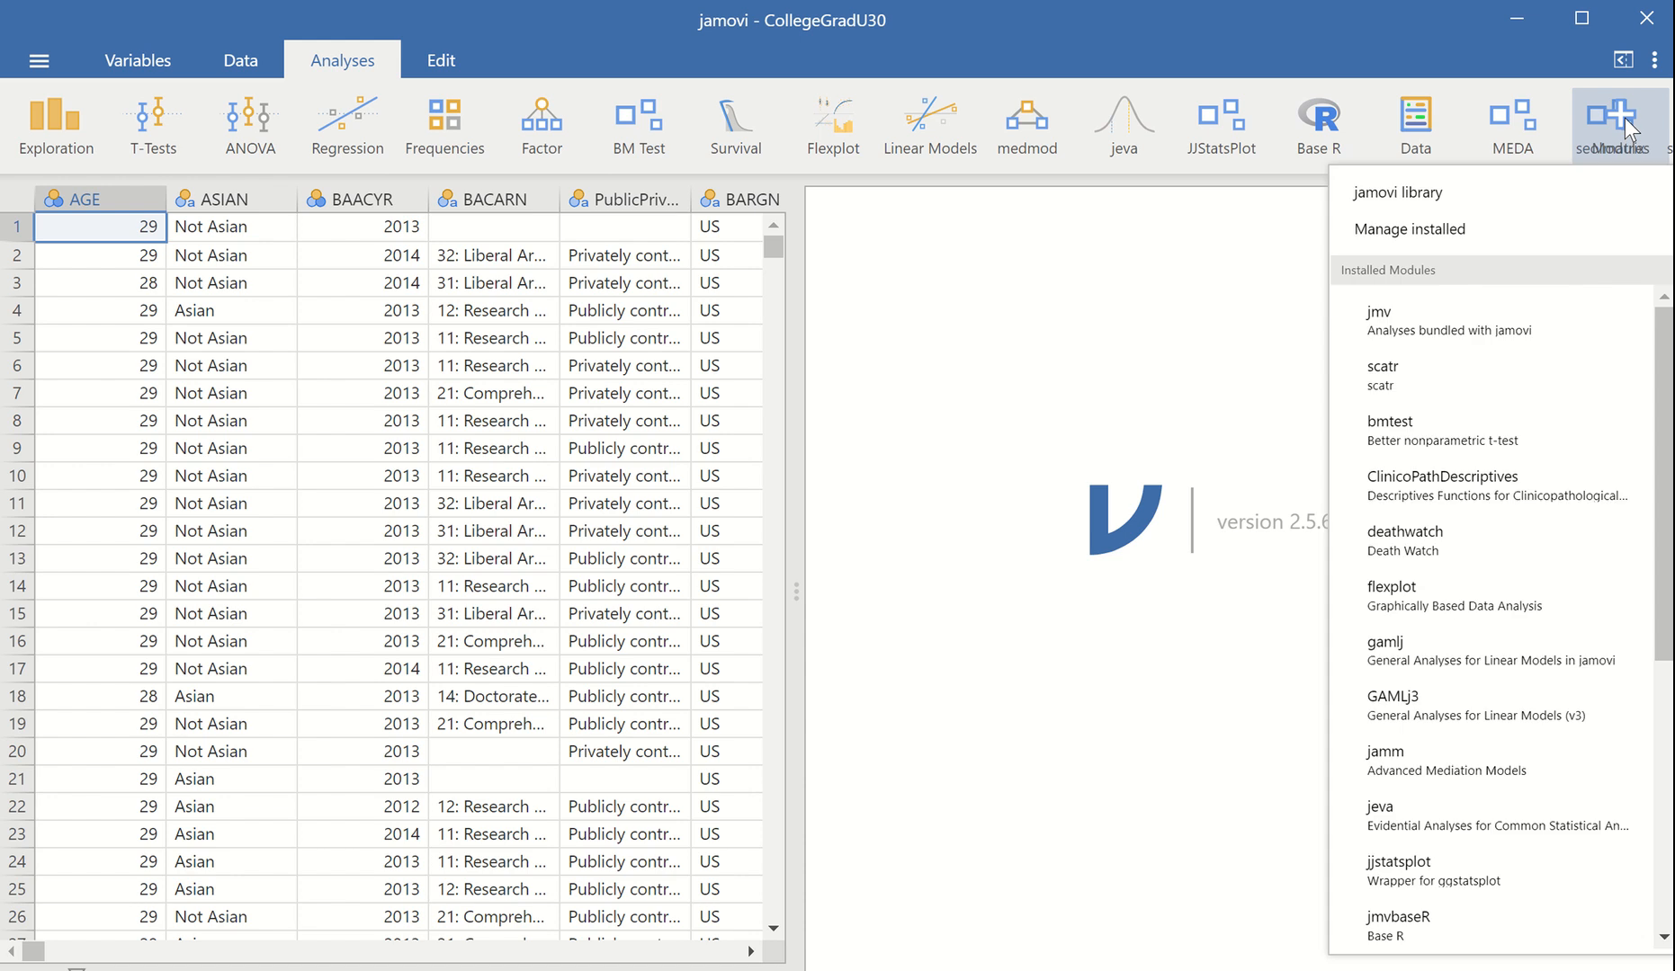
{"action": "left_click", "coordinate": [1412, 193]}
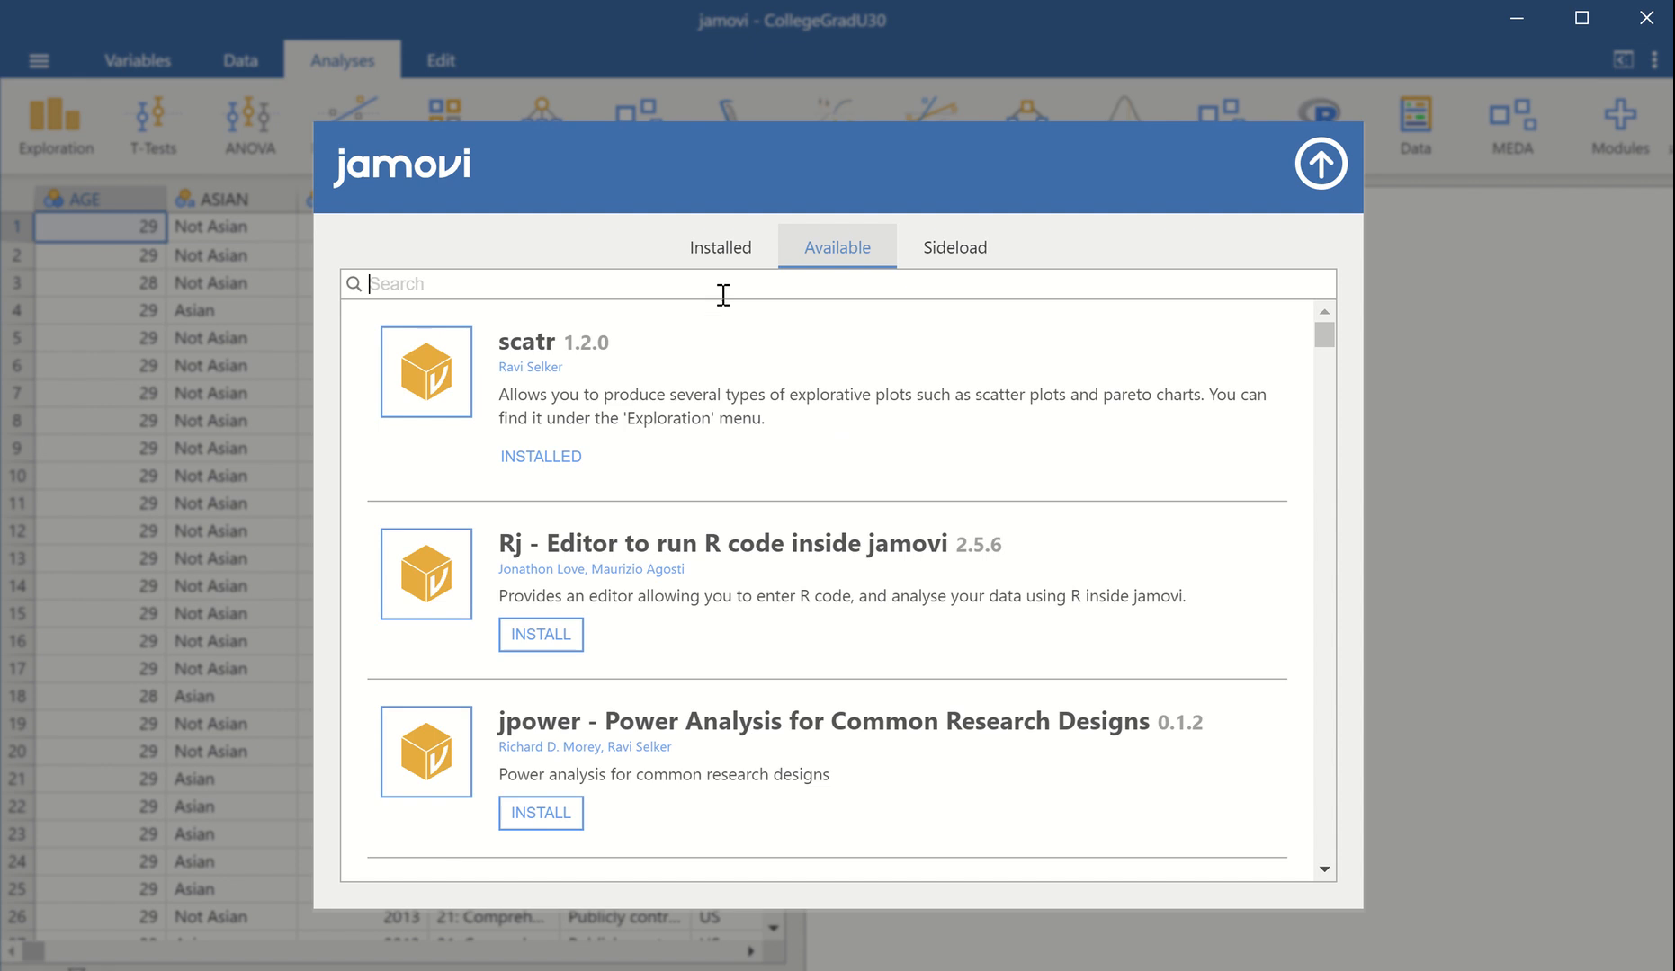
{"action": "type", "text": "clini"}
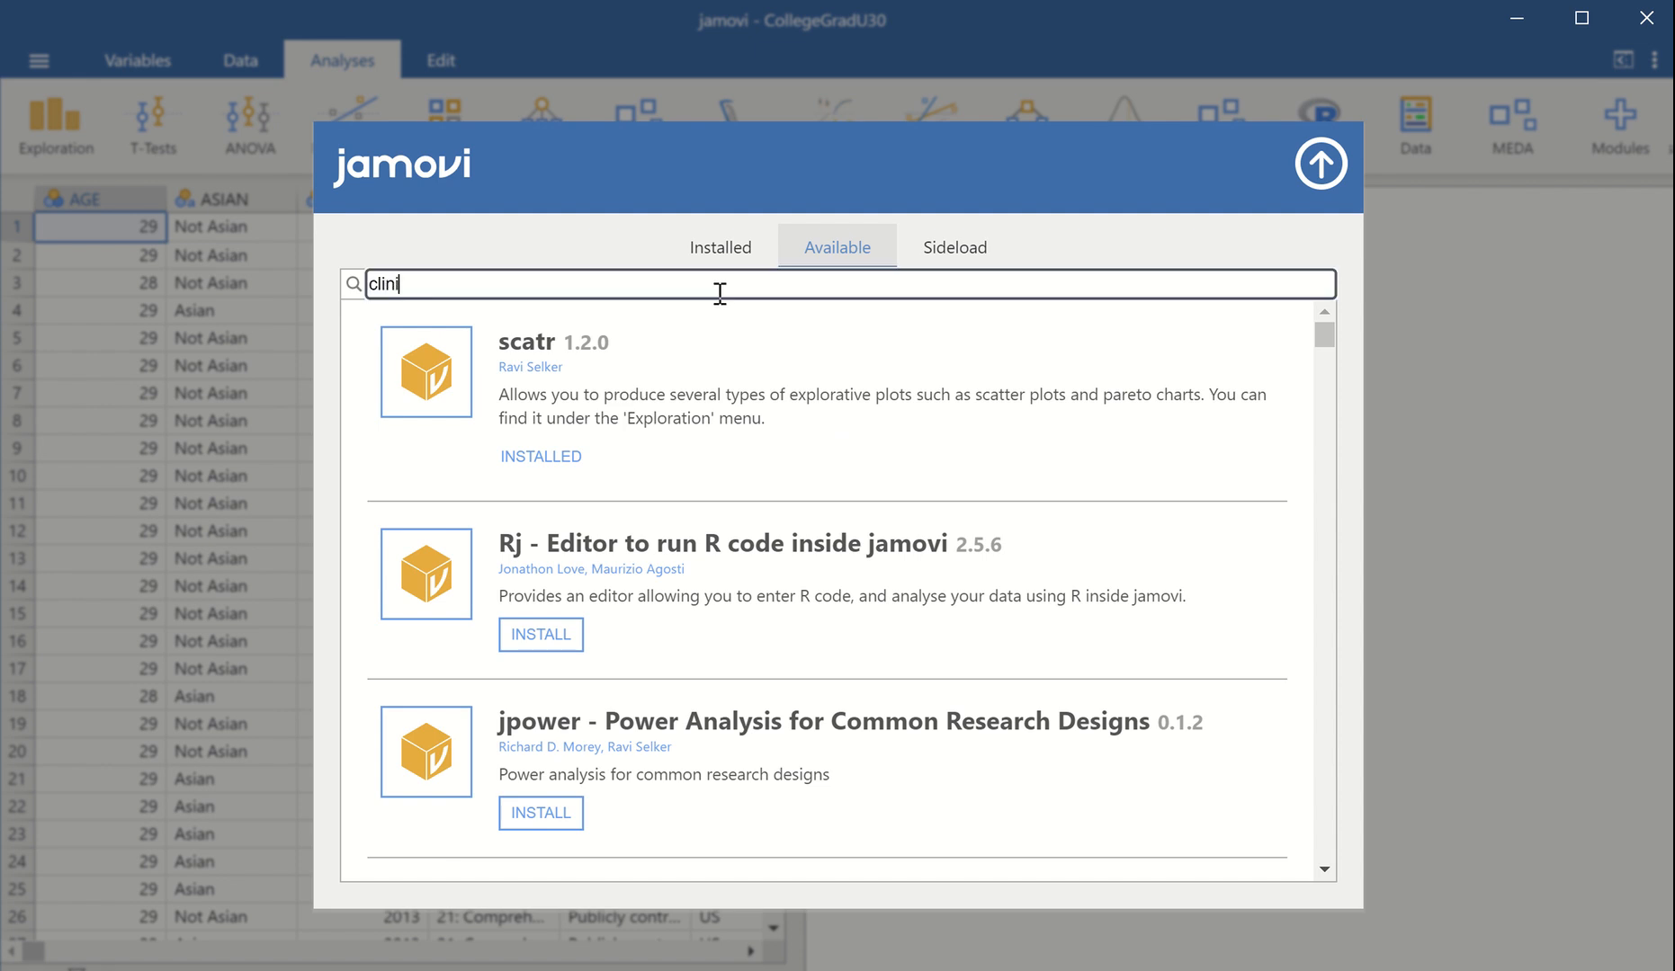
{"action": "type", "text": "co"}
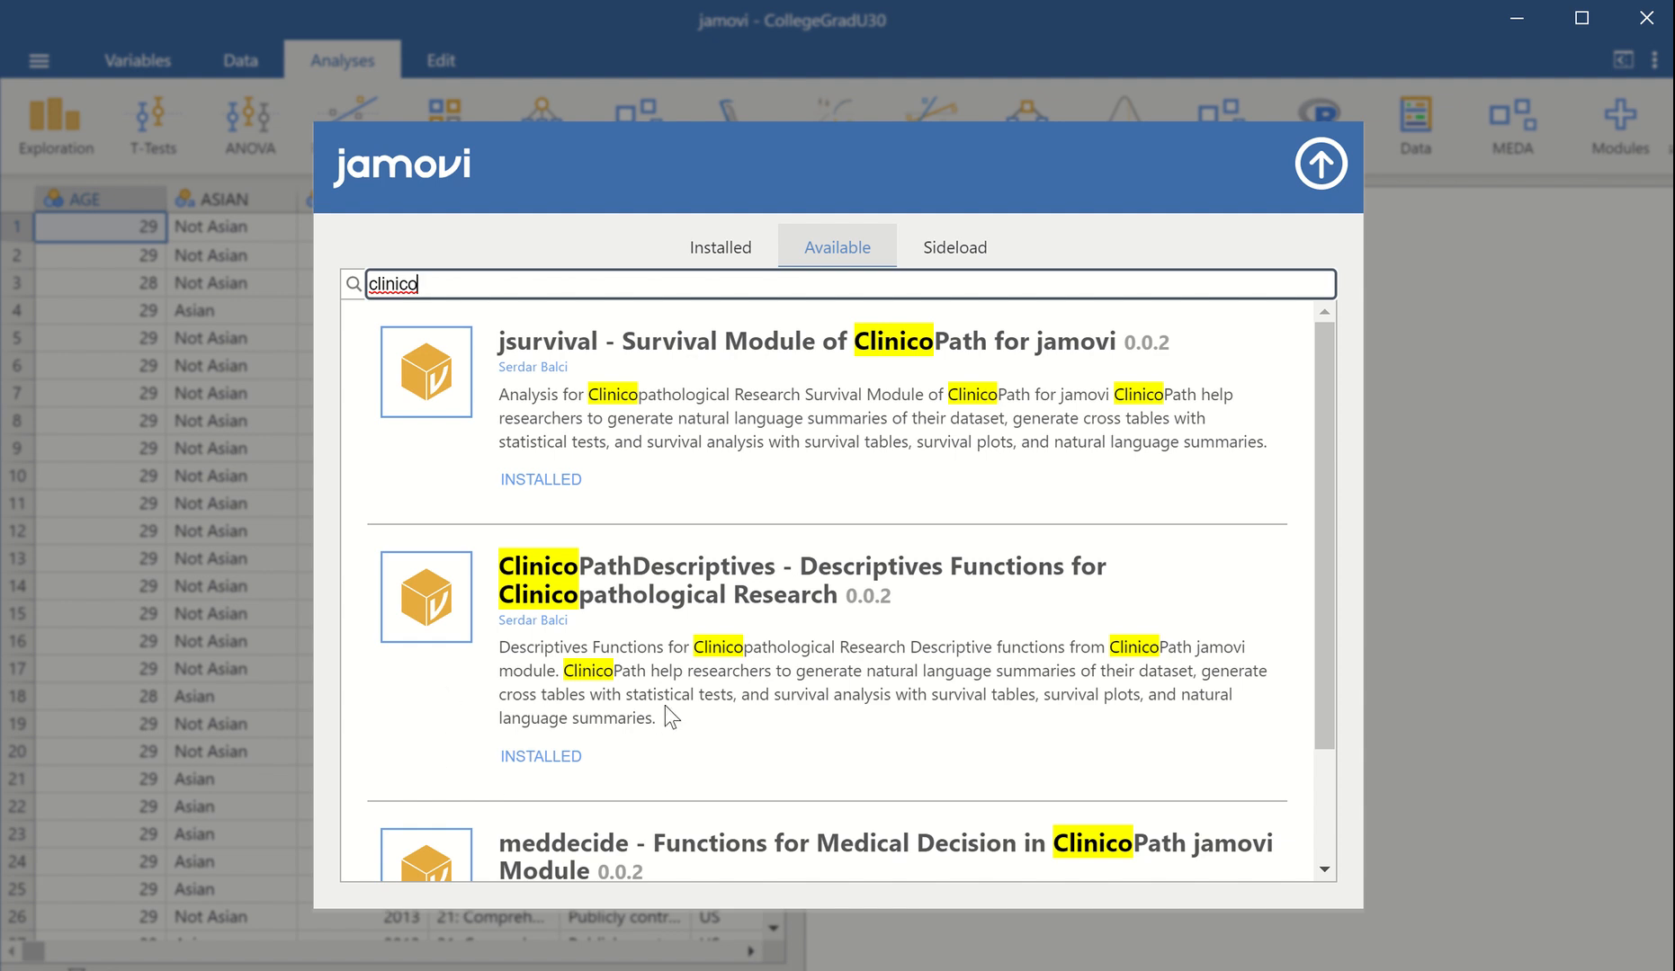
{"action": "left_click", "coordinate": [1319, 168]}
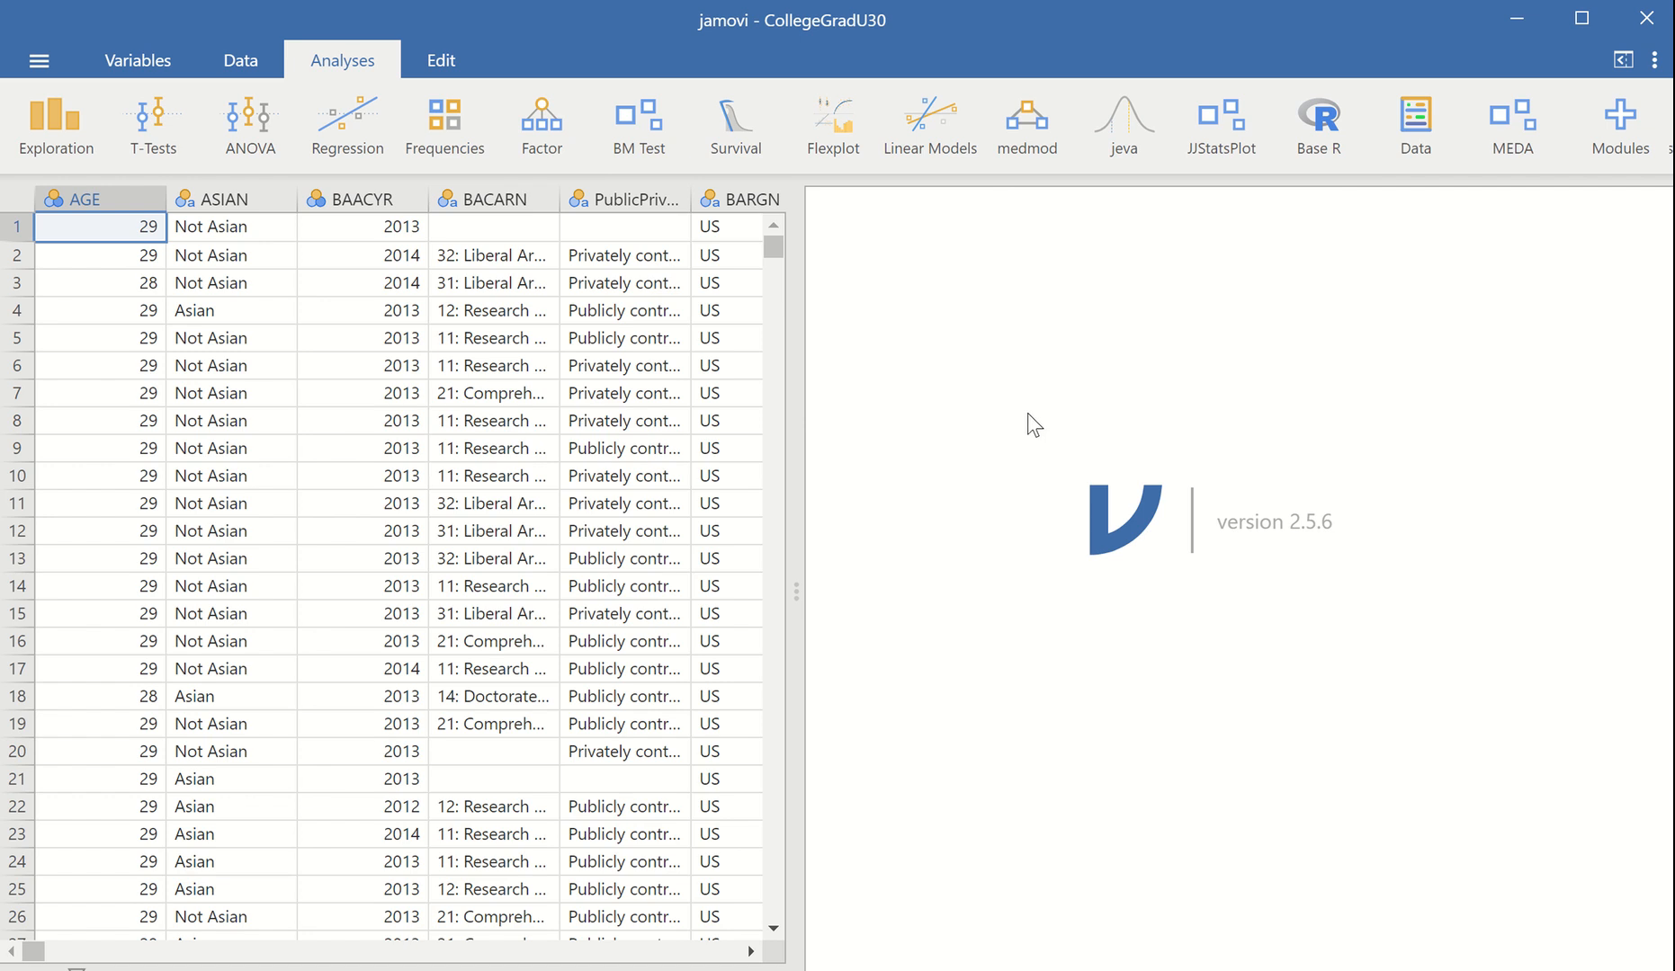
Start a ClinicoPath Table One analysis and set its table style to gtsummary
{"action": "left_click", "coordinate": [47, 144]}
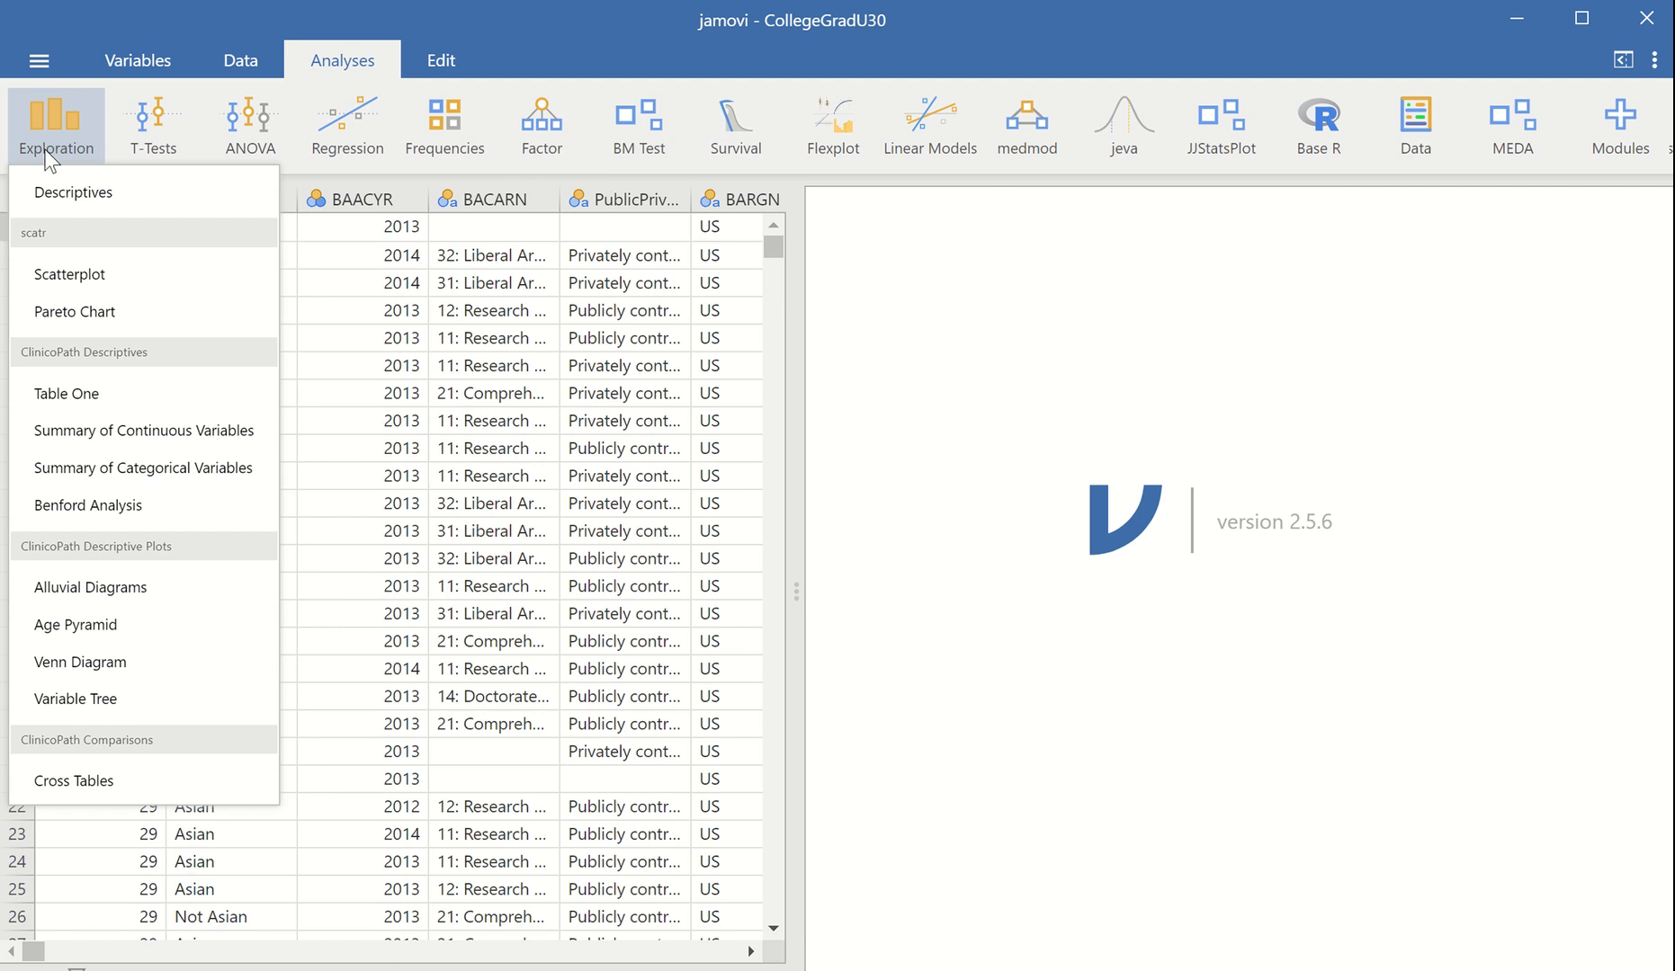
{"action": "left_click", "coordinate": [63, 396]}
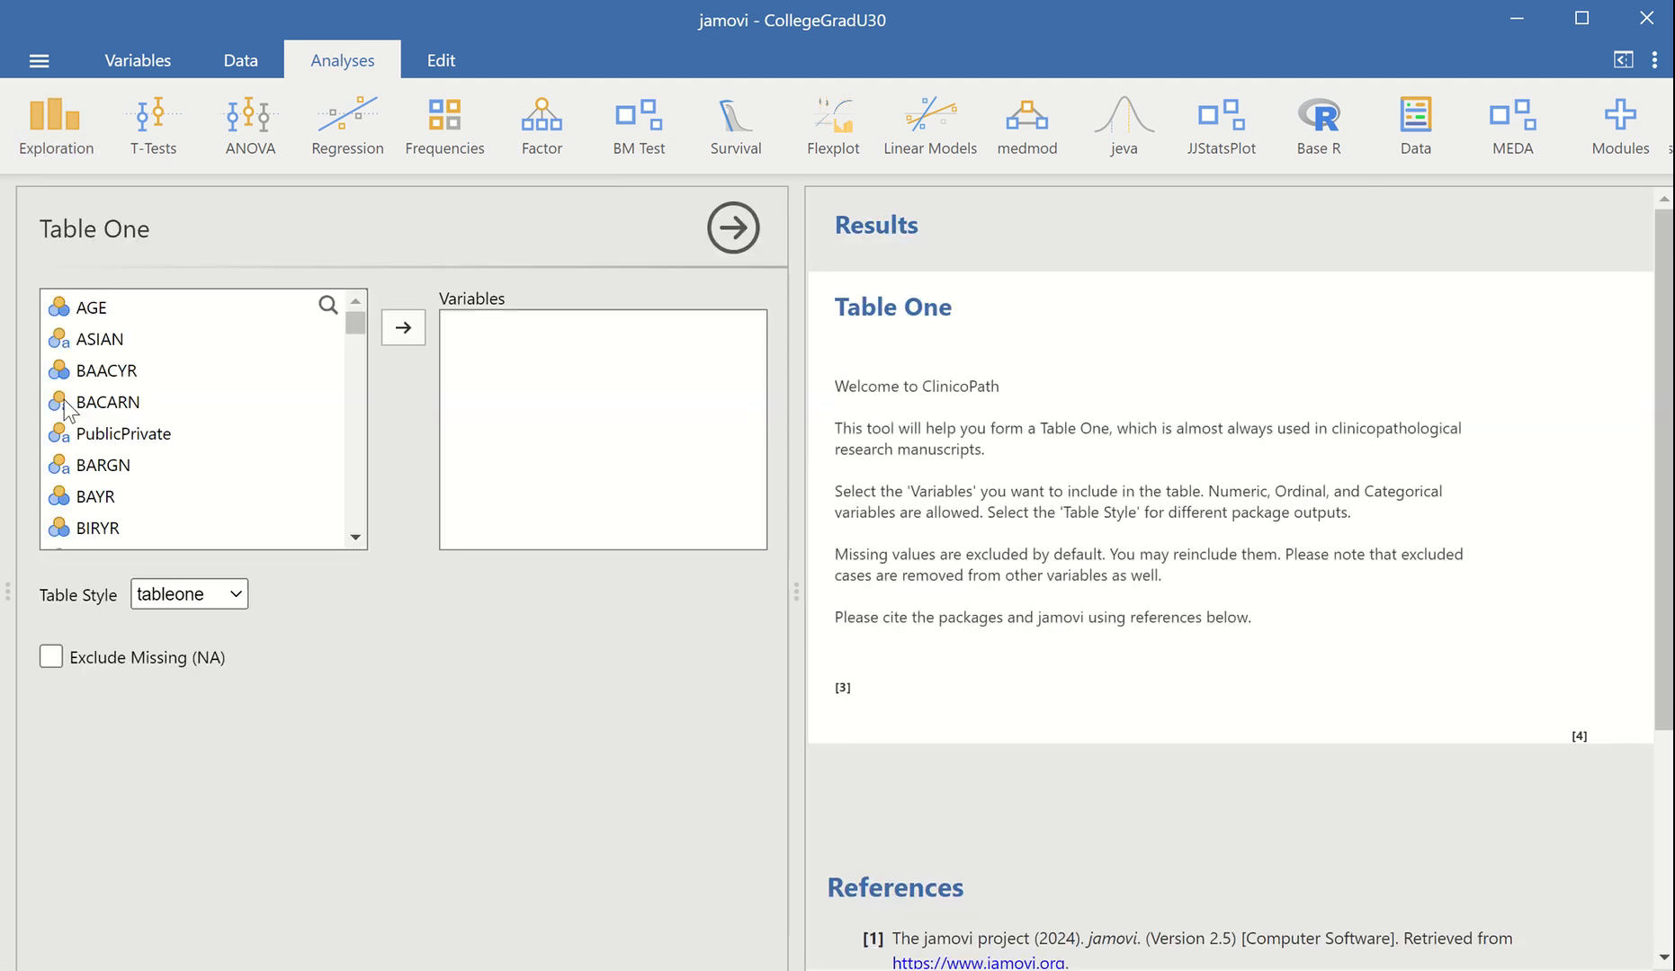
{"action": "left_click", "coordinate": [235, 601]}
{"action": "left_click", "coordinate": [211, 641]}
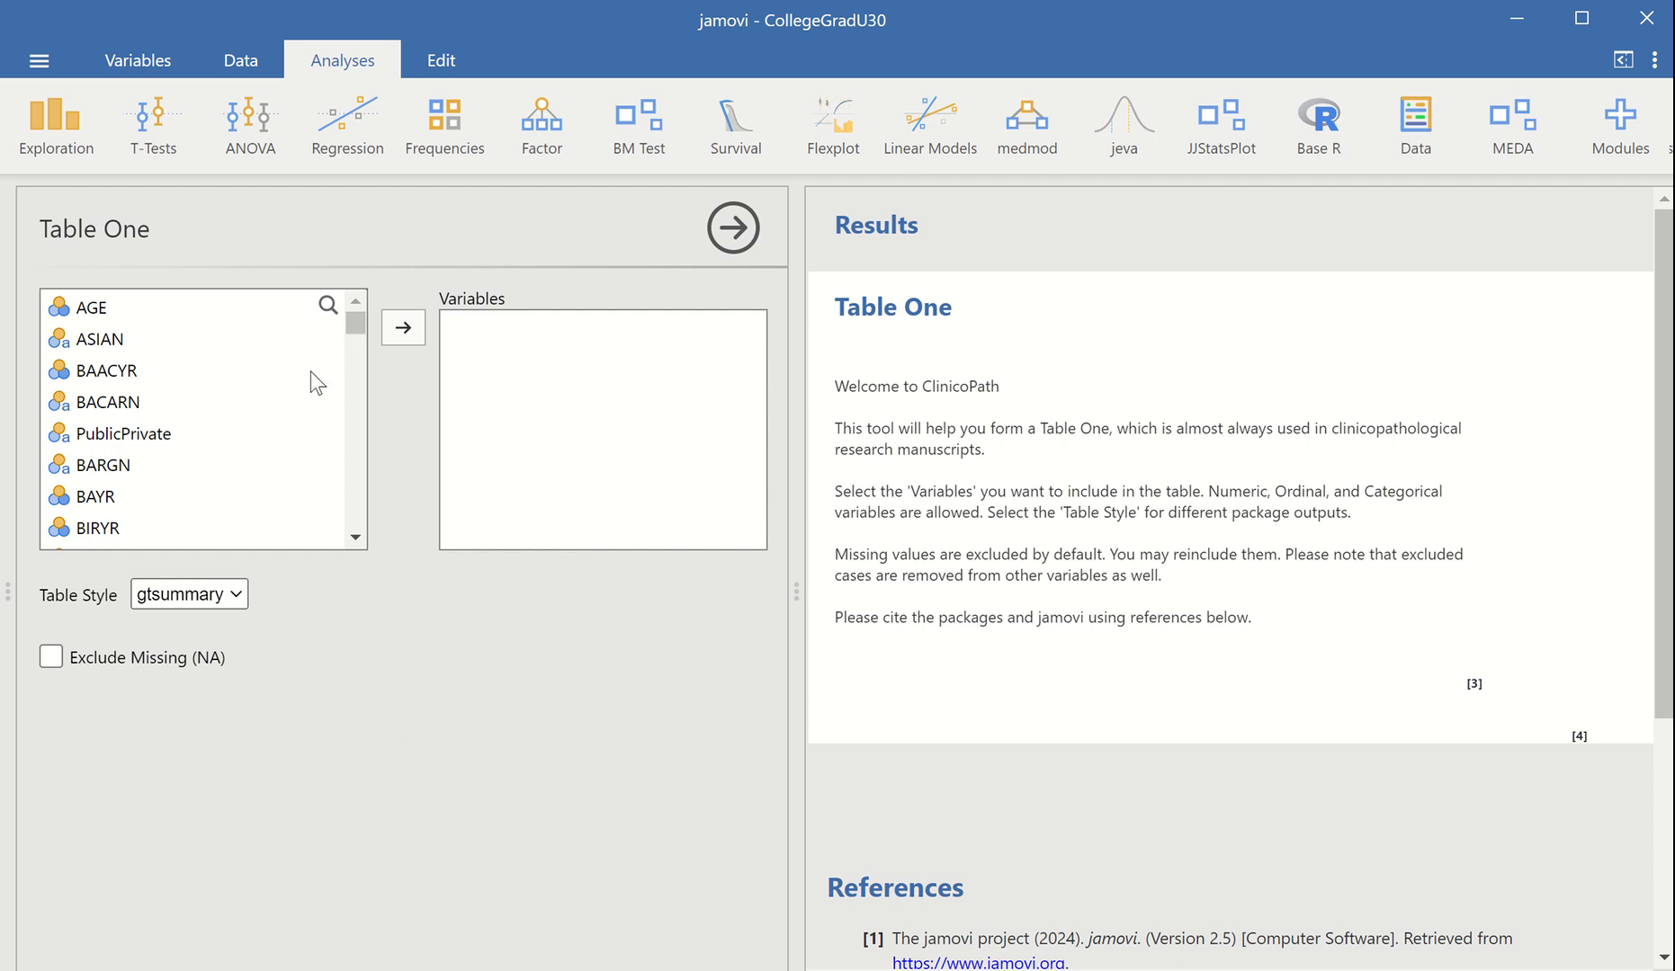
Filter the variable list by "nd" and add NDegreeBroadGroup, NDegreeBAMEMG and NDegreeBAMENG to the Table One variables
{"action": "scroll", "coordinate": [315, 382], "scroll_direction": "down", "scroll_amount": 5}
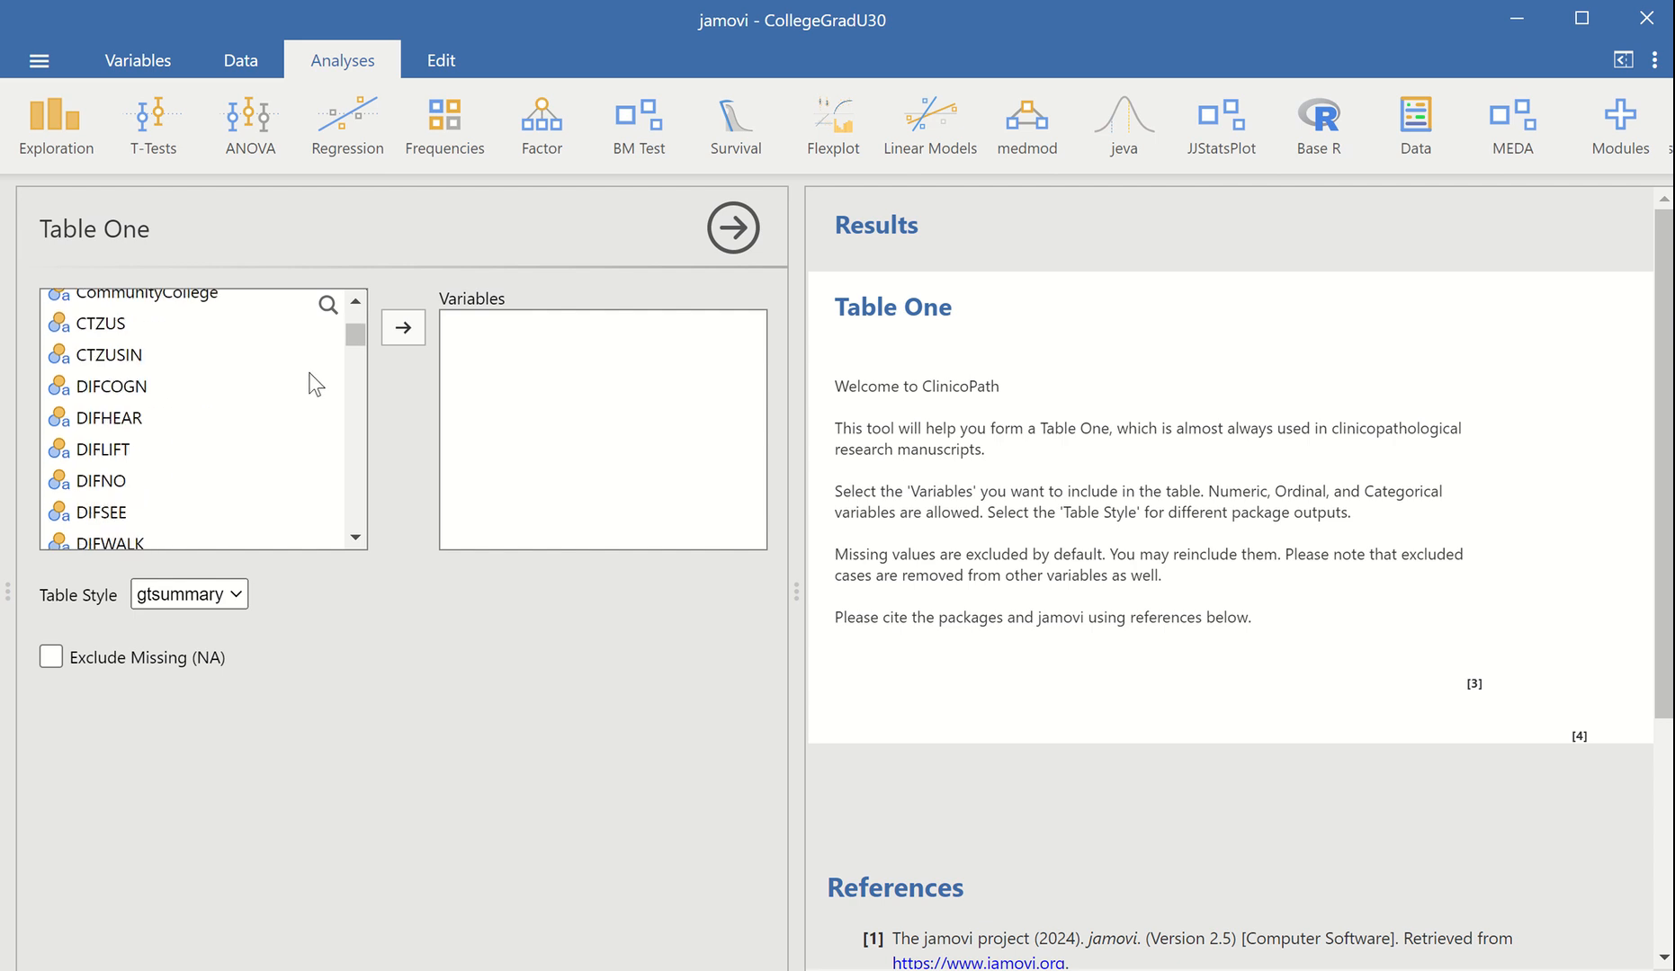
{"action": "scroll", "coordinate": [313, 369], "scroll_direction": "up", "scroll_amount": 2}
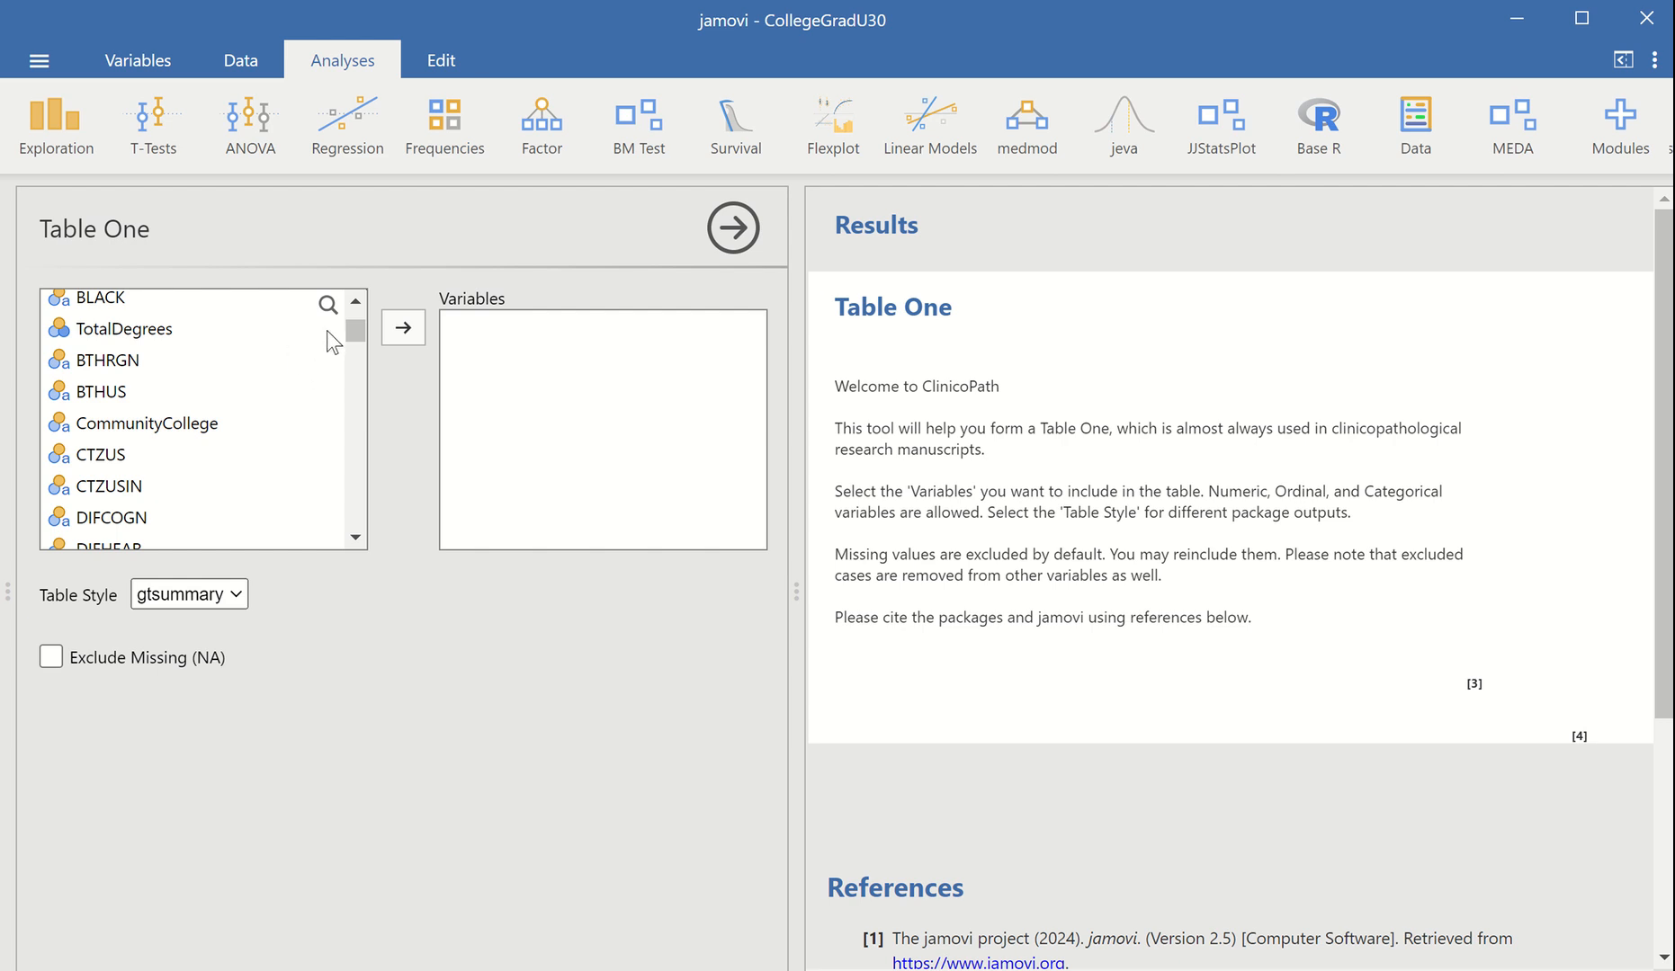
{"action": "left_click", "coordinate": [327, 305]}
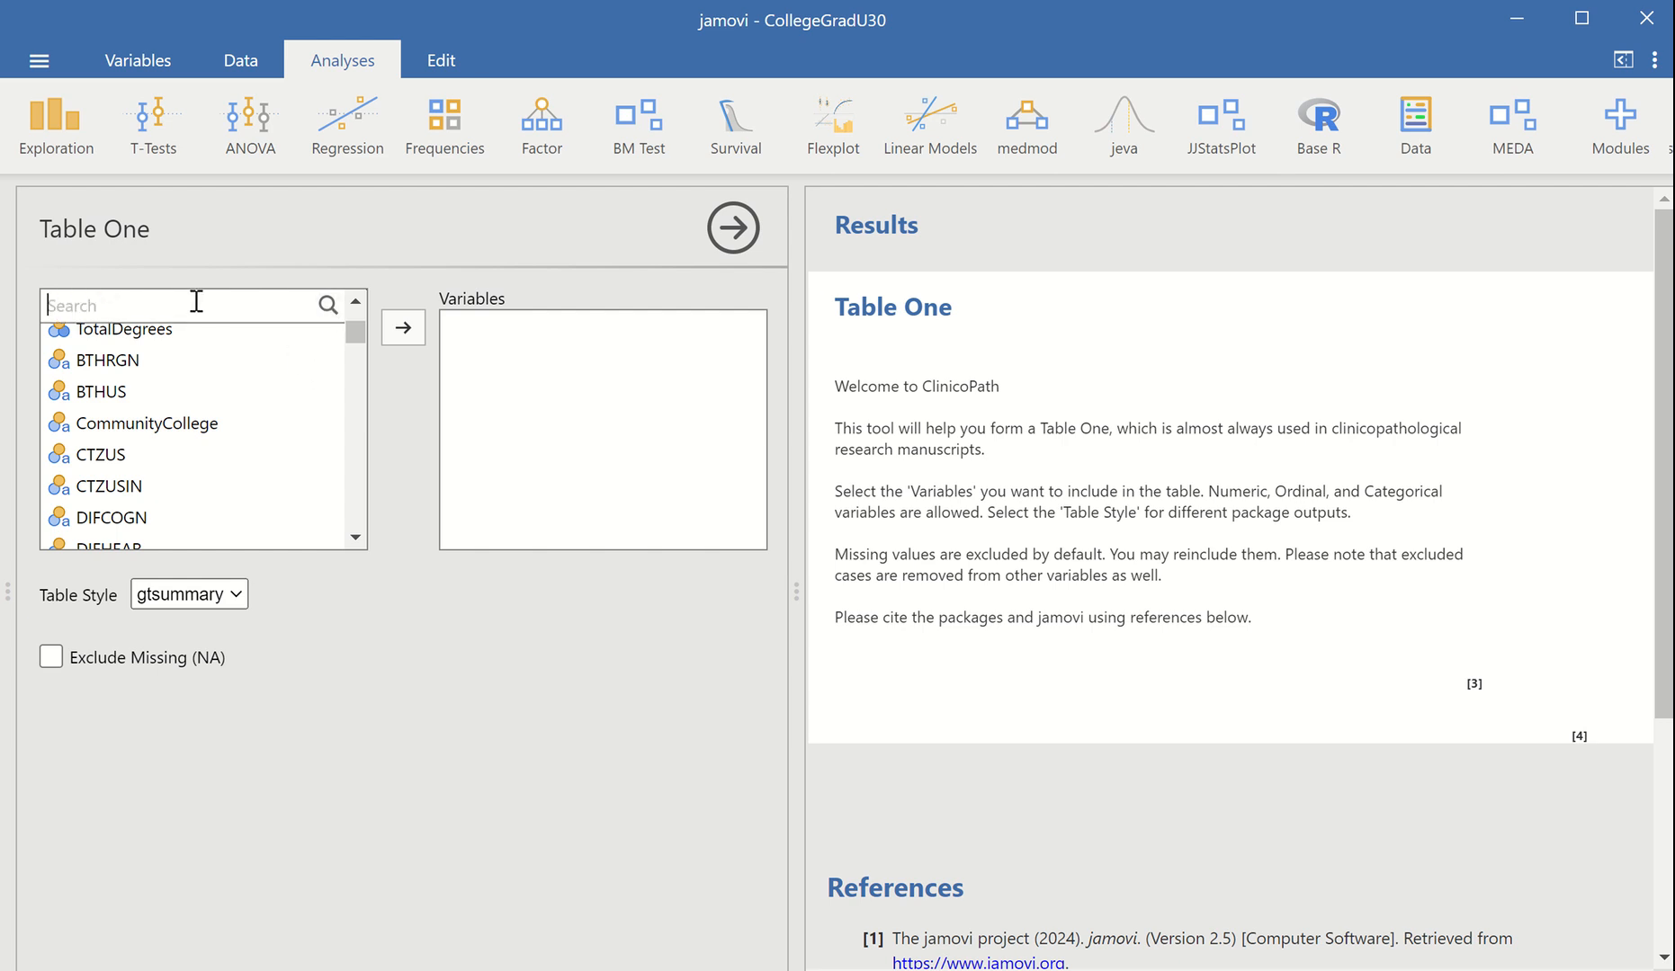
{"action": "type", "text": "nd"}
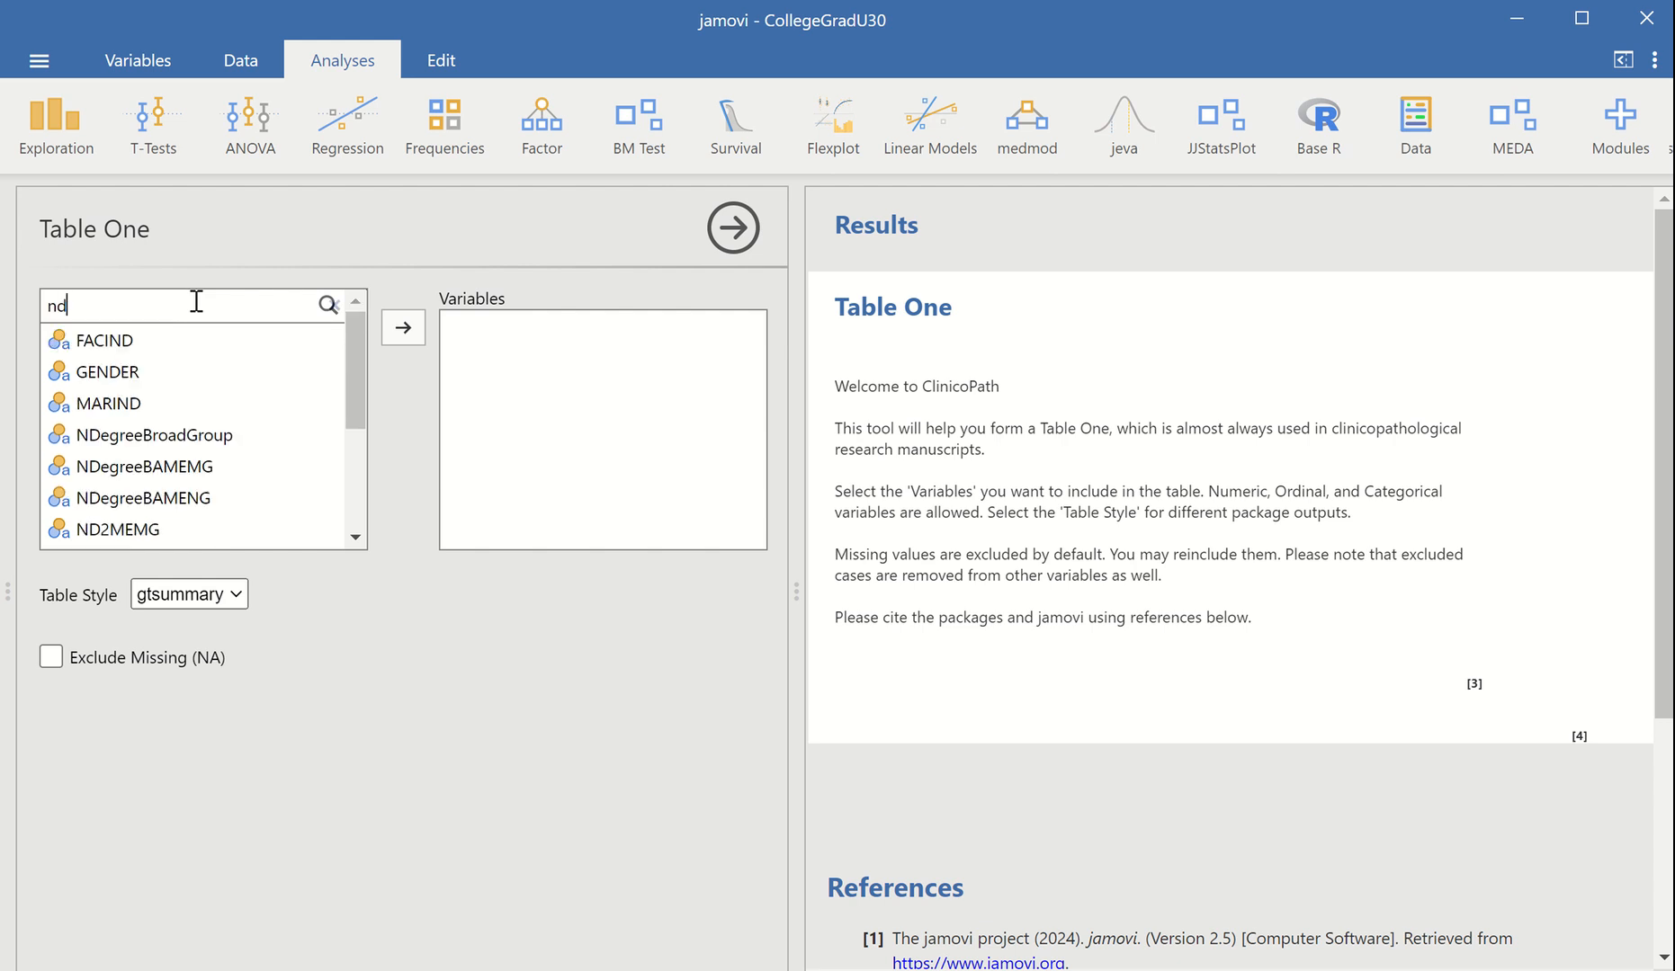
{"action": "left_click", "coordinate": [188, 435]}
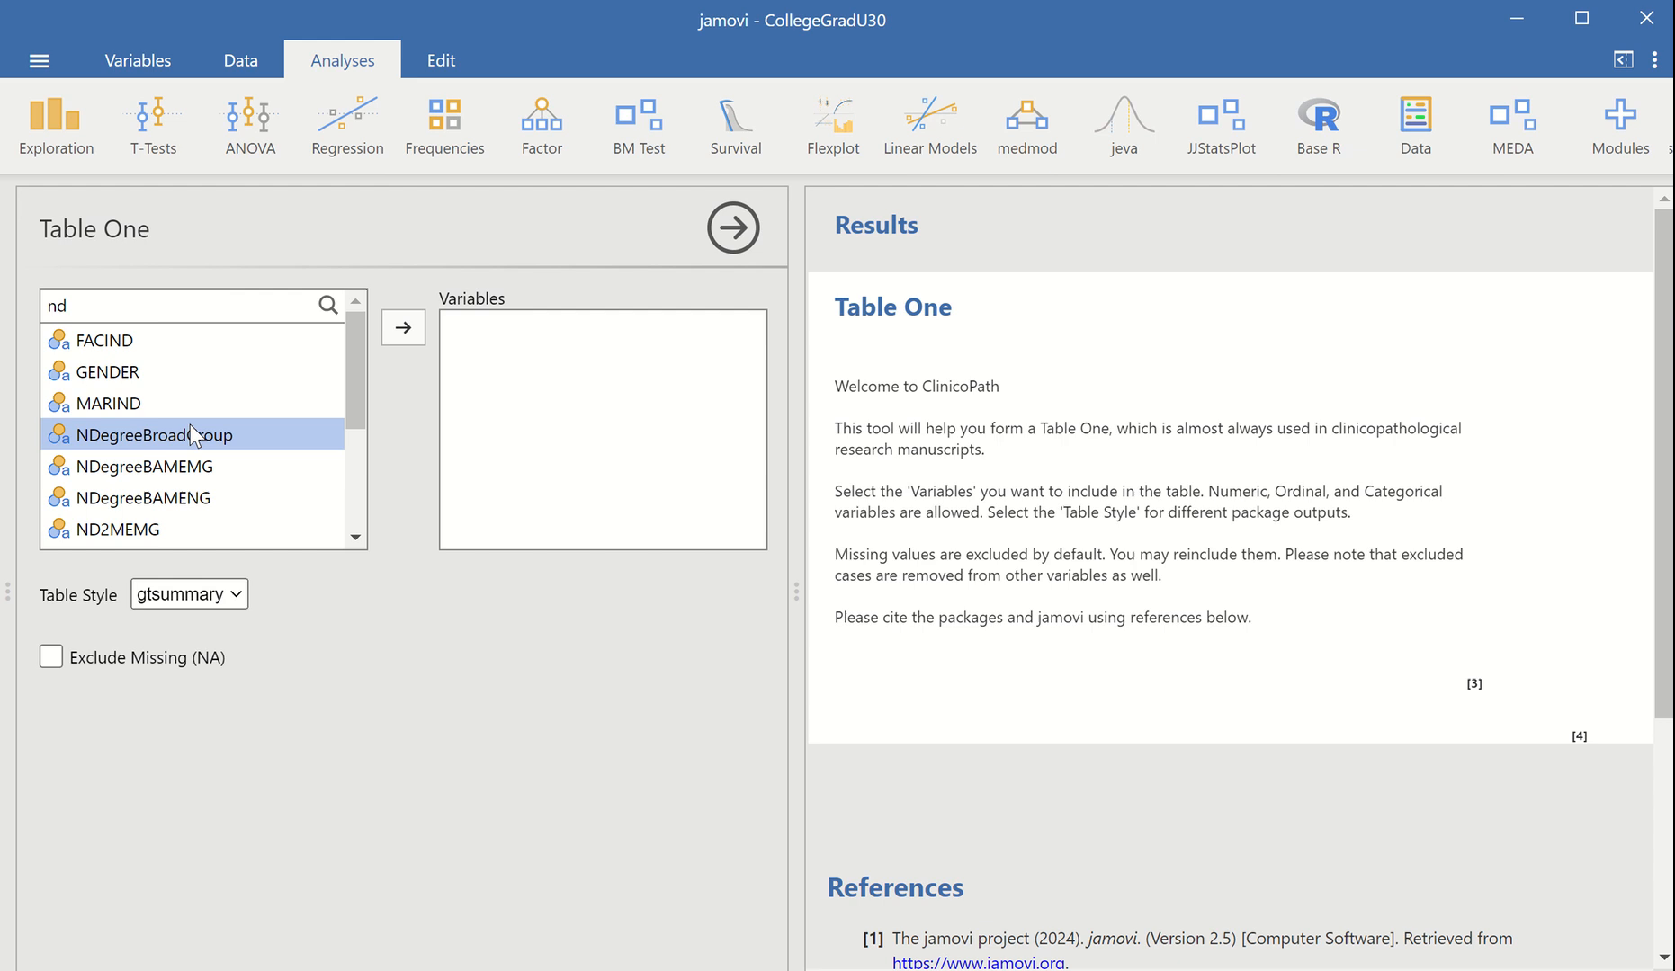
{"action": "left_click", "coordinate": [414, 326]}
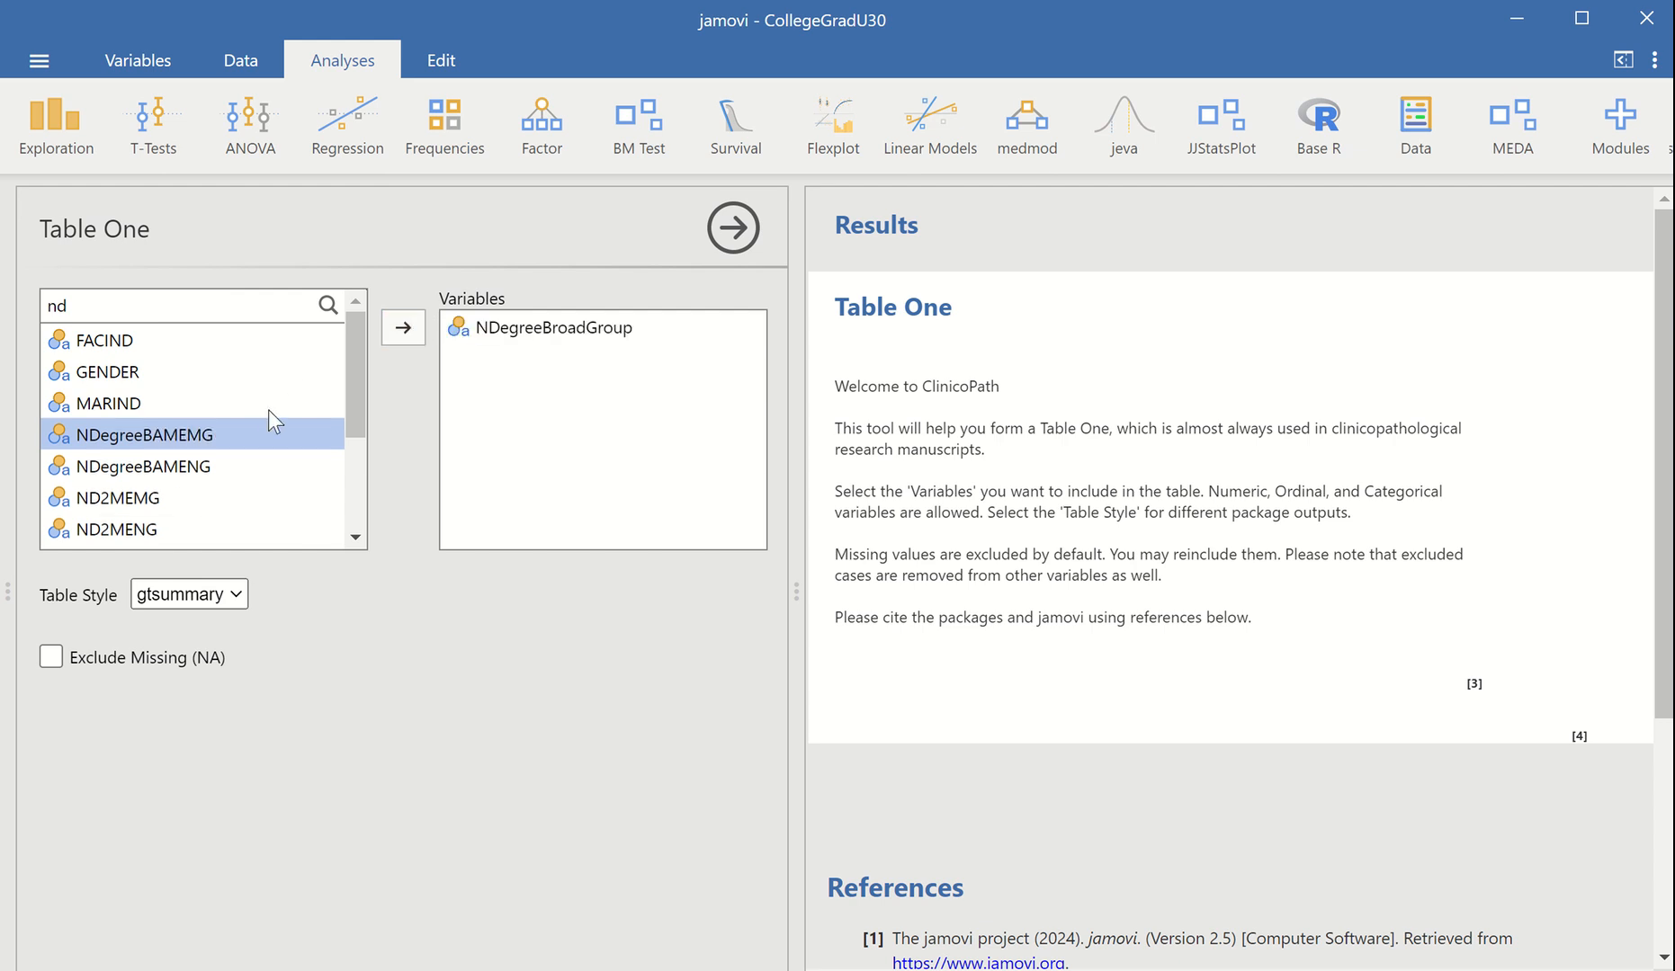
{"action": "left_click", "coordinate": [402, 336]}
{"action": "left_click", "coordinate": [402, 337]}
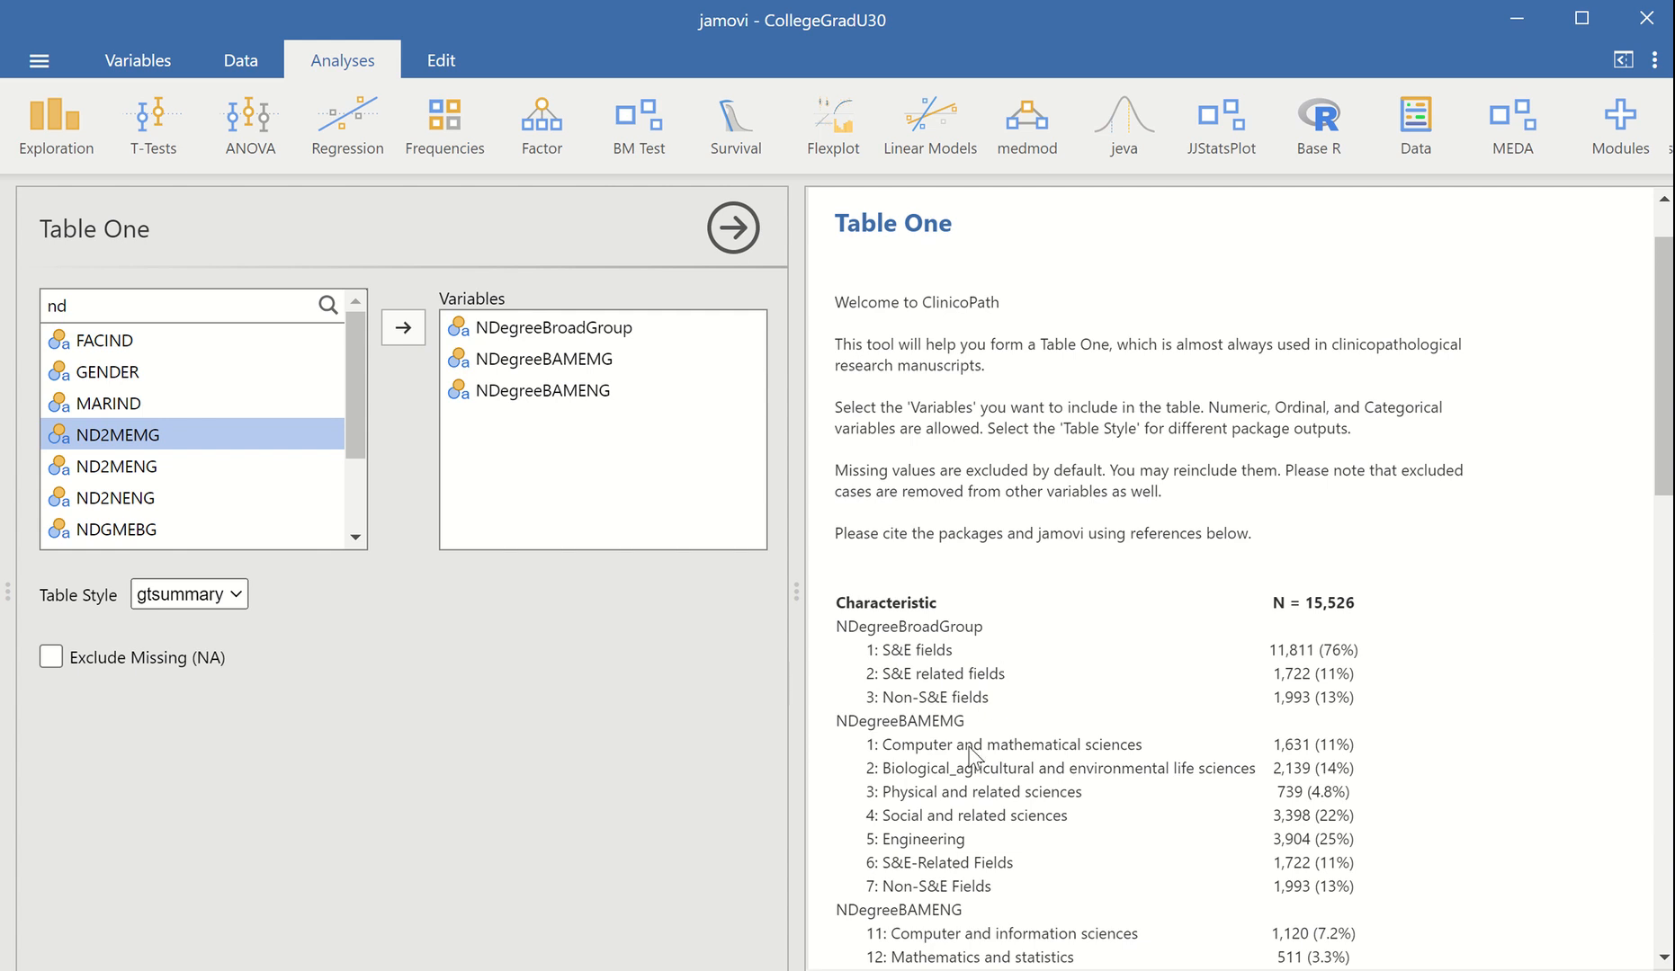
Examine the category counts and percentages for the three degree variables in the gtsummary-style table
{"action": "scroll", "coordinate": [964, 749], "scroll_direction": "down", "scroll_amount": 1}
{"action": "scroll", "coordinate": [964, 755], "scroll_direction": "down", "scroll_amount": 1}
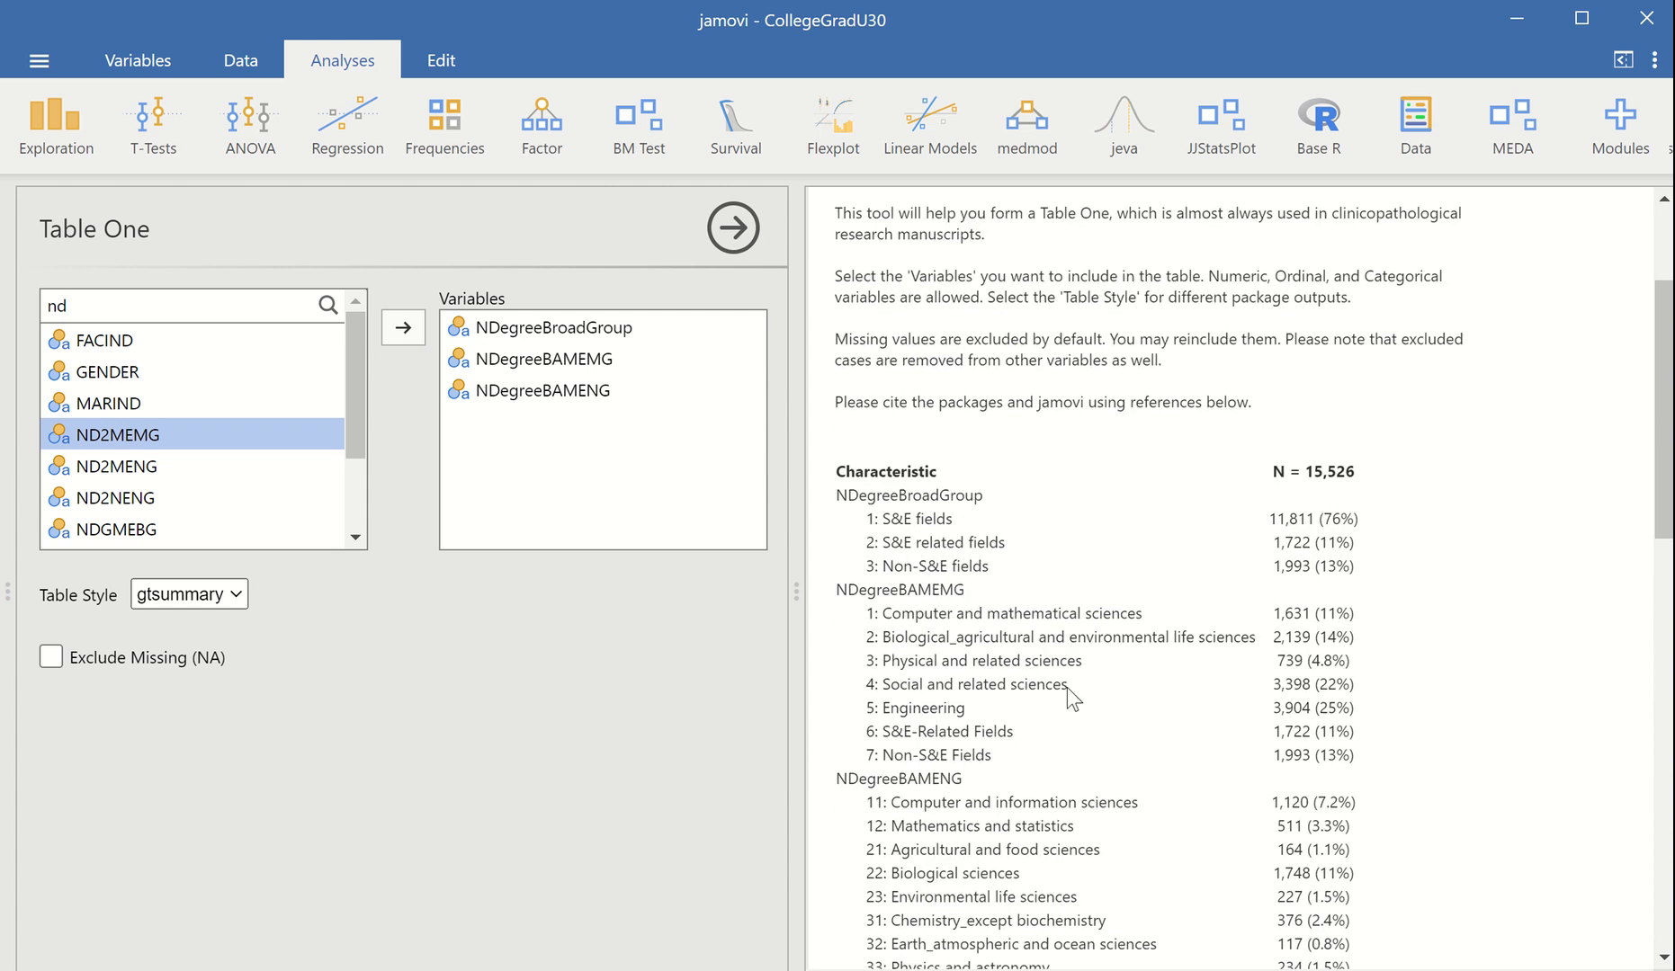
{"action": "scroll", "coordinate": [1067, 687], "scroll_direction": "down", "scroll_amount": 3}
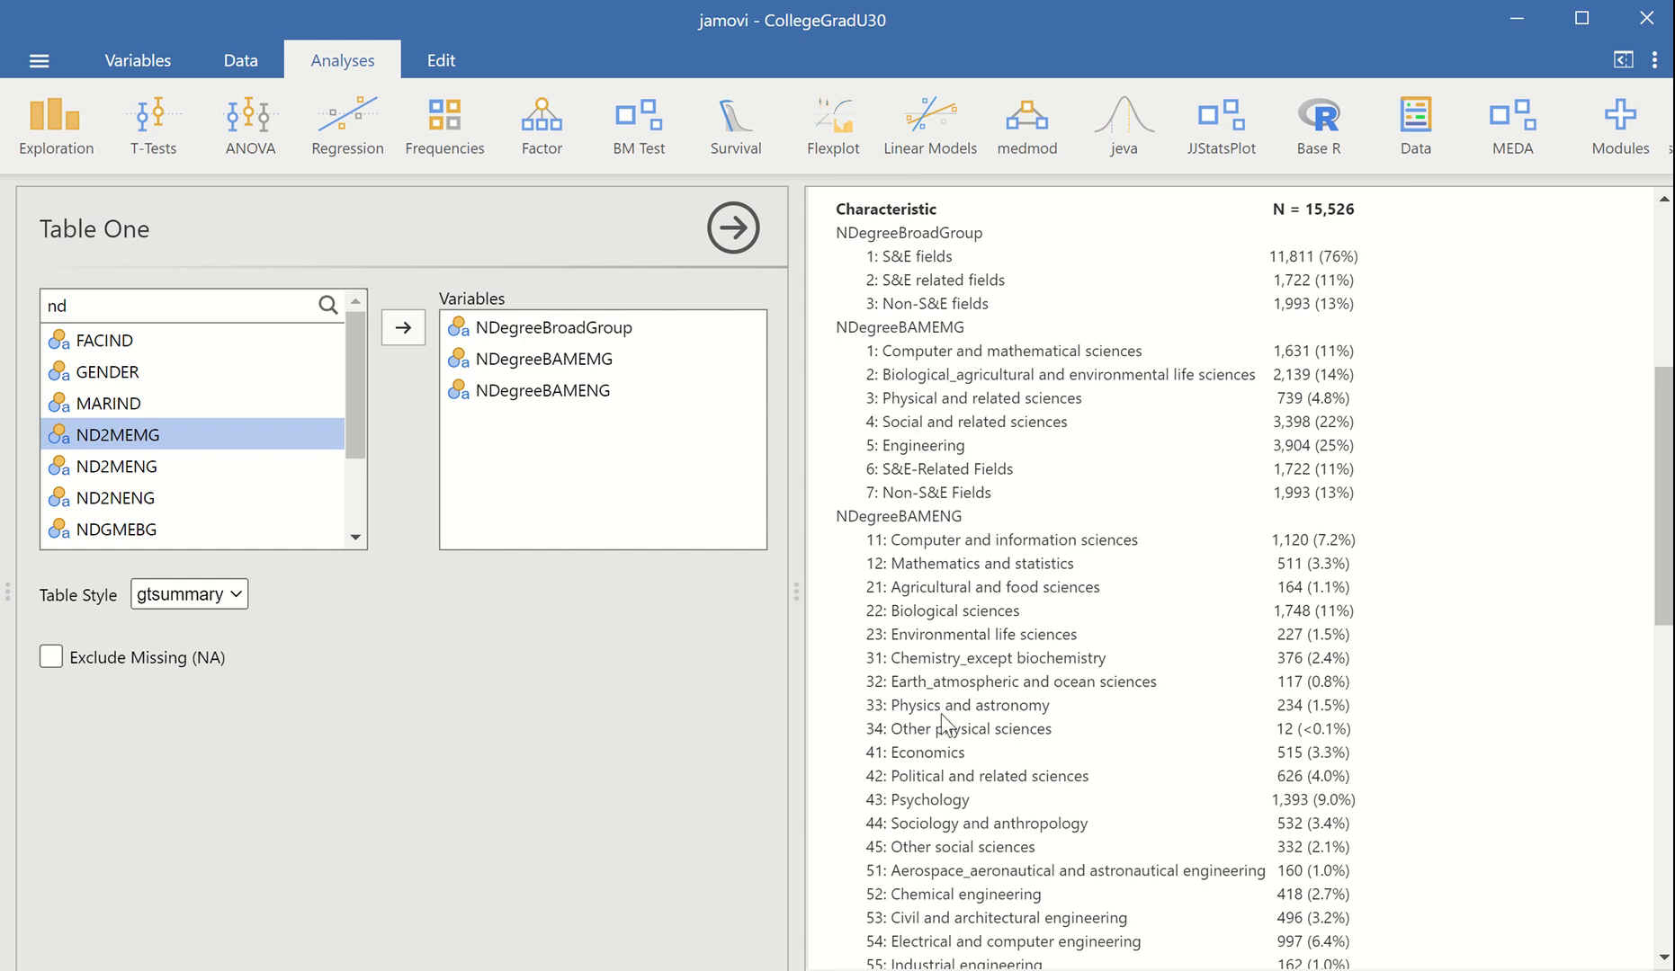
{"action": "scroll", "coordinate": [944, 711], "scroll_direction": "down", "scroll_amount": 7}
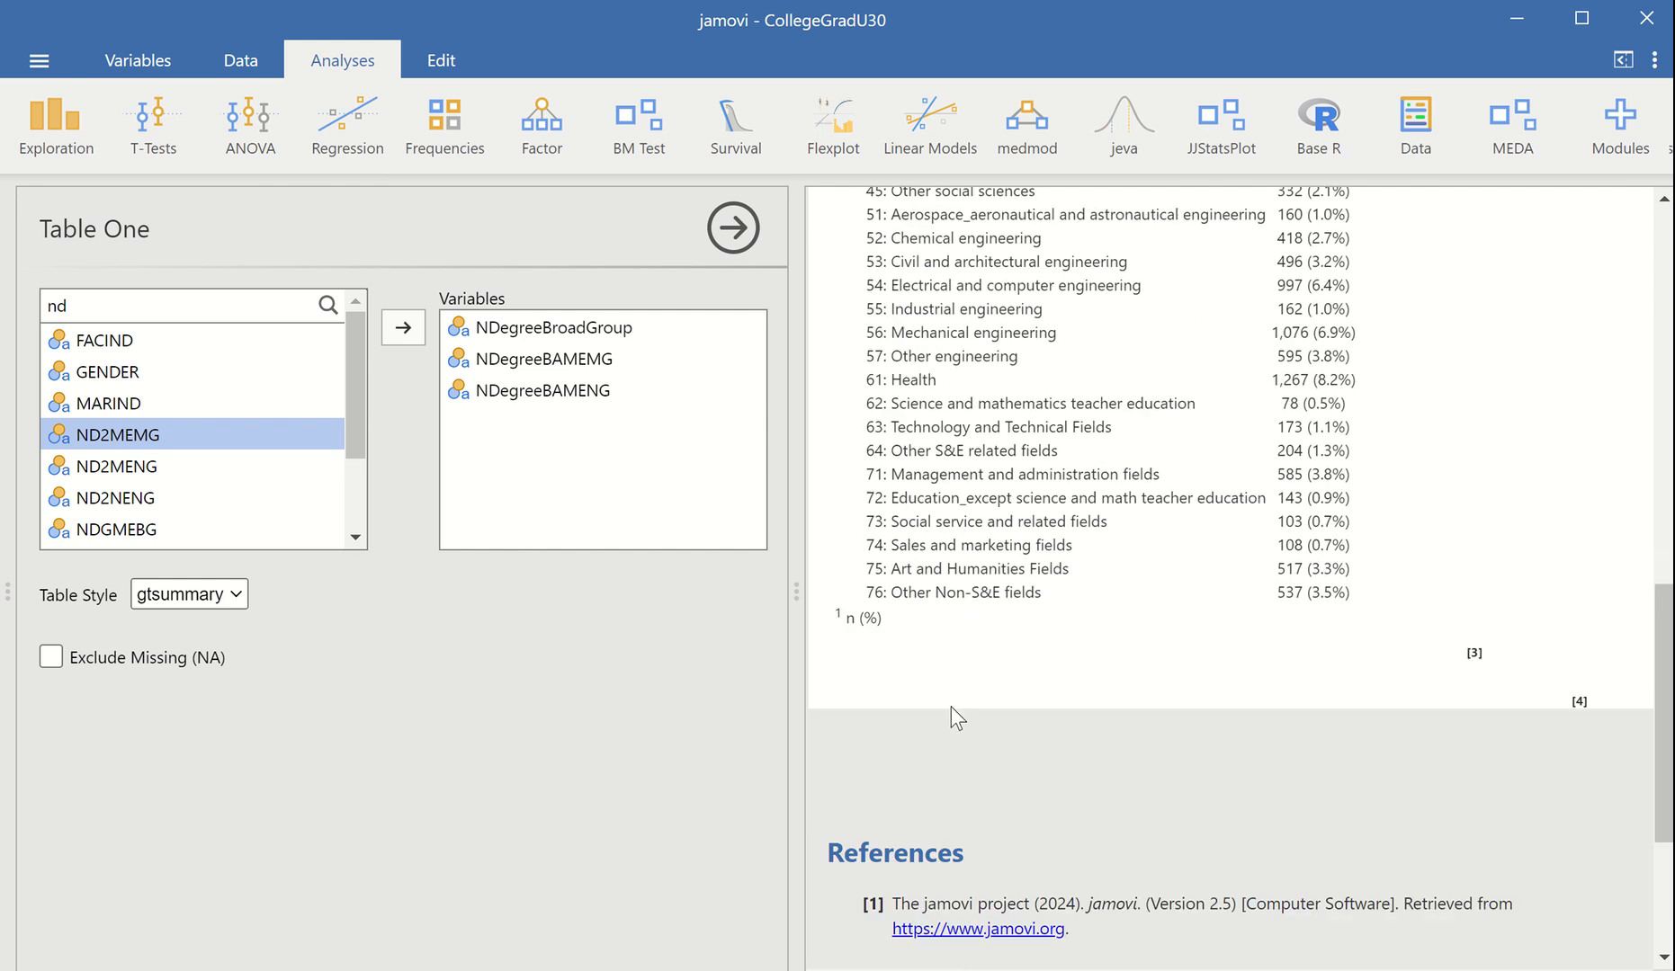
{"action": "scroll", "coordinate": [996, 560], "scroll_direction": "up", "scroll_amount": 3}
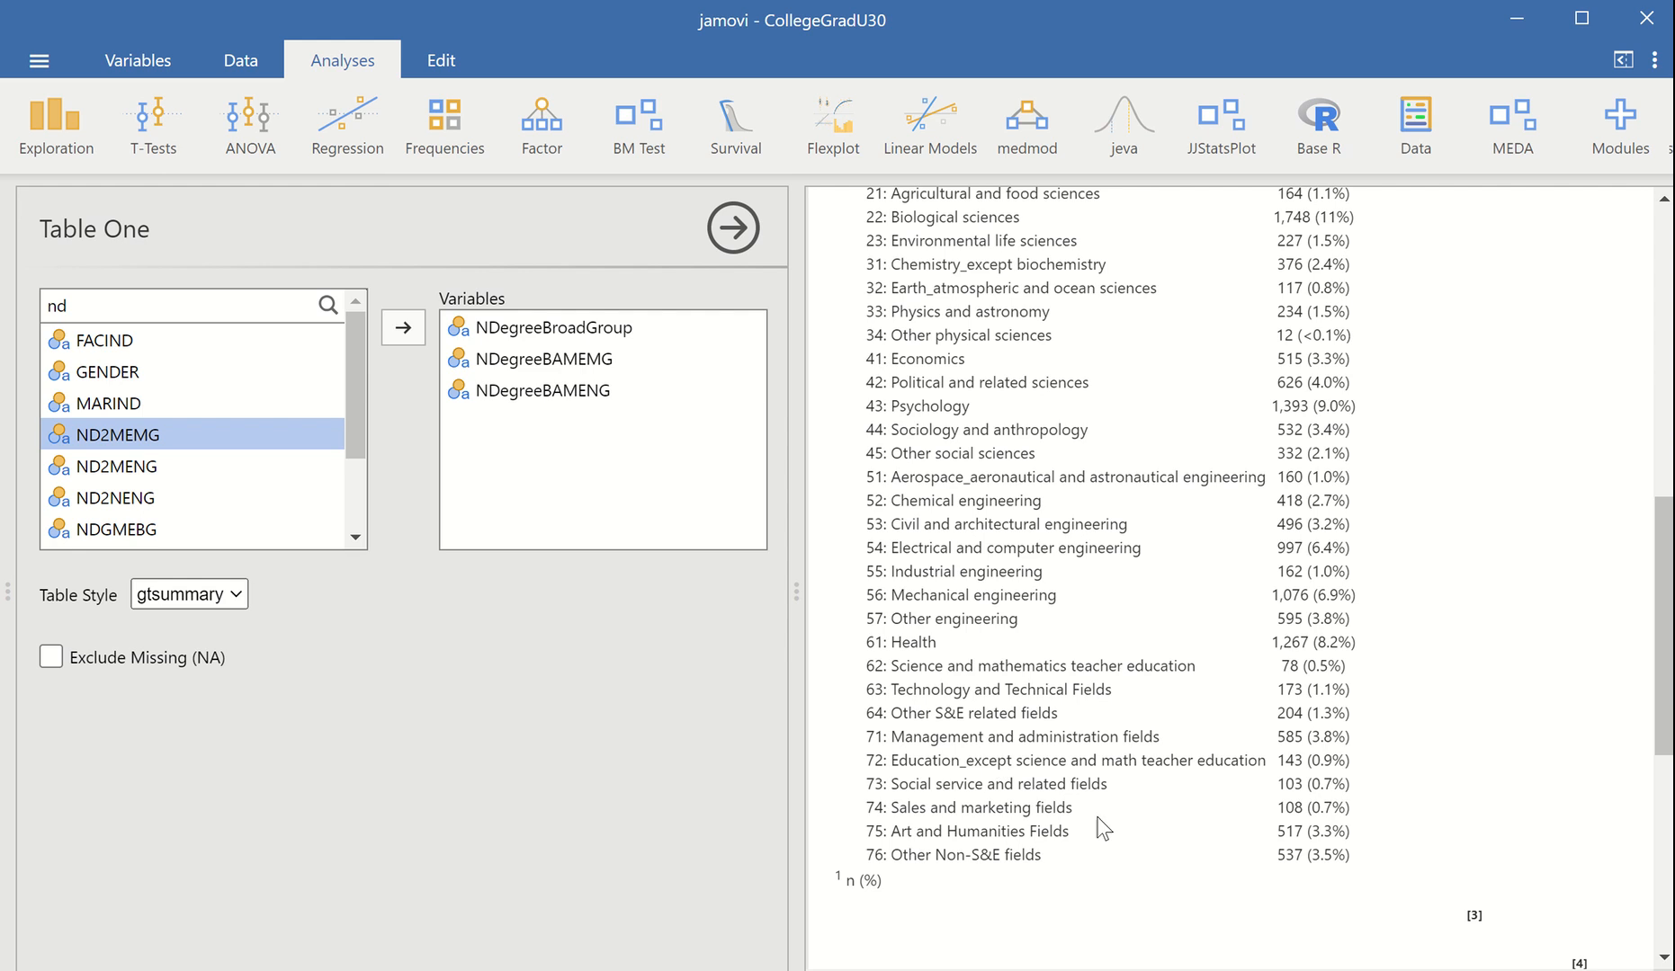
{"action": "scroll", "coordinate": [1006, 776], "scroll_direction": "up", "scroll_amount": 4}
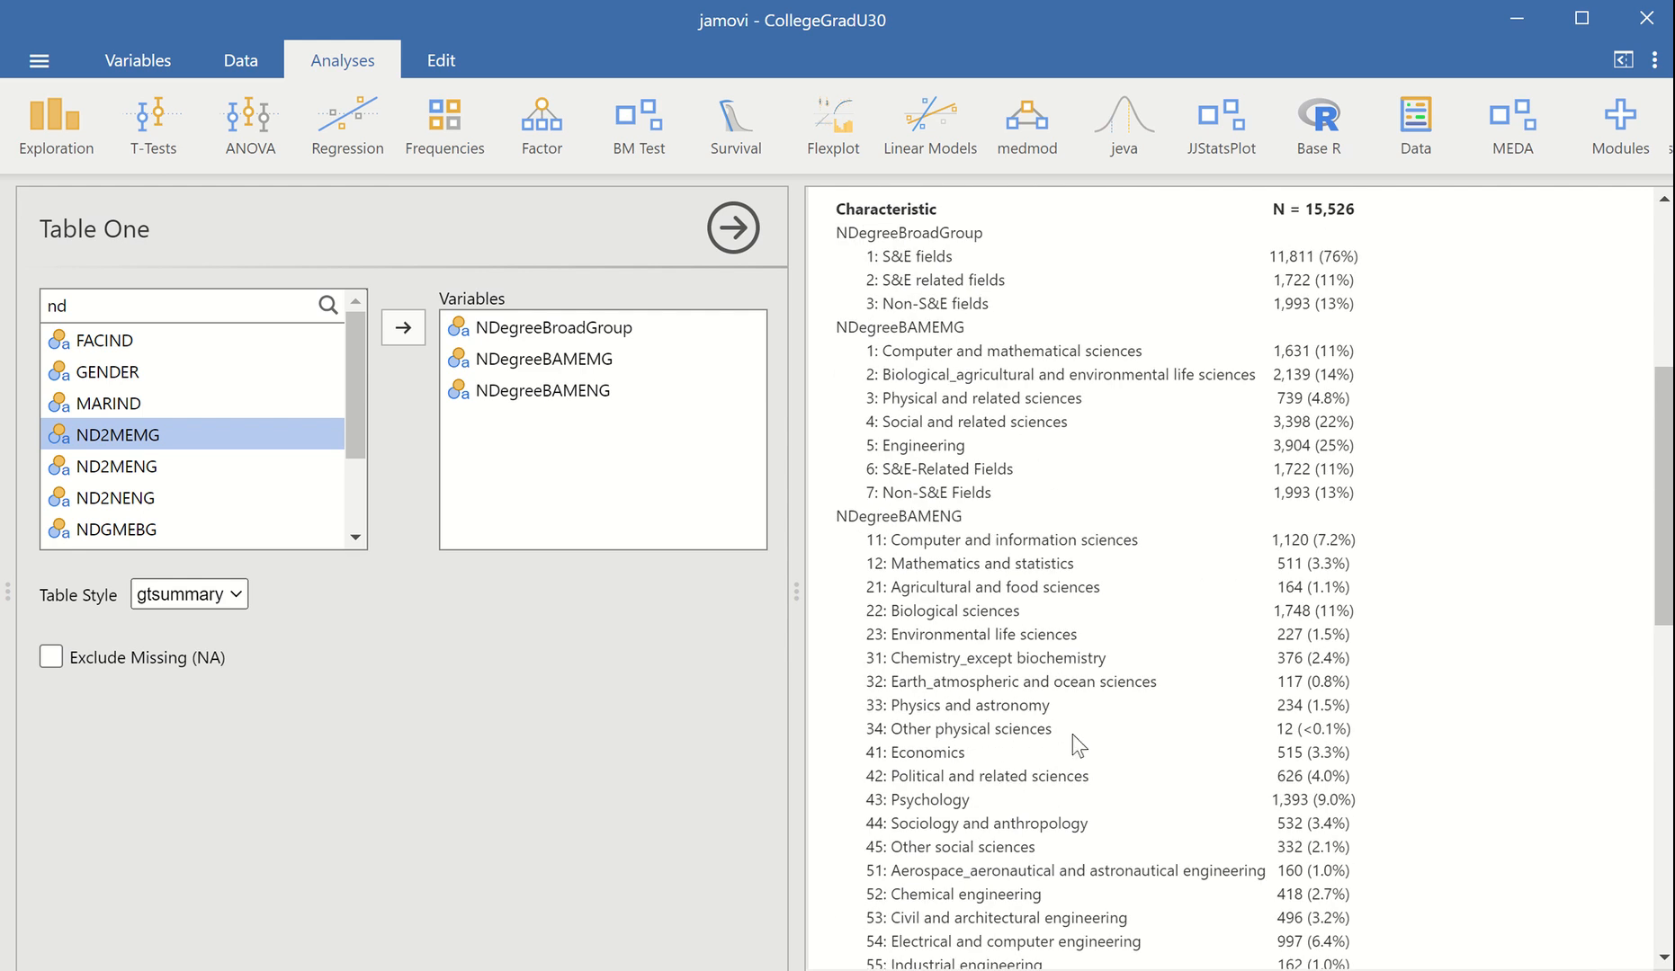
{"action": "scroll", "coordinate": [1075, 749], "scroll_direction": "down", "scroll_amount": 4}
{"action": "scroll", "coordinate": [1070, 741], "scroll_direction": "down", "scroll_amount": 3}
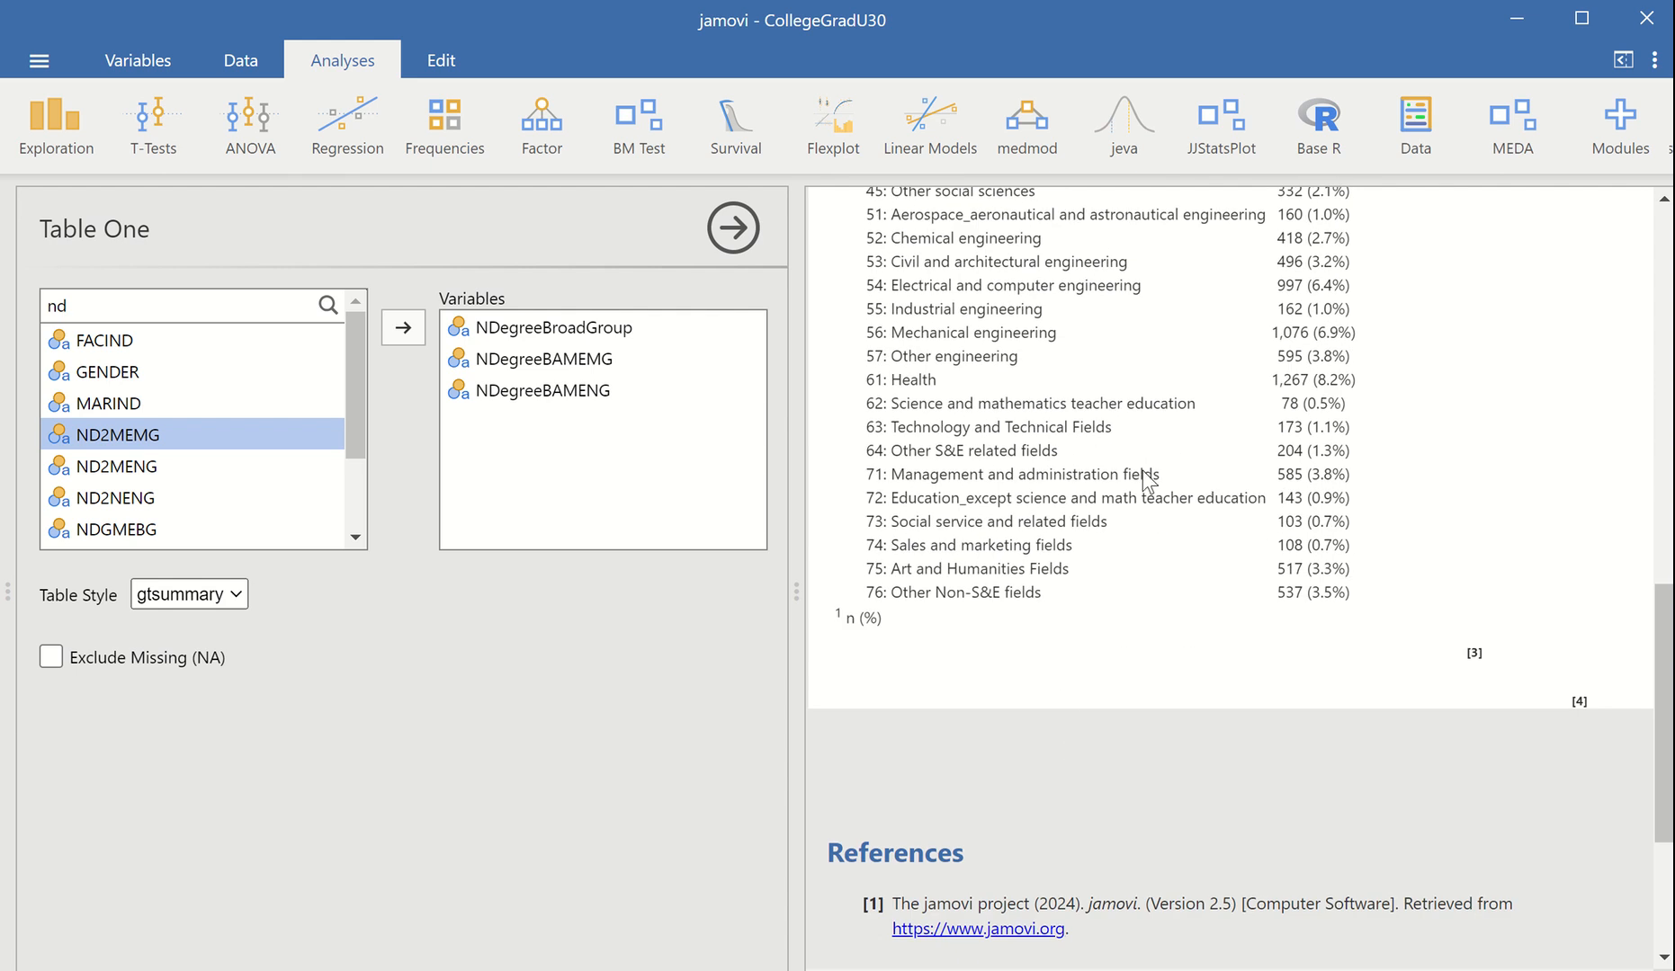
{"action": "left_click_drag", "start_coordinate": [1664, 657], "coordinate": [1626, 459]}
{"action": "scroll", "coordinate": [1611, 472], "scroll_direction": "down", "scroll_amount": 1}
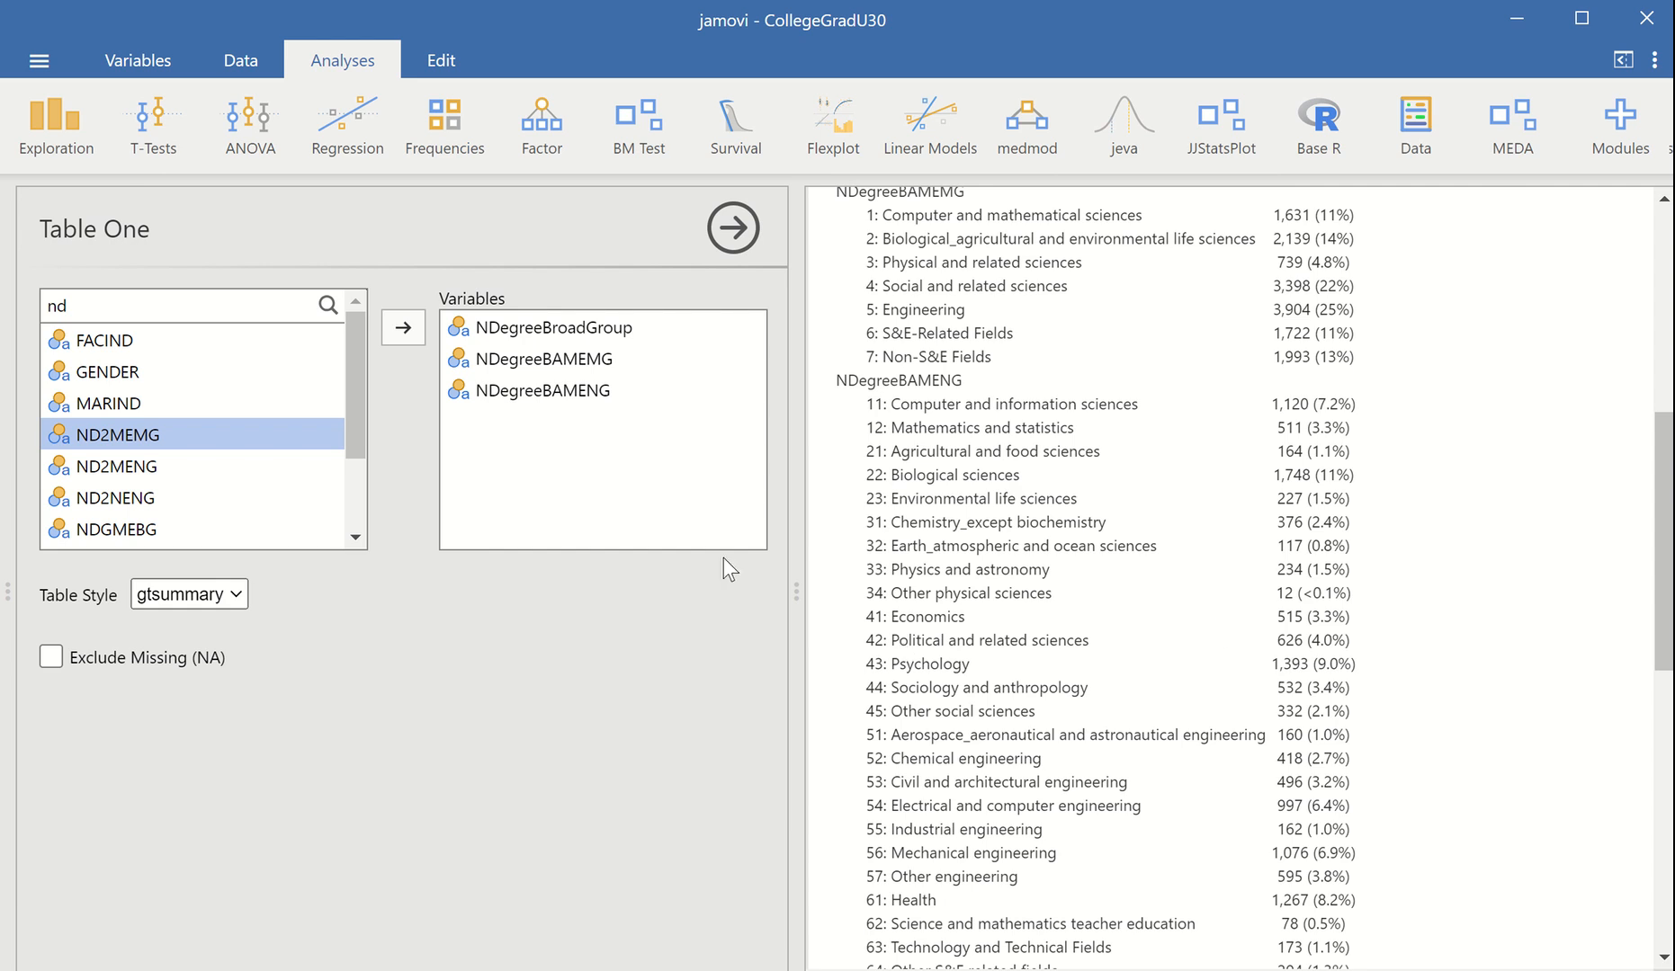
{"action": "mouse_move", "coordinate": [1664, 544]}
{"action": "left_mouse_down"}
{"action": "mouse_move", "coordinate": [1657, 440]}
{"action": "mouse_move", "coordinate": [1659, 553]}
{"action": "left_mouse_up"}
{"action": "scroll", "coordinate": [1637, 584], "scroll_direction": "down", "scroll_amount": 1}
Switch the Table One style to tableone and look over the reformatted table
{"action": "left_click", "coordinate": [235, 599]}
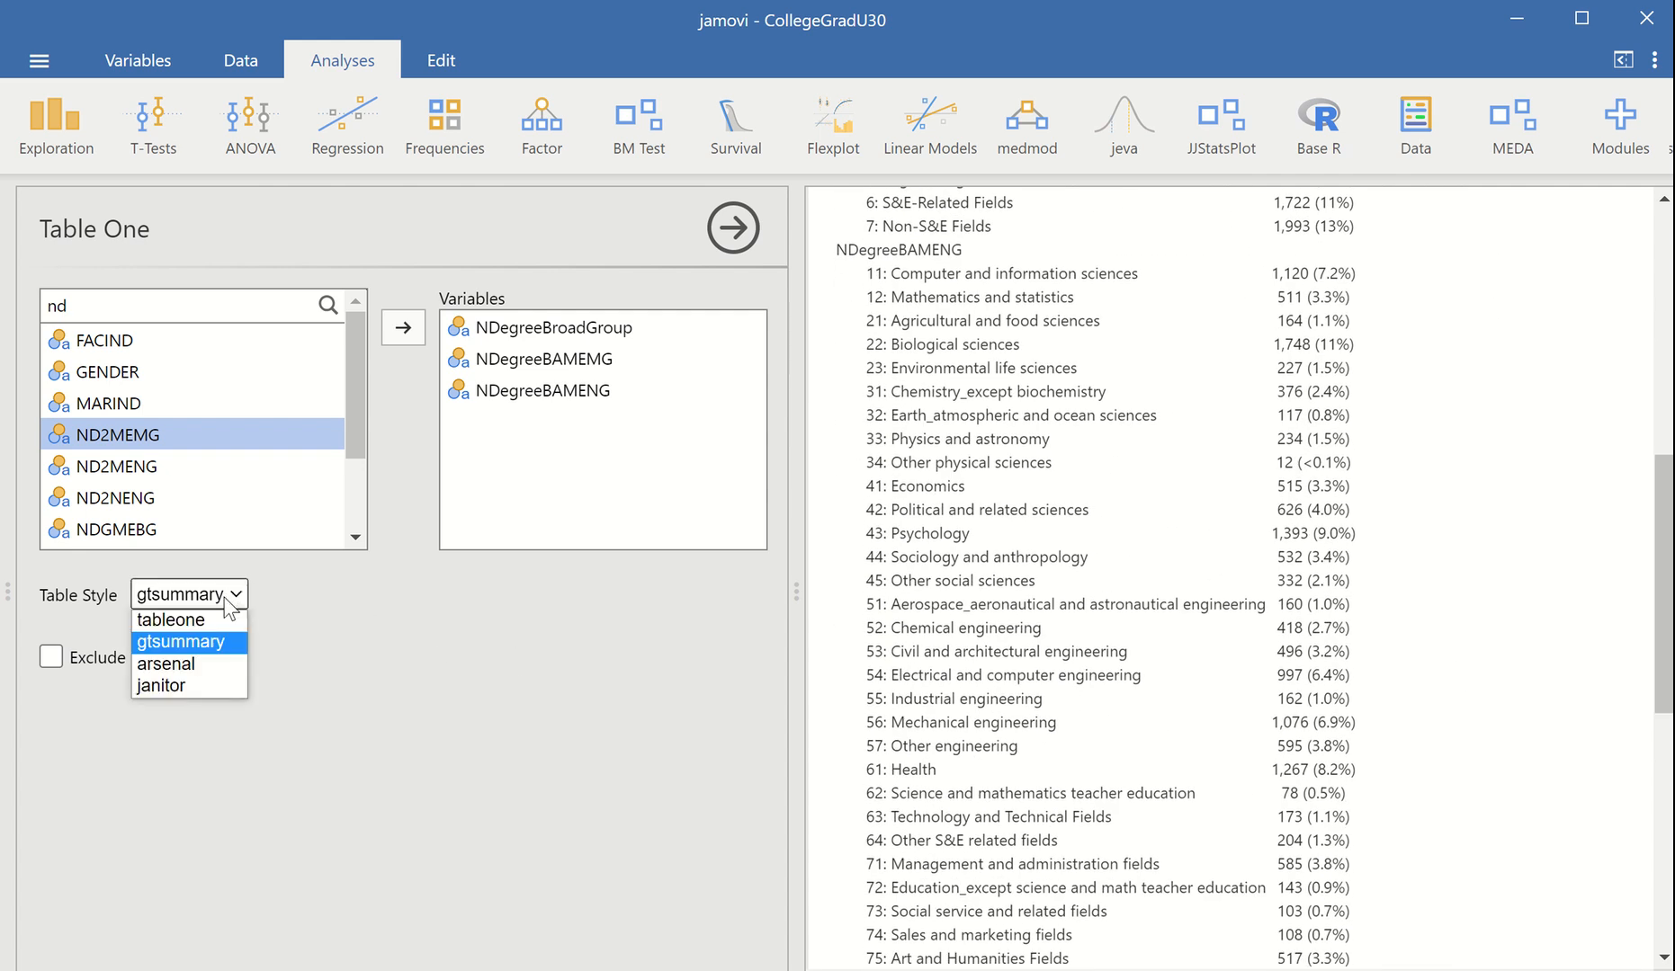
{"action": "left_click", "coordinate": [195, 618]}
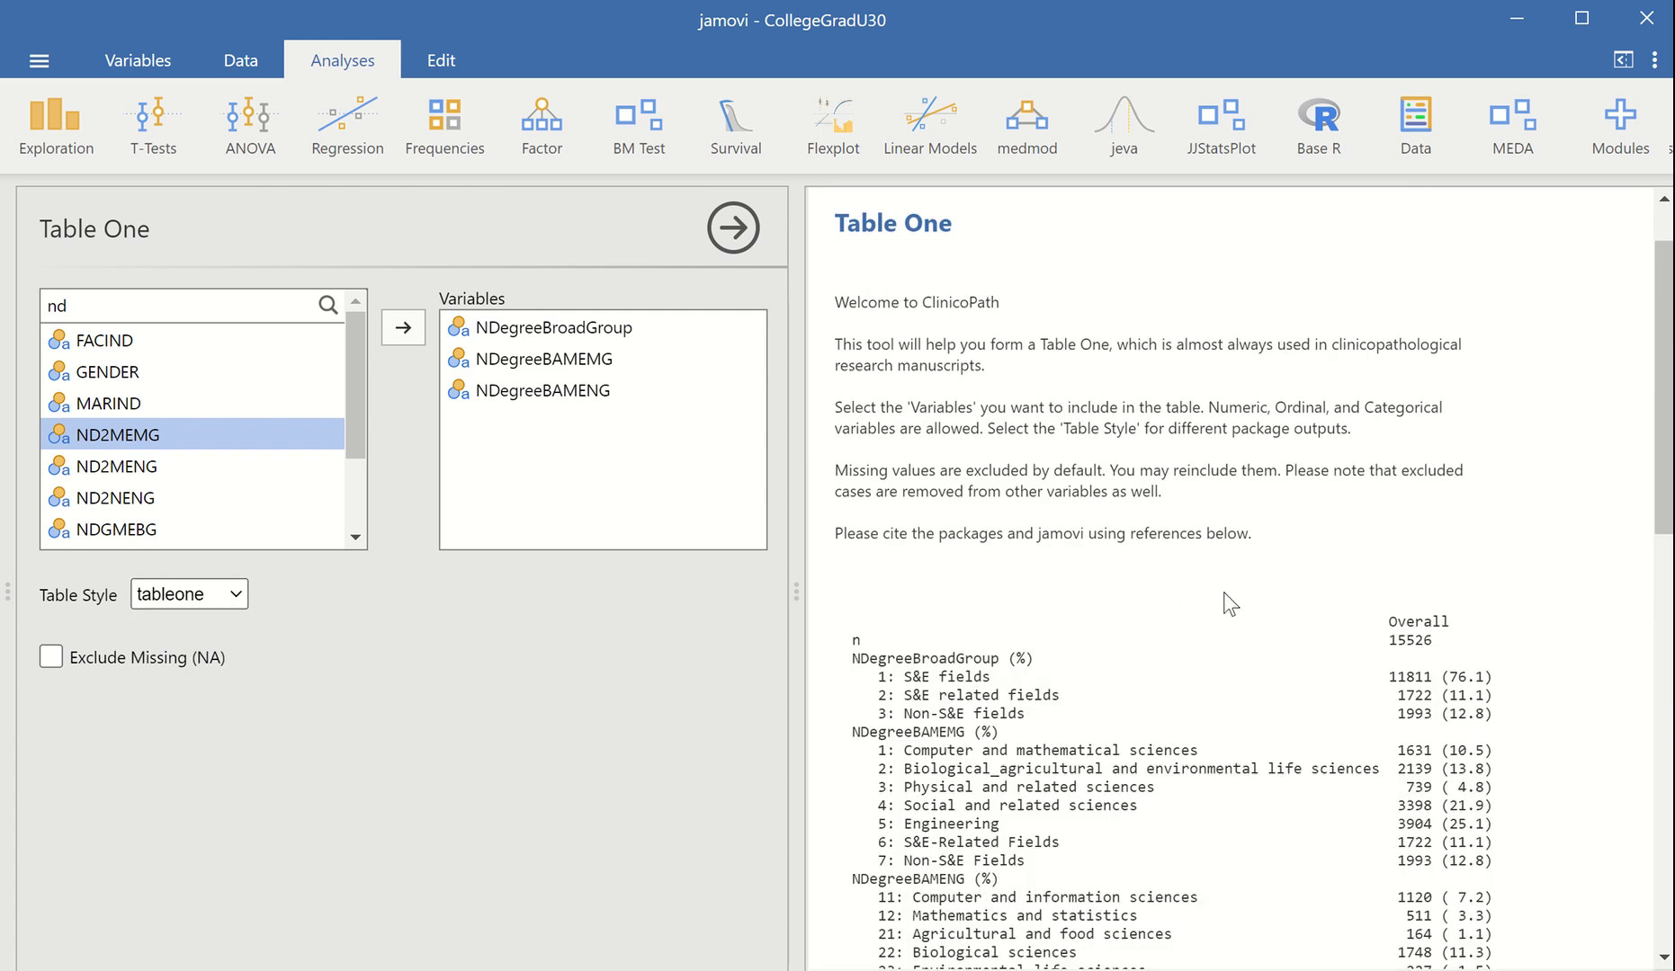
{"action": "left_click_drag", "start_coordinate": [1665, 394], "coordinate": [1583, 483]}
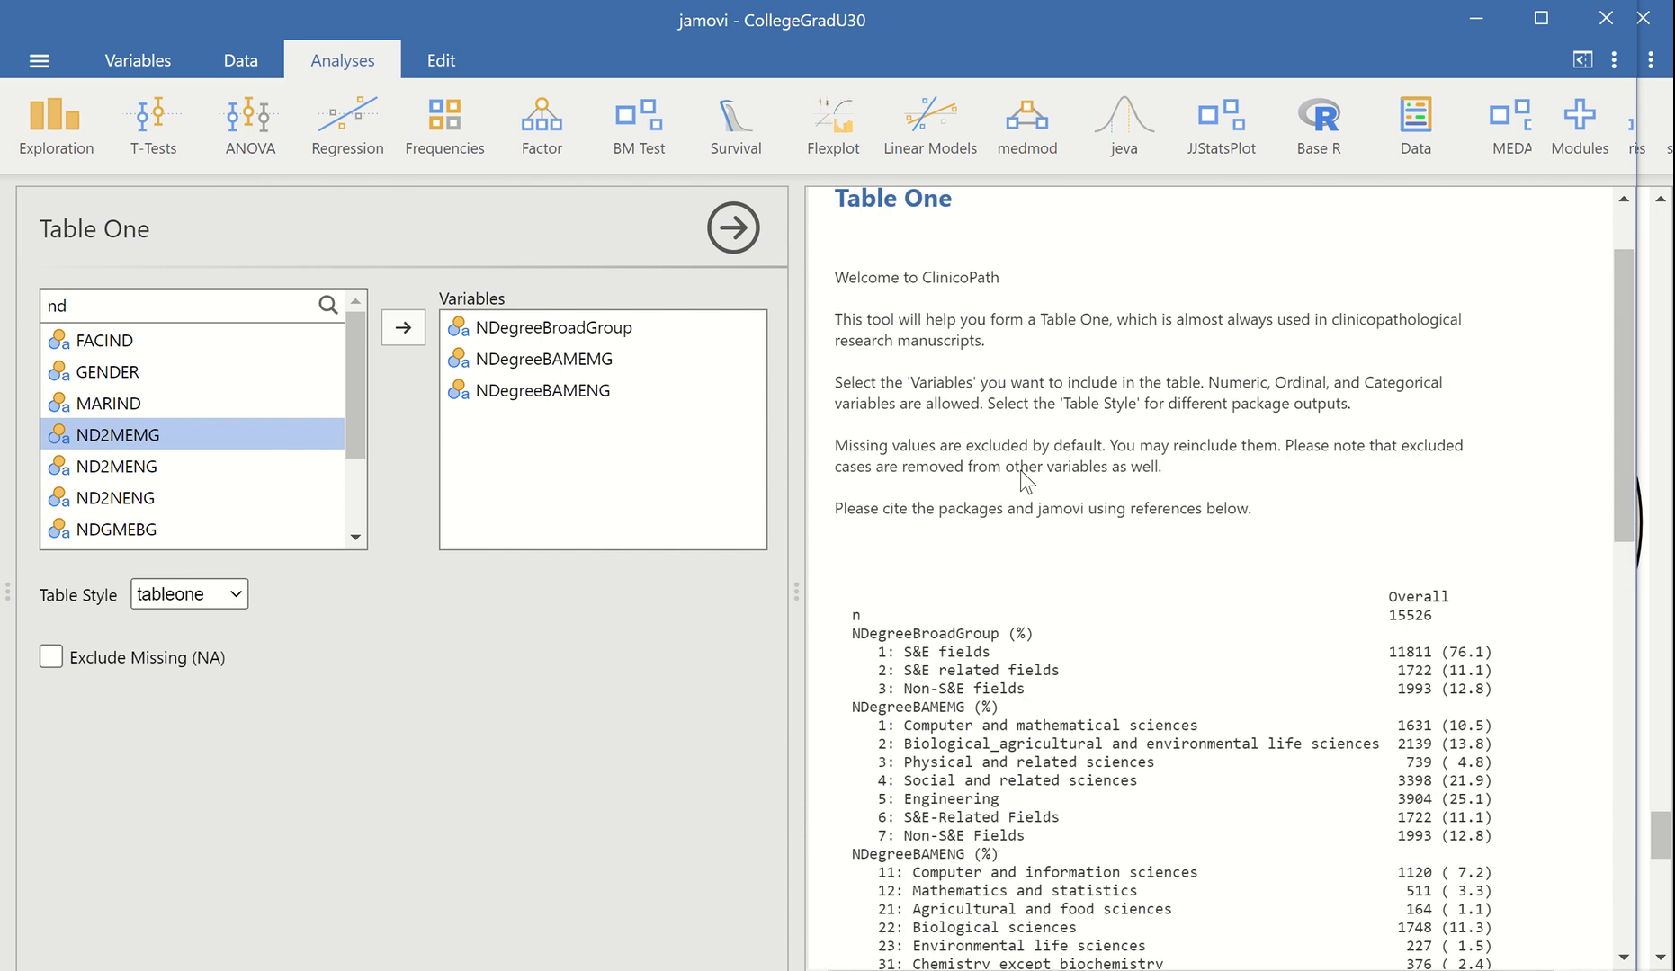
Add GENDER to the Table One variables and set the table style to gtsummary
{"action": "left_click", "coordinate": [237, 376]}
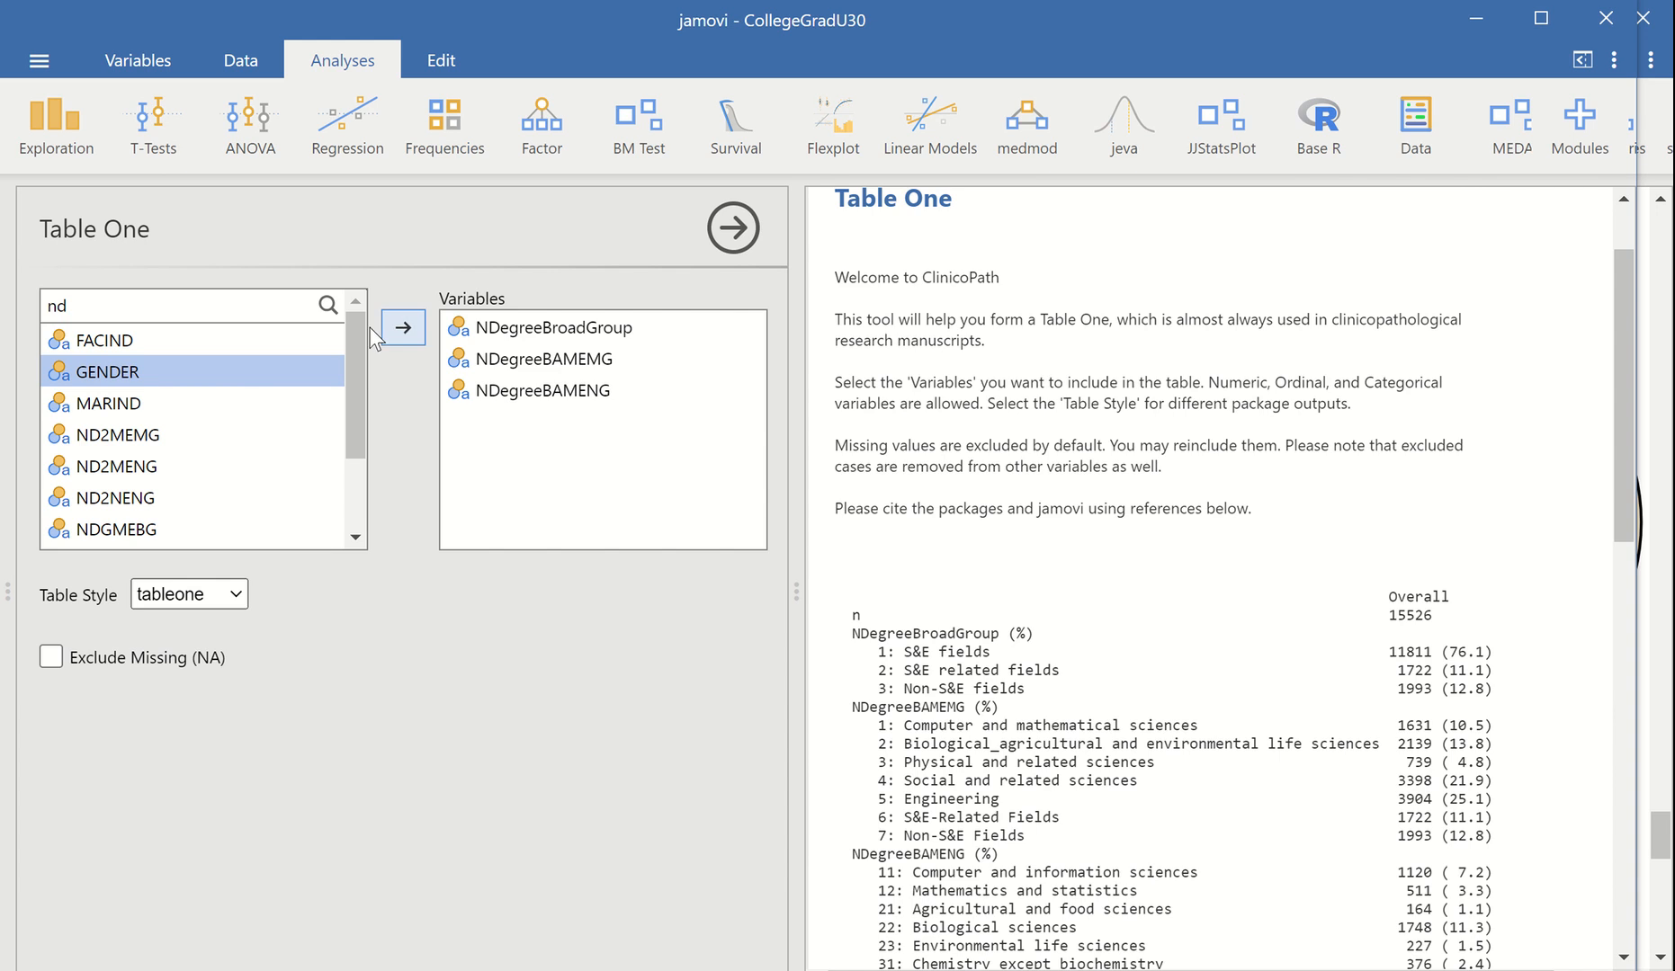
{"action": "left_click", "coordinate": [410, 340]}
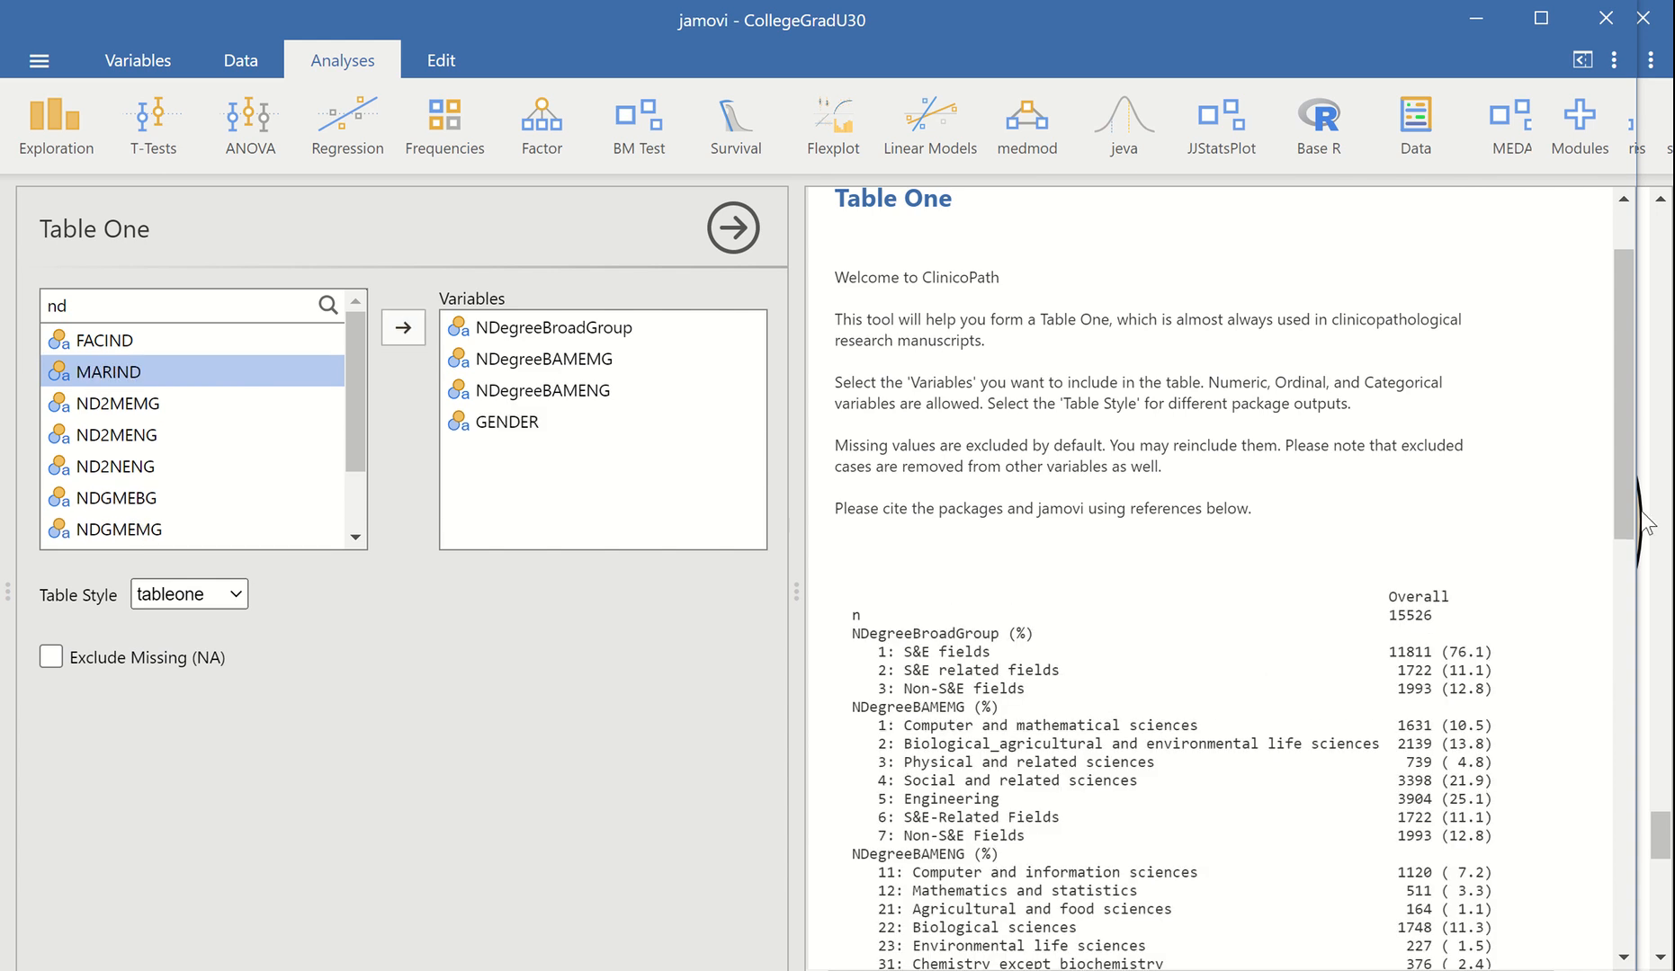
{"action": "left_click_drag", "start_coordinate": [1615, 472], "coordinate": [1520, 771]}
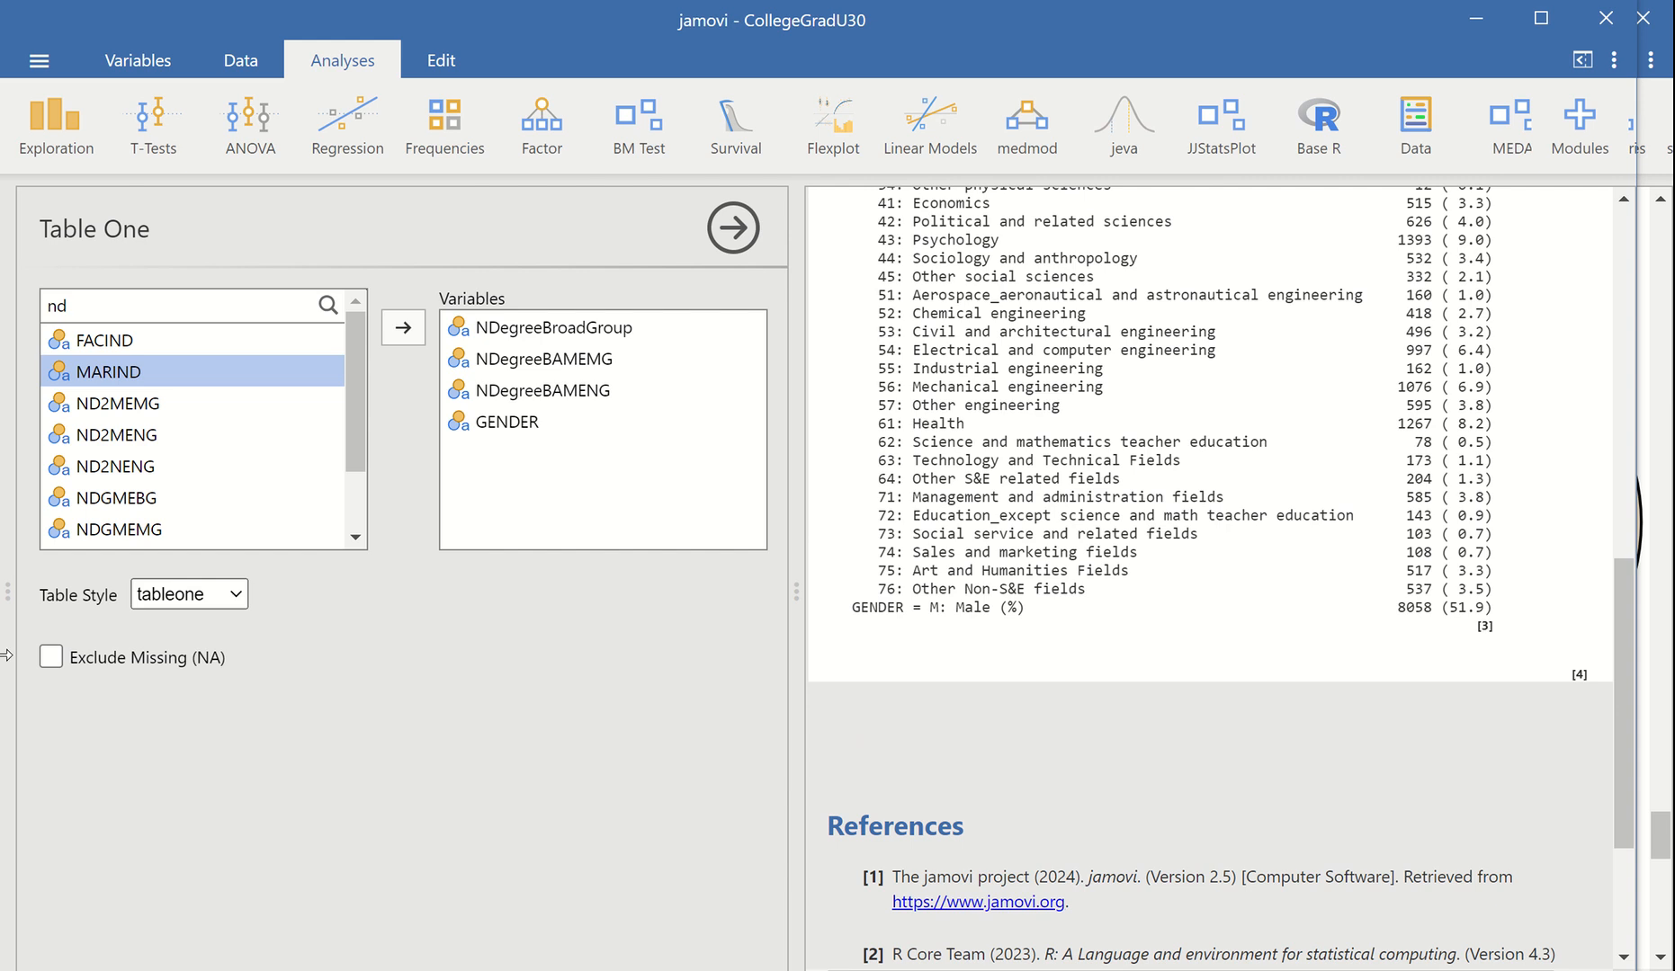
{"action": "left_click", "coordinate": [209, 597]}
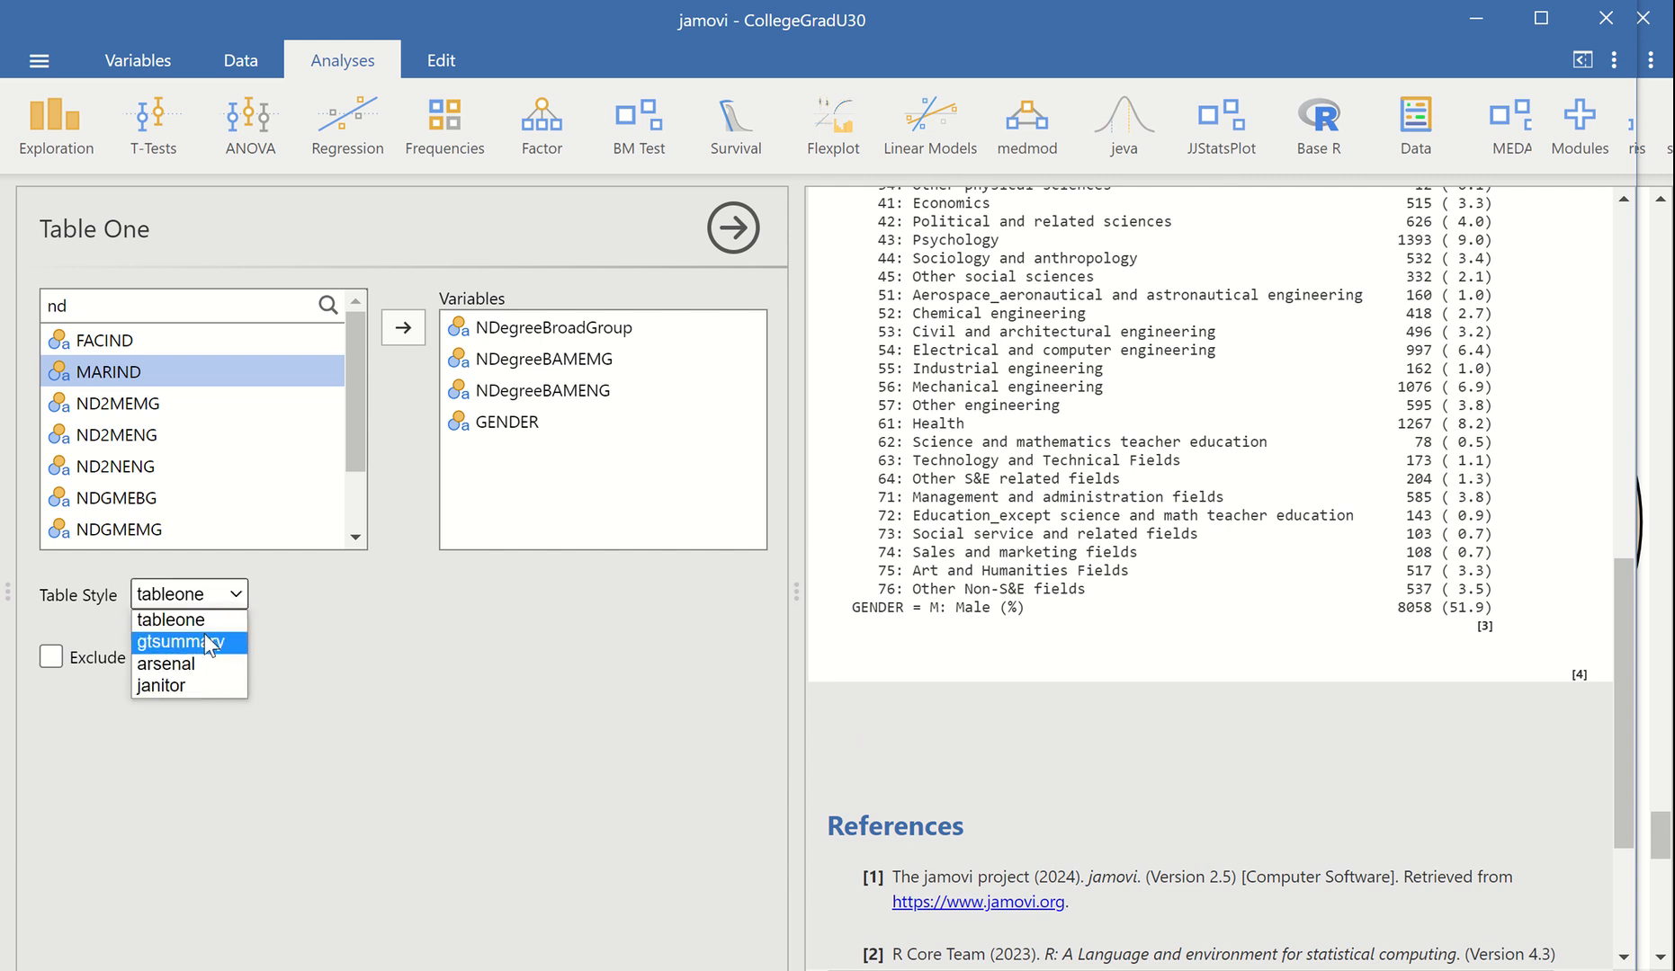
{"action": "left_click", "coordinate": [202, 635]}
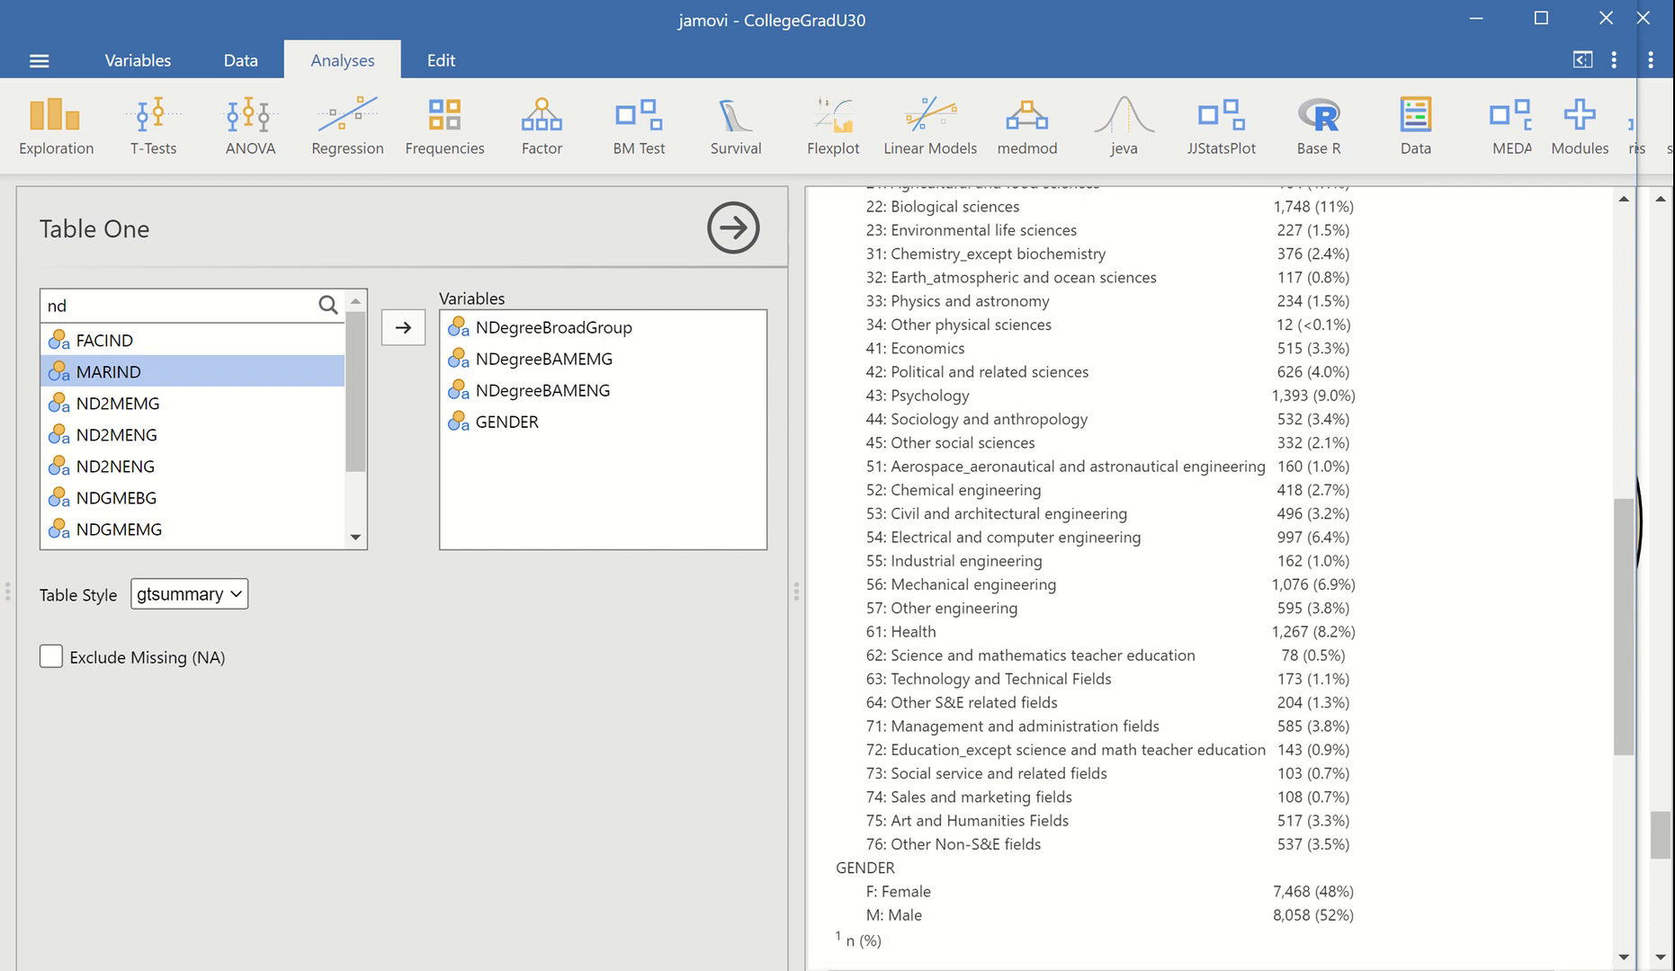
Check the GENDER rows at the end of the Table One output and start a ClinicoPath Cross Tables analysis
{"action": "left_click_drag", "start_coordinate": [1616, 683], "coordinate": [1617, 795]}
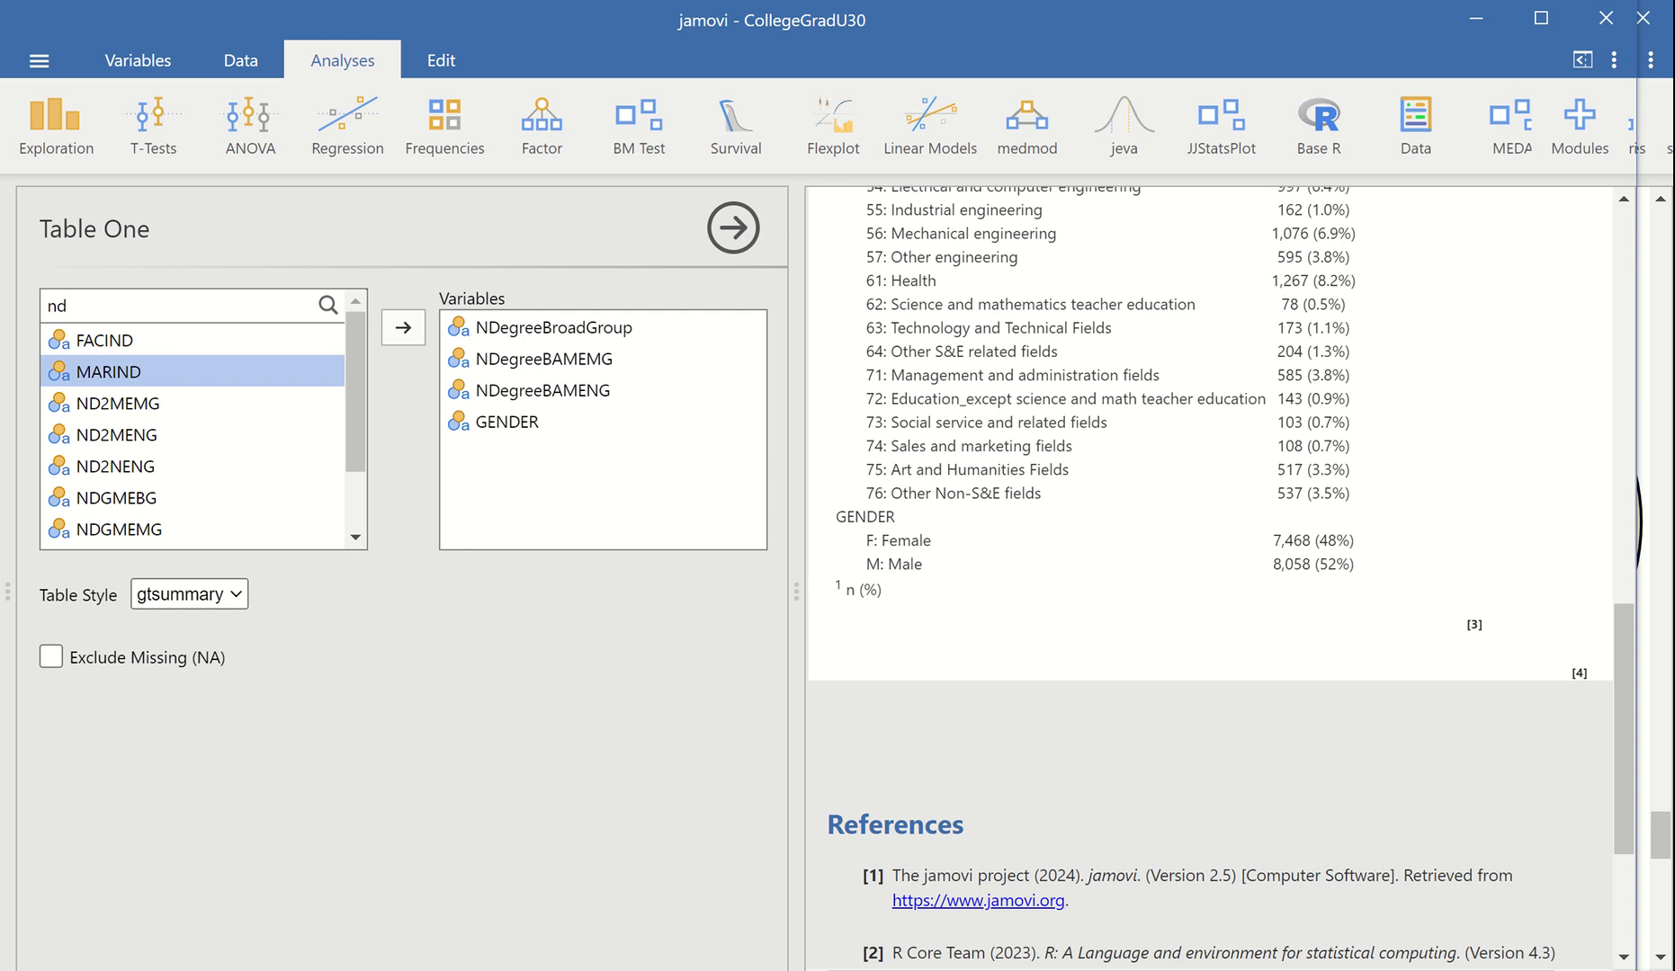
{"action": "left_click", "coordinate": [40, 118]}
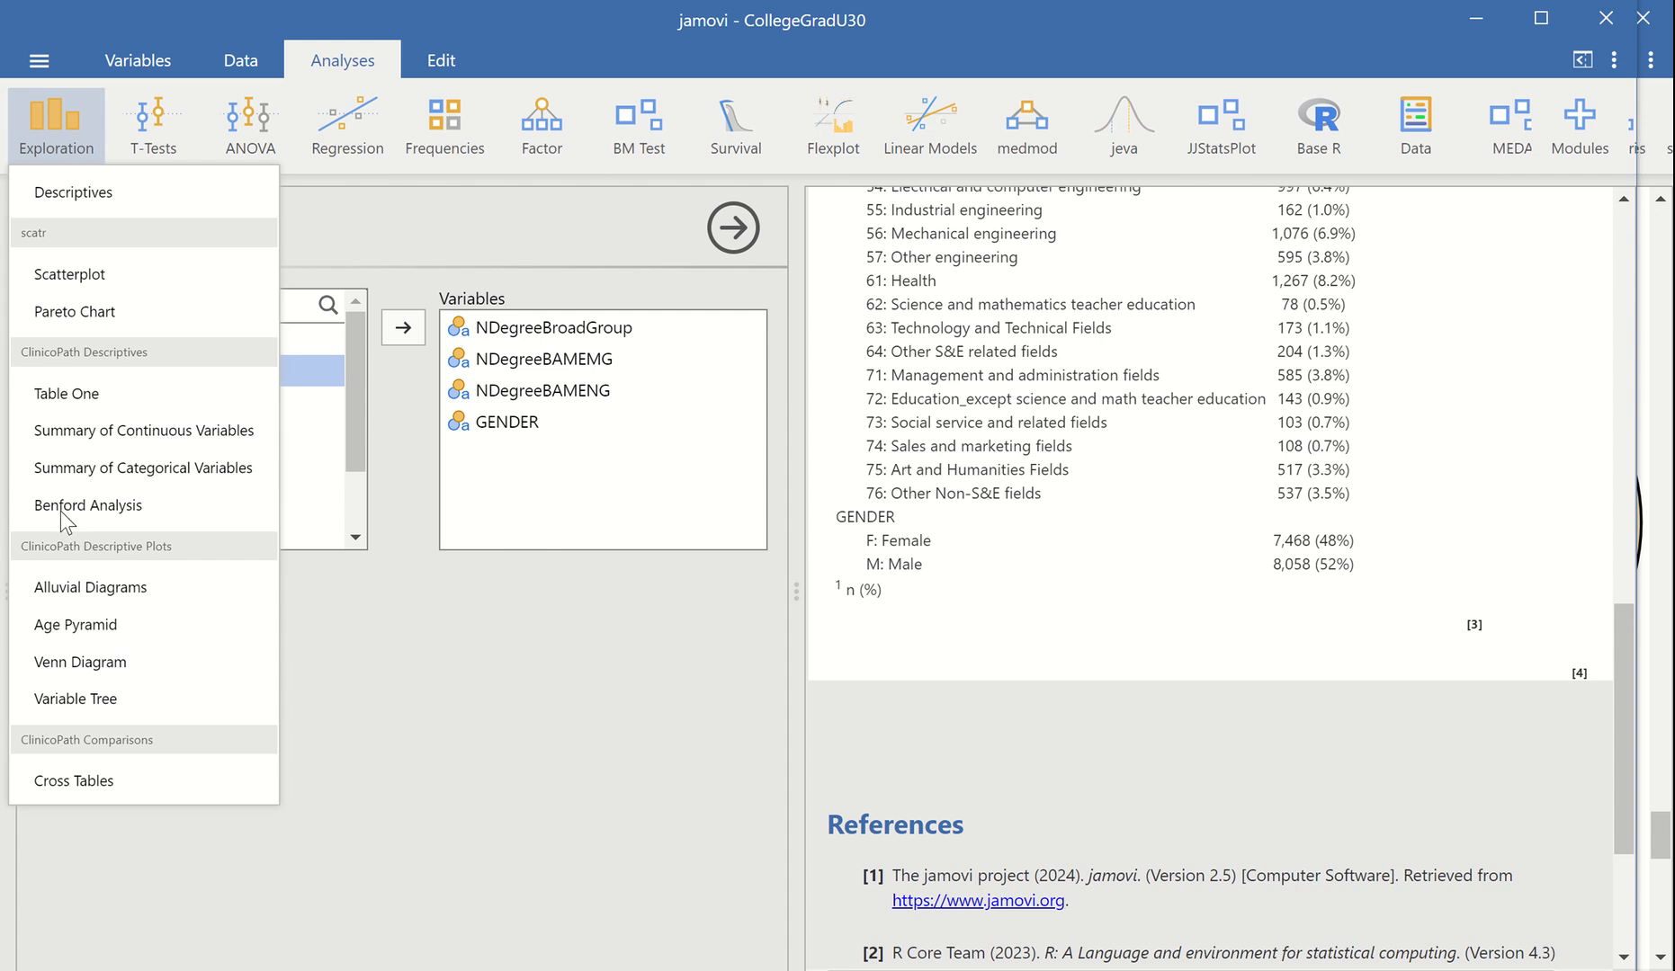
{"action": "left_click", "coordinate": [89, 784]}
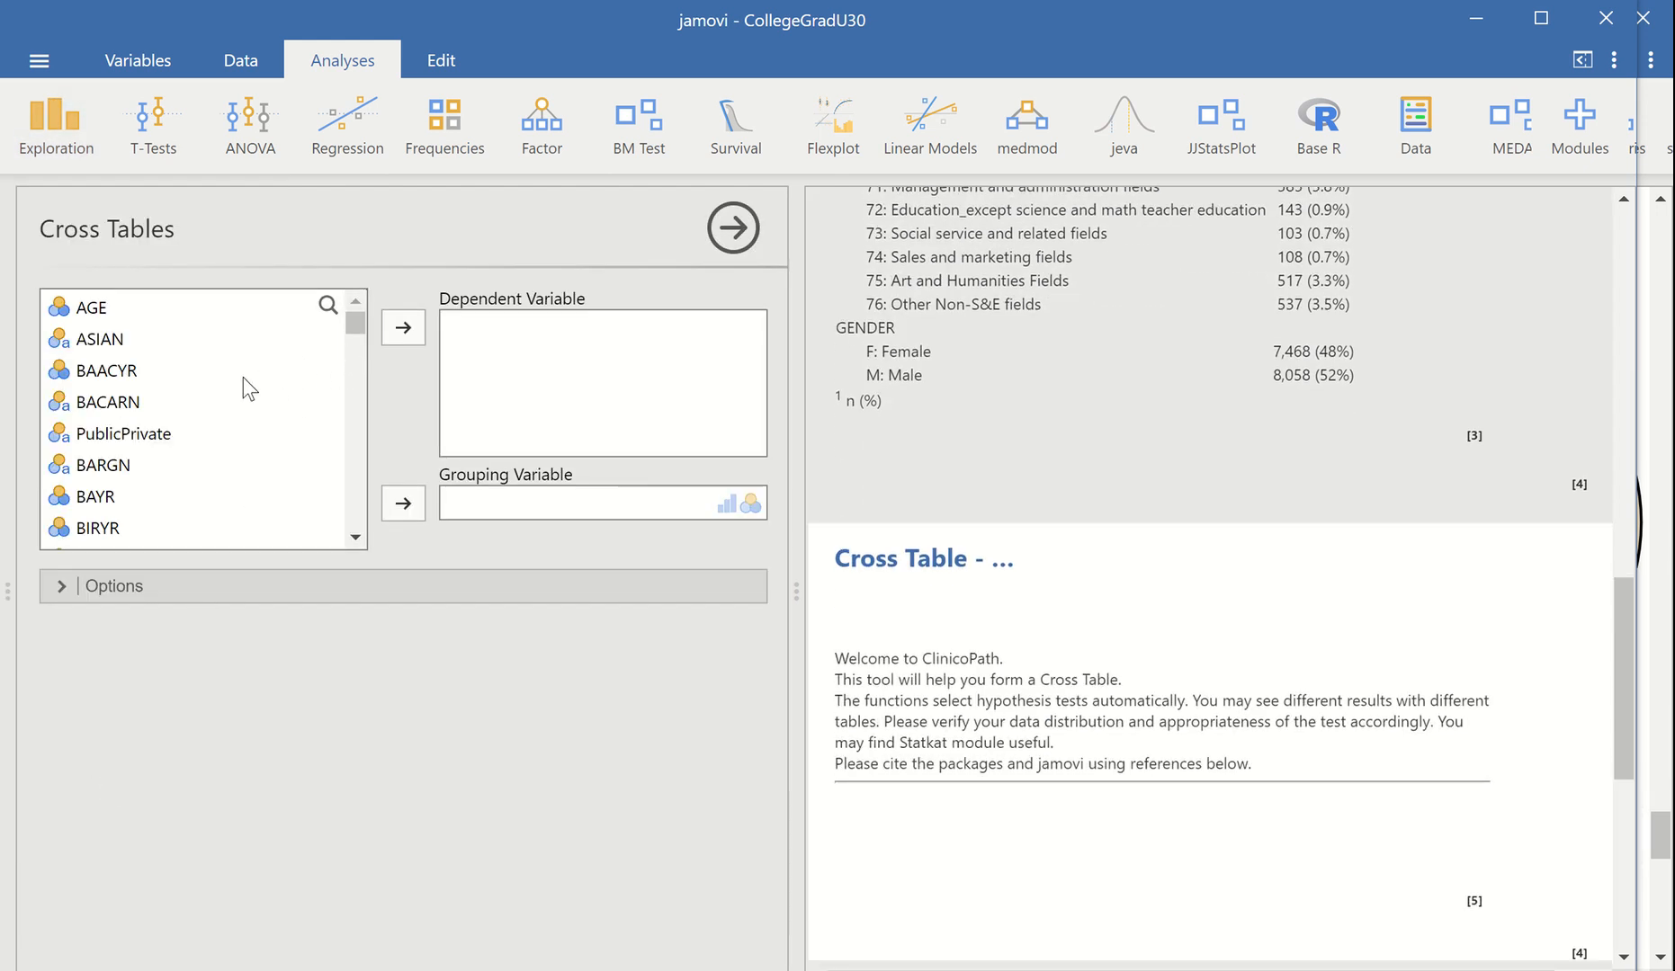
Filter the variable list by "lf" and assign LFSTAT as the Cross Tables grouping variable
{"action": "left_click", "coordinate": [326, 308]}
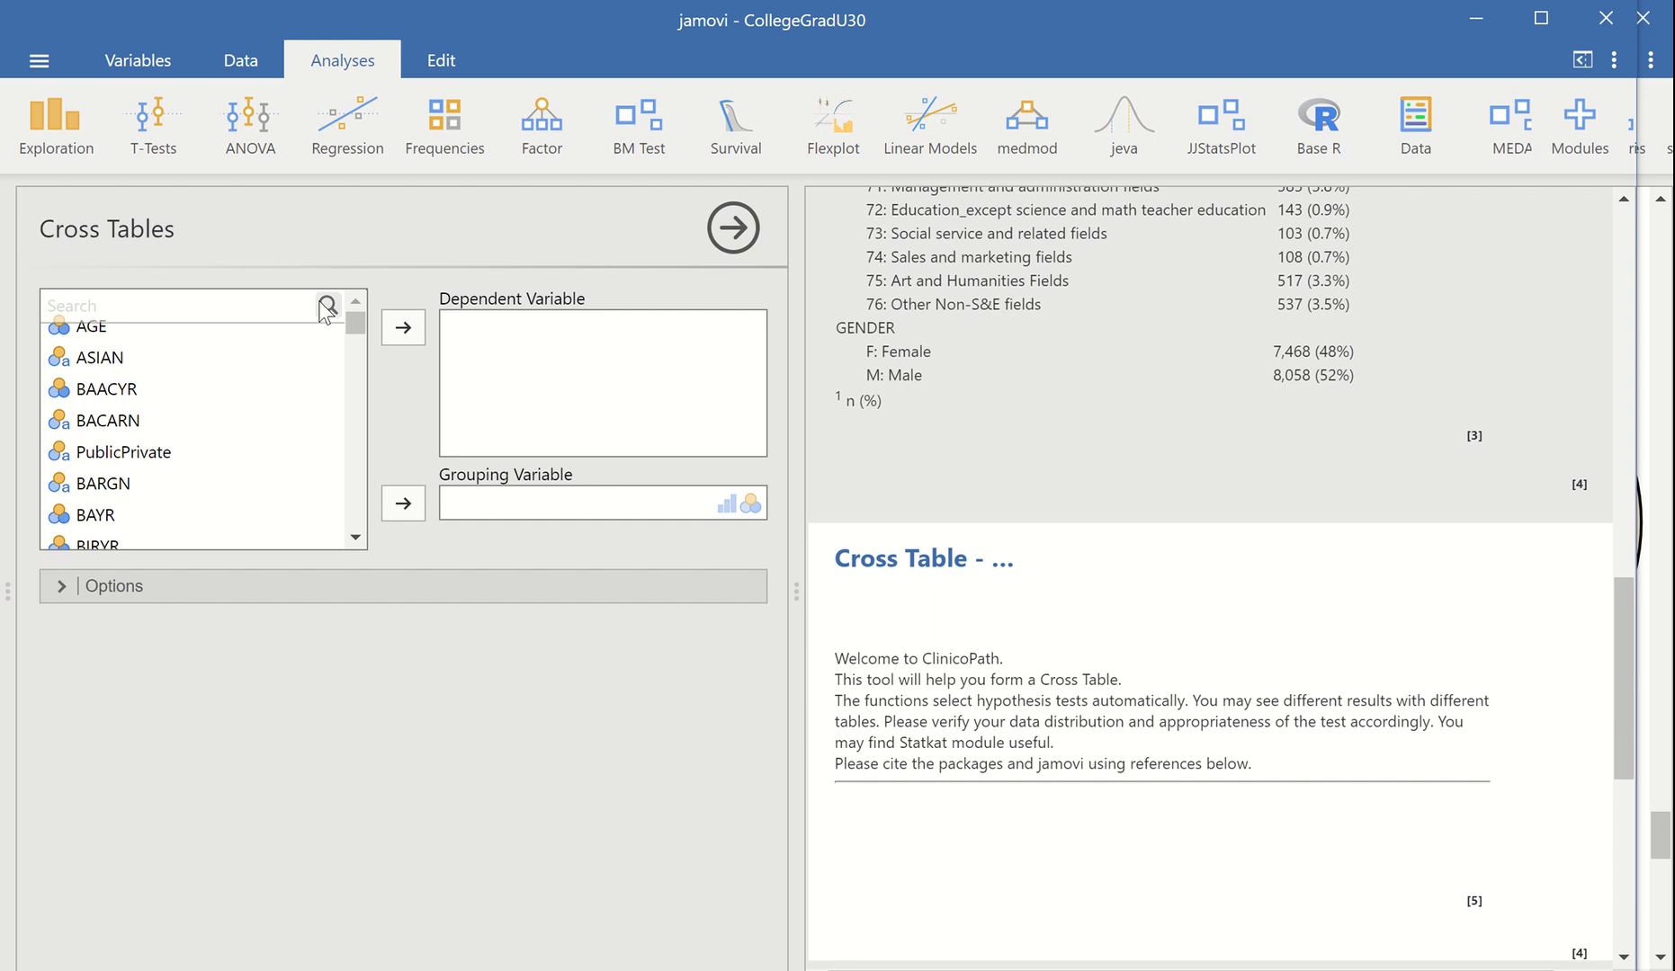
{"action": "left_click", "coordinate": [259, 304]}
{"action": "type", "text": "l"}
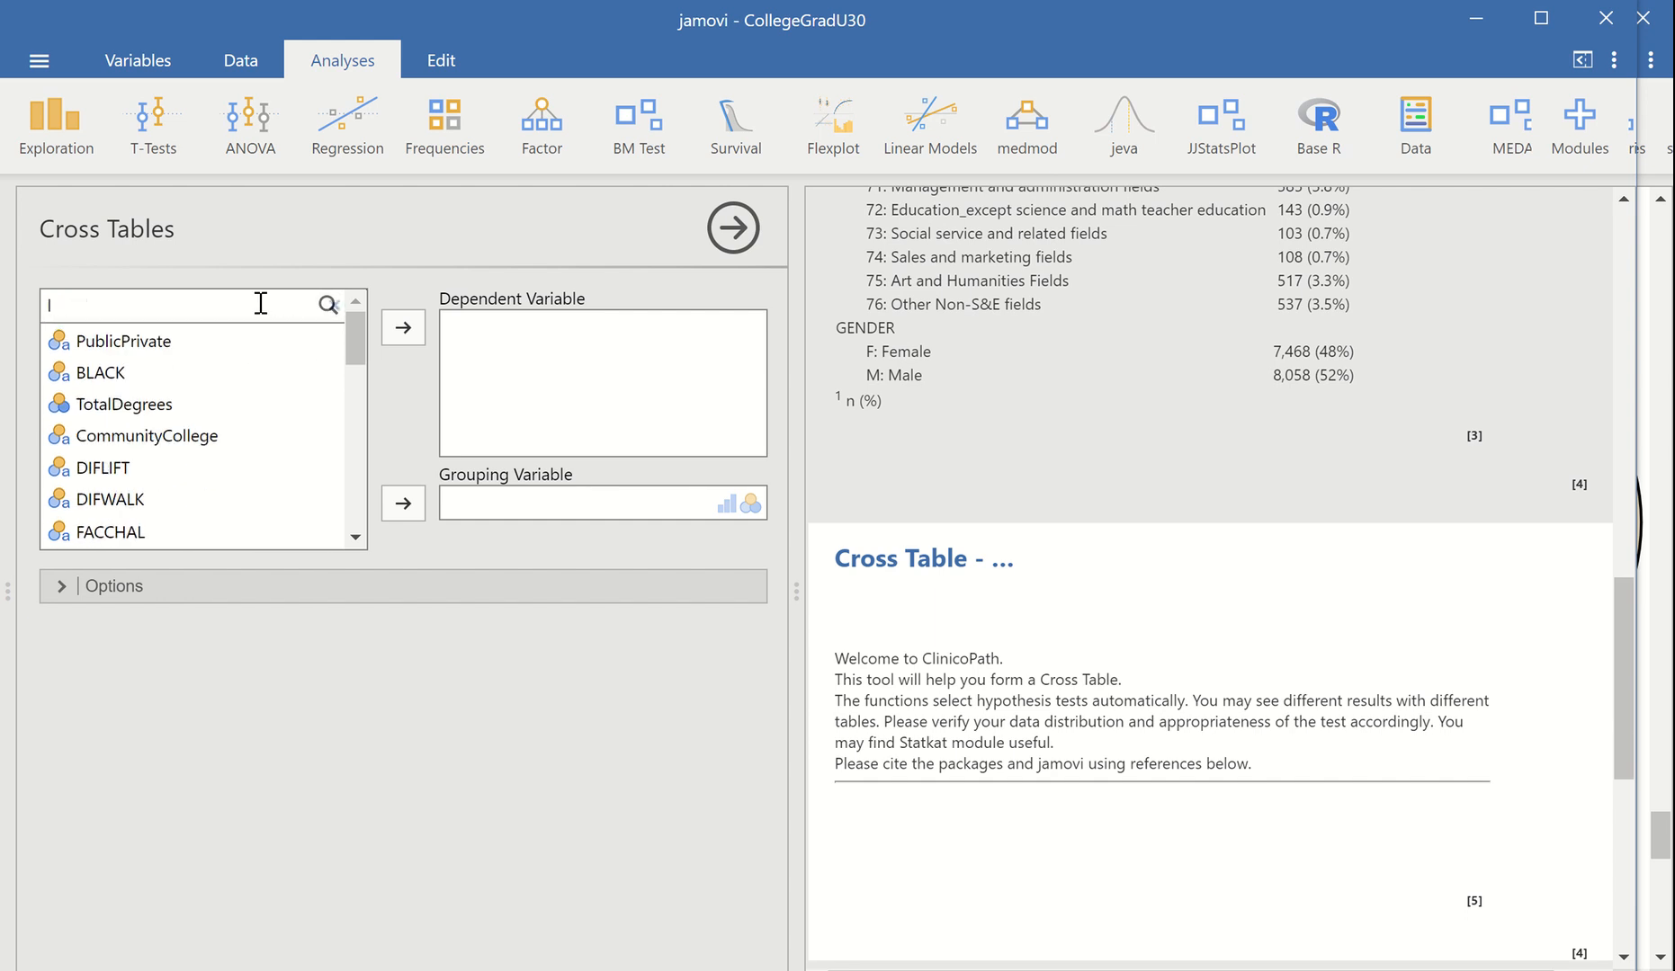
{"action": "type", "text": "i"}
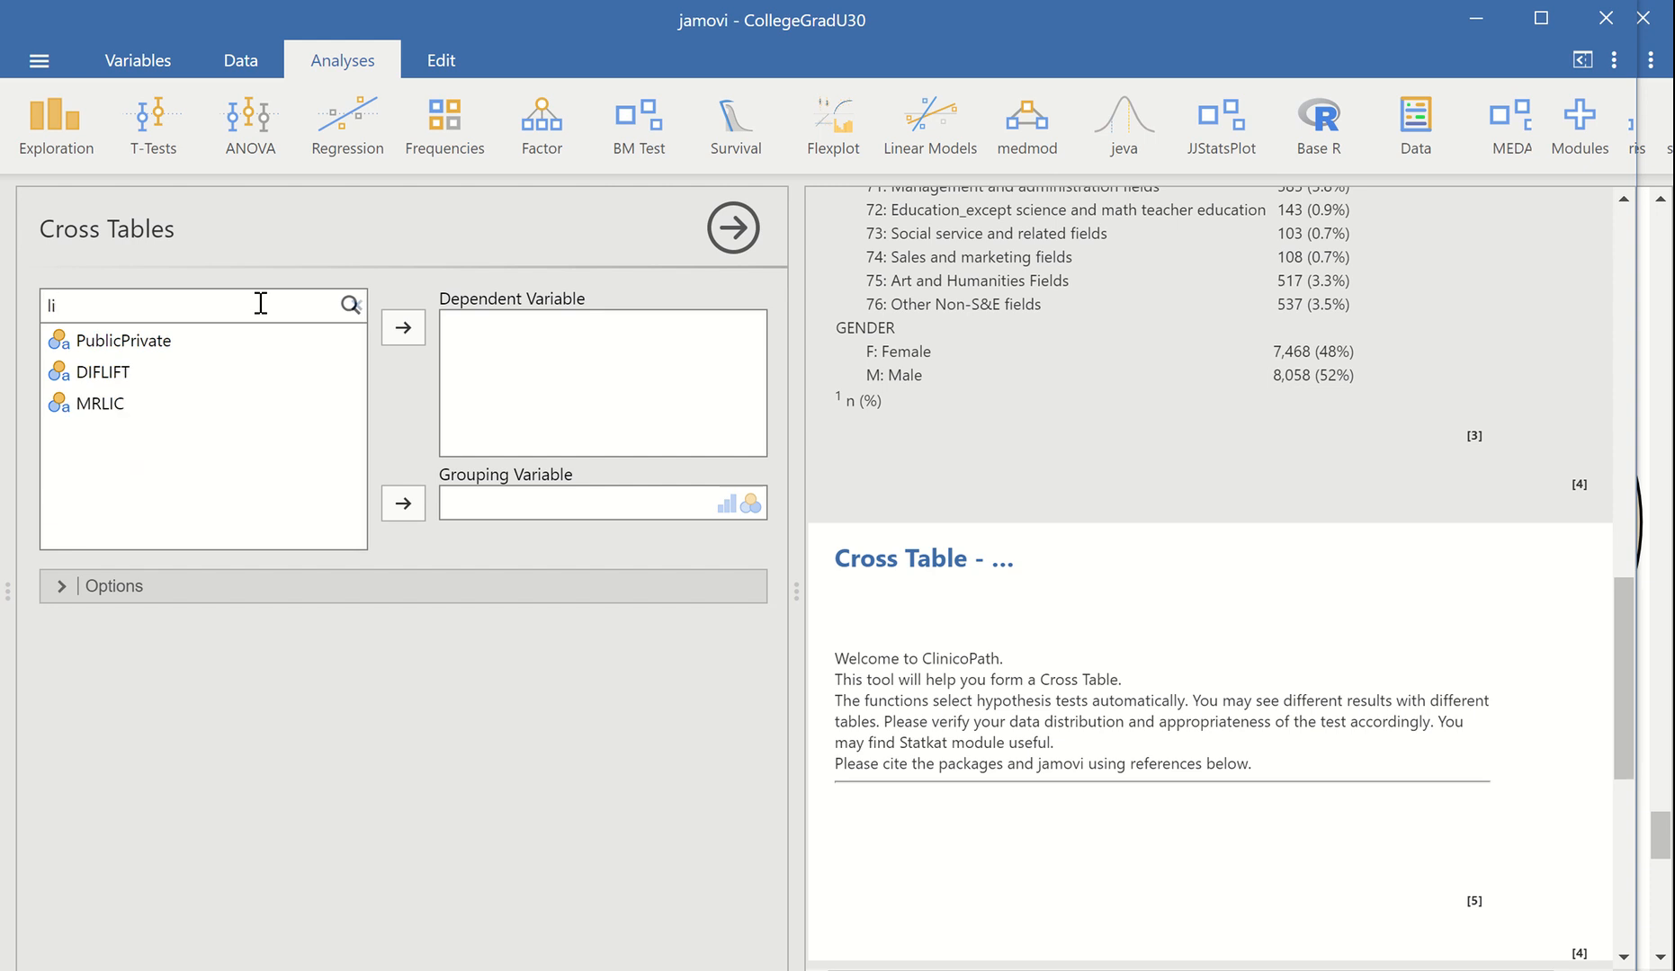
{"action": "key", "text": "BackSpace"}
{"action": "type", "text": "s"}
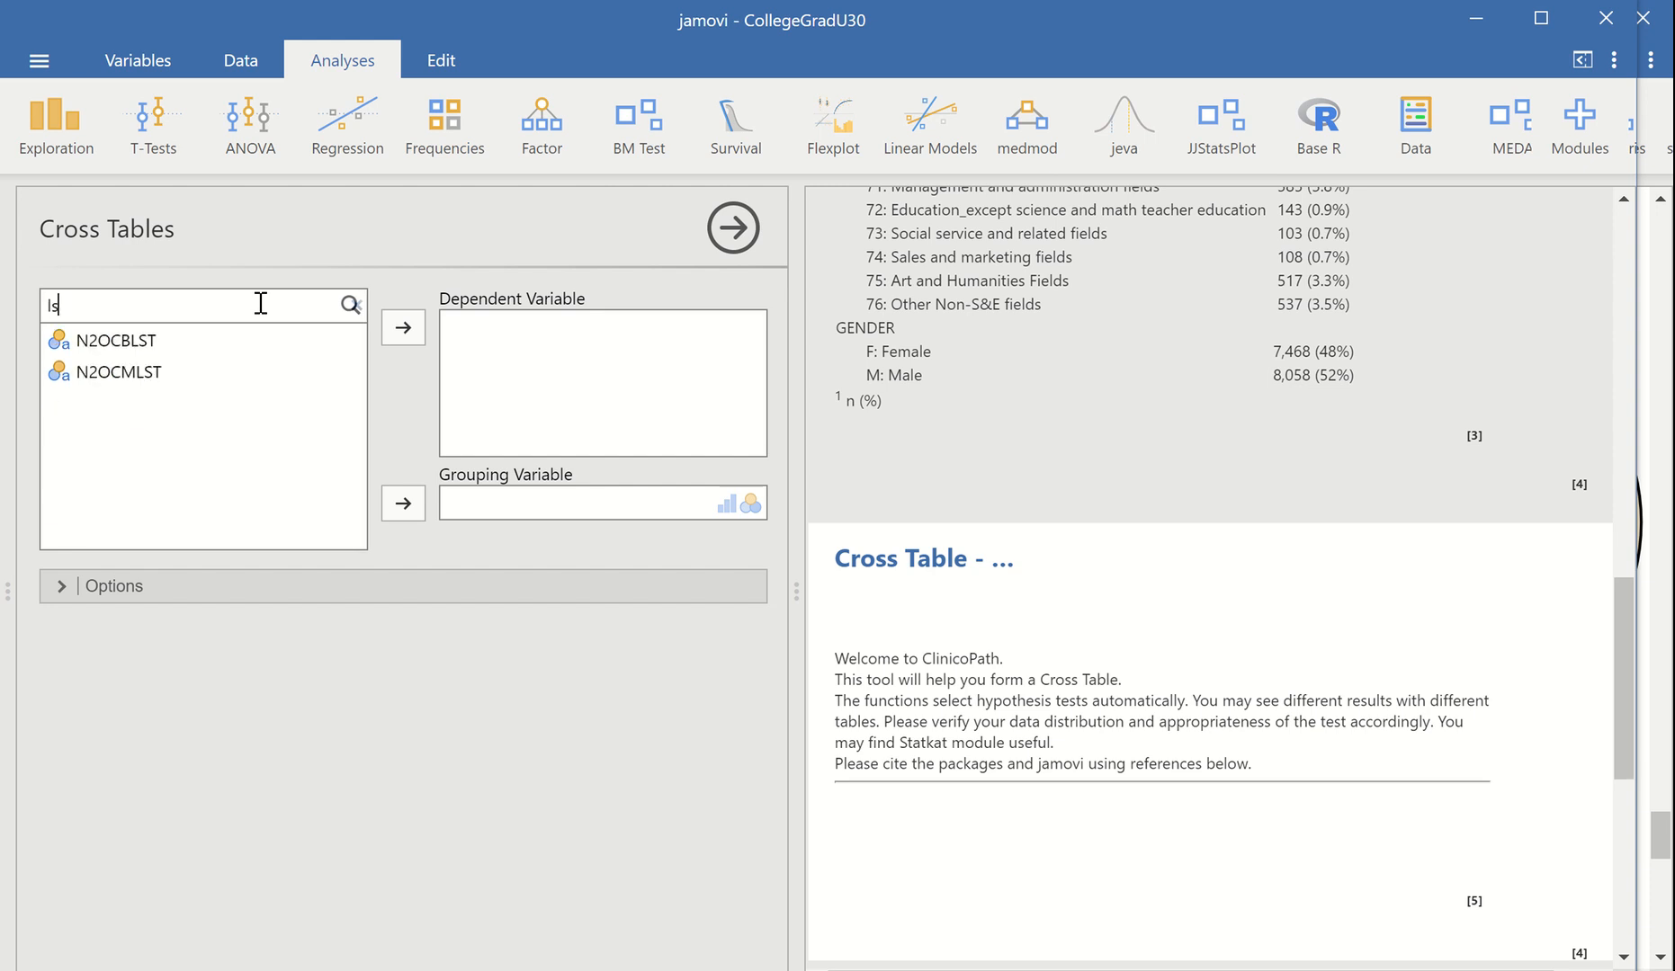
{"action": "key", "text": "BackSpace"}
{"action": "type", "text": "f"}
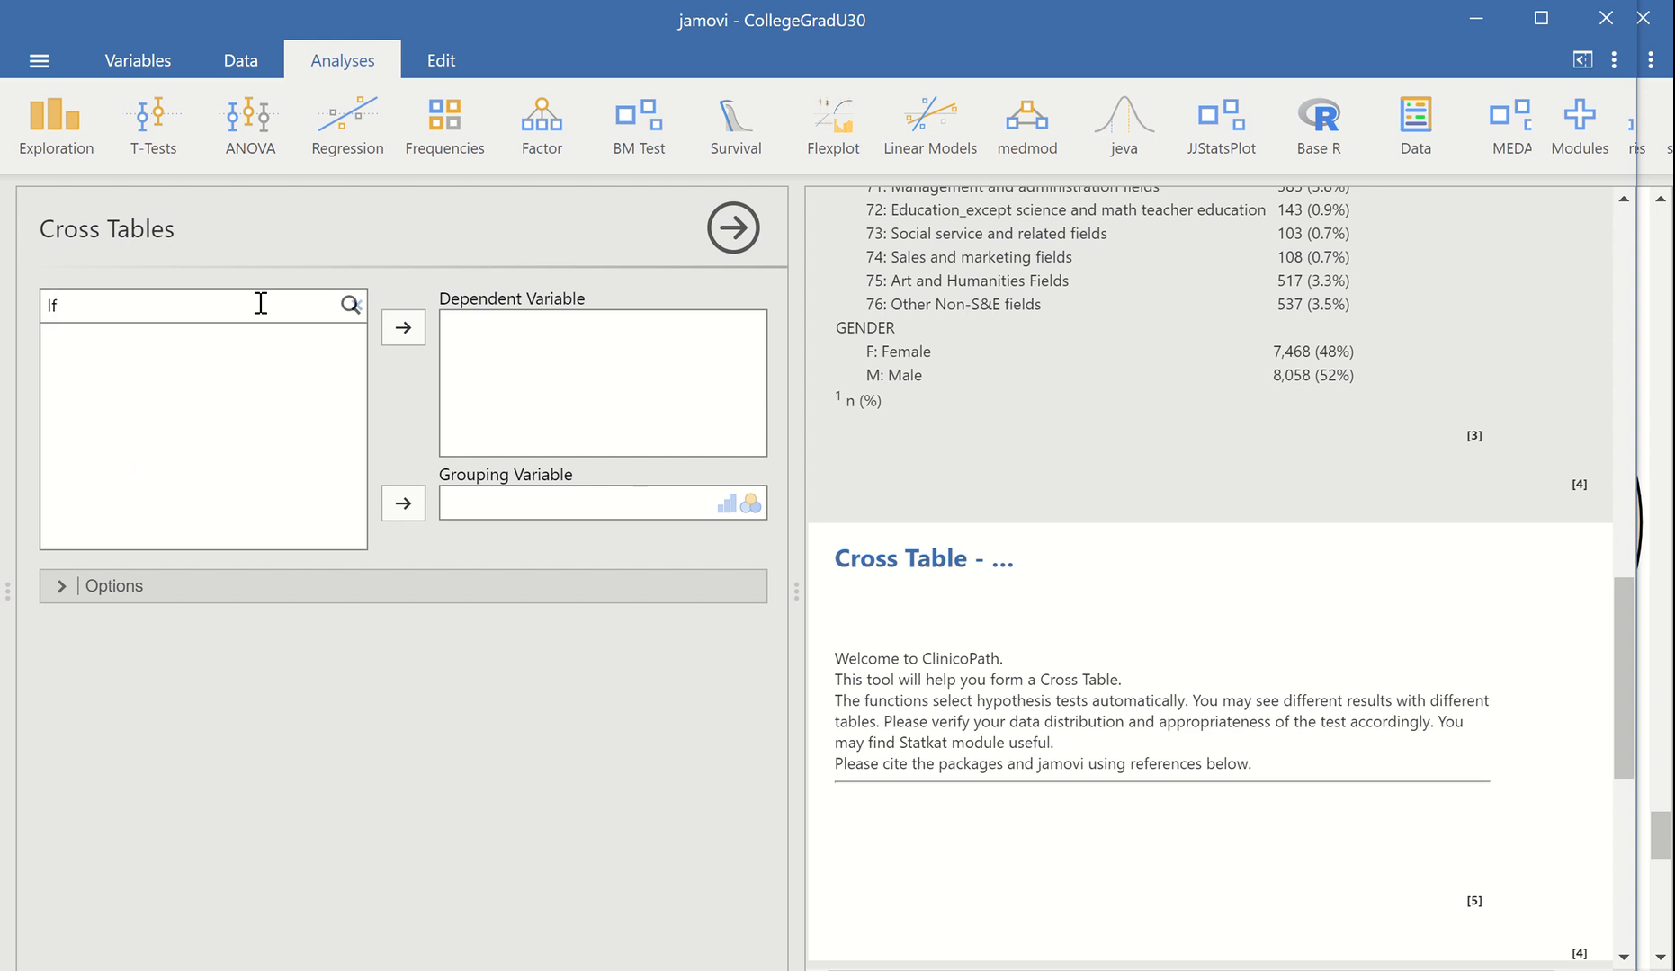
{"action": "left_click", "coordinate": [118, 349]}
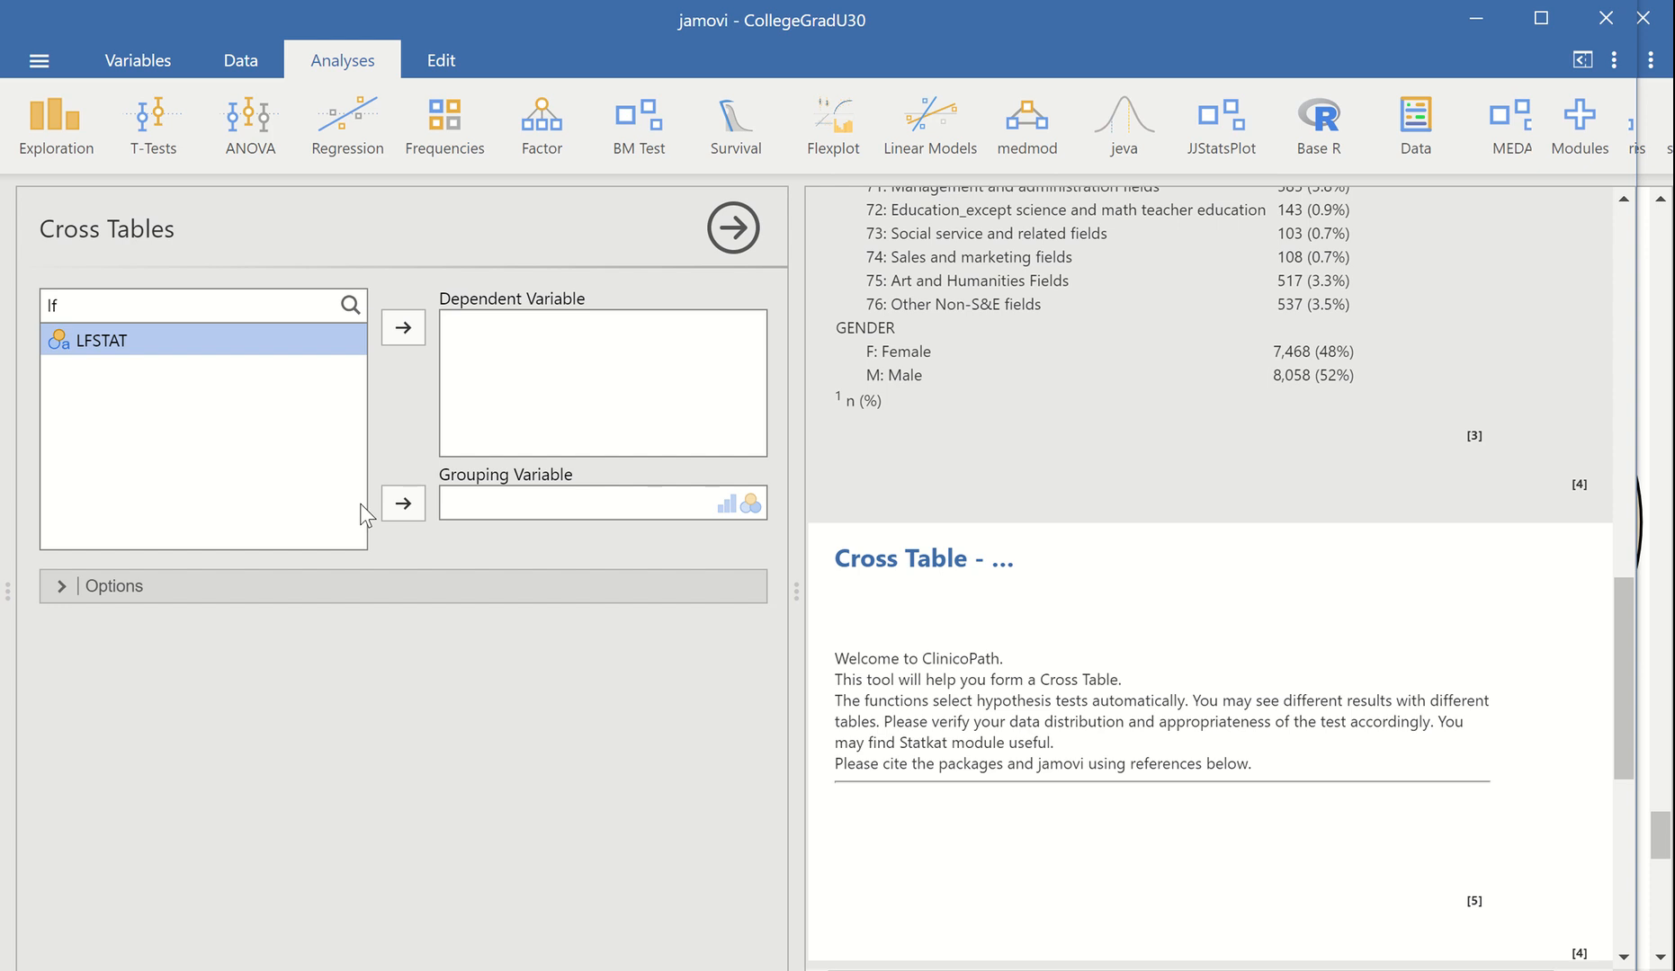
{"action": "left_click", "coordinate": [403, 504]}
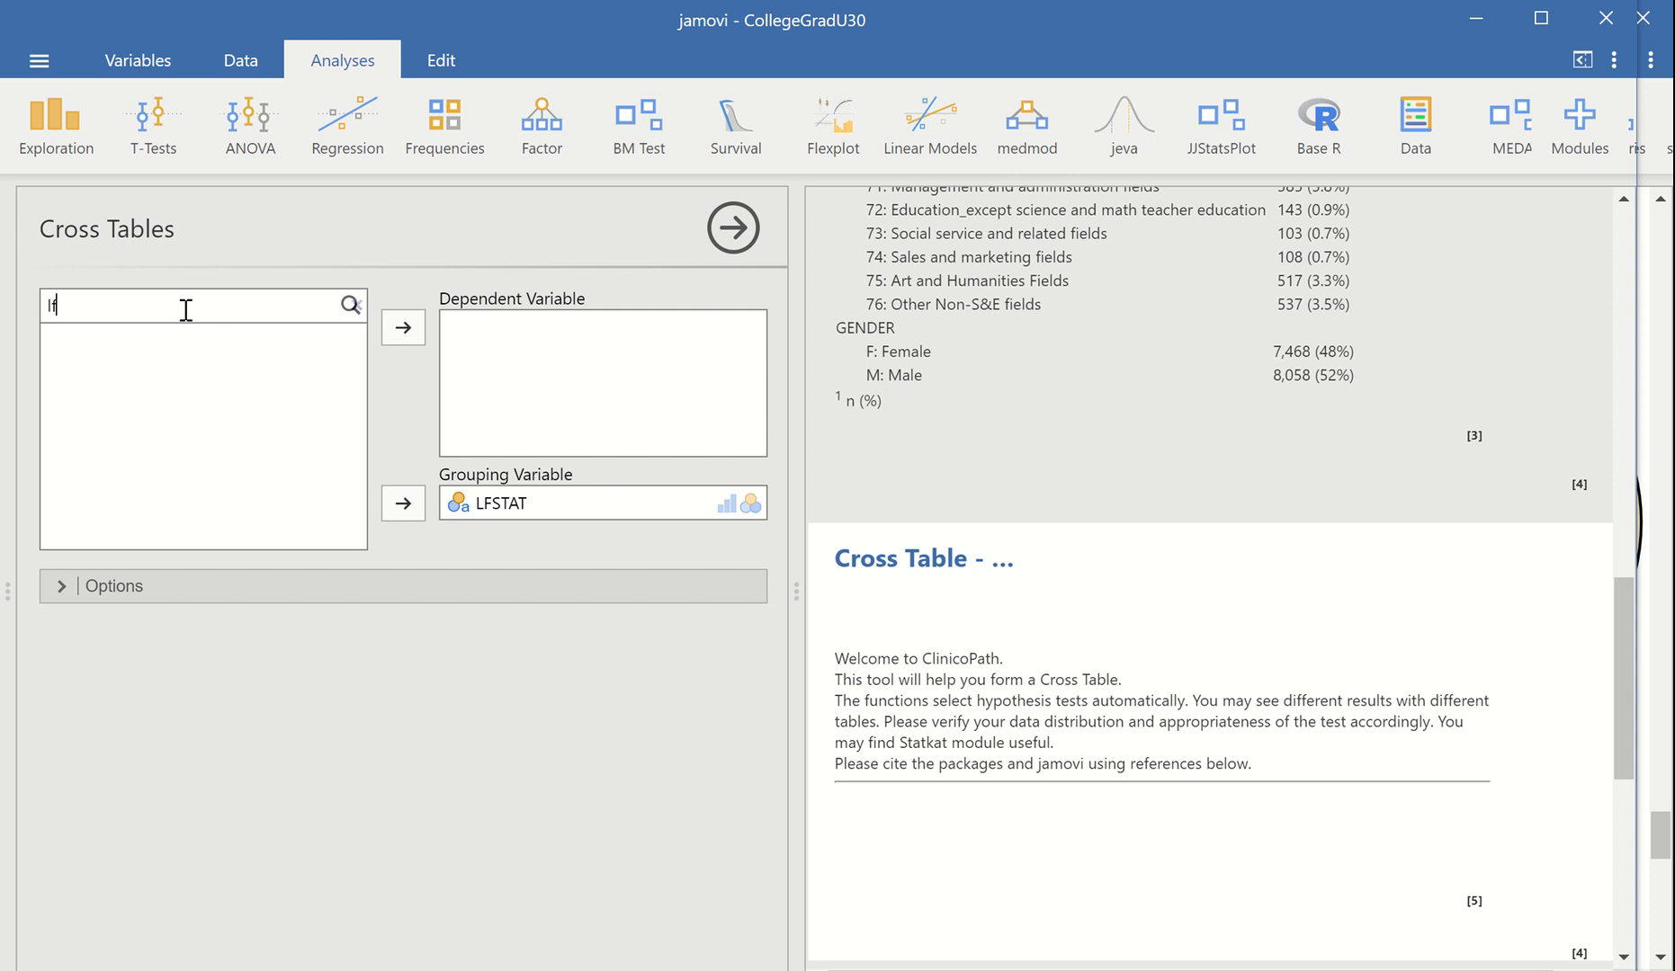
Filter the variable list by "ge" and add GENDER as the dependent variable
{"action": "type", "text": "ge"}
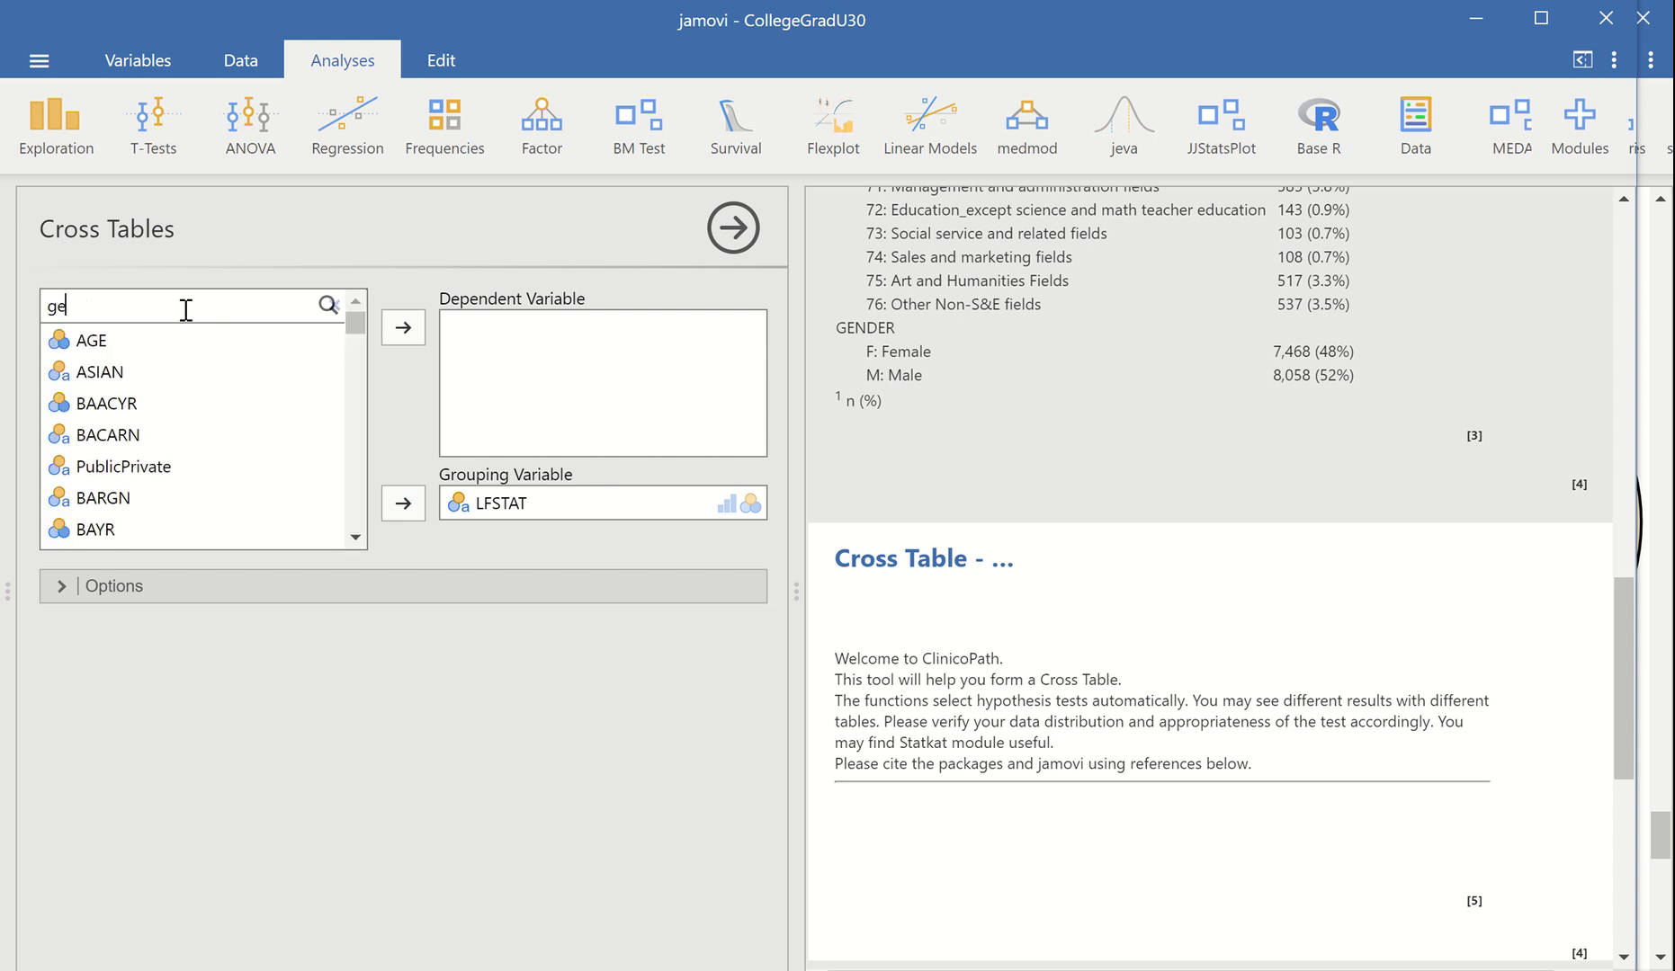
{"action": "left_click", "coordinate": [106, 408]}
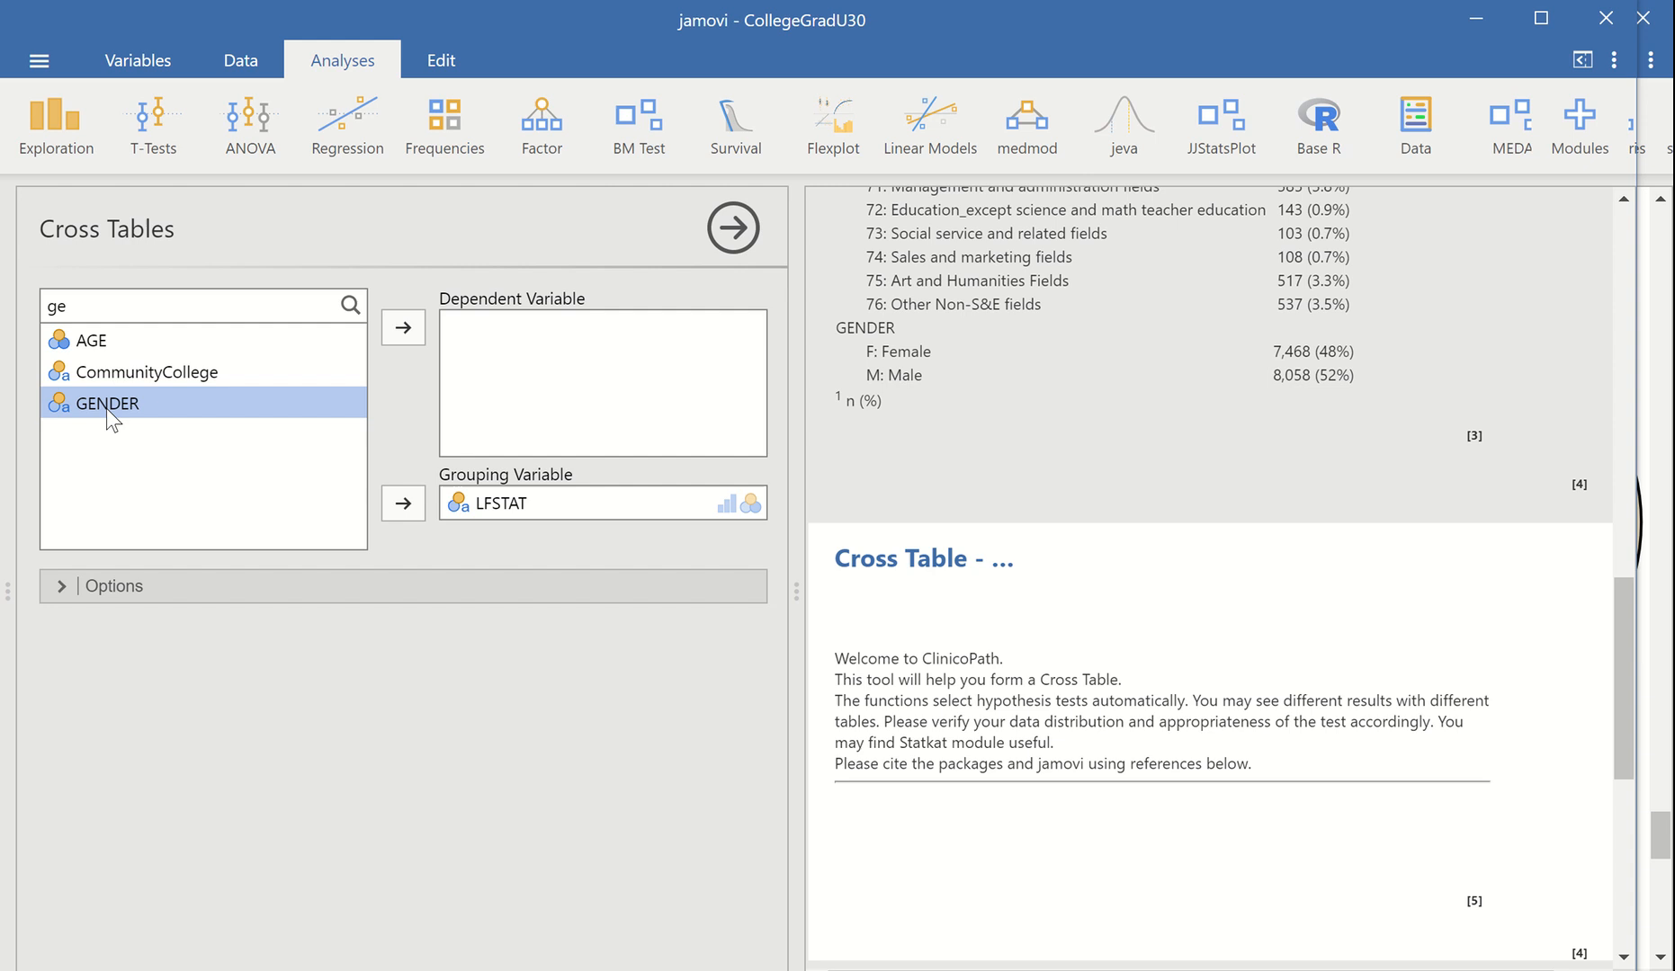
{"action": "left_click", "coordinate": [397, 336]}
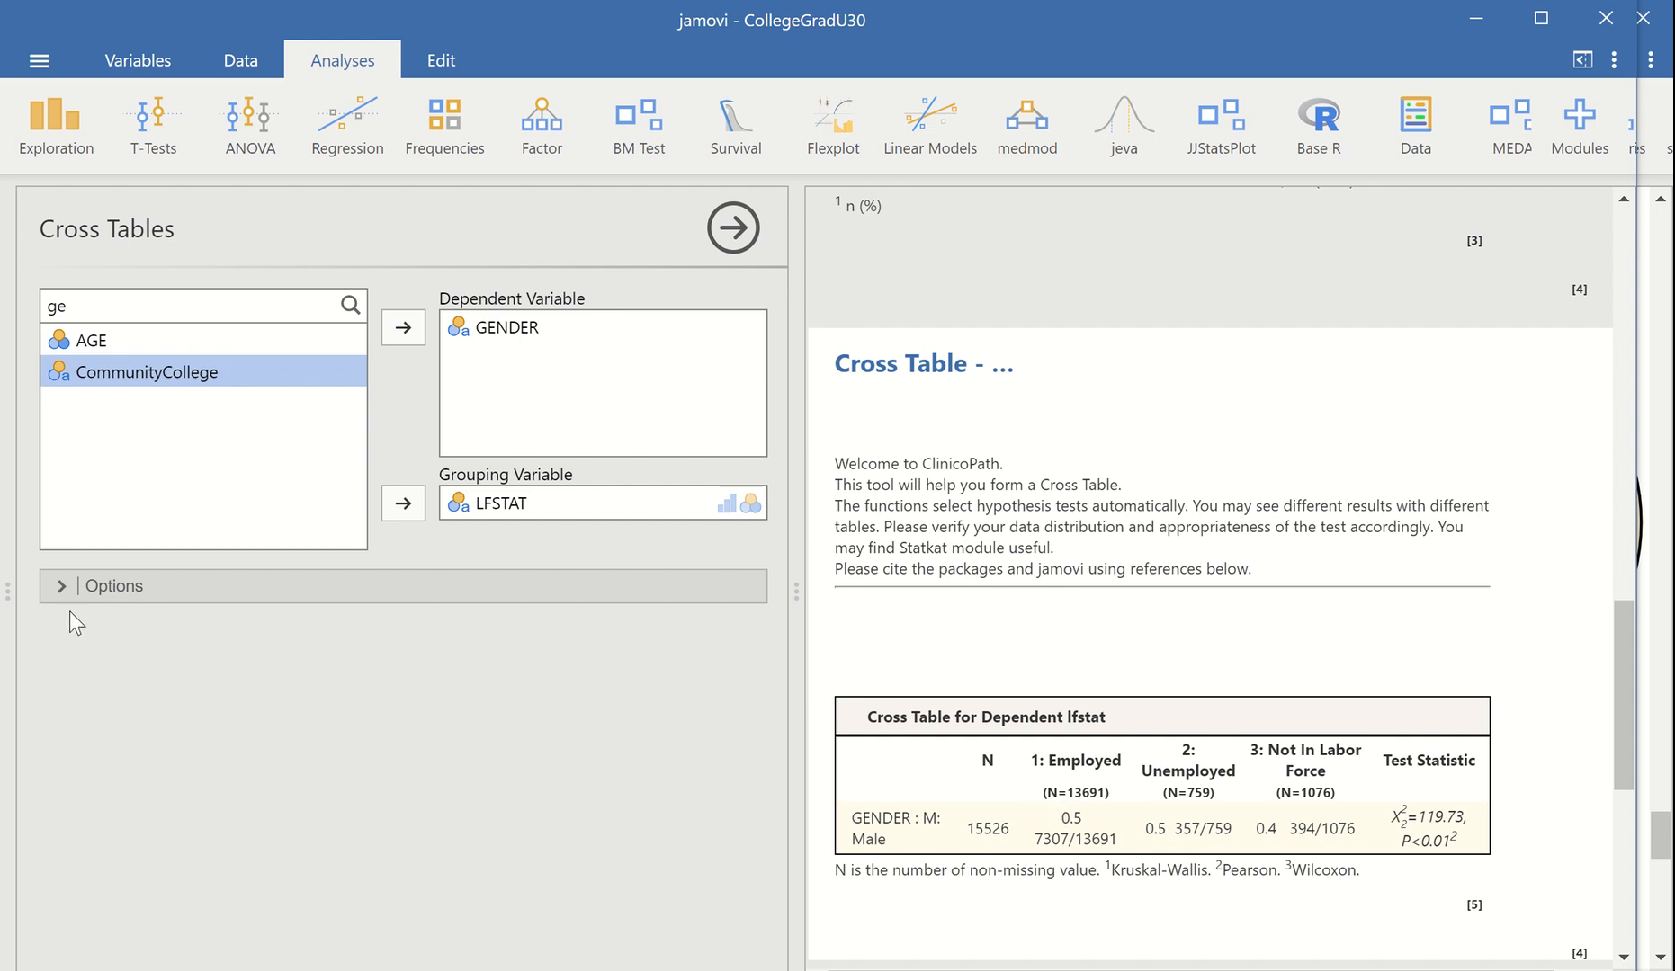
Expand the Cross Tables options and set the table style to gtsummary
{"action": "left_click", "coordinate": [57, 587]}
{"action": "left_click", "coordinate": [231, 633]}
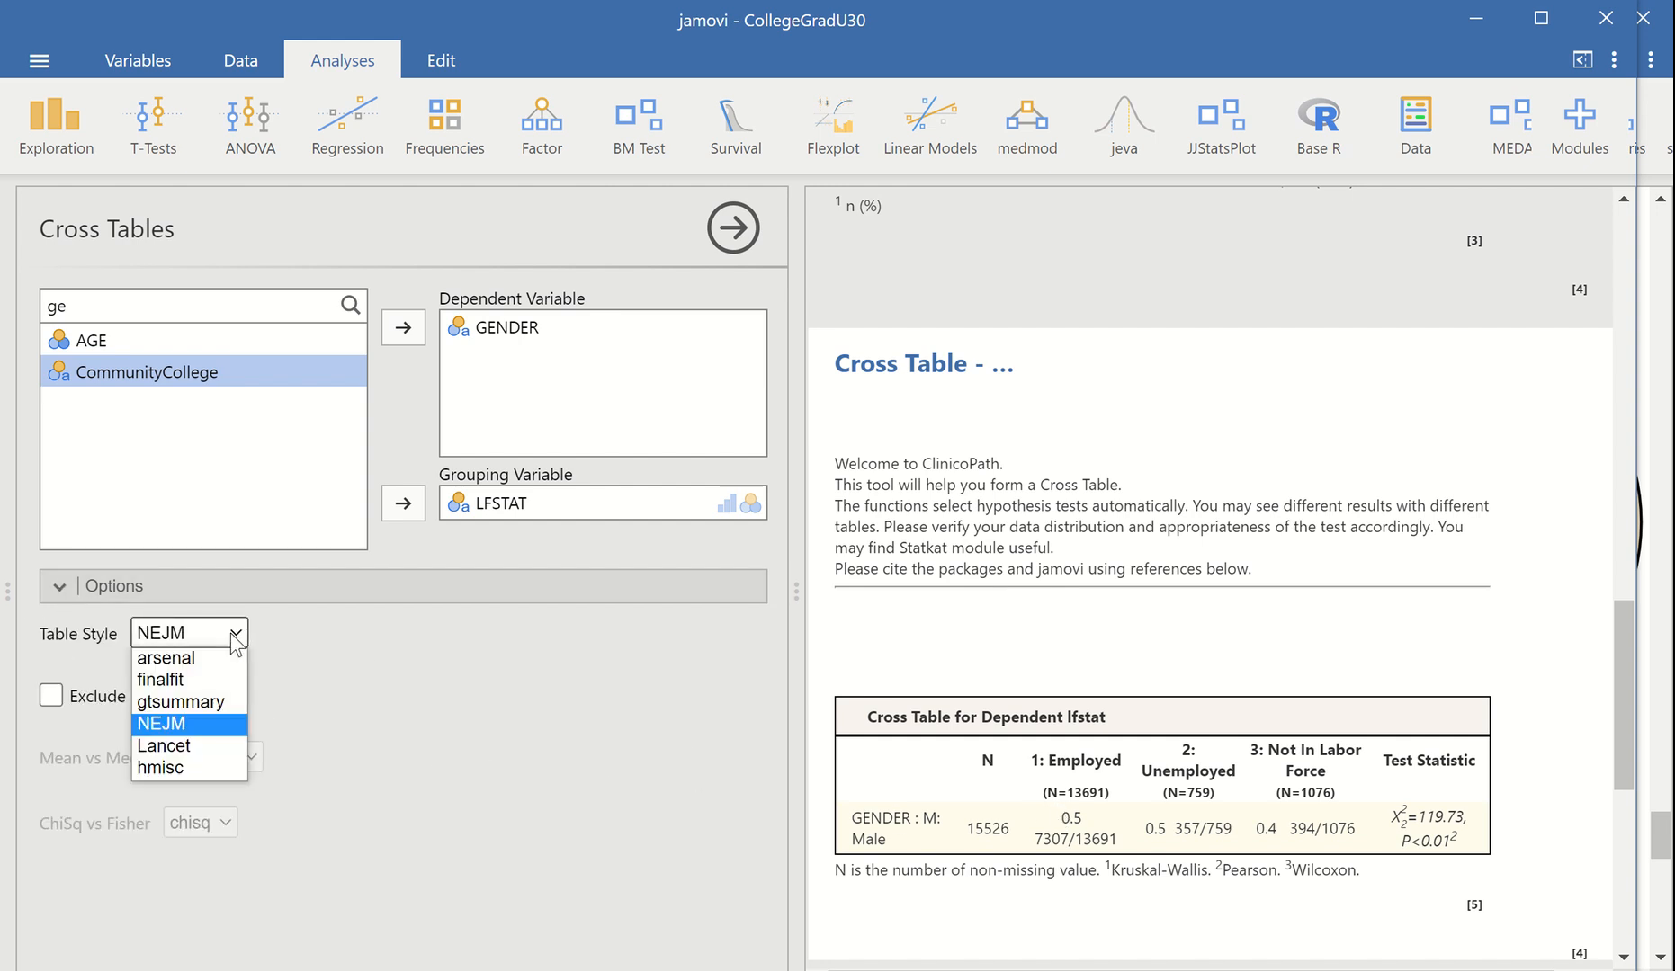
{"action": "left_click", "coordinate": [216, 702]}
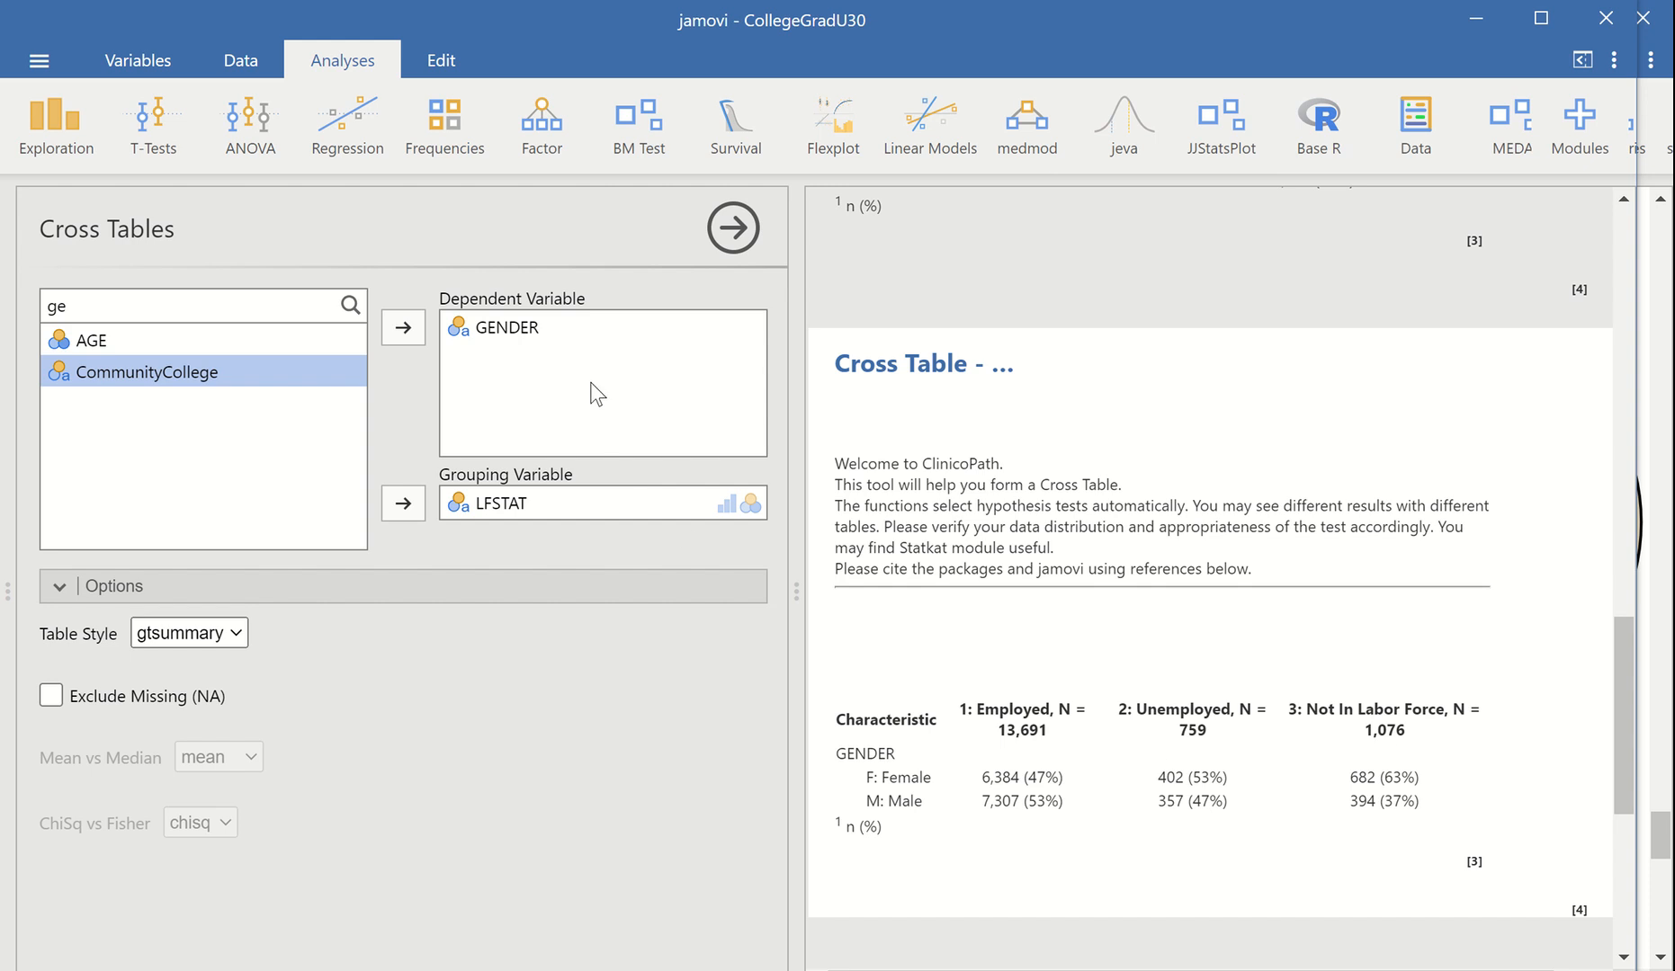
Set the cross table's style to Lancet
{"action": "left_click", "coordinate": [236, 635]}
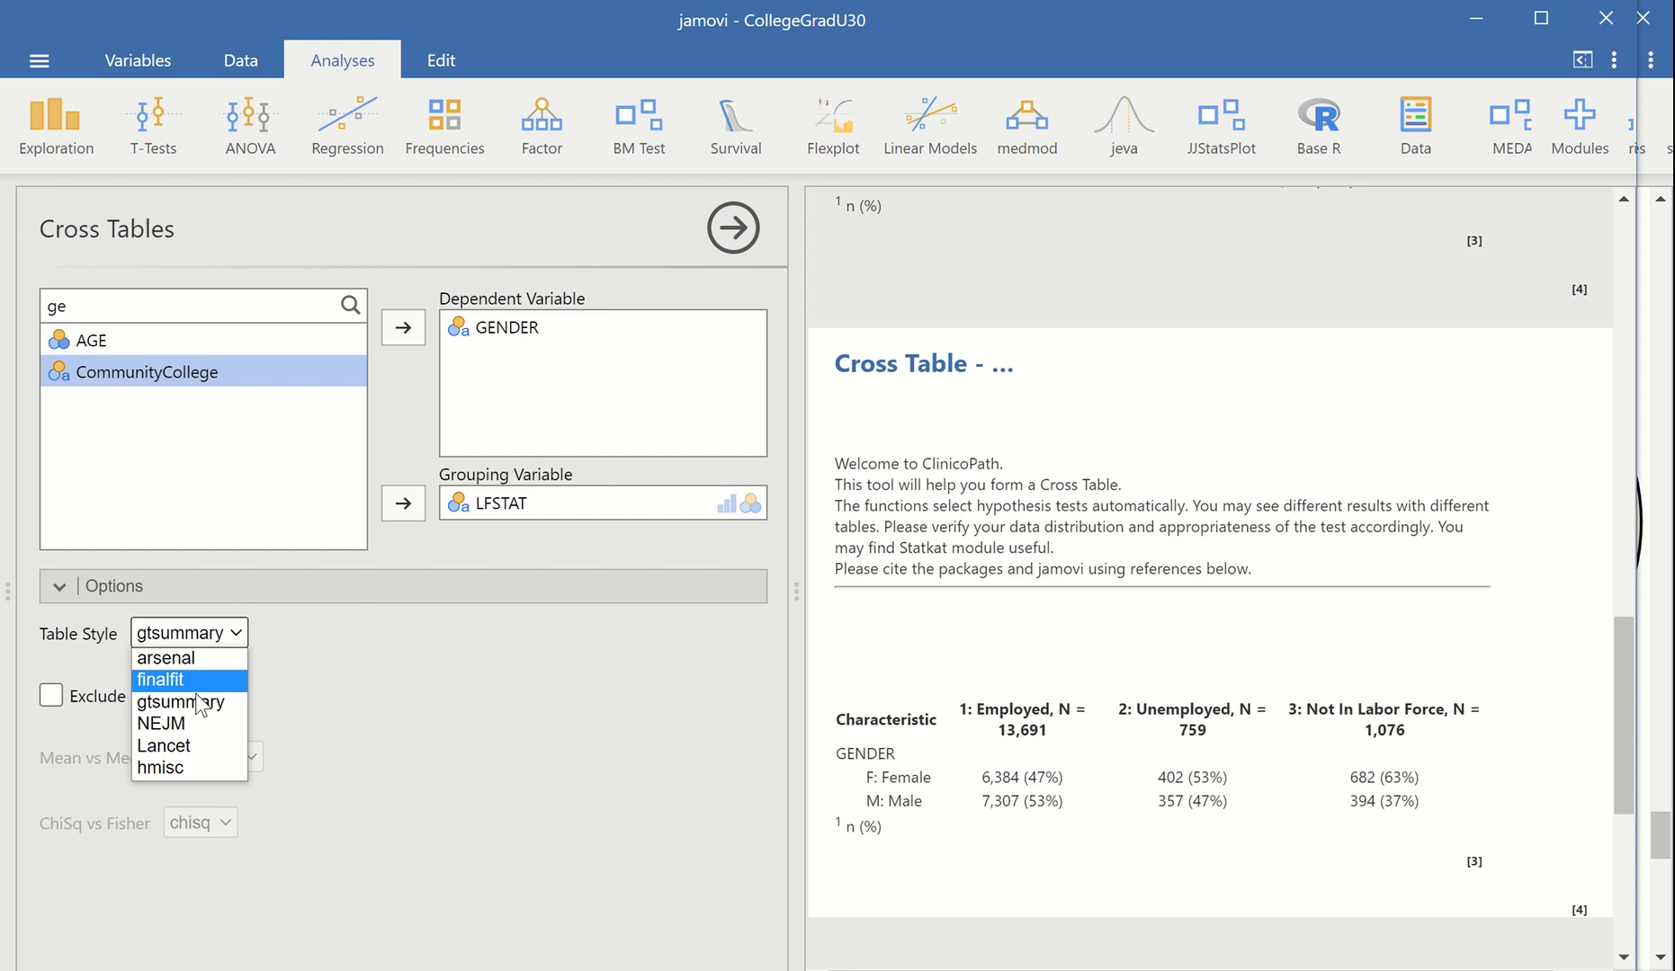
{"action": "left_click", "coordinate": [182, 746]}
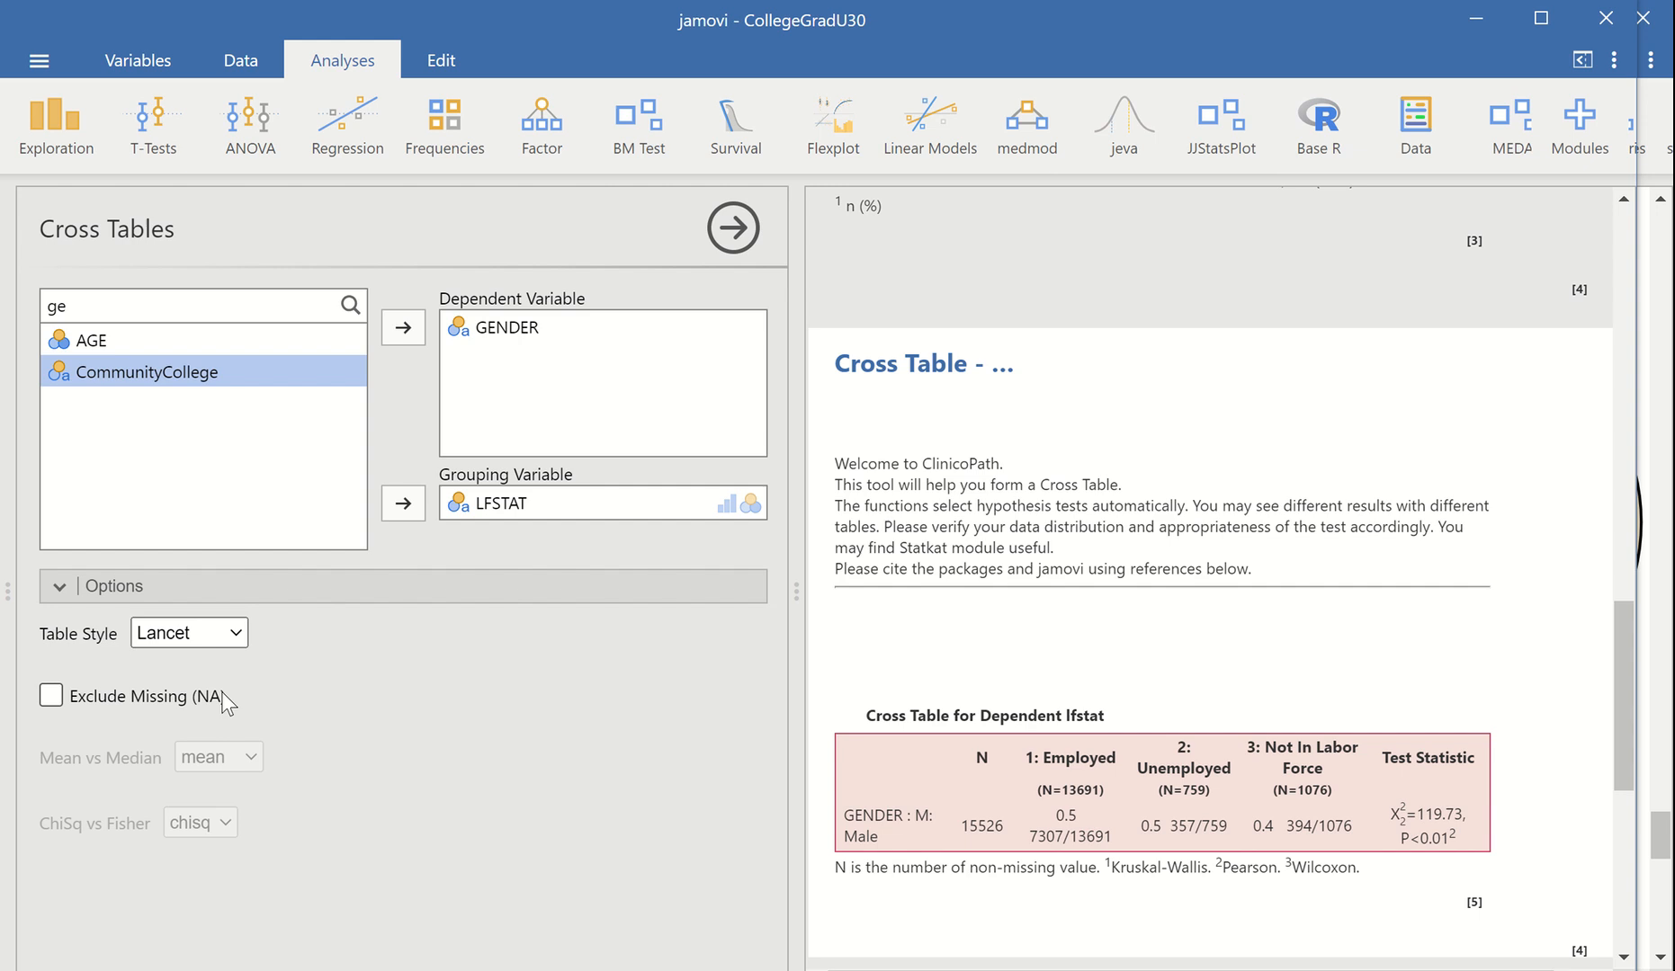
{"action": "left_click", "coordinate": [236, 634]}
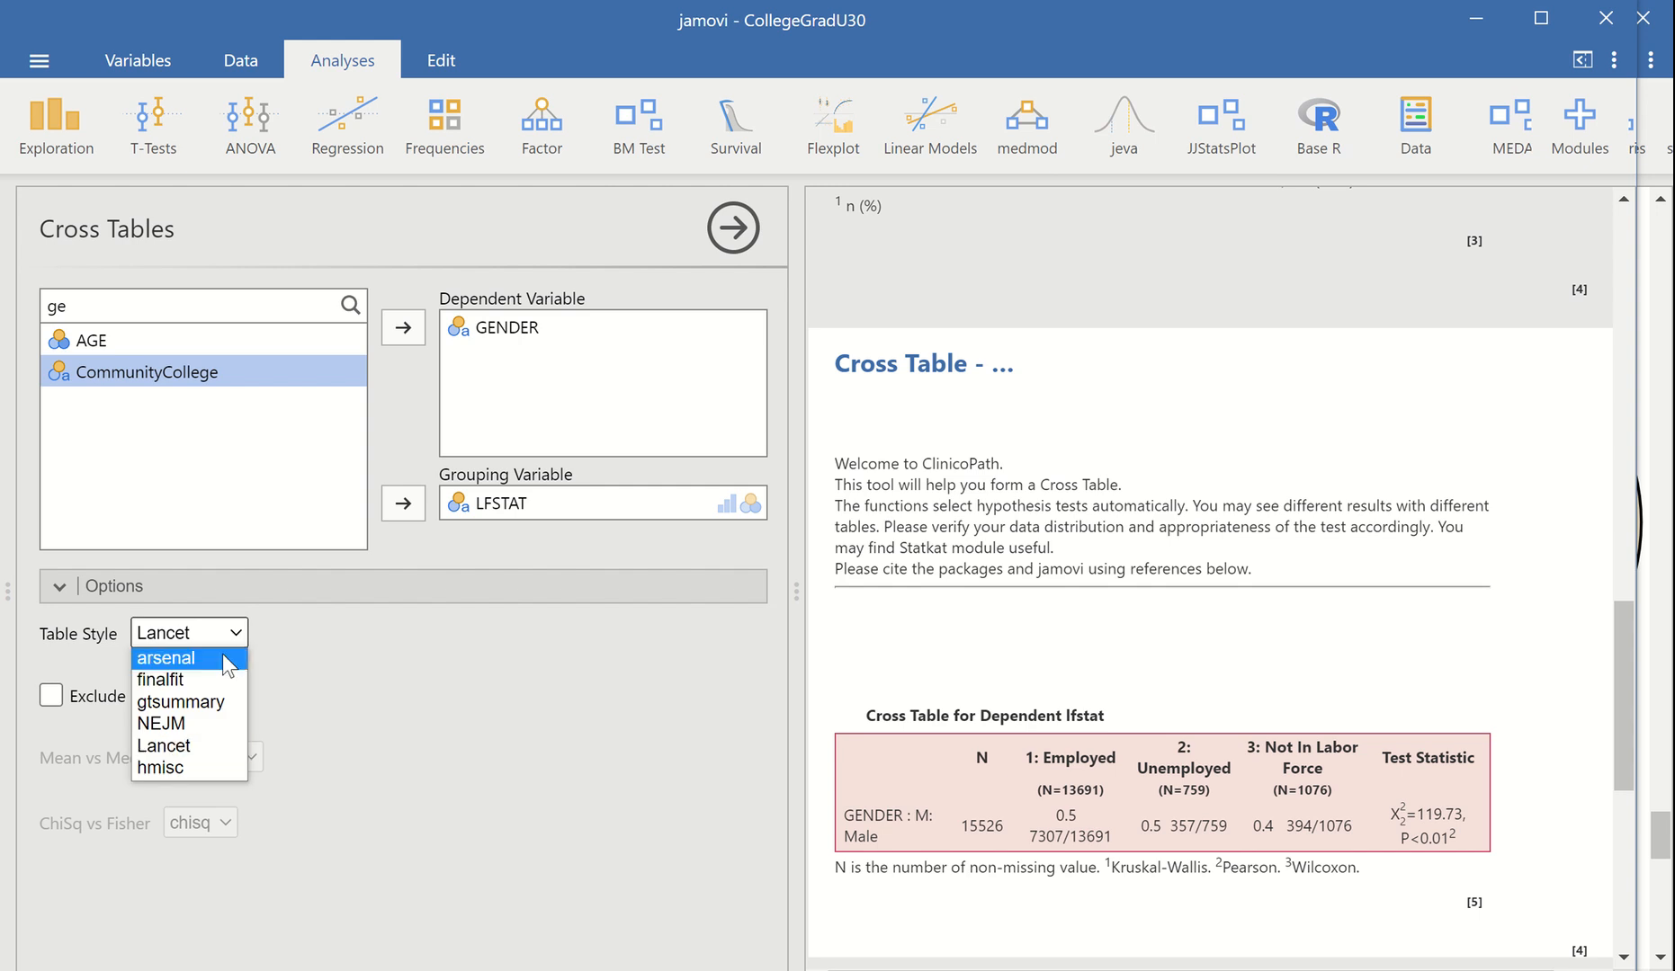
{"action": "left_click", "coordinate": [190, 746]}
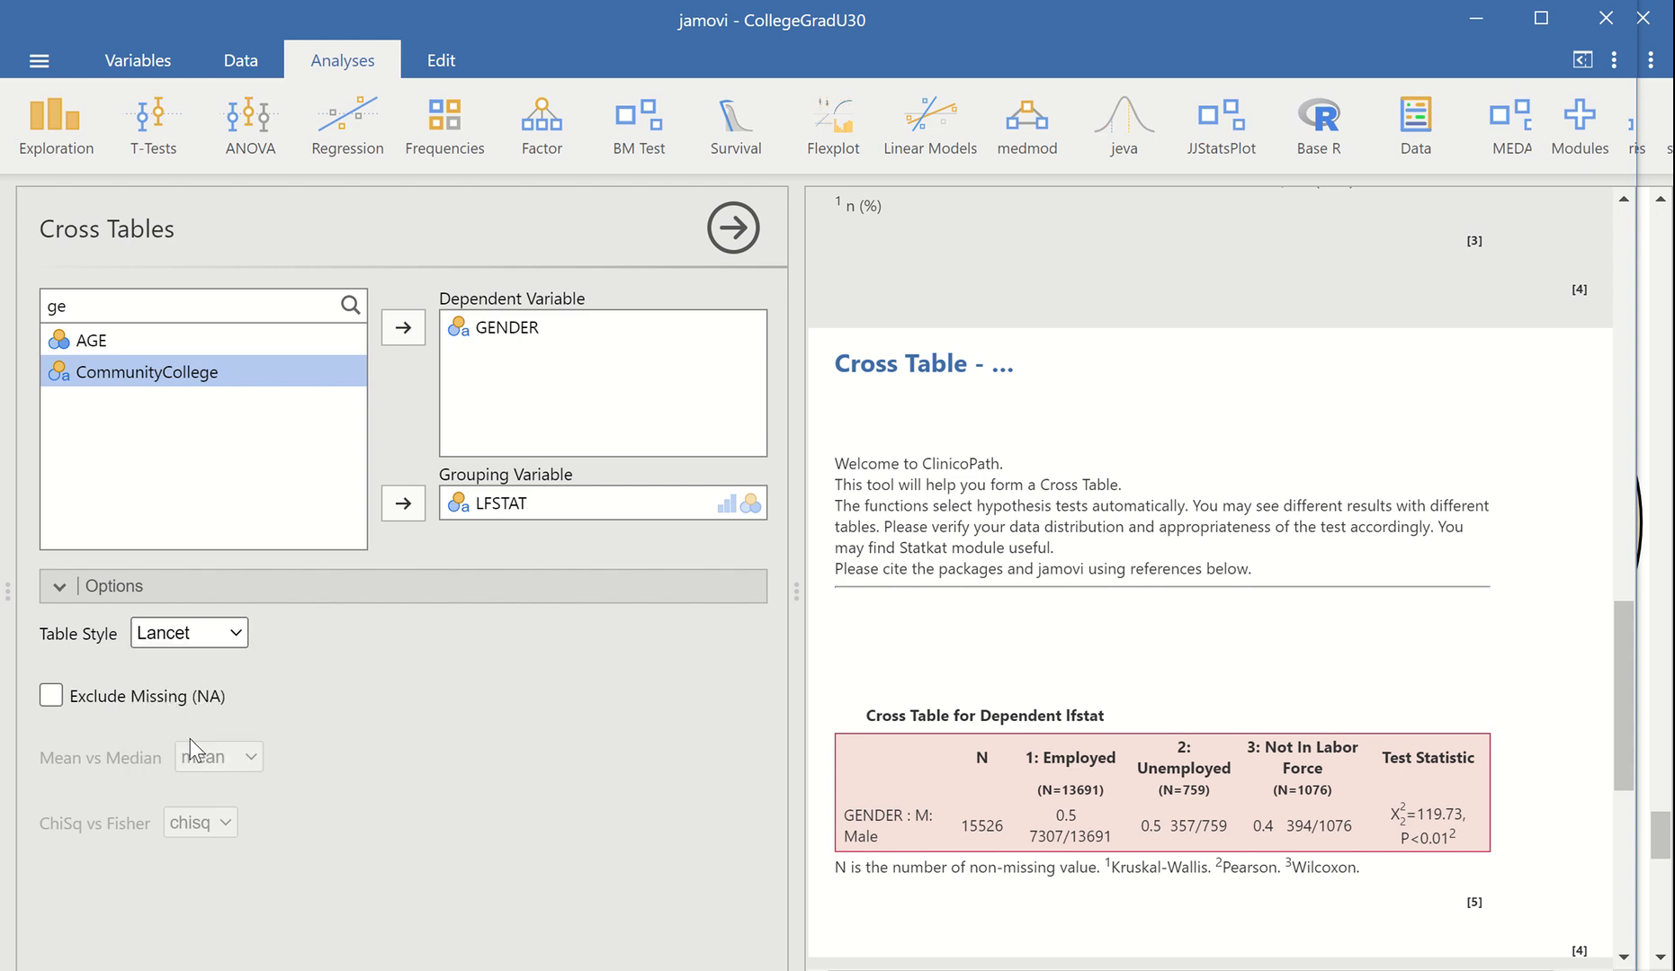
Switch the cross table's style to finalfit and then to hmisc
{"action": "left_click", "coordinate": [225, 635]}
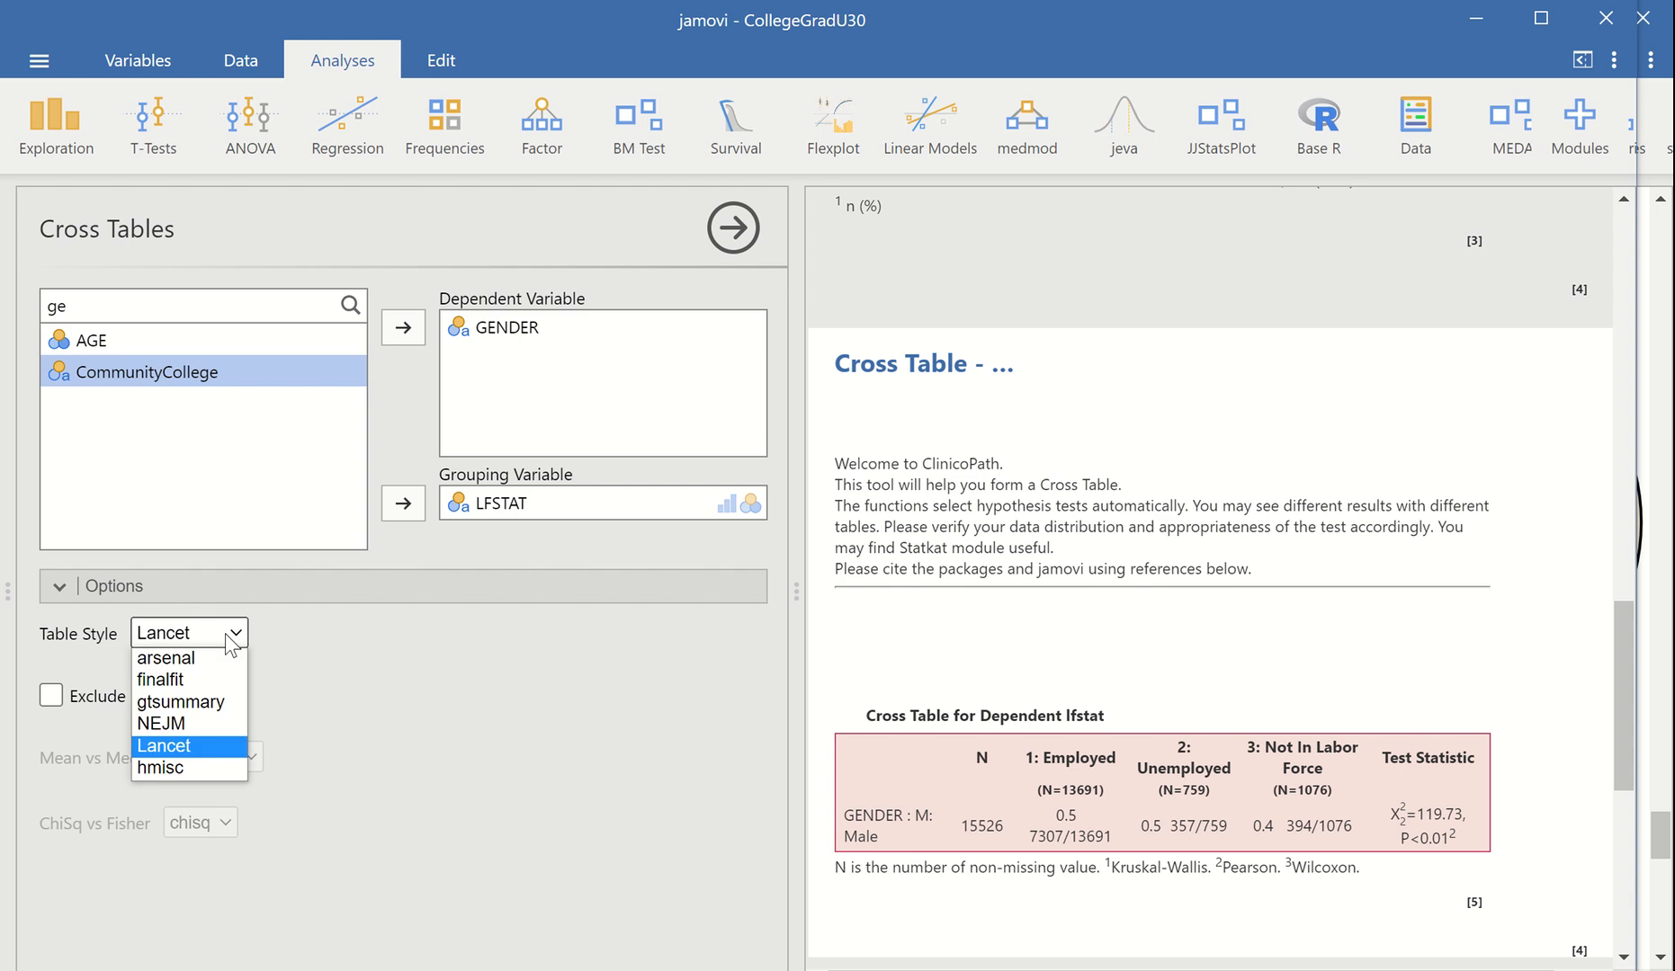
{"action": "left_click", "coordinate": [202, 683]}
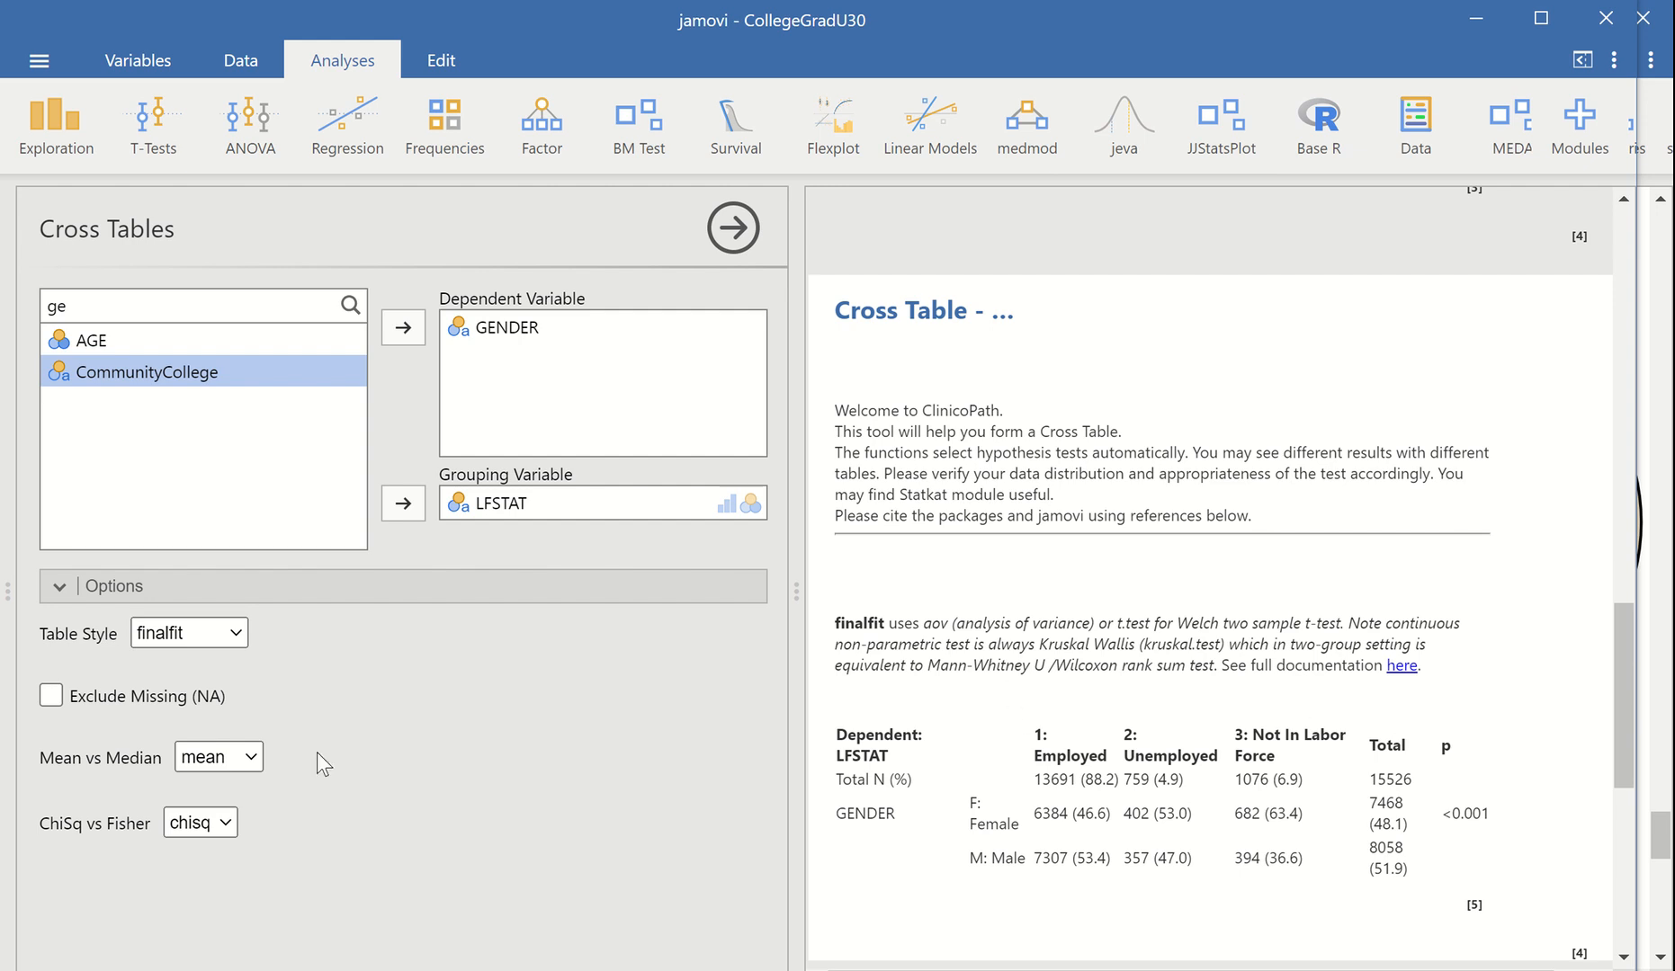
{"action": "left_click", "coordinate": [236, 634]}
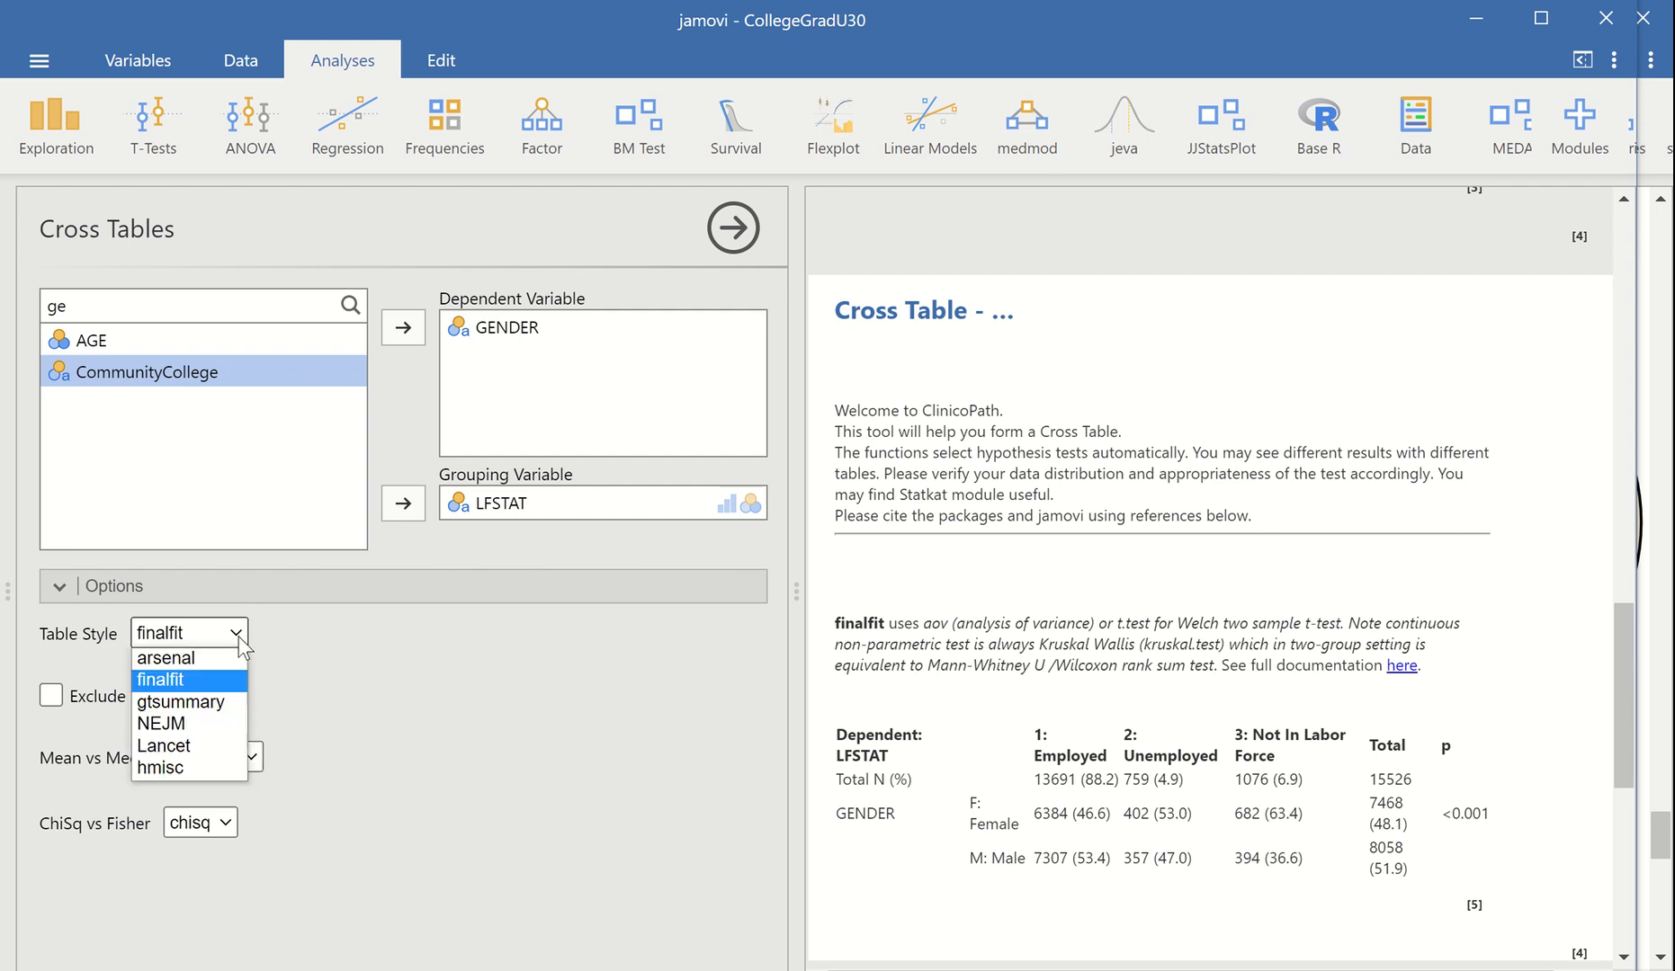
{"action": "left_click", "coordinate": [147, 764]}
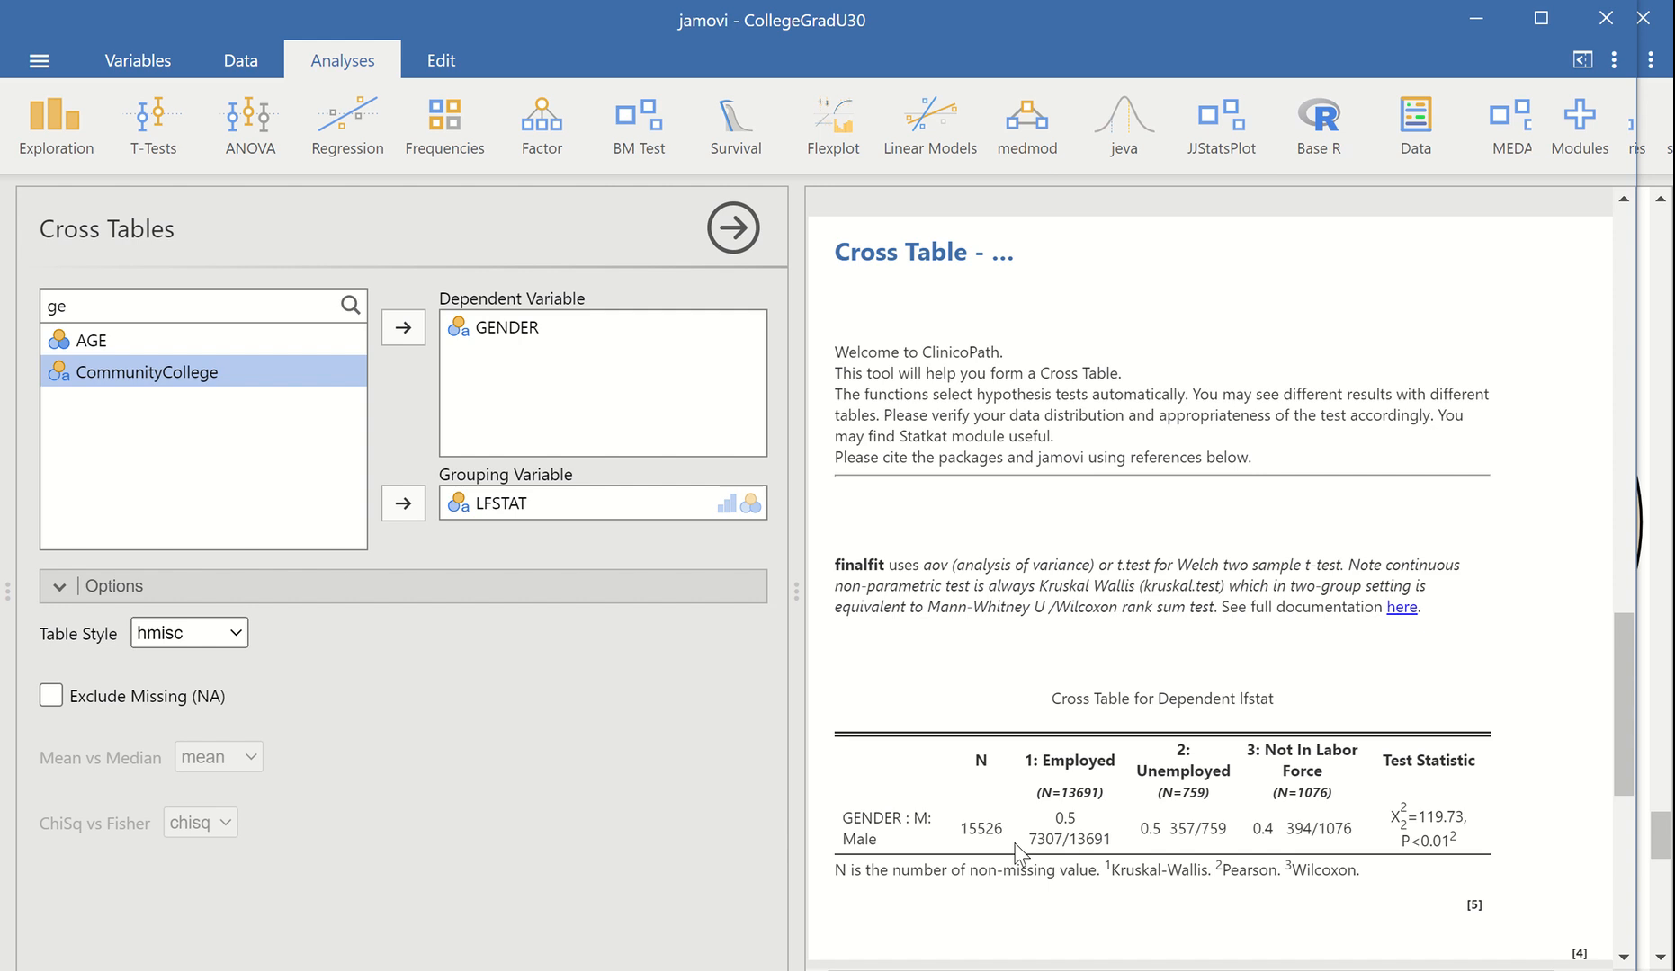
Filter the variable list by "nd", add NDegreeBroadGroup as a second dependent variable and review the expanded cross table
{"action": "left_click", "coordinate": [188, 303]}
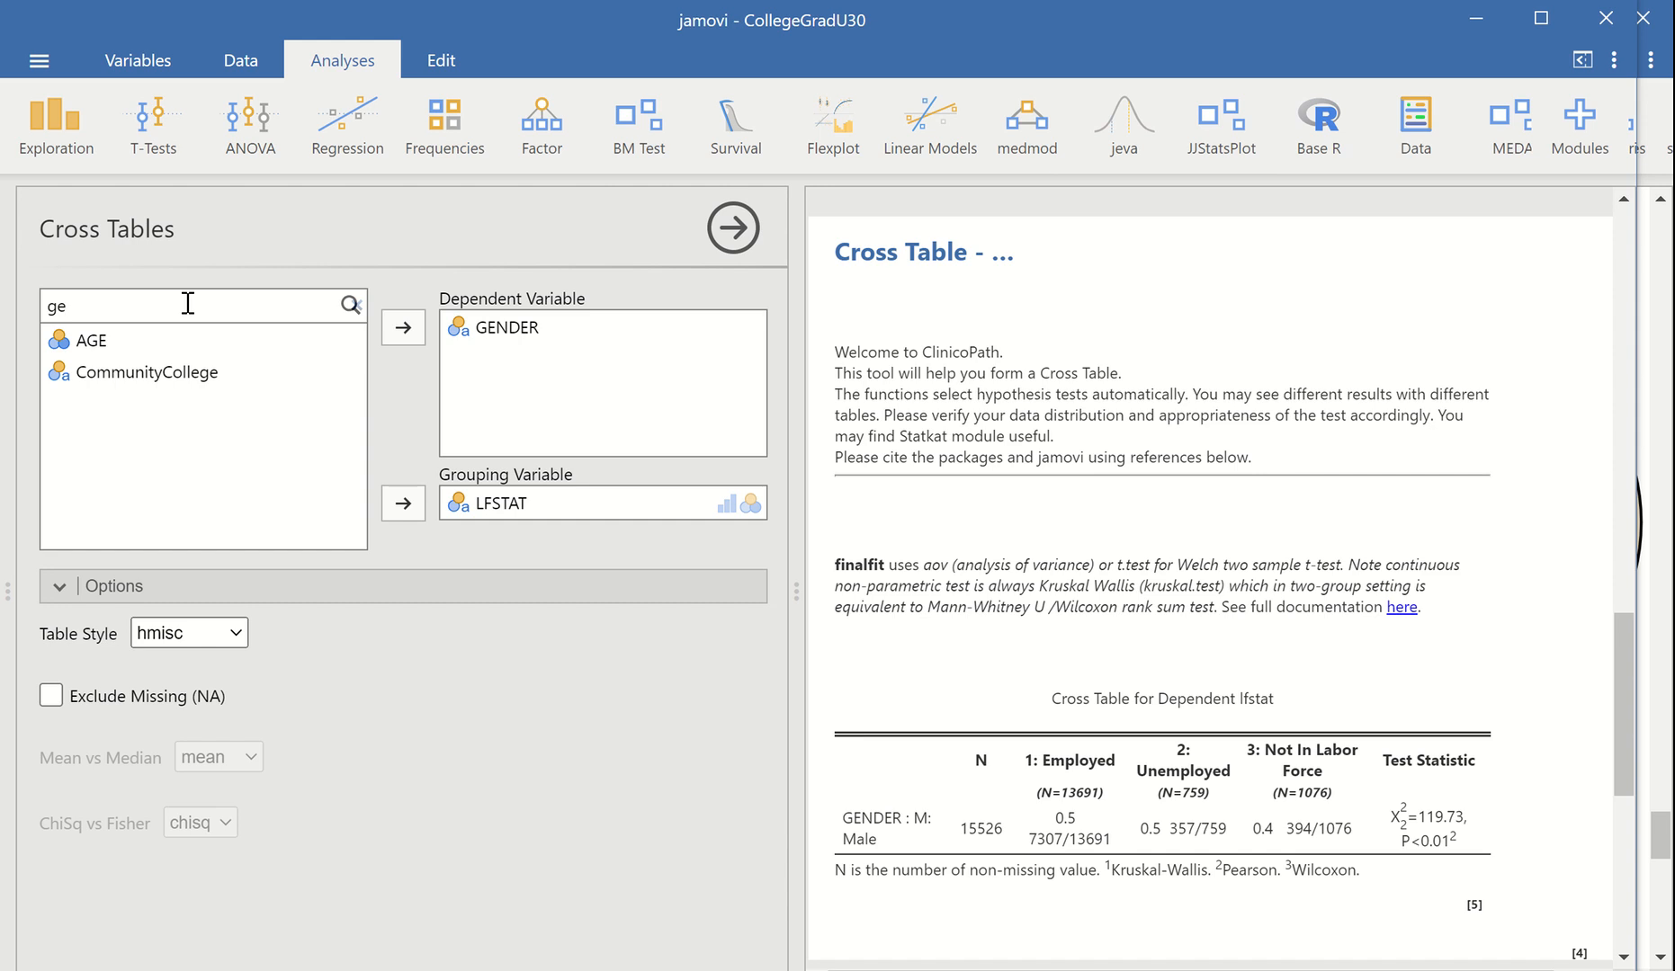
{"action": "key", "text": "BackSpace"}
{"action": "key", "text": "BackSpace"}
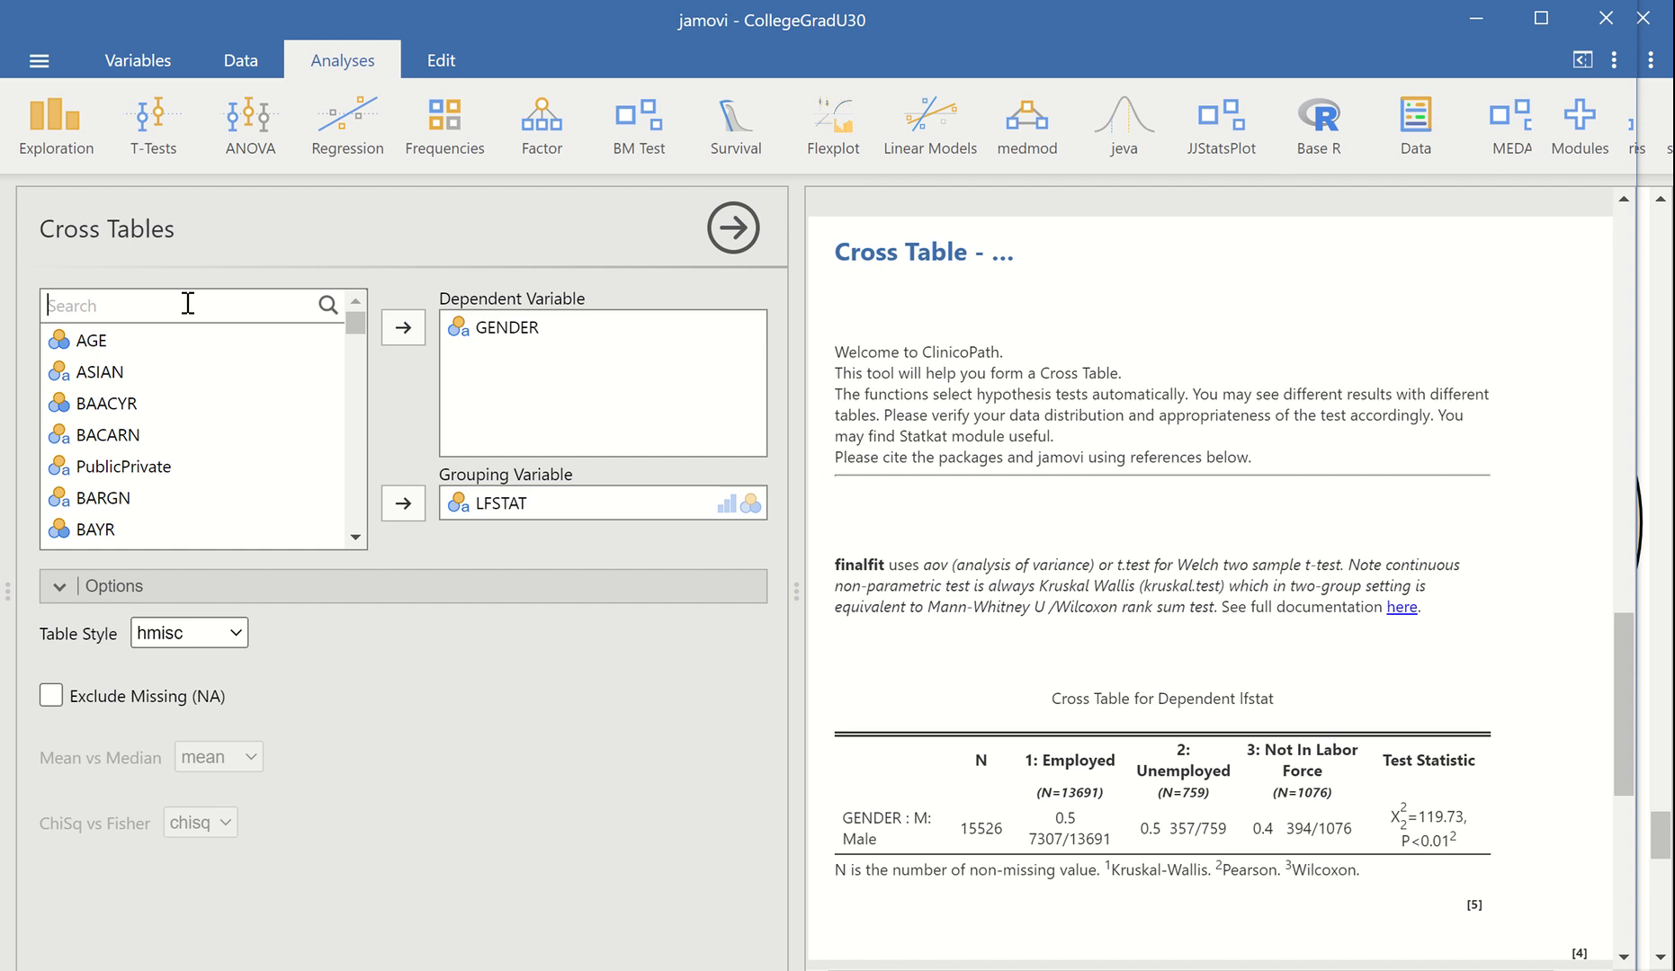
{"action": "type", "text": "nd"}
{"action": "left_click", "coordinate": [191, 404]}
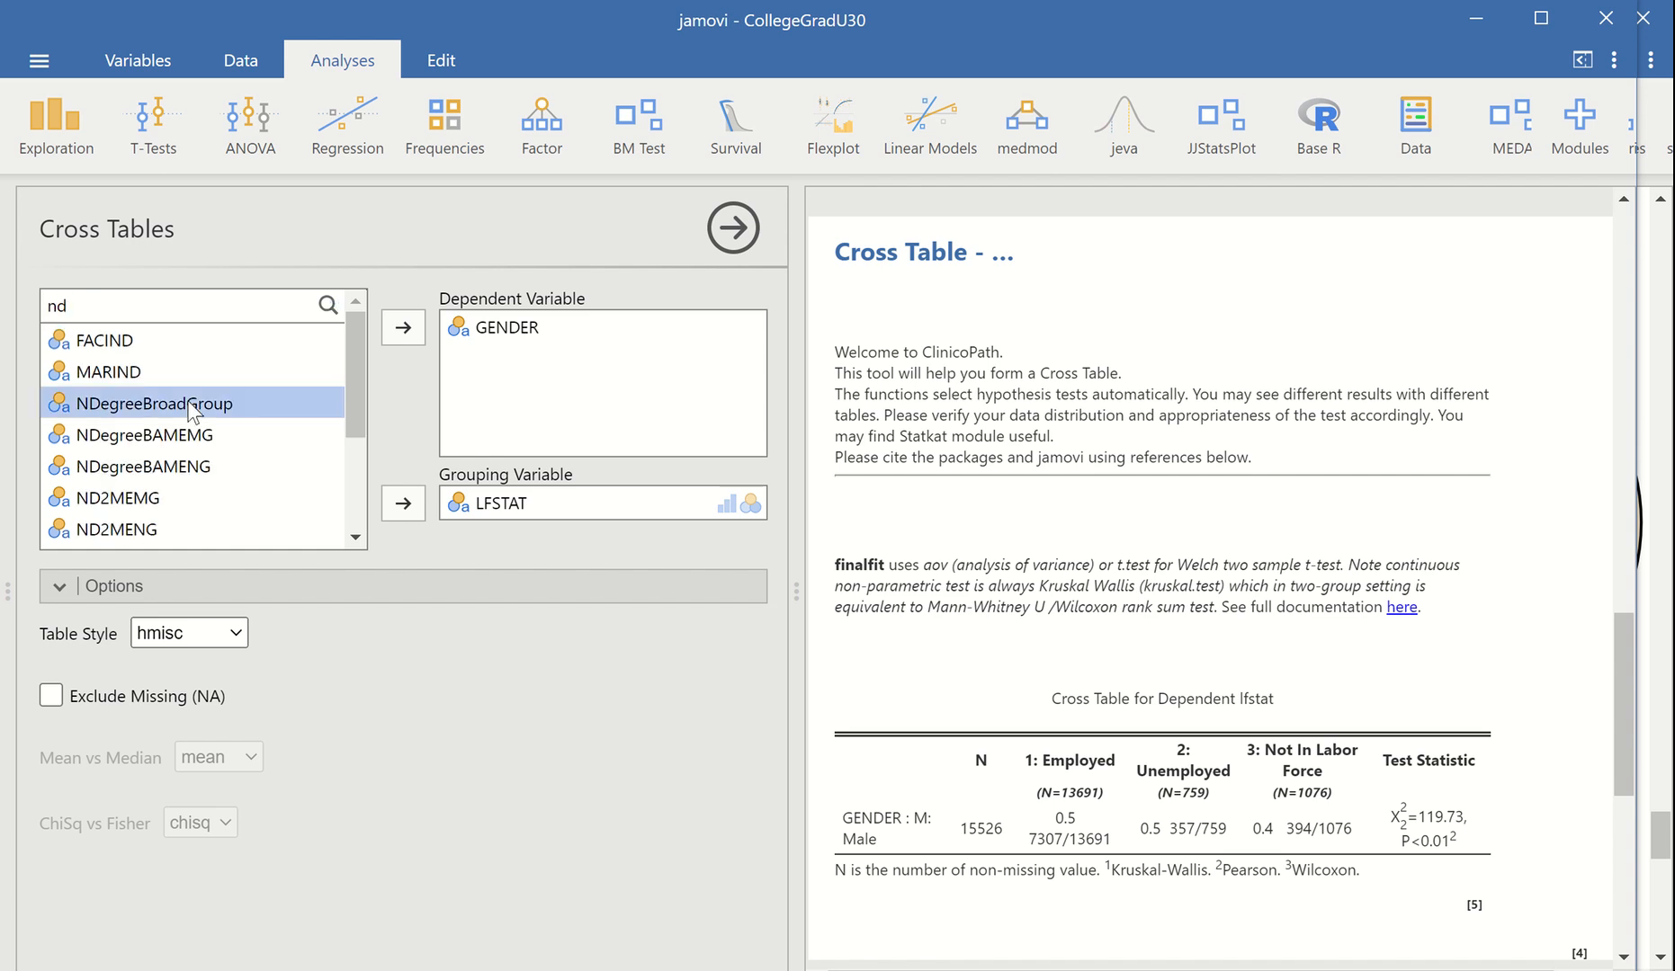
{"action": "left_click", "coordinate": [393, 329]}
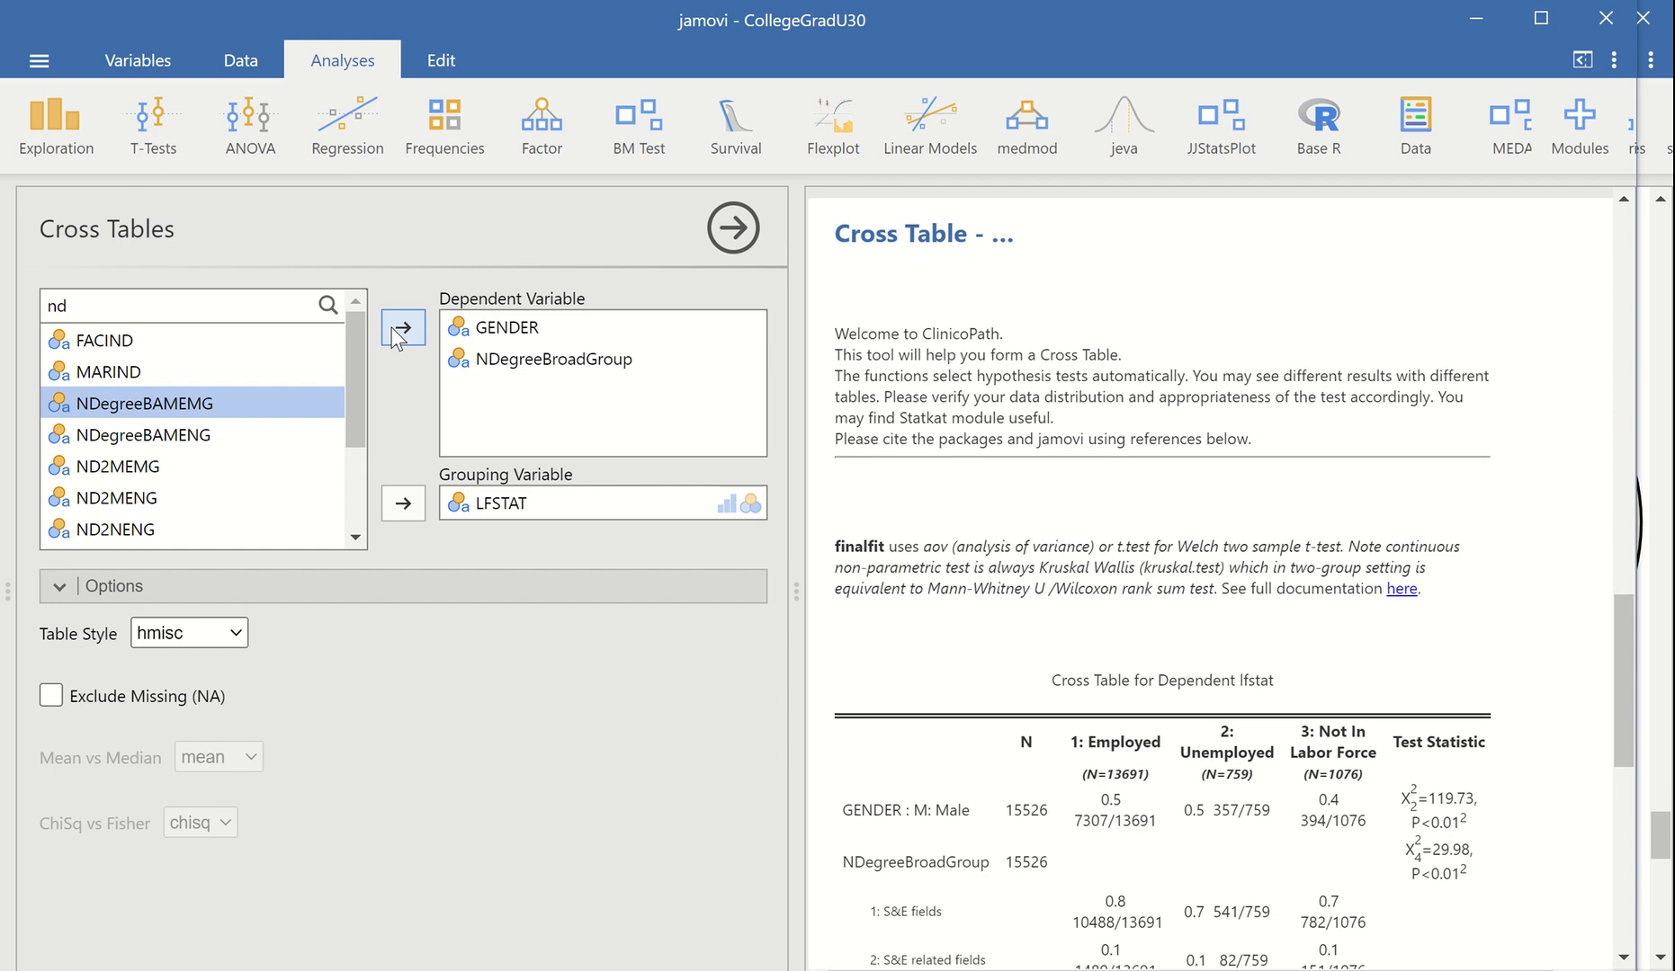
{"action": "scroll", "coordinate": [1007, 733], "scroll_direction": "down", "scroll_amount": 3}
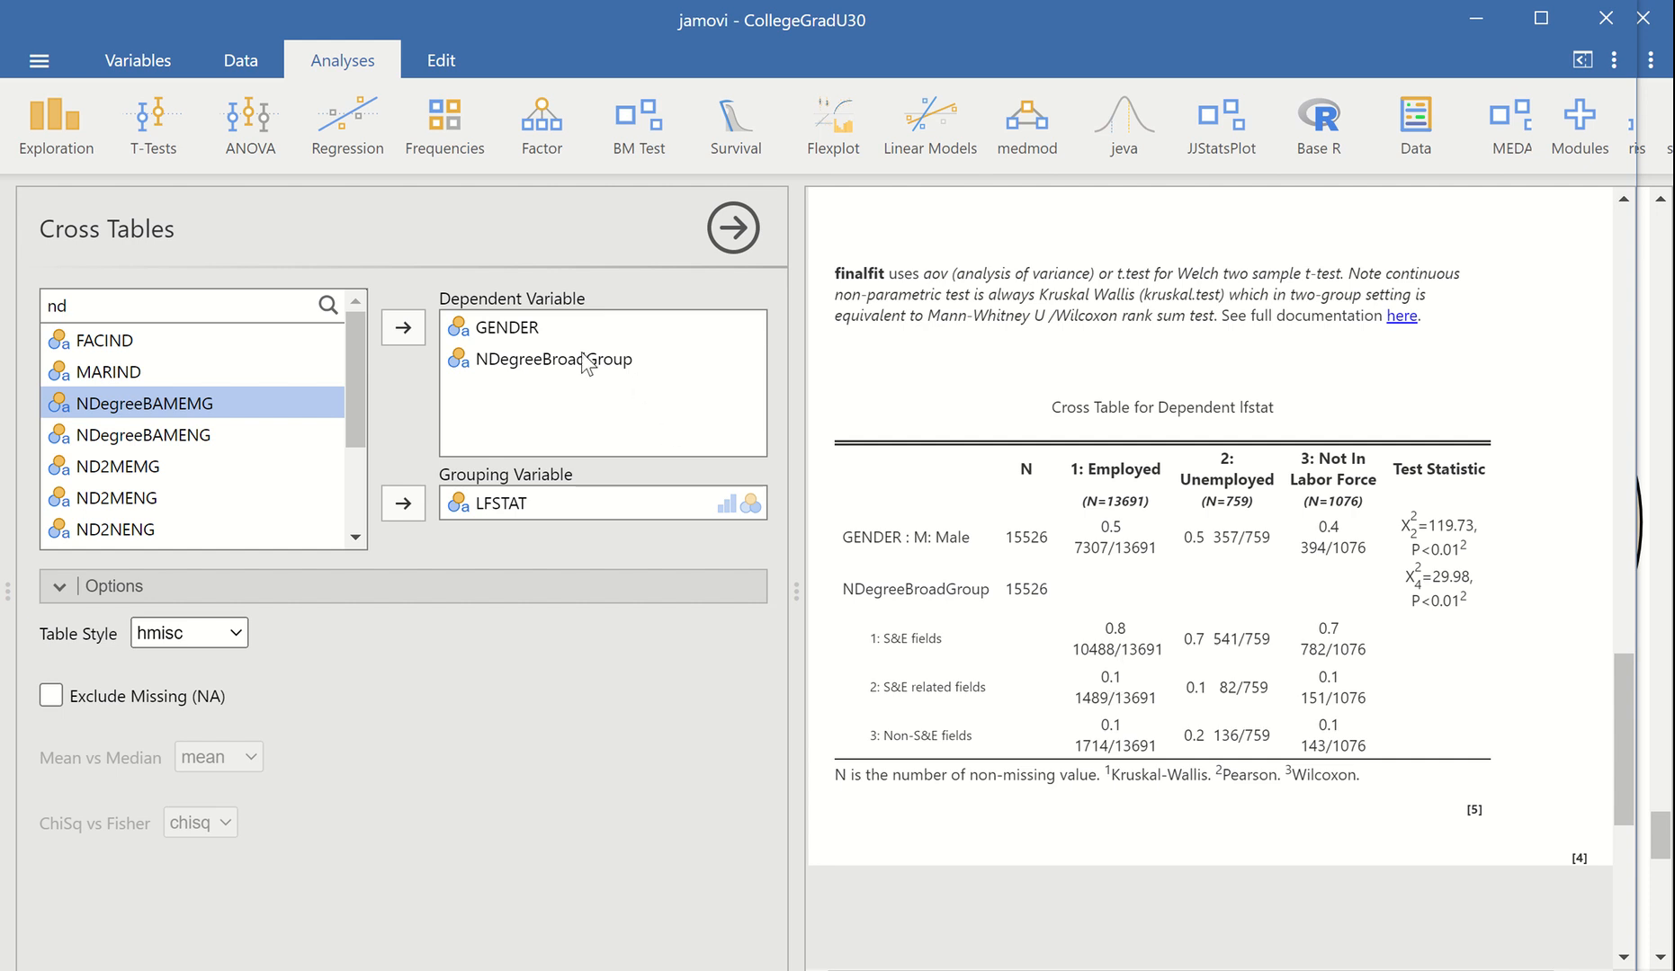
Remove GENDER from the dependent variables and swap the other two, making LFSTAT dependent and NDegreeBroadGroup the grouping variable
{"action": "left_click", "coordinate": [529, 334]}
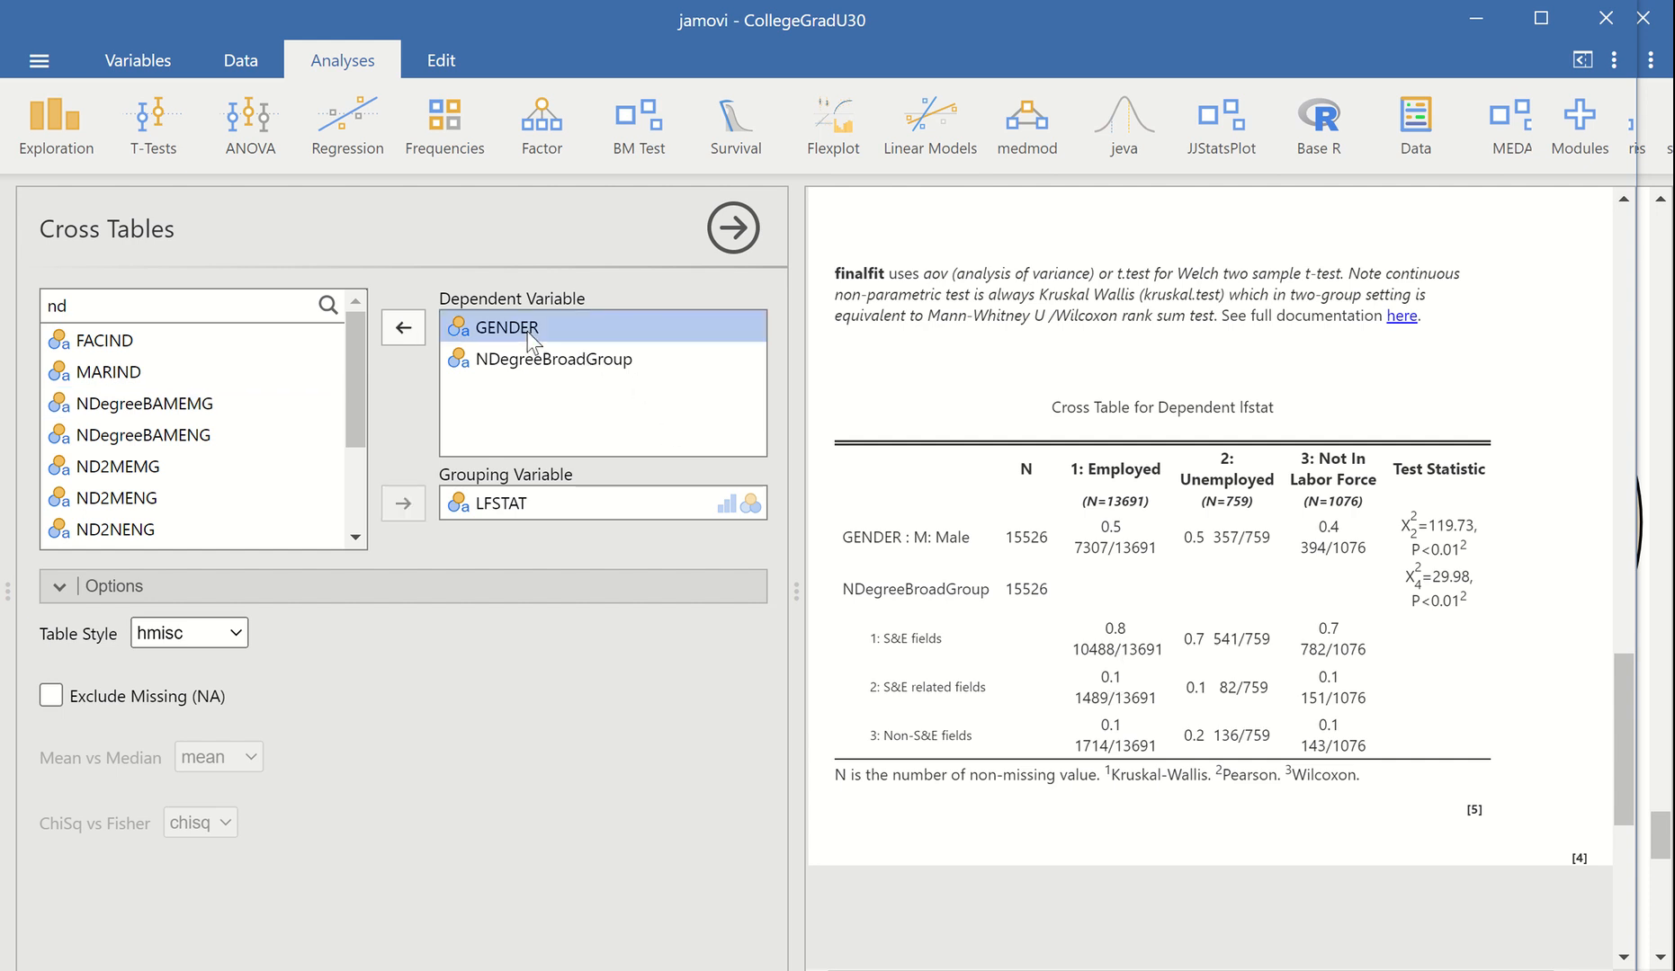
{"action": "left_click", "coordinate": [404, 328]}
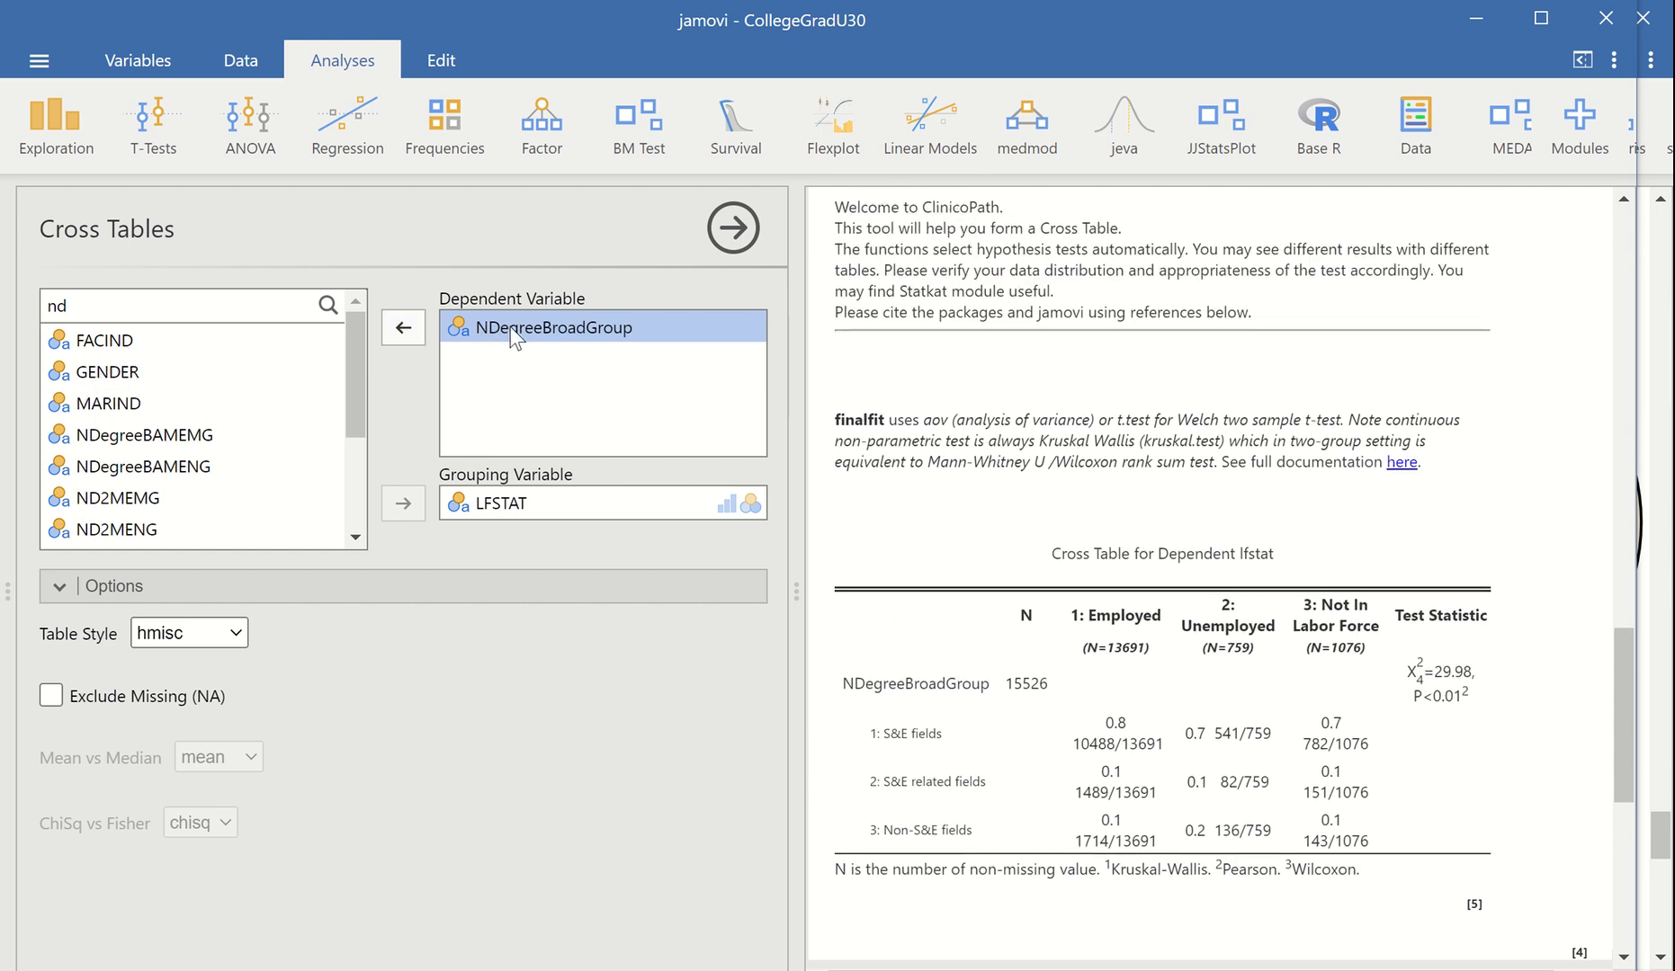
{"action": "left_click_drag", "start_coordinate": [510, 328], "coordinate": [526, 500]}
{"action": "left_click", "coordinate": [528, 331]}
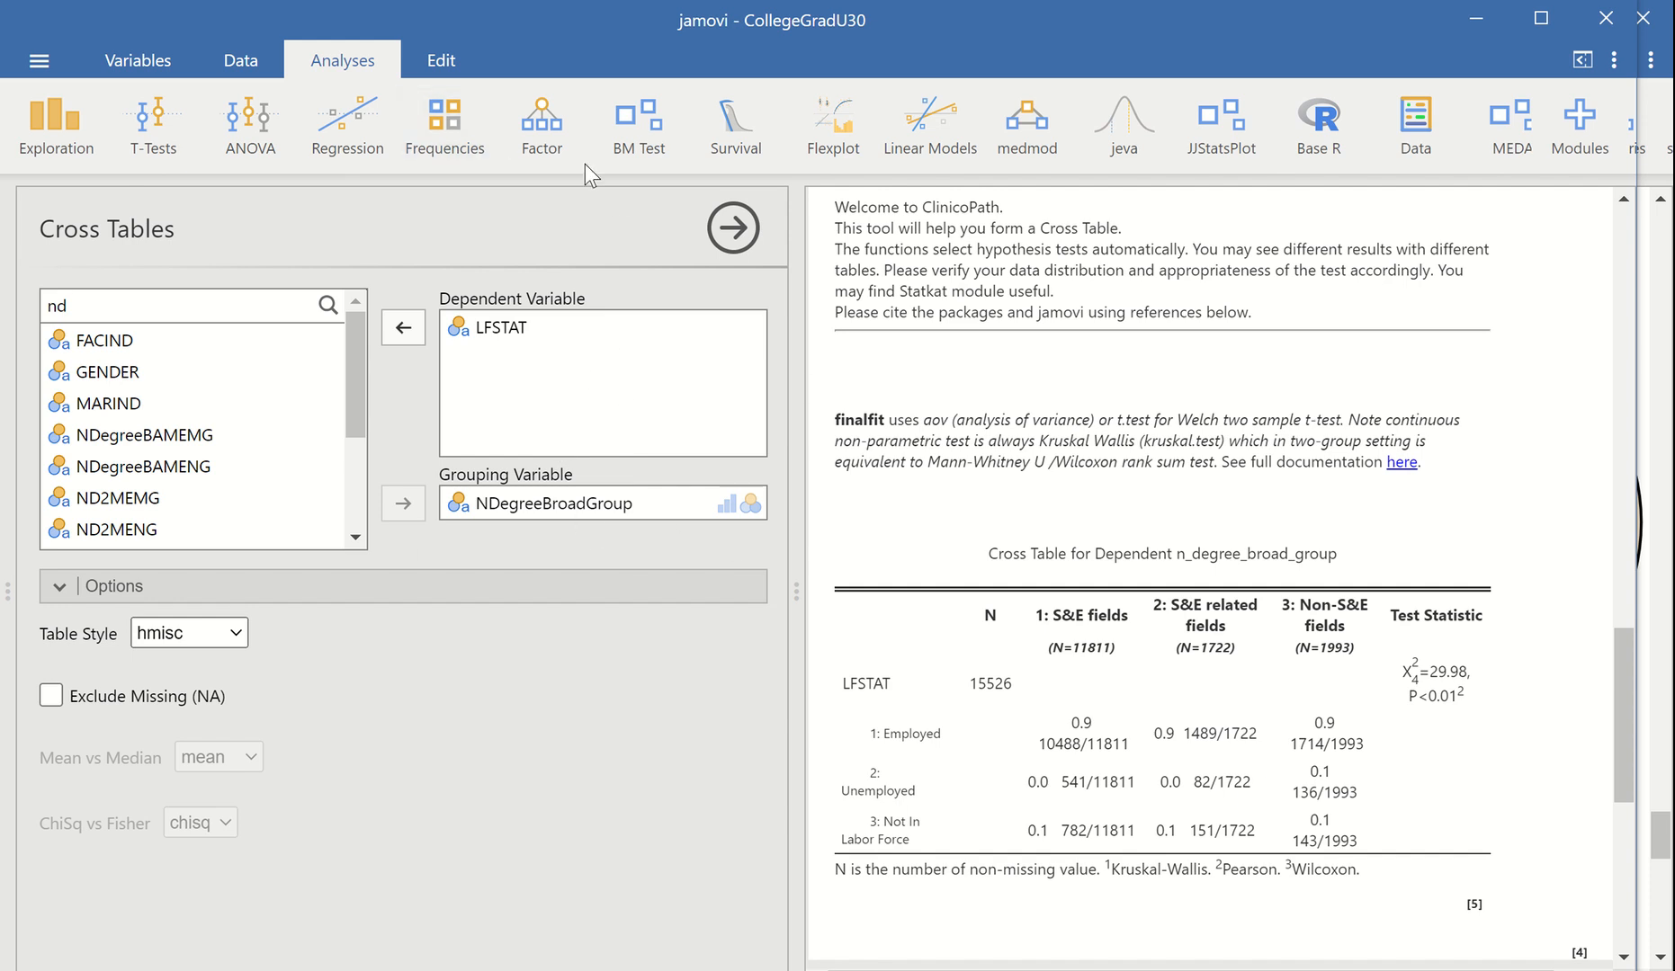
Start an independent-samples contingency table, filter the variable list by "lf" and assign LFSTAT to the rows
{"action": "left_click", "coordinate": [469, 129]}
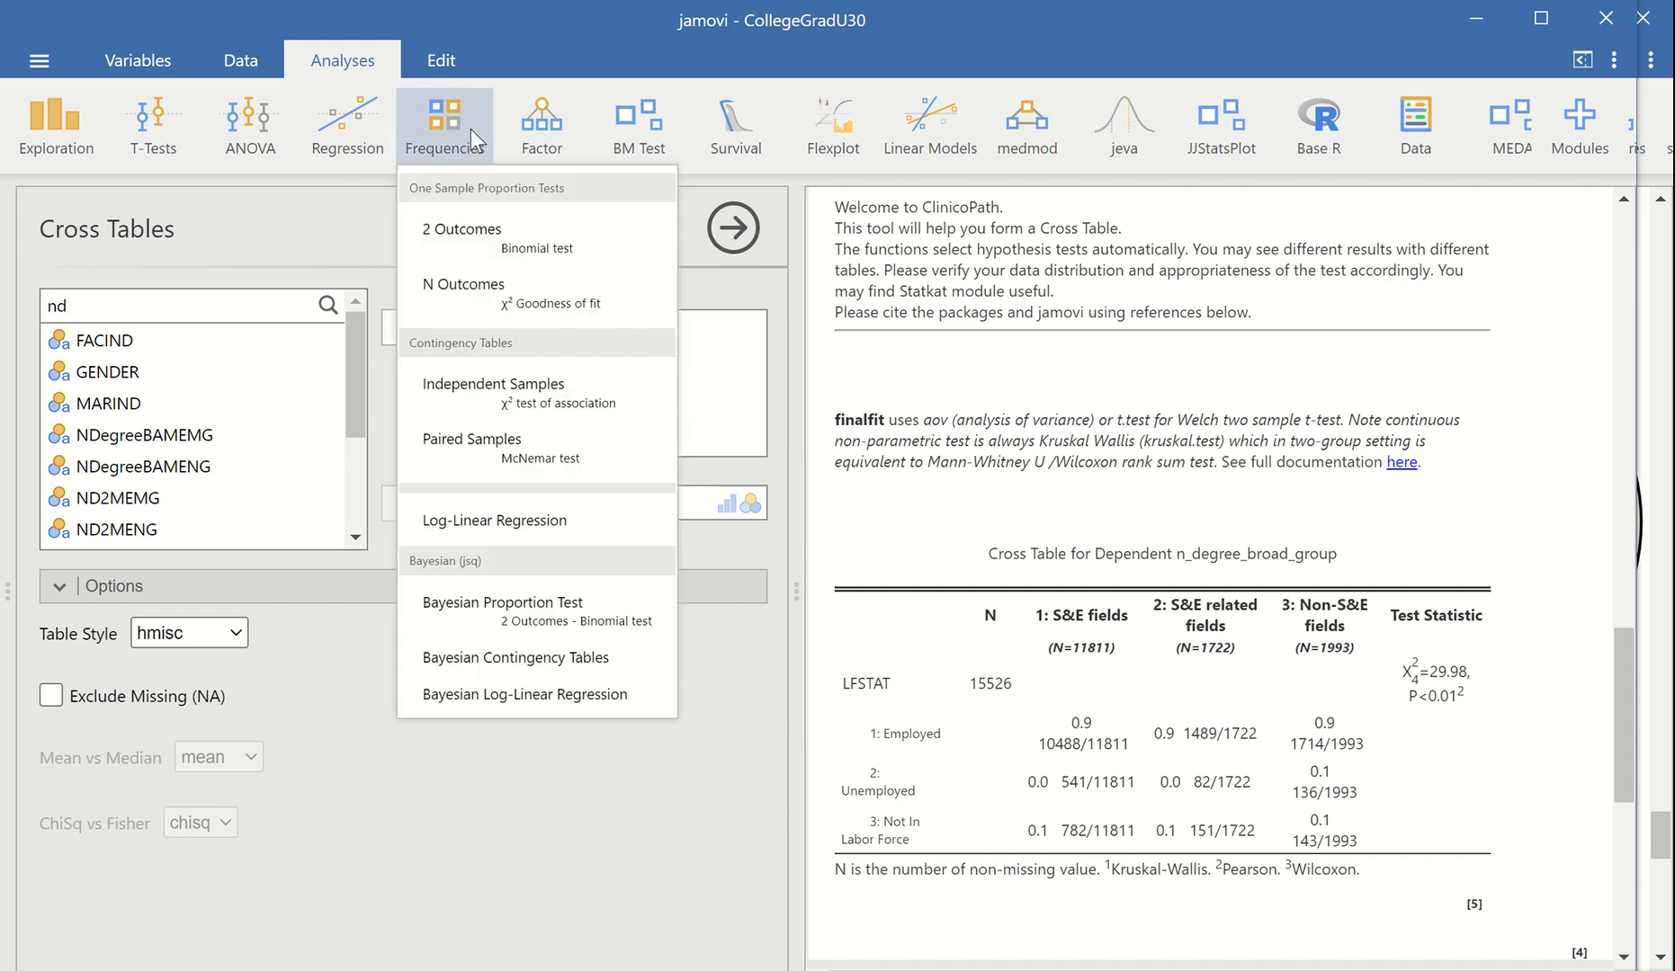
{"action": "left_click", "coordinate": [473, 387]}
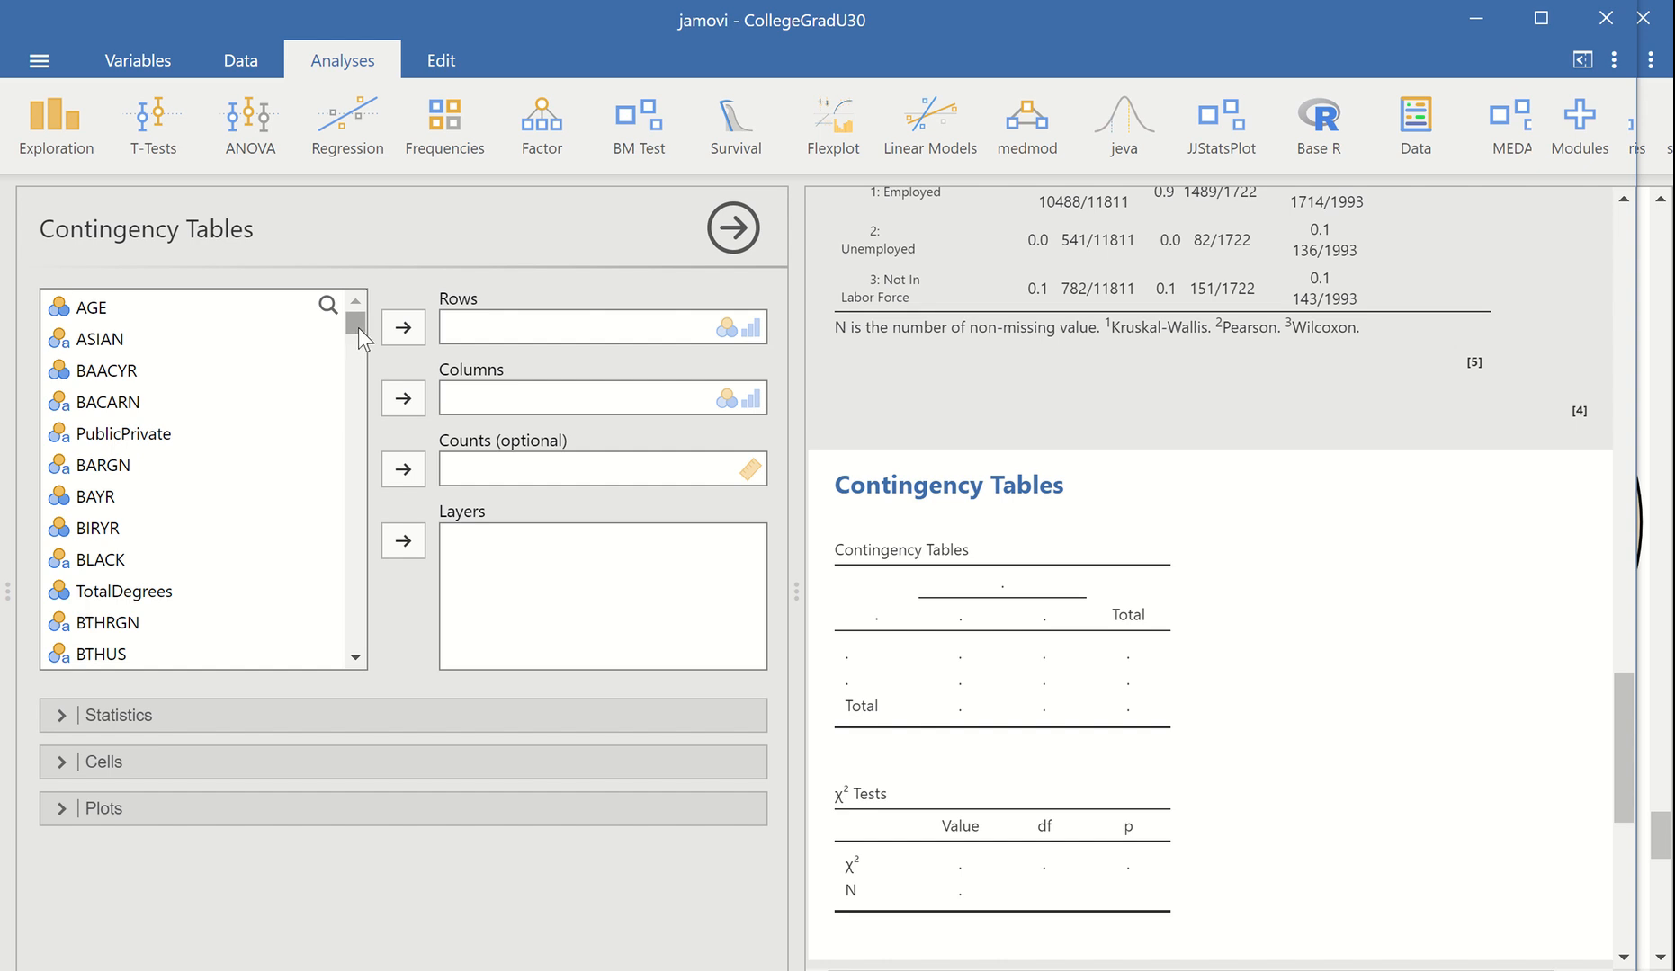
{"action": "left_click_drag", "start_coordinate": [359, 327], "coordinate": [325, 321]}
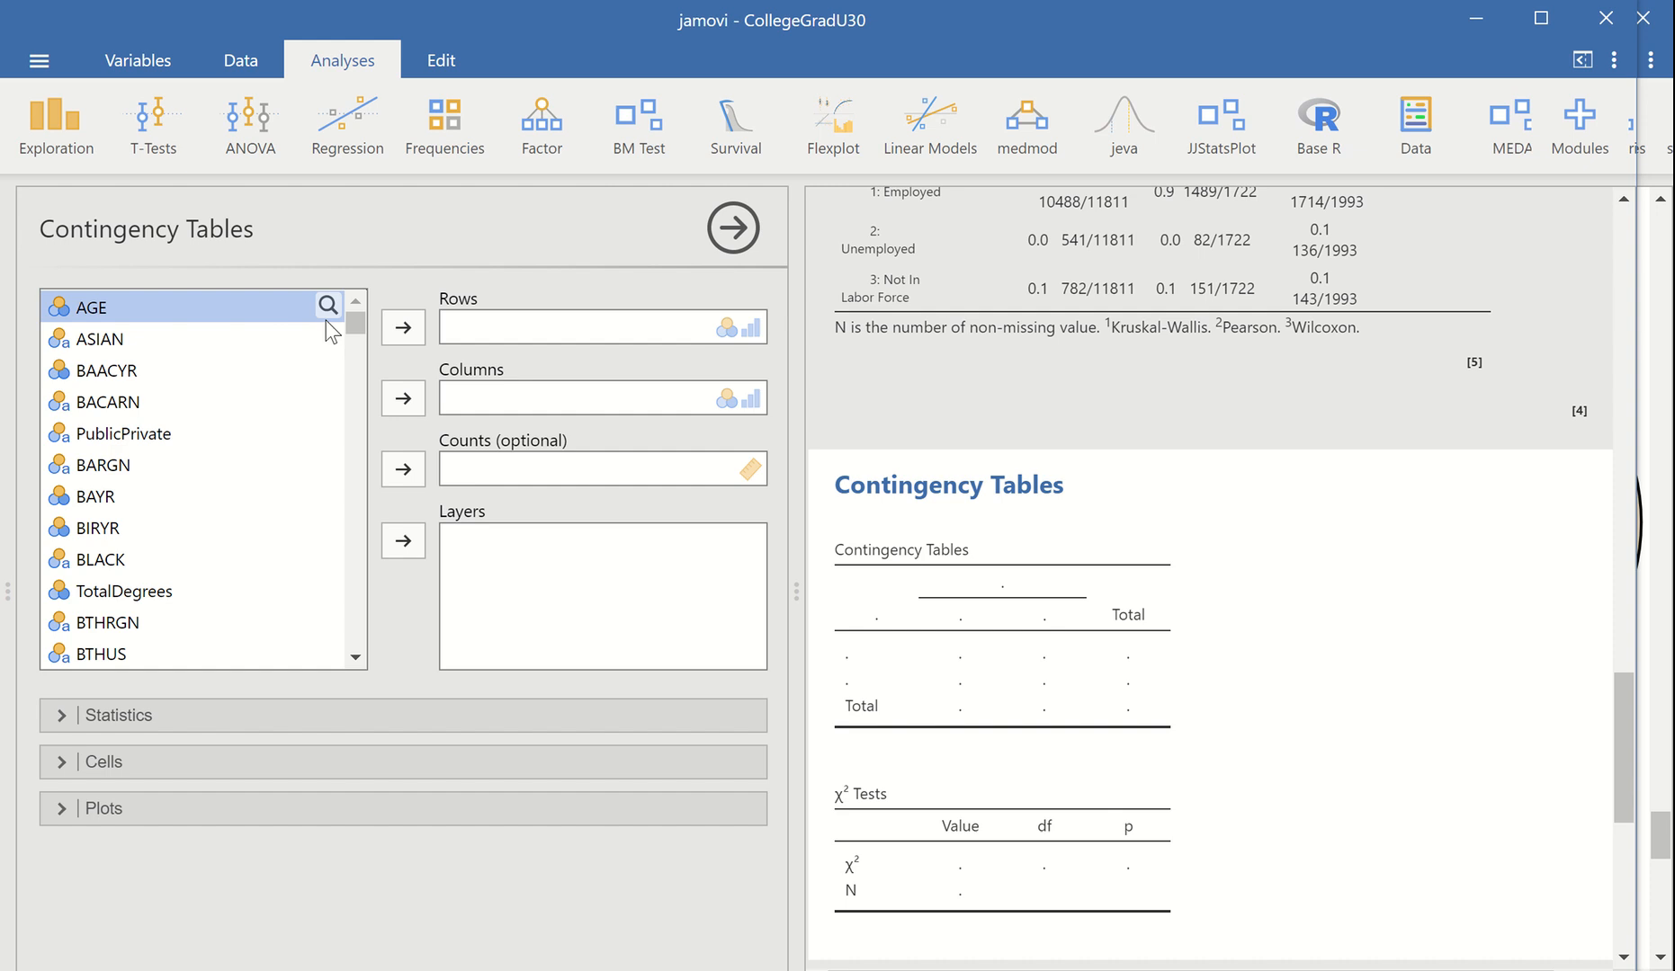
{"action": "left_click", "coordinate": [328, 307]}
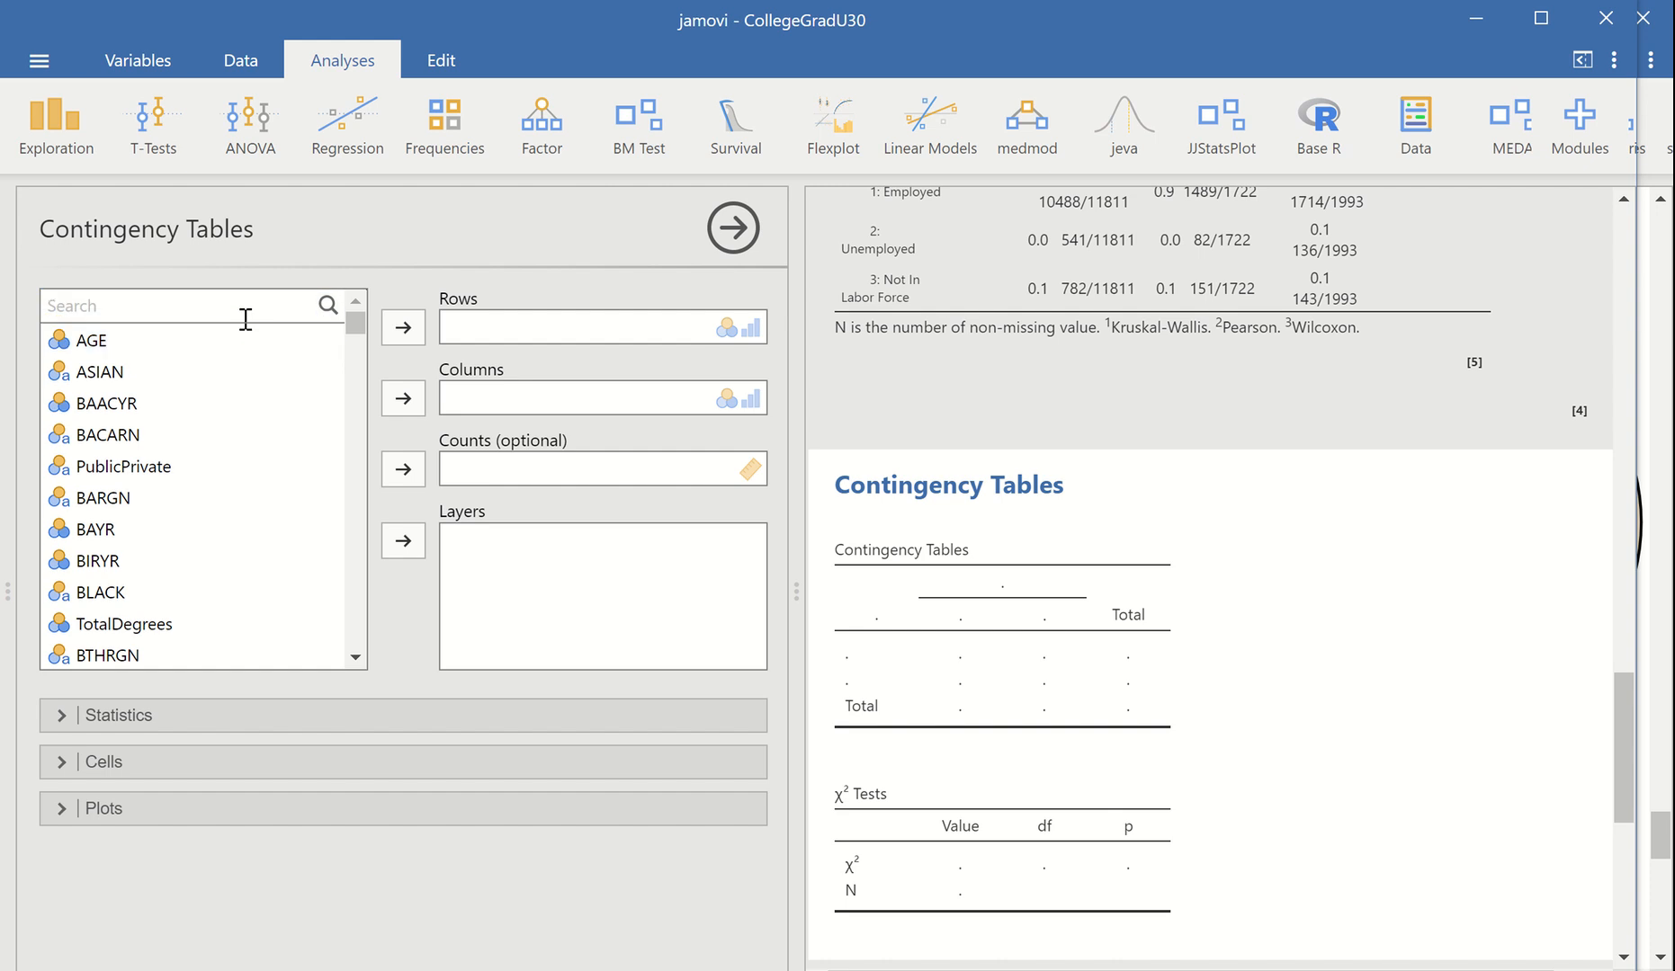
{"action": "type", "text": "lf"}
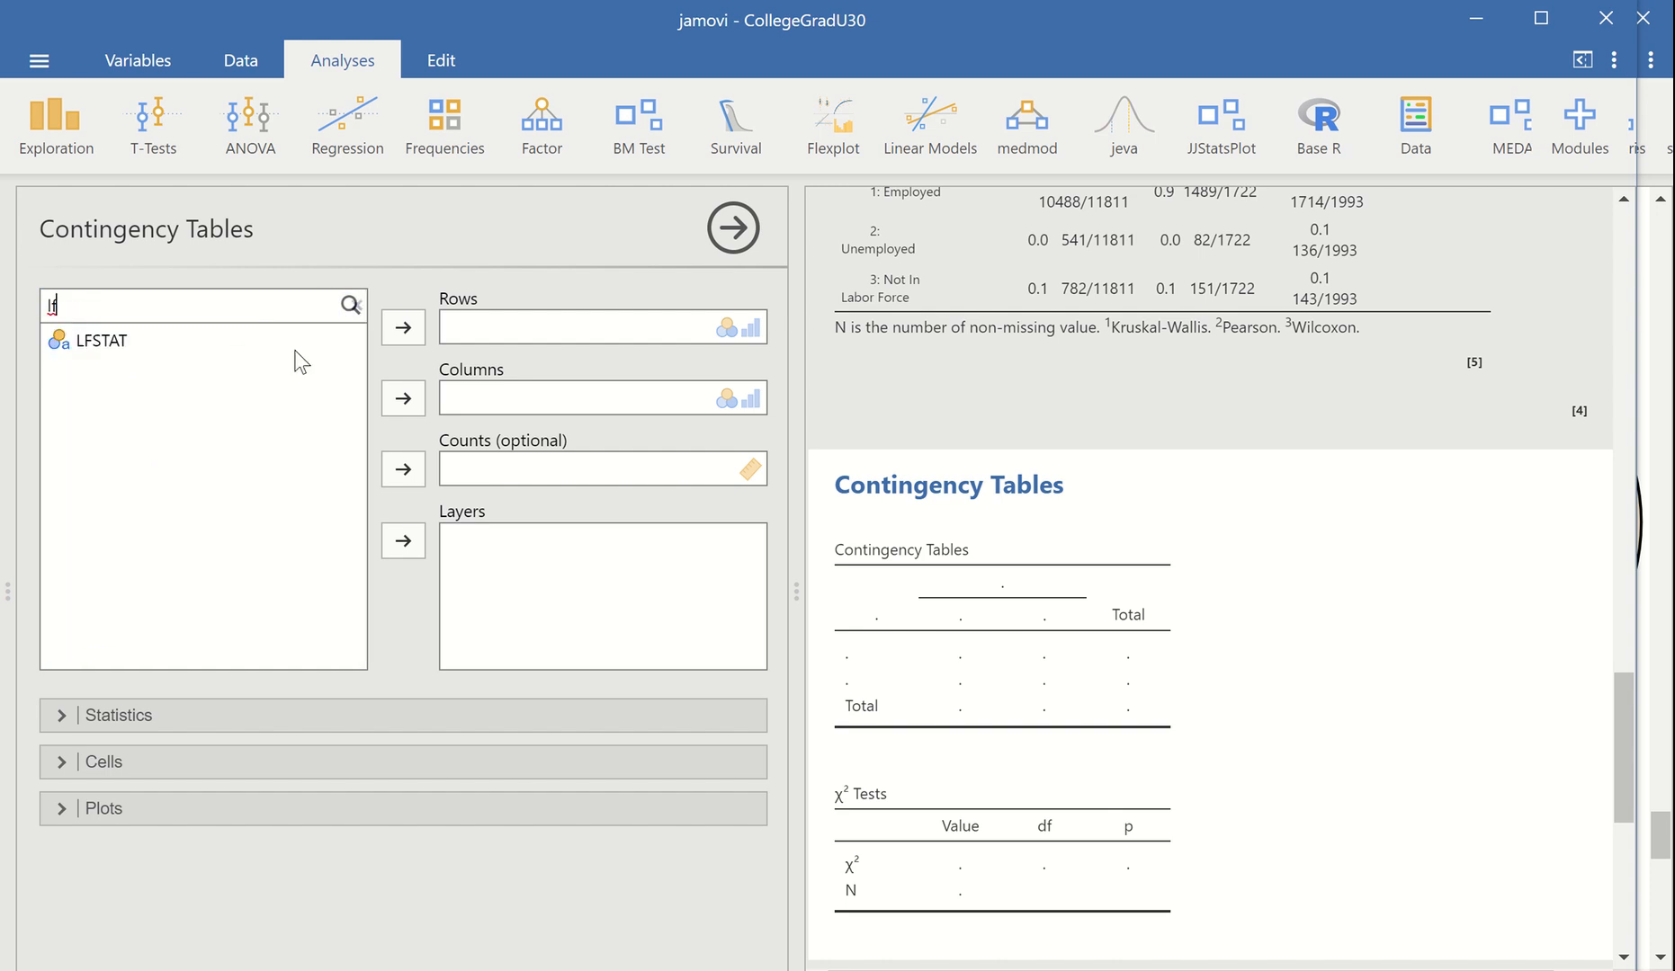
{"action": "left_click", "coordinate": [99, 341]}
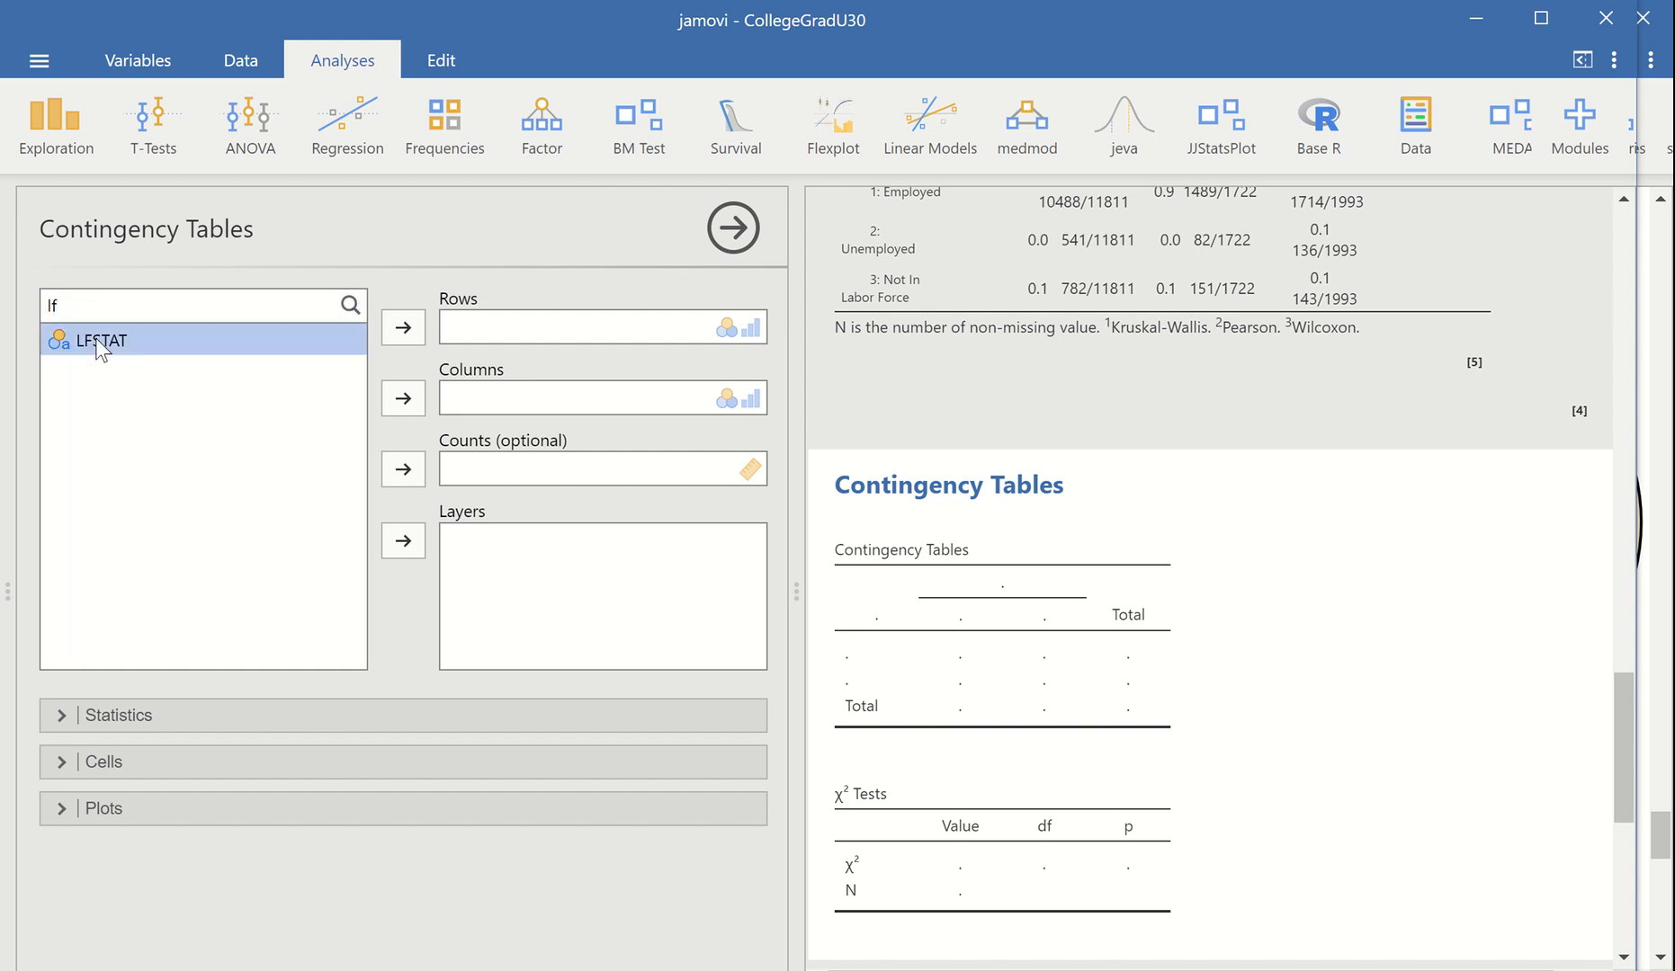
{"action": "left_click", "coordinate": [402, 325]}
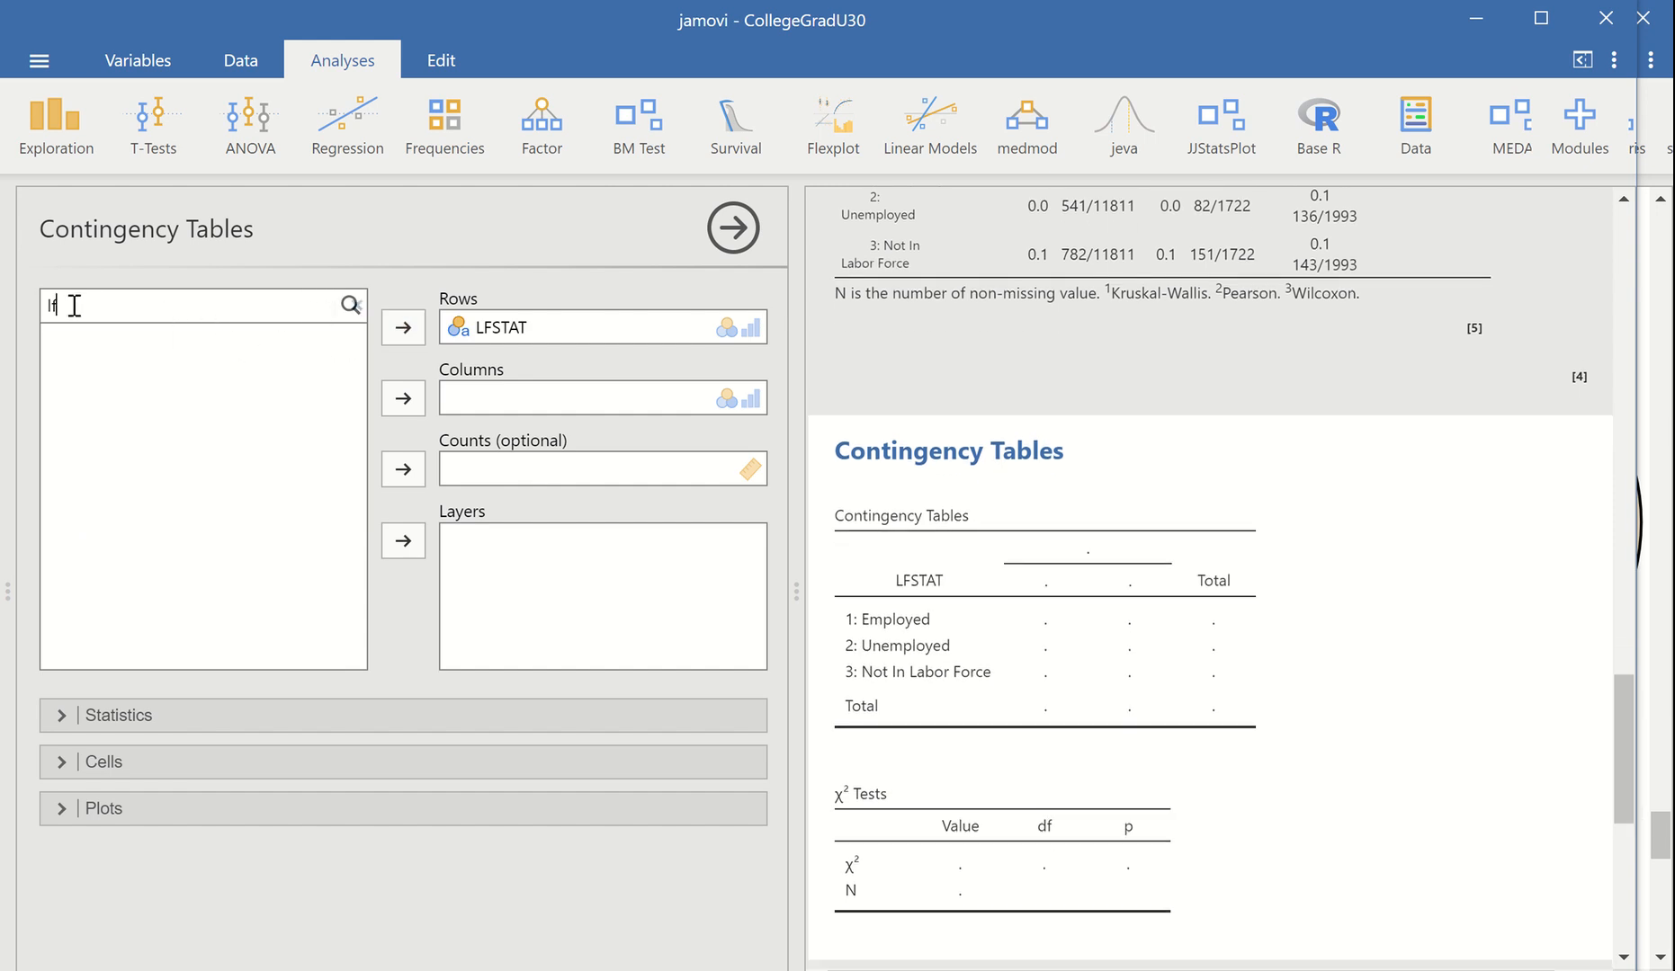
Filter the variable list by "nd" and assign NDegreeBroadGroup to the contingency table's columns
{"action": "left_click_drag", "start_coordinate": [74, 306], "coordinate": [10, 297]}
{"action": "key", "text": "BackSpace"}
{"action": "type", "text": "nd"}
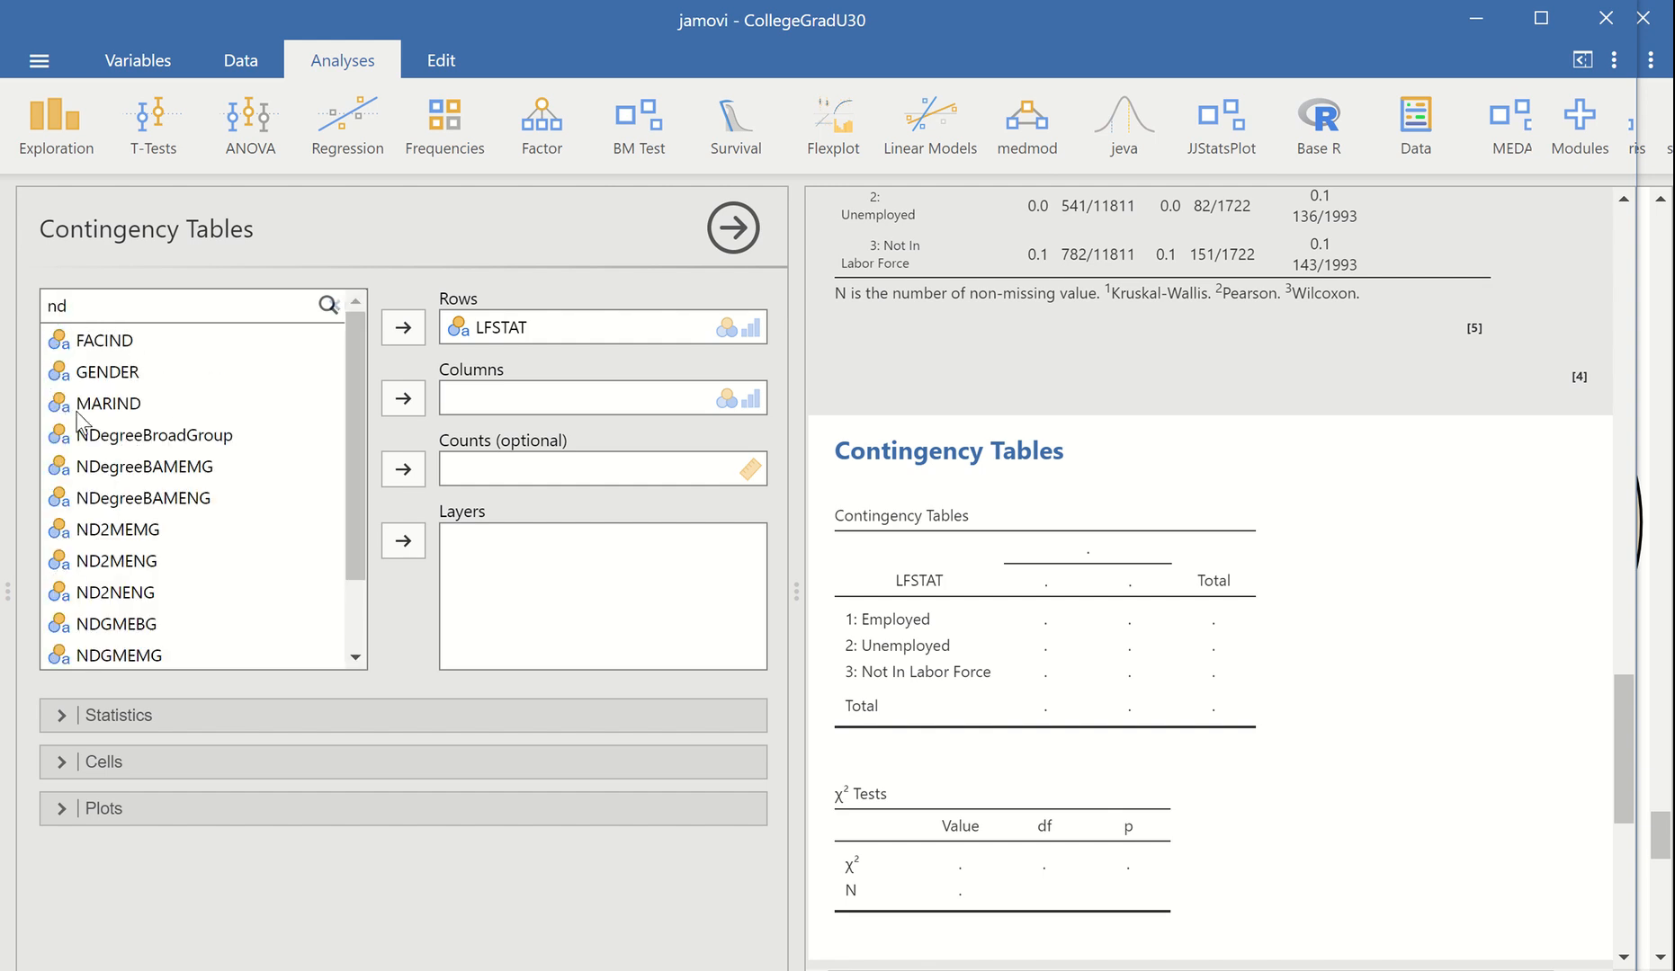
{"action": "left_click", "coordinate": [119, 438]}
{"action": "left_click_drag", "start_coordinate": [119, 438], "coordinate": [596, 404]}
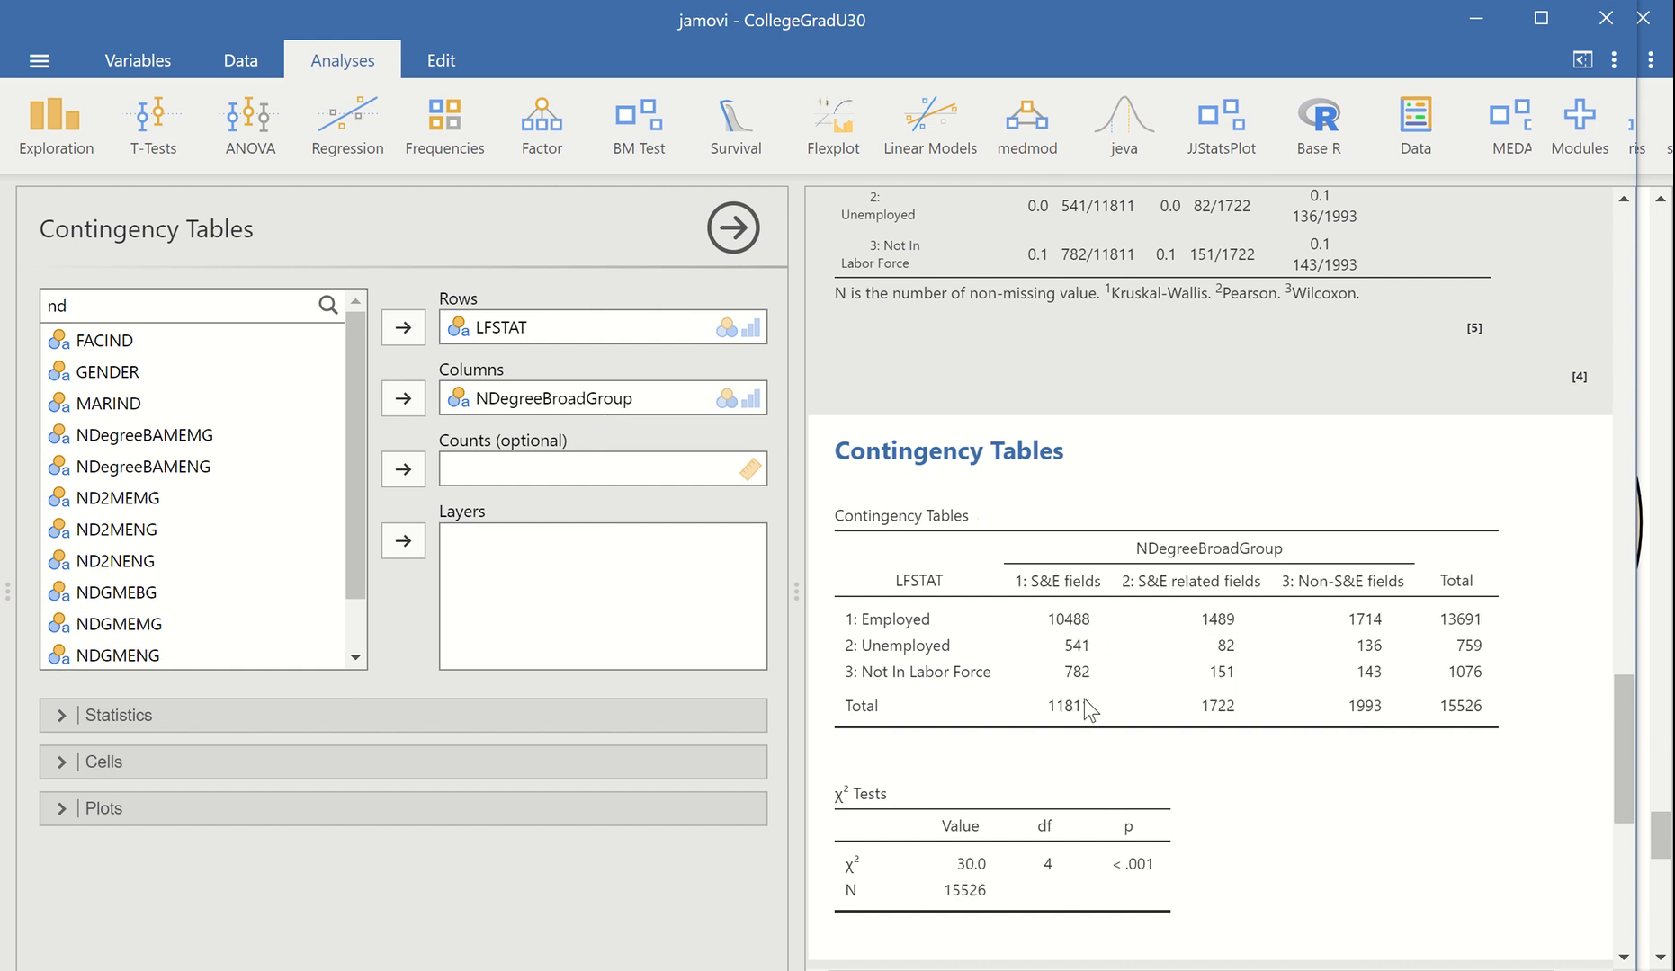
Add column percentages to the contingency table's cells and review the table across its full width
{"action": "left_click", "coordinate": [49, 764]}
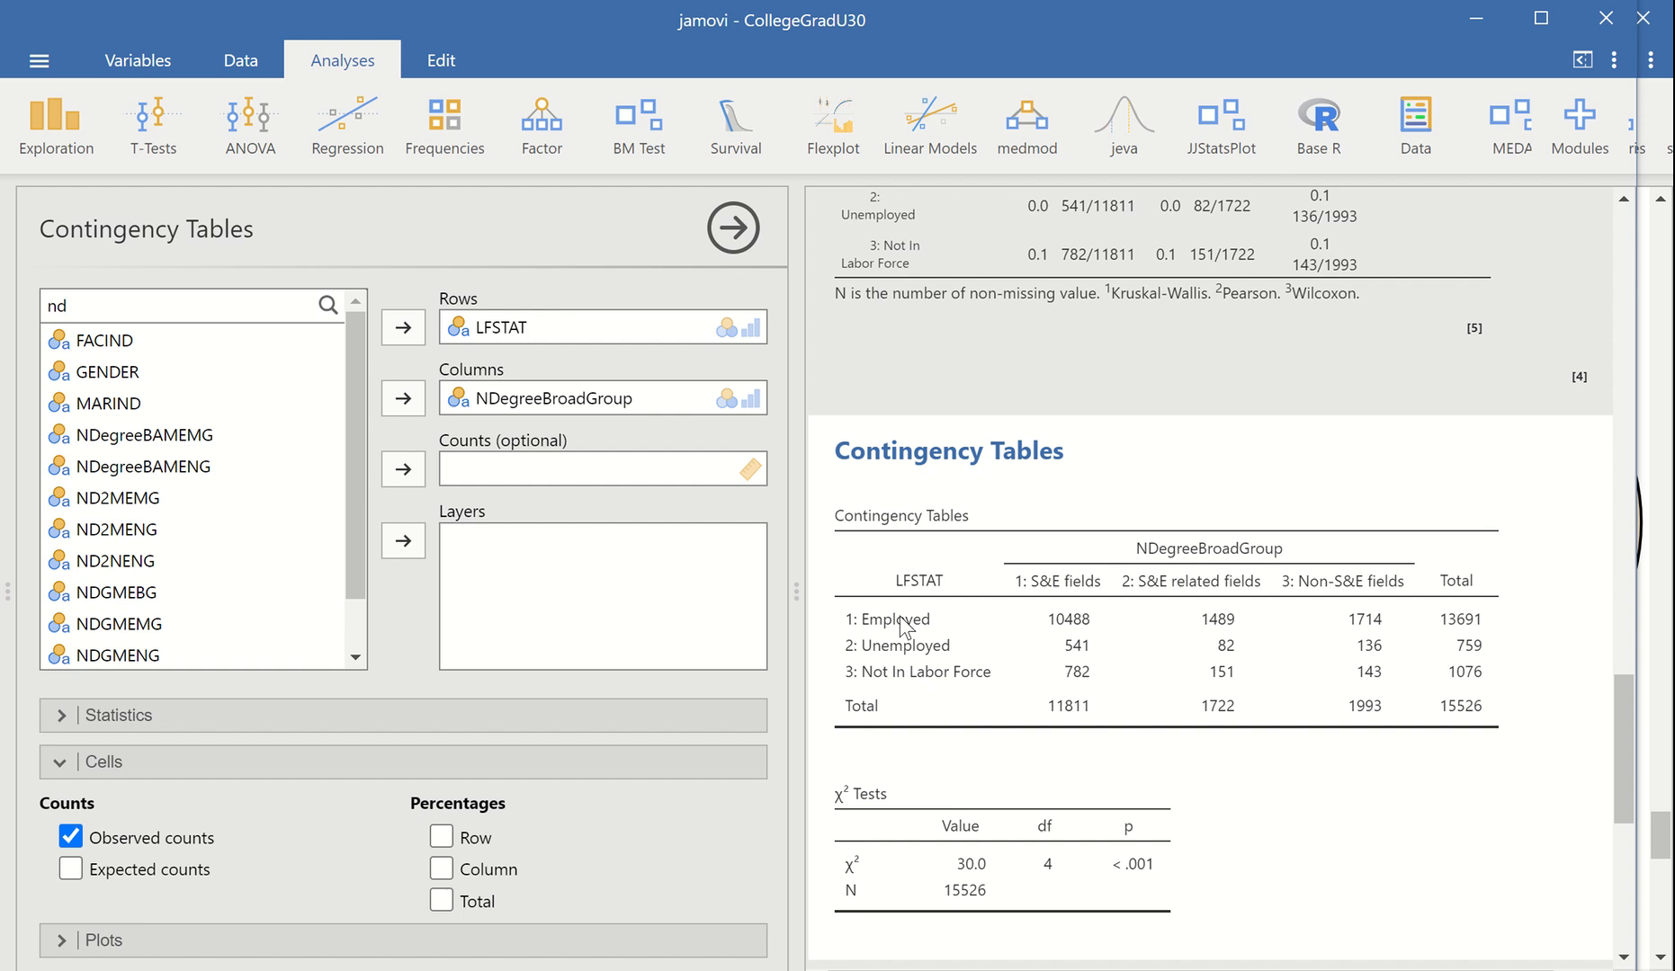
{"action": "left_click", "coordinate": [440, 869]}
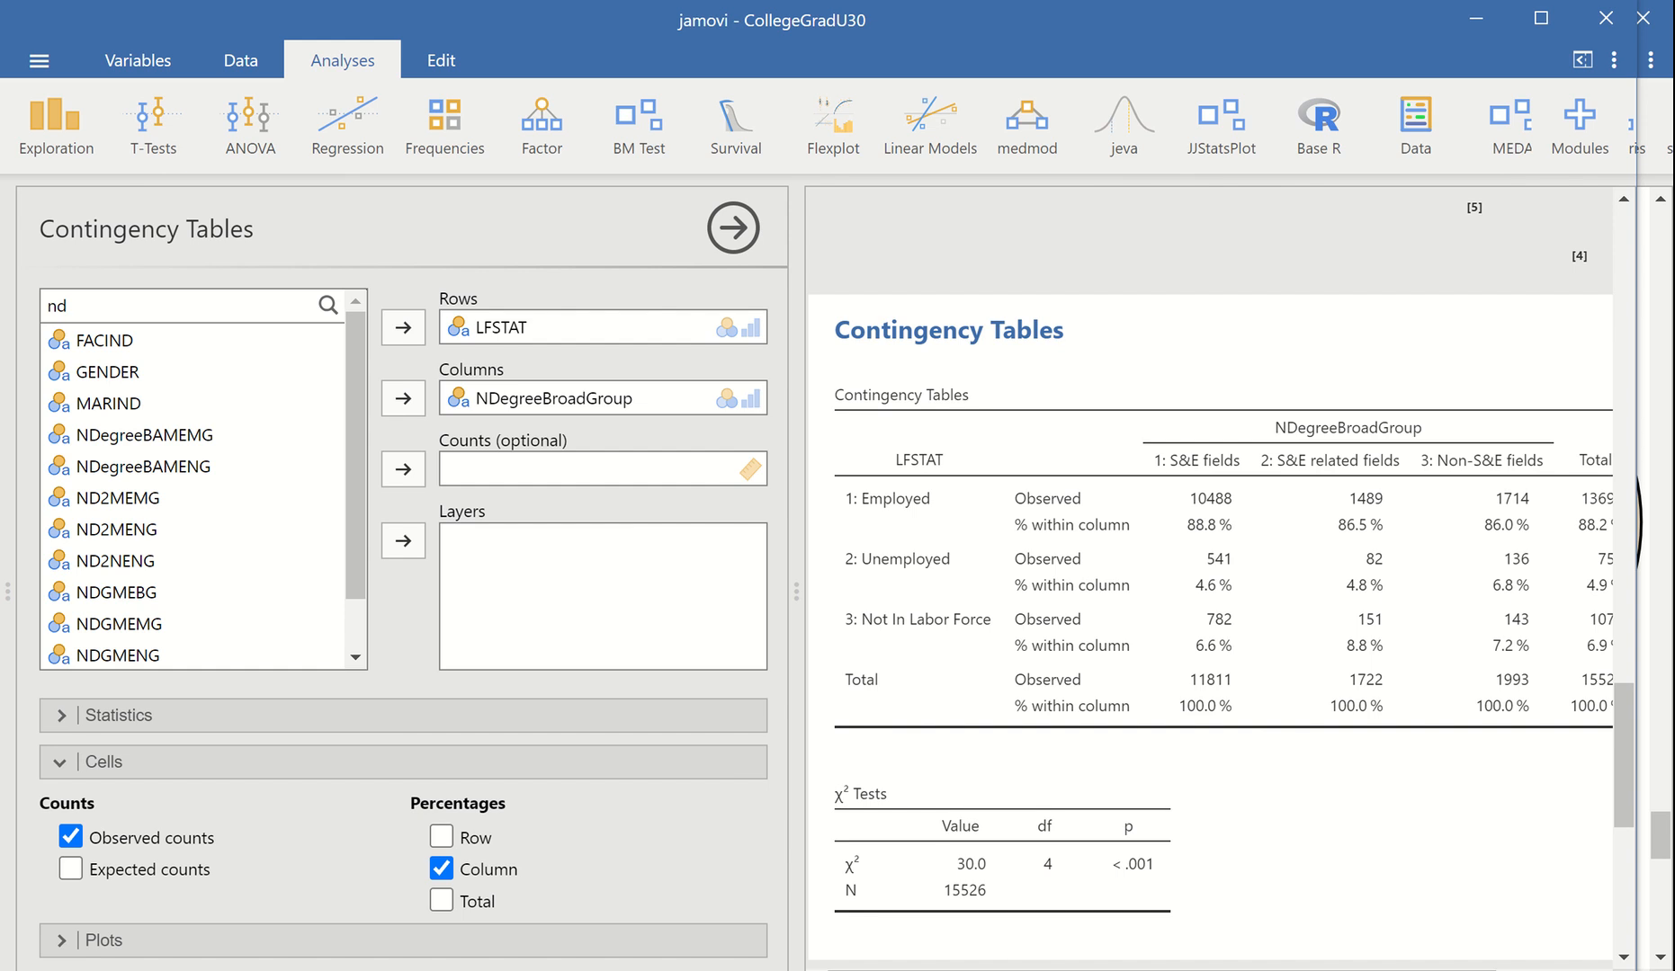
{"action": "scroll", "coordinate": [1206, 576], "scroll_direction": "right", "scroll_amount": 2}
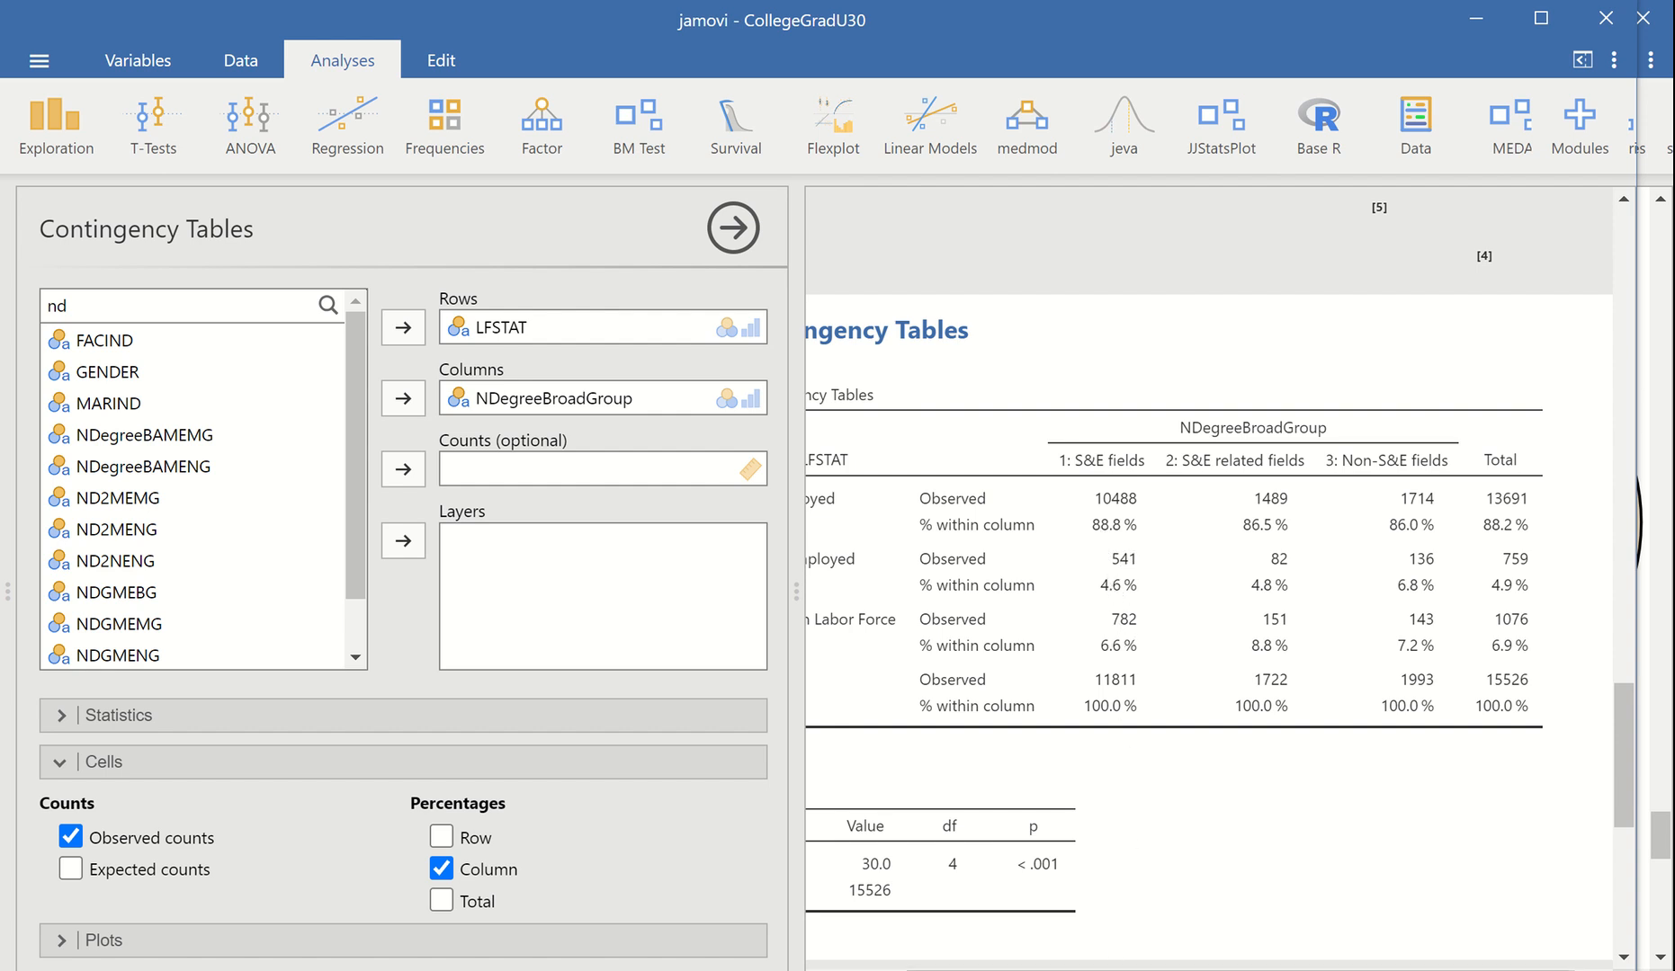
{"action": "scroll", "coordinate": [1208, 621], "scroll_direction": "left", "scroll_amount": 2}
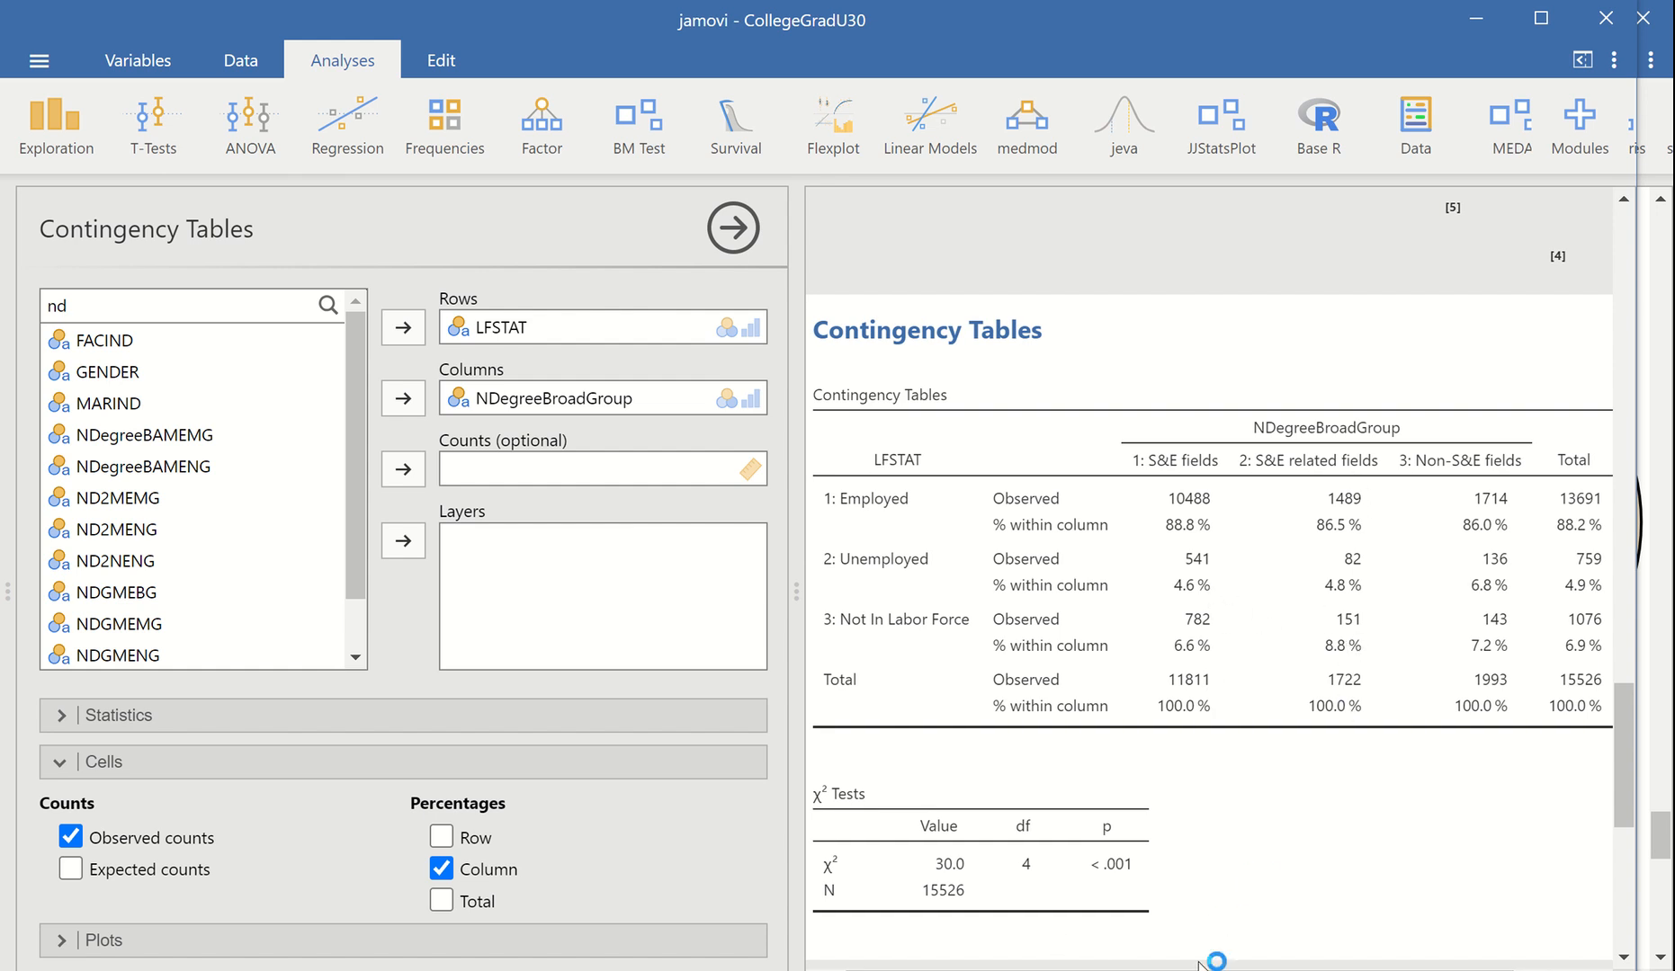
{"action": "scroll", "coordinate": [1205, 962], "scroll_direction": "right", "scroll_amount": 2}
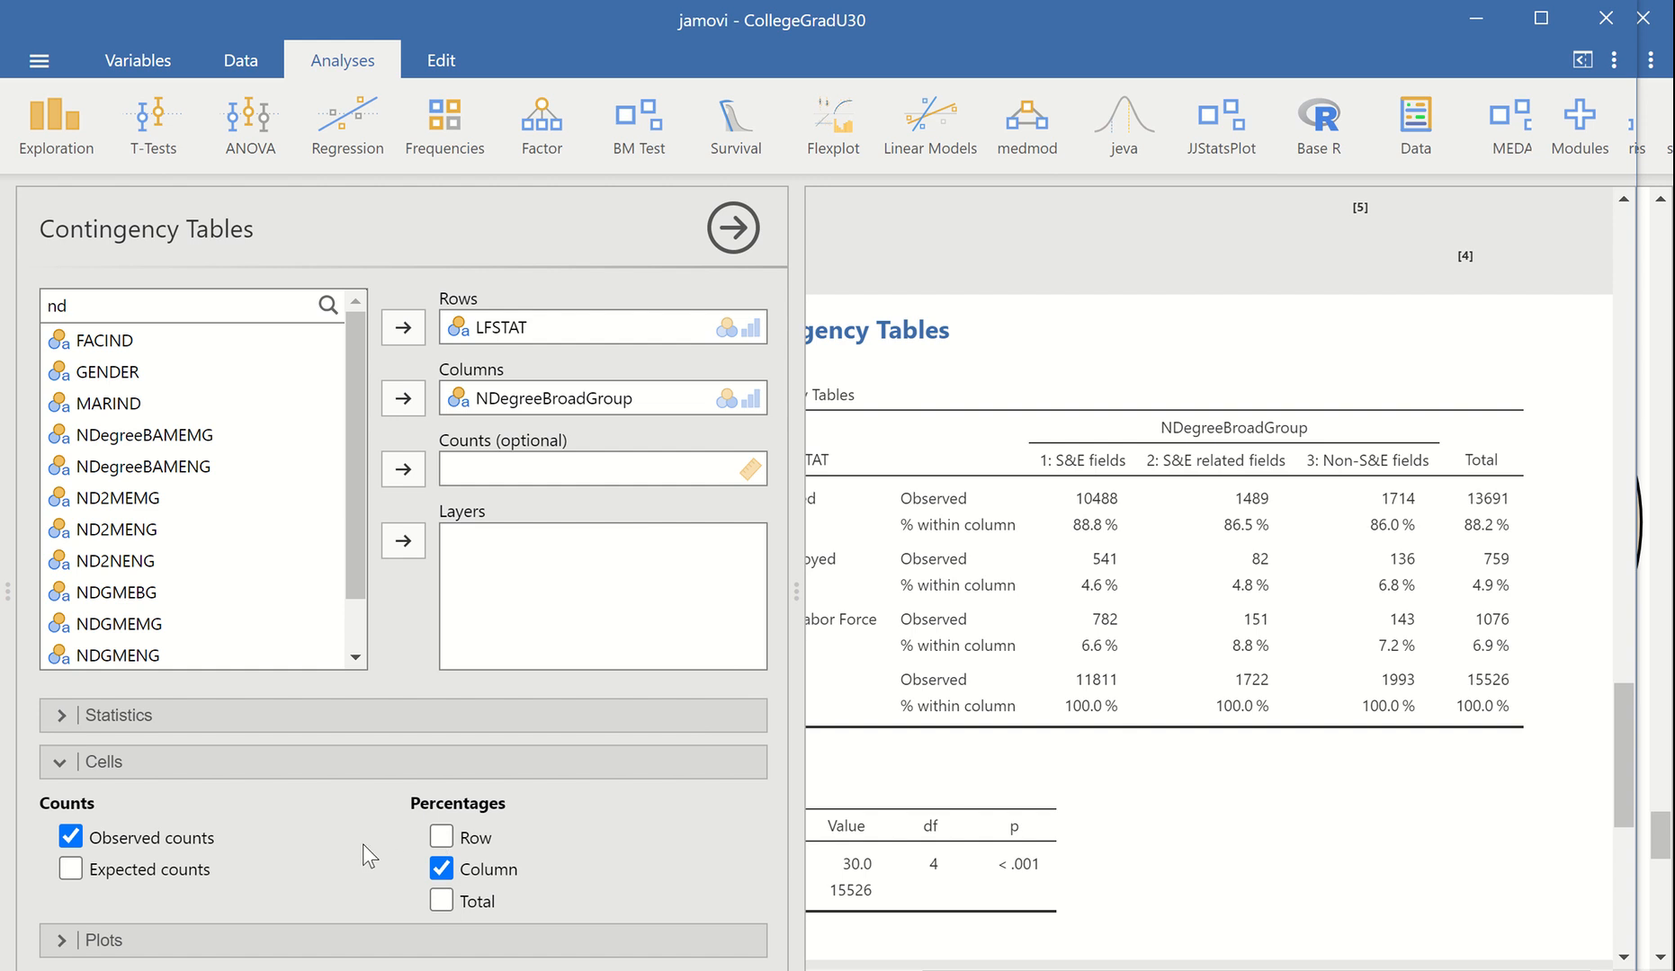
Add a stacked bar plot to the contingency table analysis with the columns variable on the X-axis
{"action": "left_click", "coordinate": [61, 941]}
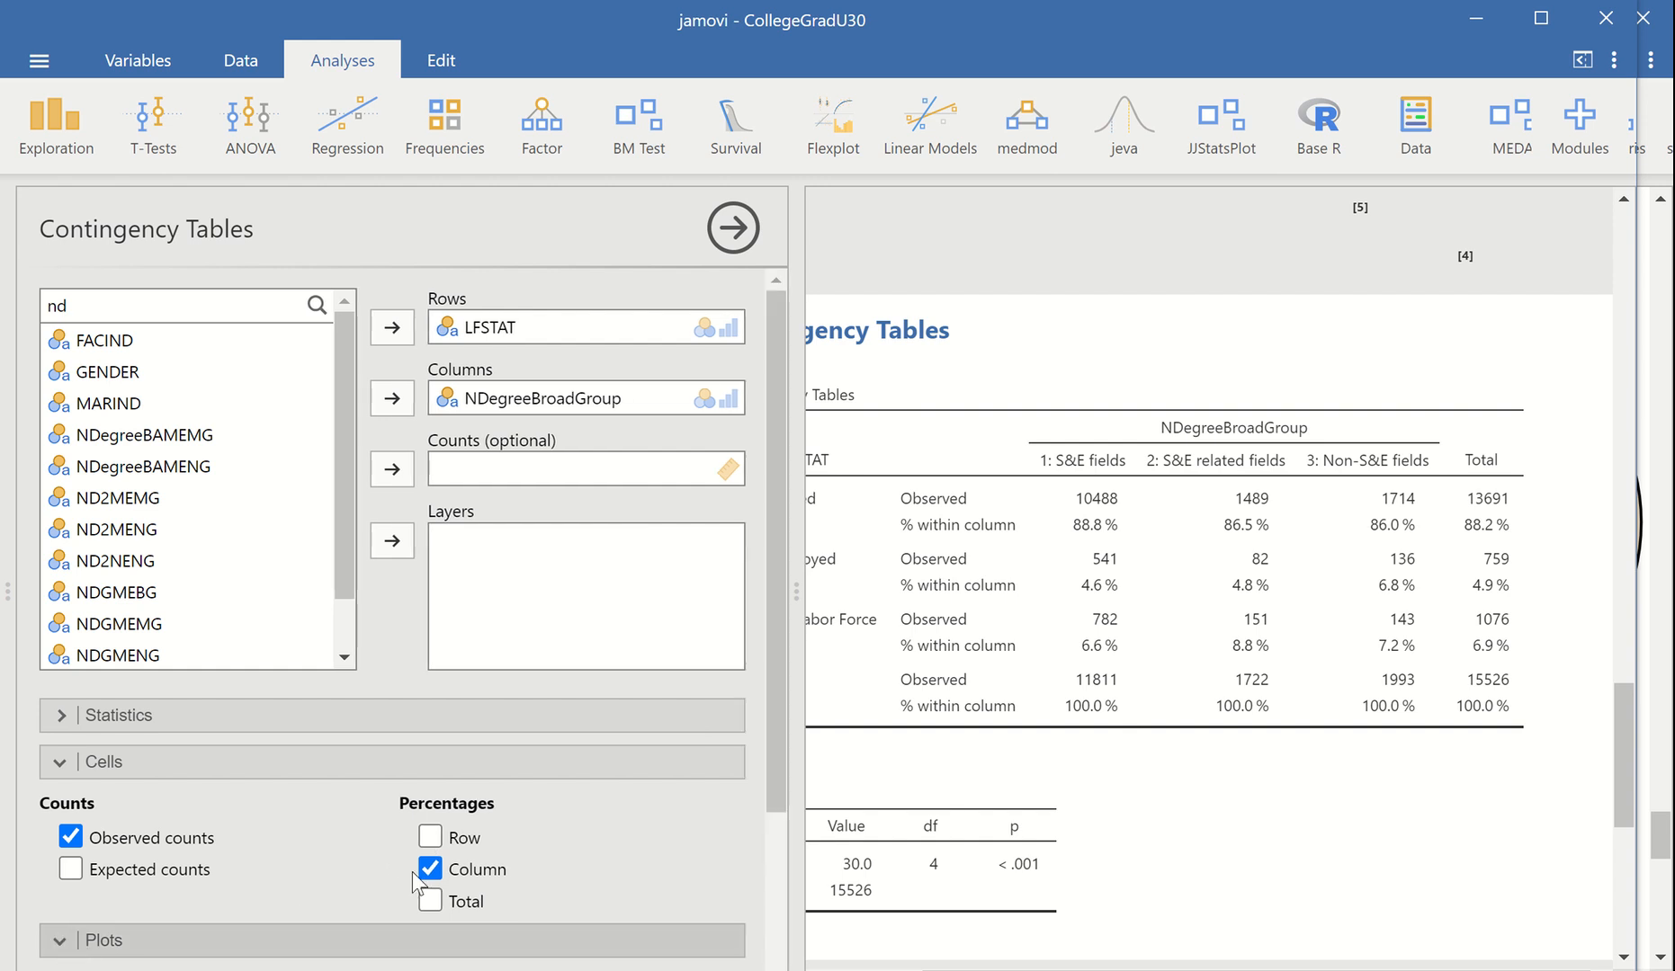
{"action": "scroll", "coordinate": [773, 661], "scroll_direction": "down", "scroll_amount": 3}
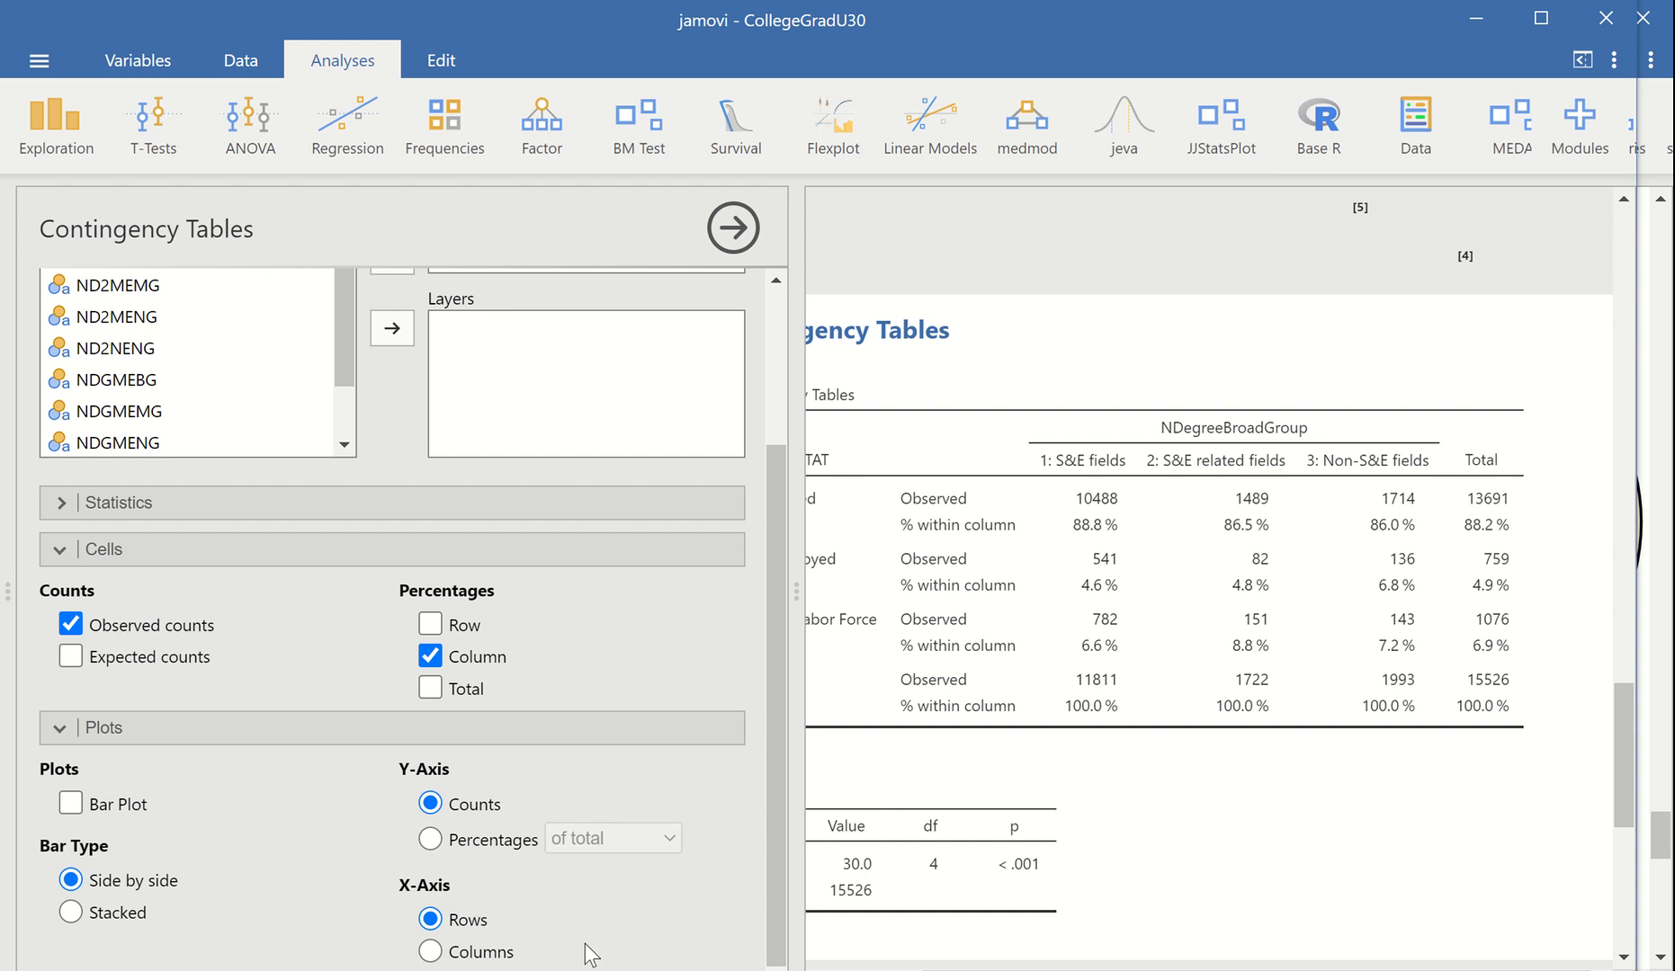
{"action": "left_click", "coordinate": [77, 806]}
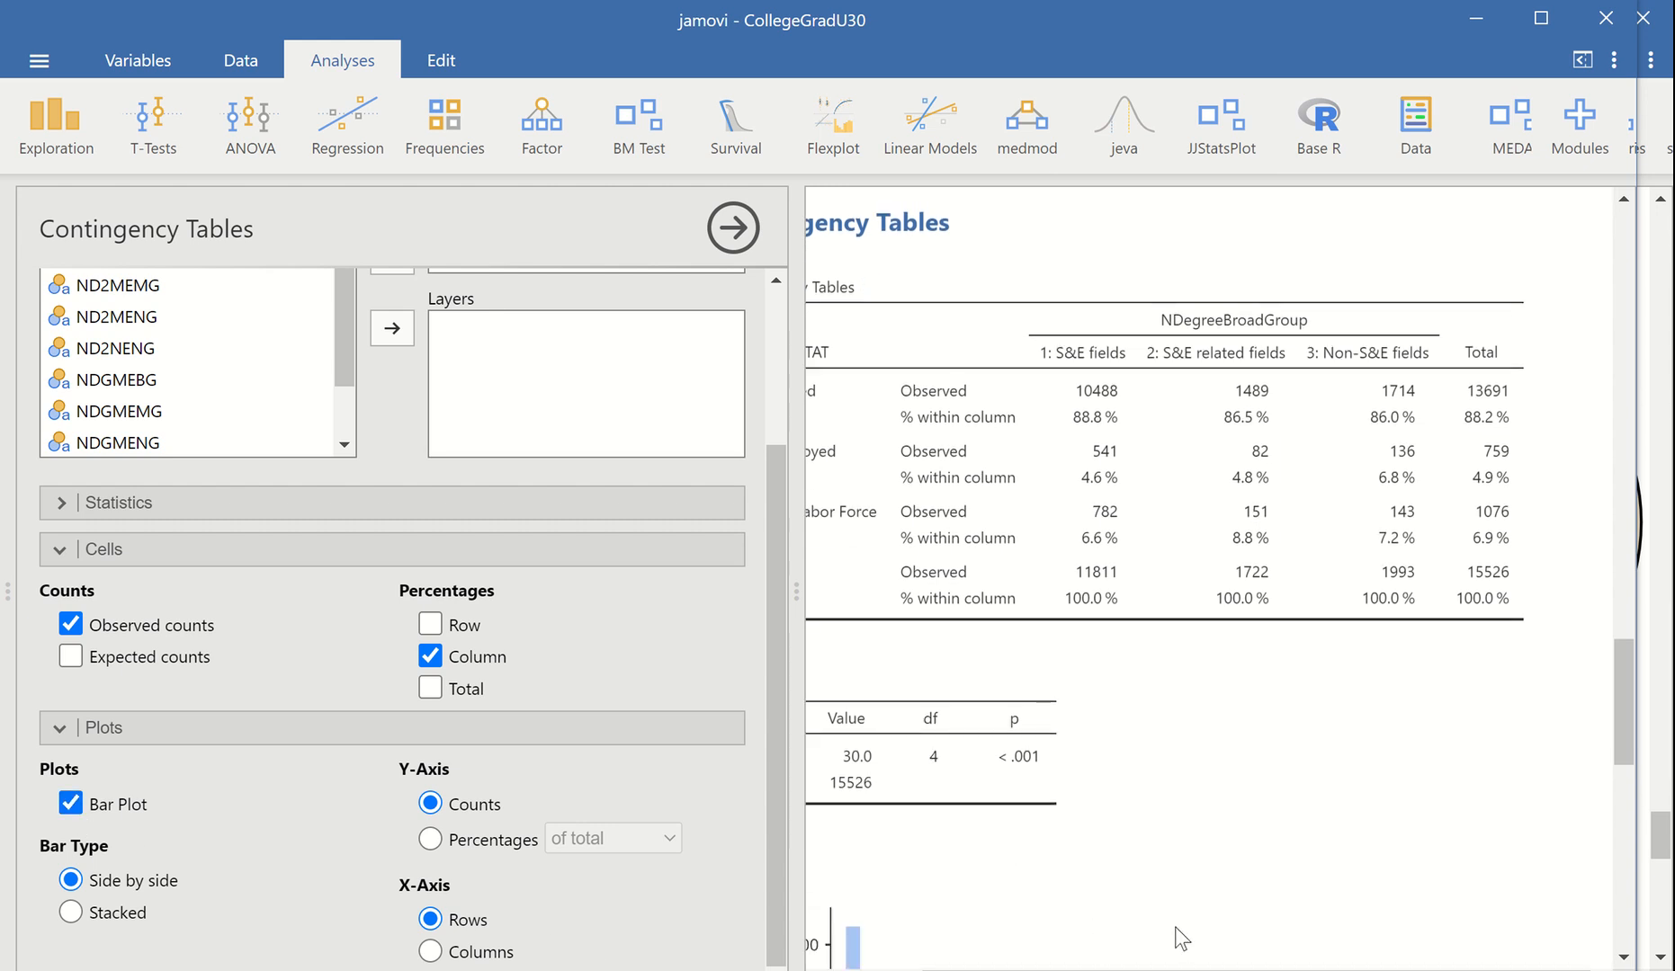
{"action": "left_click_drag", "start_coordinate": [1623, 746], "coordinate": [1620, 849]}
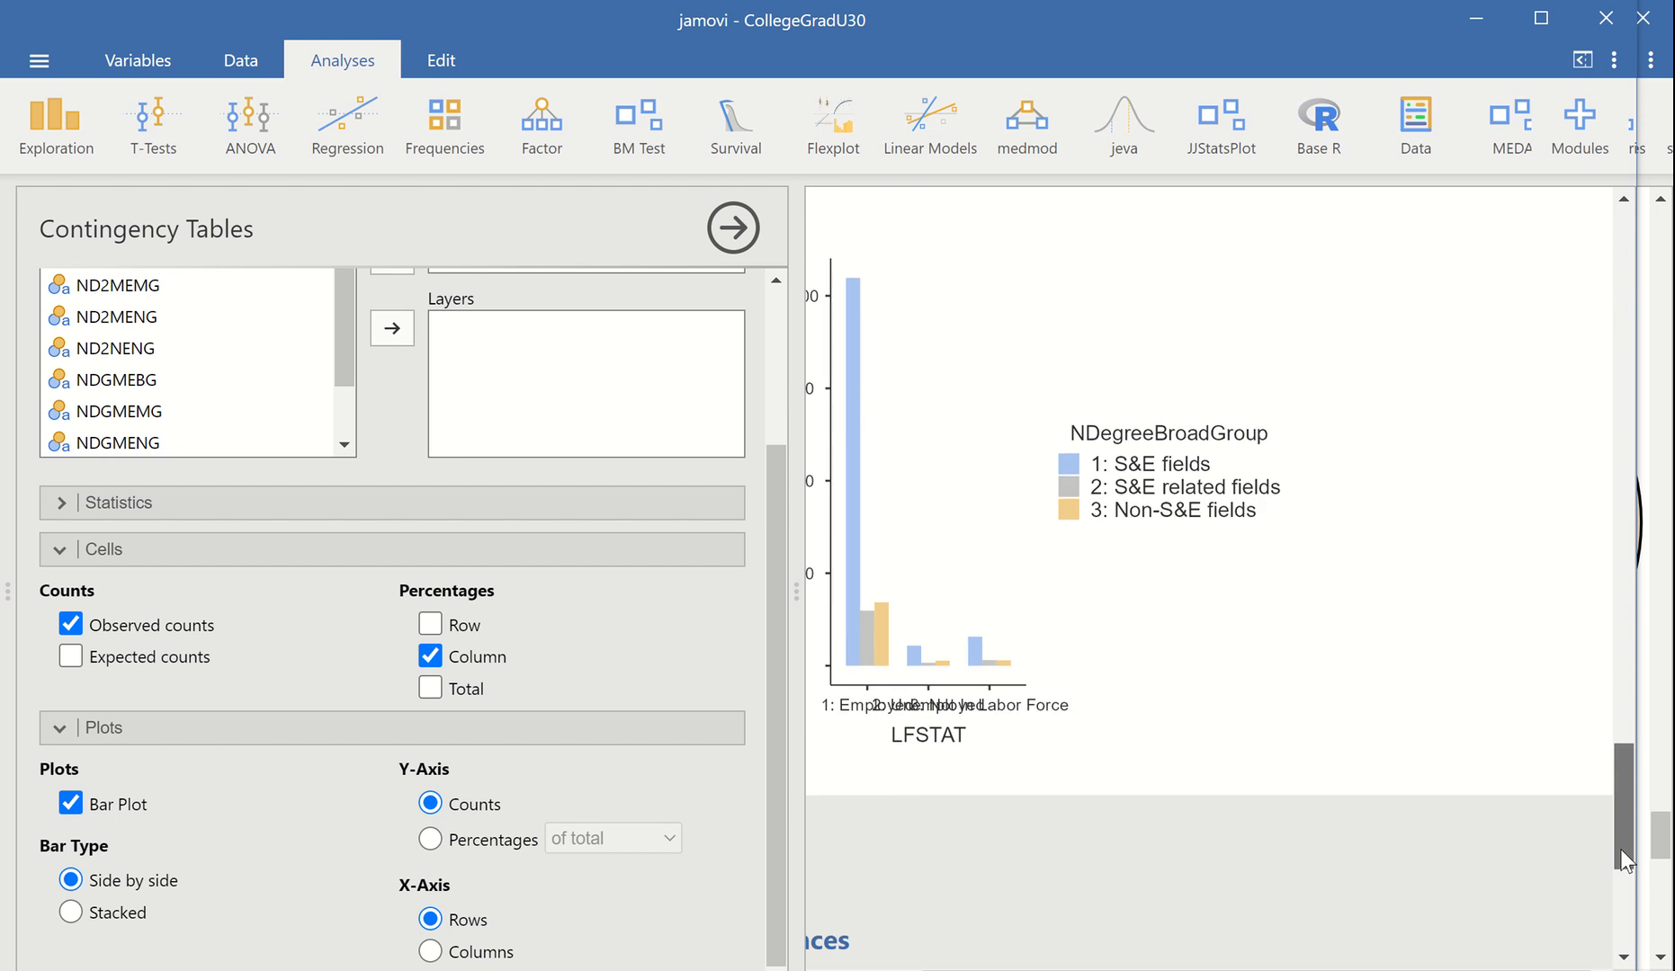
{"action": "left_click", "coordinate": [430, 952]}
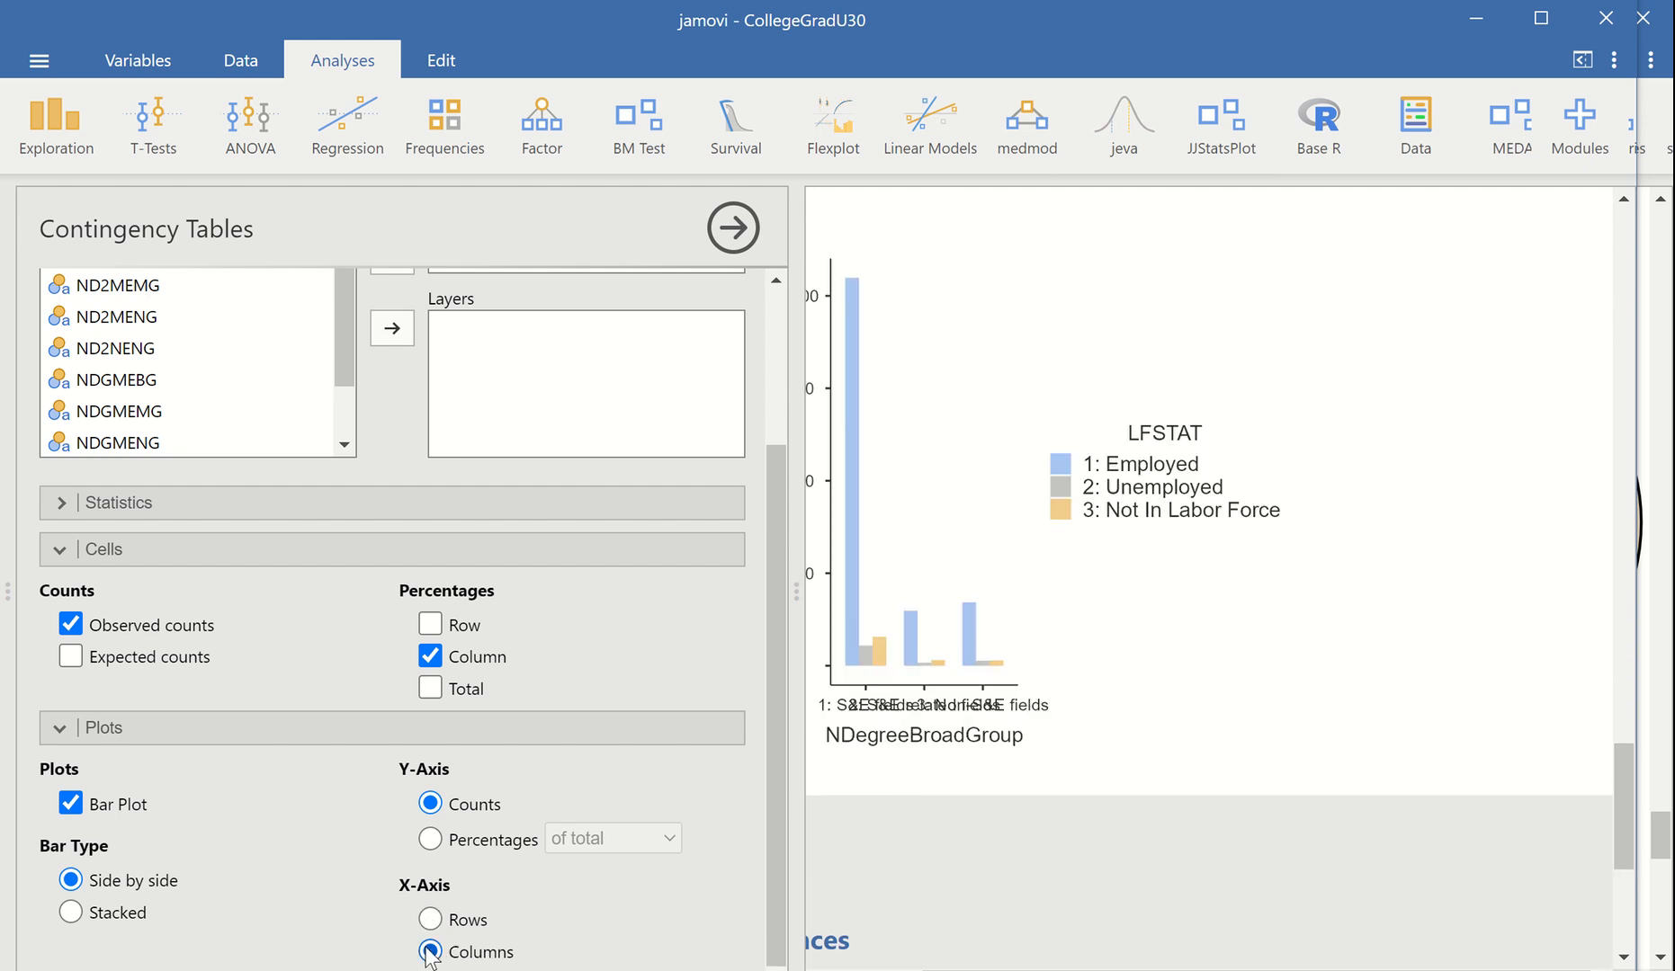
{"action": "left_click", "coordinate": [71, 914]}
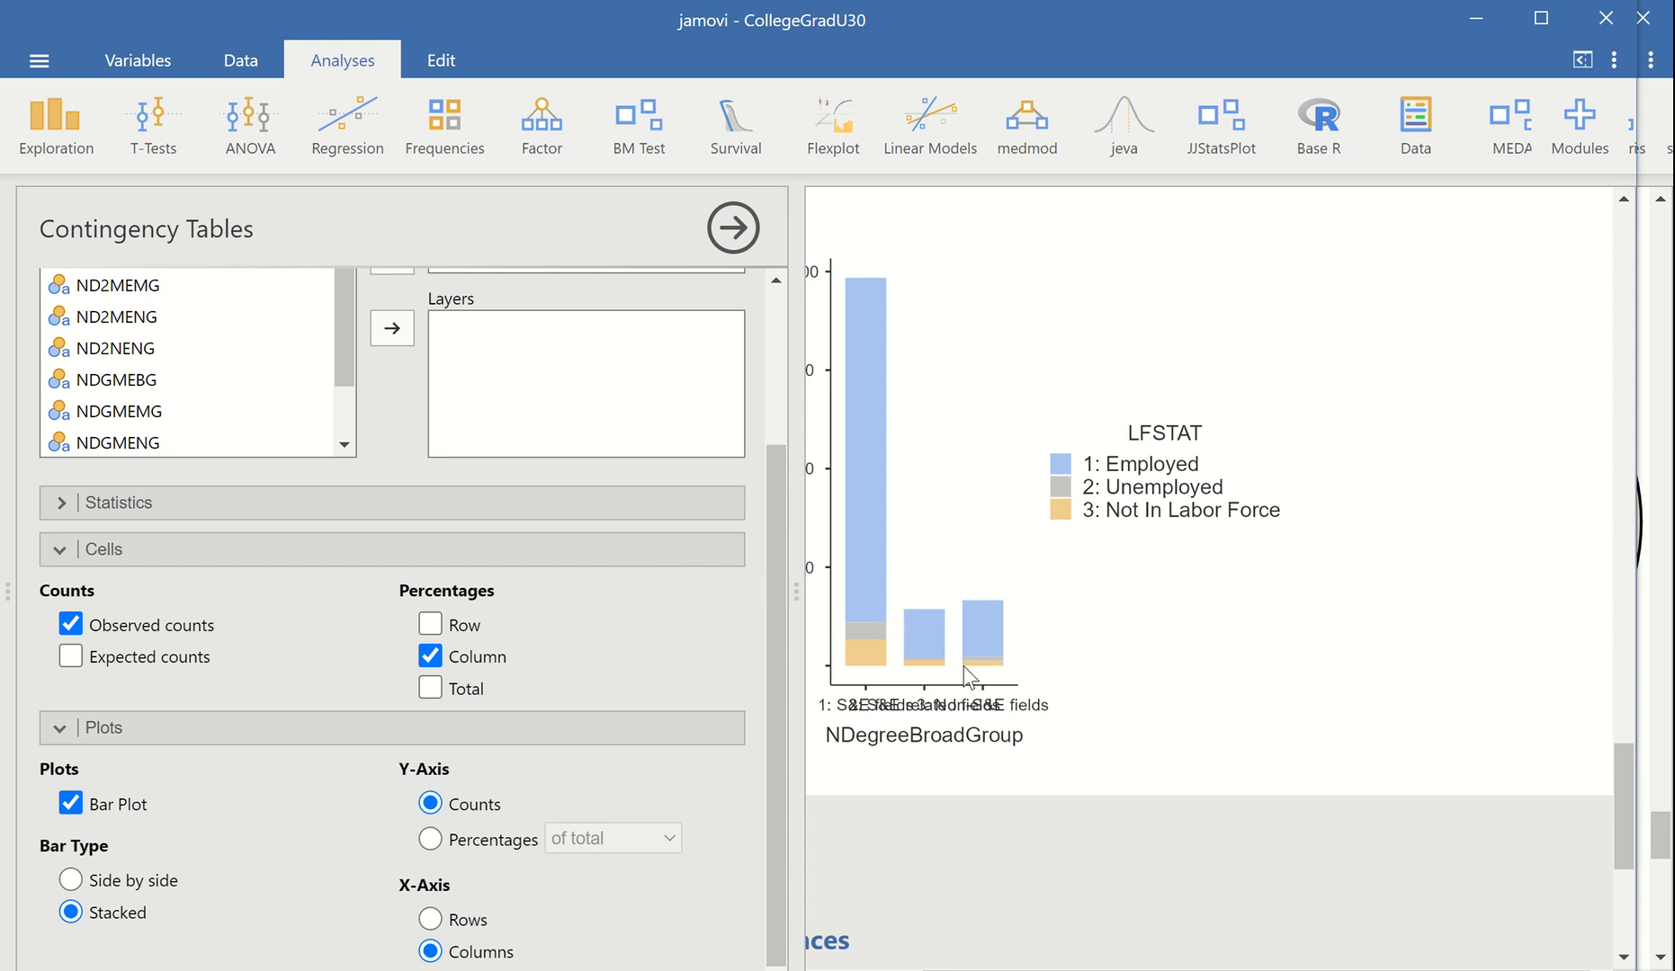
Examine the stacked bar plot together with the column percentages and the chi-square test
{"action": "scroll", "coordinate": [1039, 722], "scroll_direction": "down", "scroll_amount": 3}
{"action": "scroll", "coordinate": [1039, 733], "scroll_direction": "up", "scroll_amount": 4}
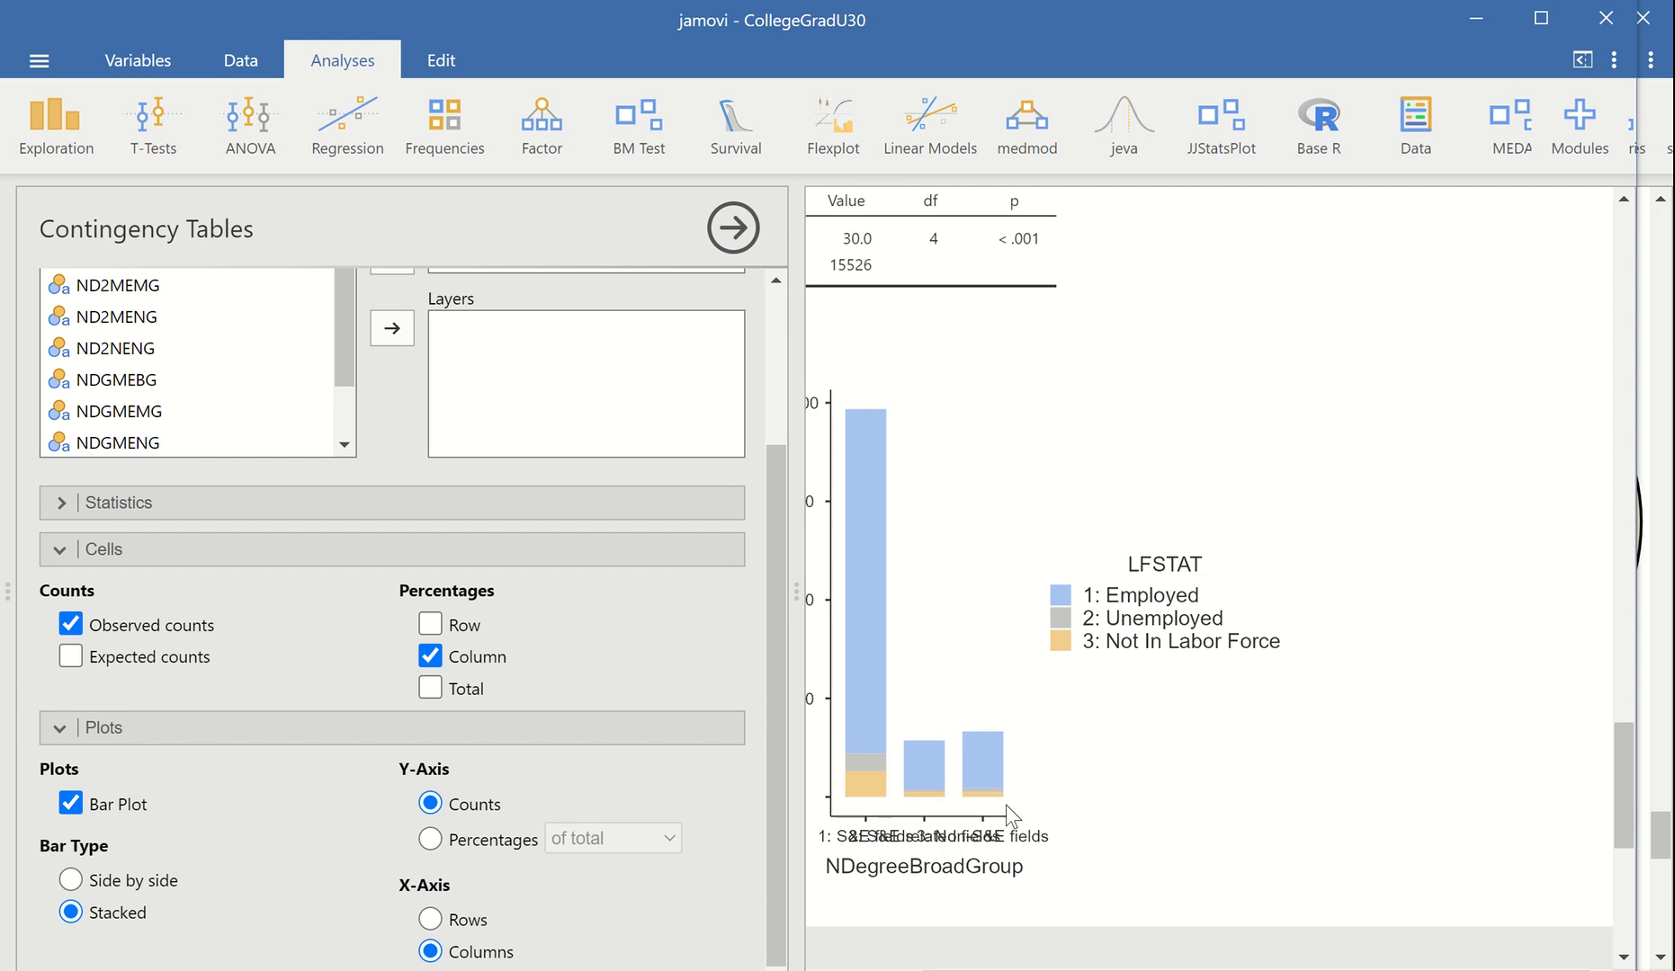
{"action": "scroll", "coordinate": [1025, 807], "scroll_direction": "down", "scroll_amount": 1}
{"action": "scroll", "coordinate": [1028, 803], "scroll_direction": "down", "scroll_amount": 1}
{"action": "scroll", "coordinate": [1028, 803], "scroll_direction": "up", "scroll_amount": 5}
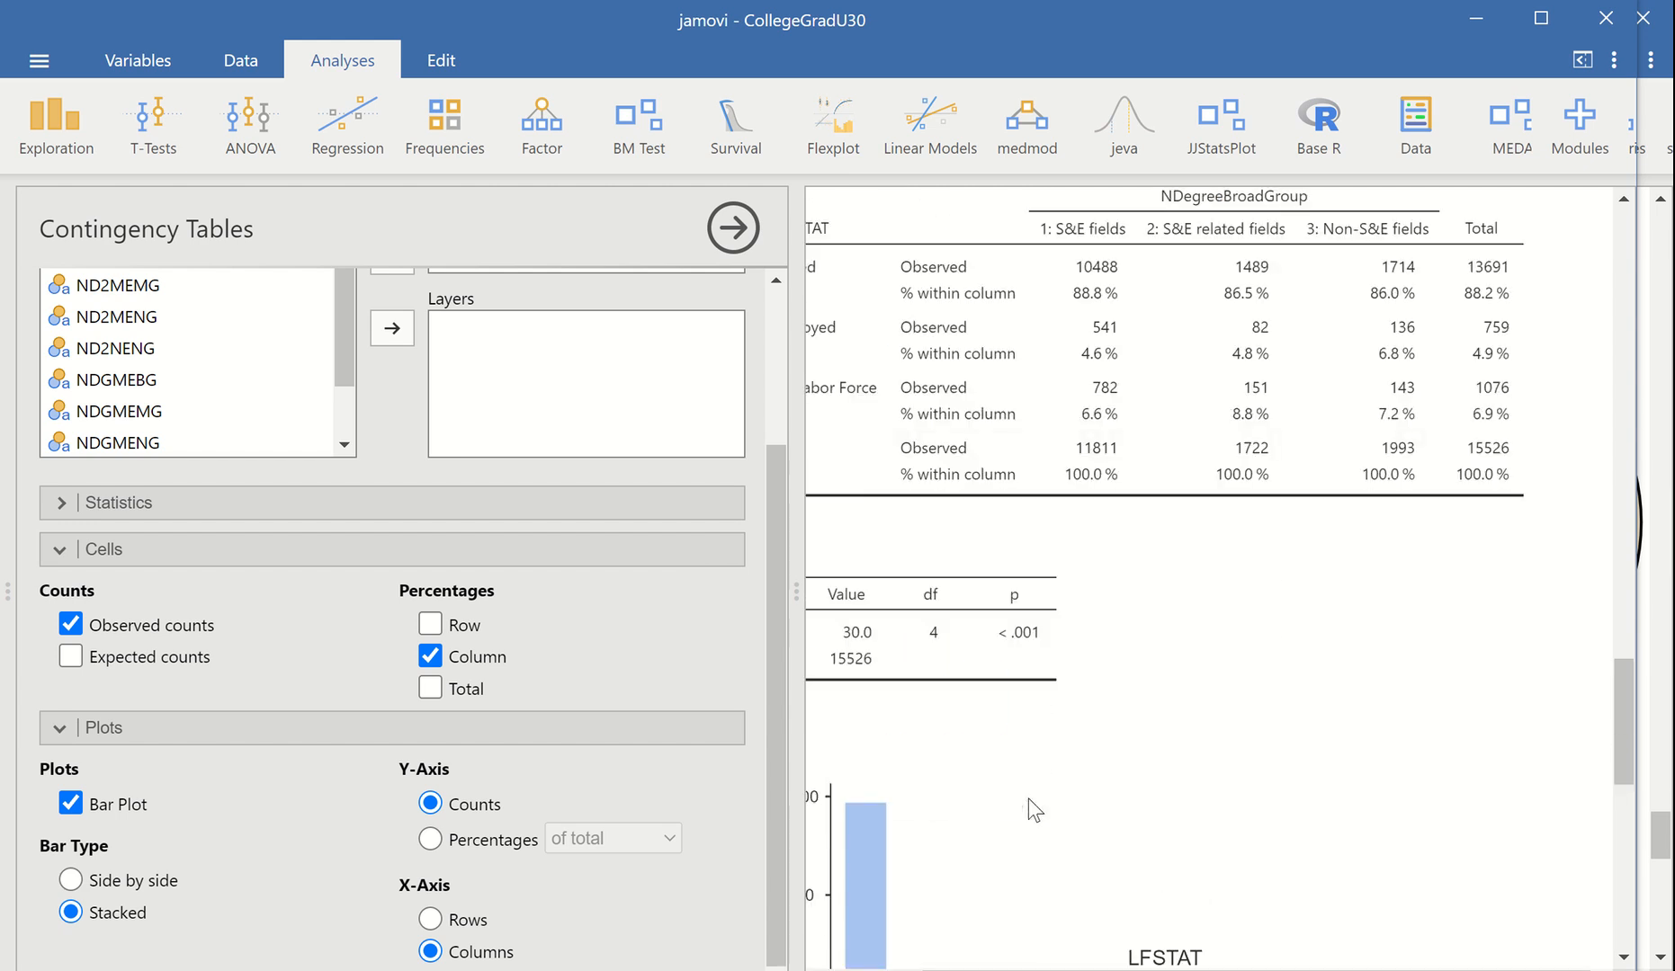
{"action": "scroll", "coordinate": [1034, 803], "scroll_direction": "down", "scroll_amount": 1}
{"action": "left_click_drag", "start_coordinate": [1027, 970], "coordinate": [933, 970]}
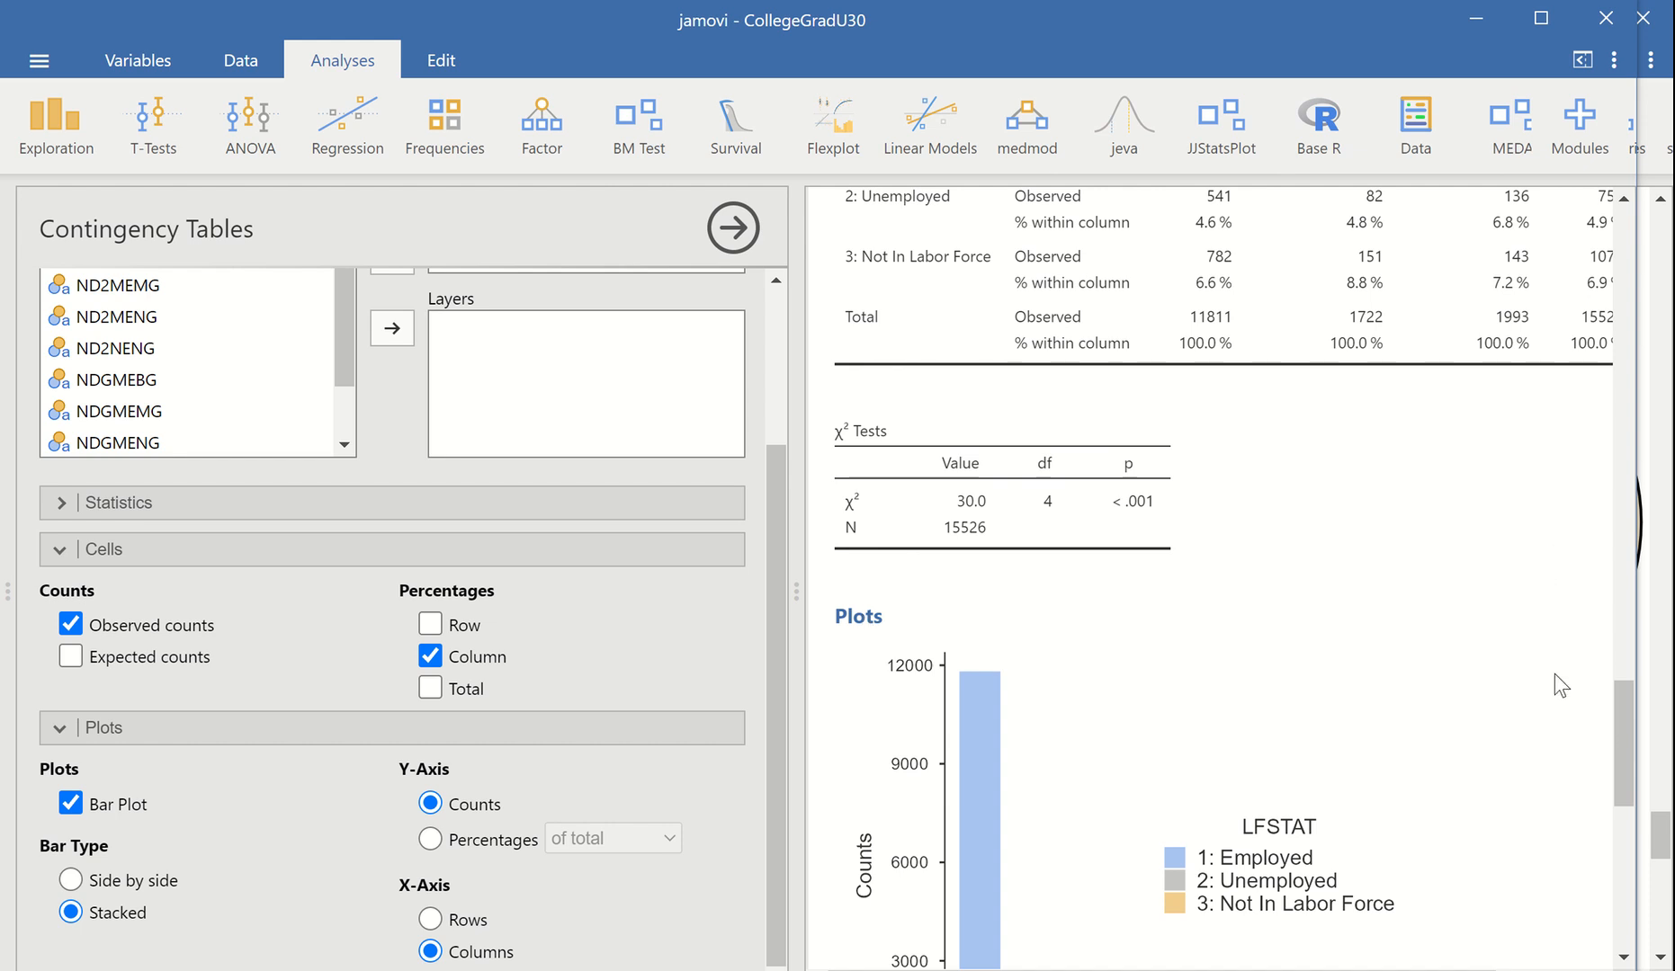
{"action": "mouse_move", "coordinate": [1625, 718]}
{"action": "left_mouse_down"}
{"action": "mouse_move", "coordinate": [1622, 795]}
{"action": "mouse_move", "coordinate": [1605, 660]}
{"action": "mouse_move", "coordinate": [1606, 704]}
{"action": "left_mouse_up"}
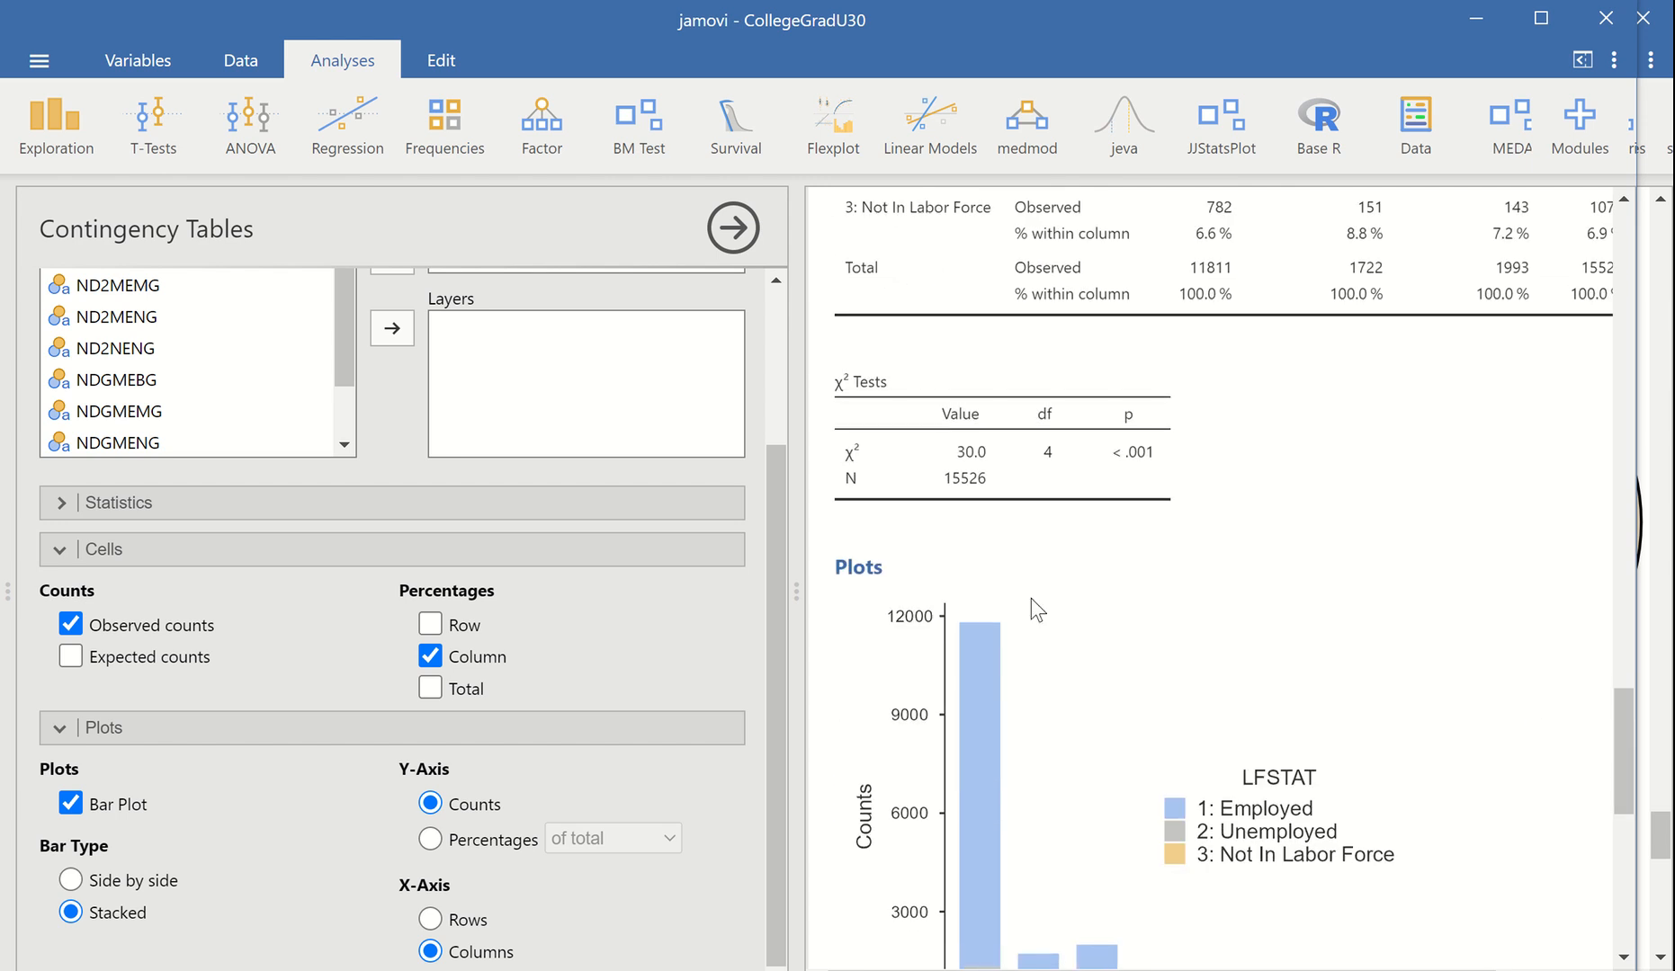
Look up the file formats offered for exporting the bar plot image, leave without exporting and review the plot and table
{"action": "right_click", "coordinate": [852, 572]}
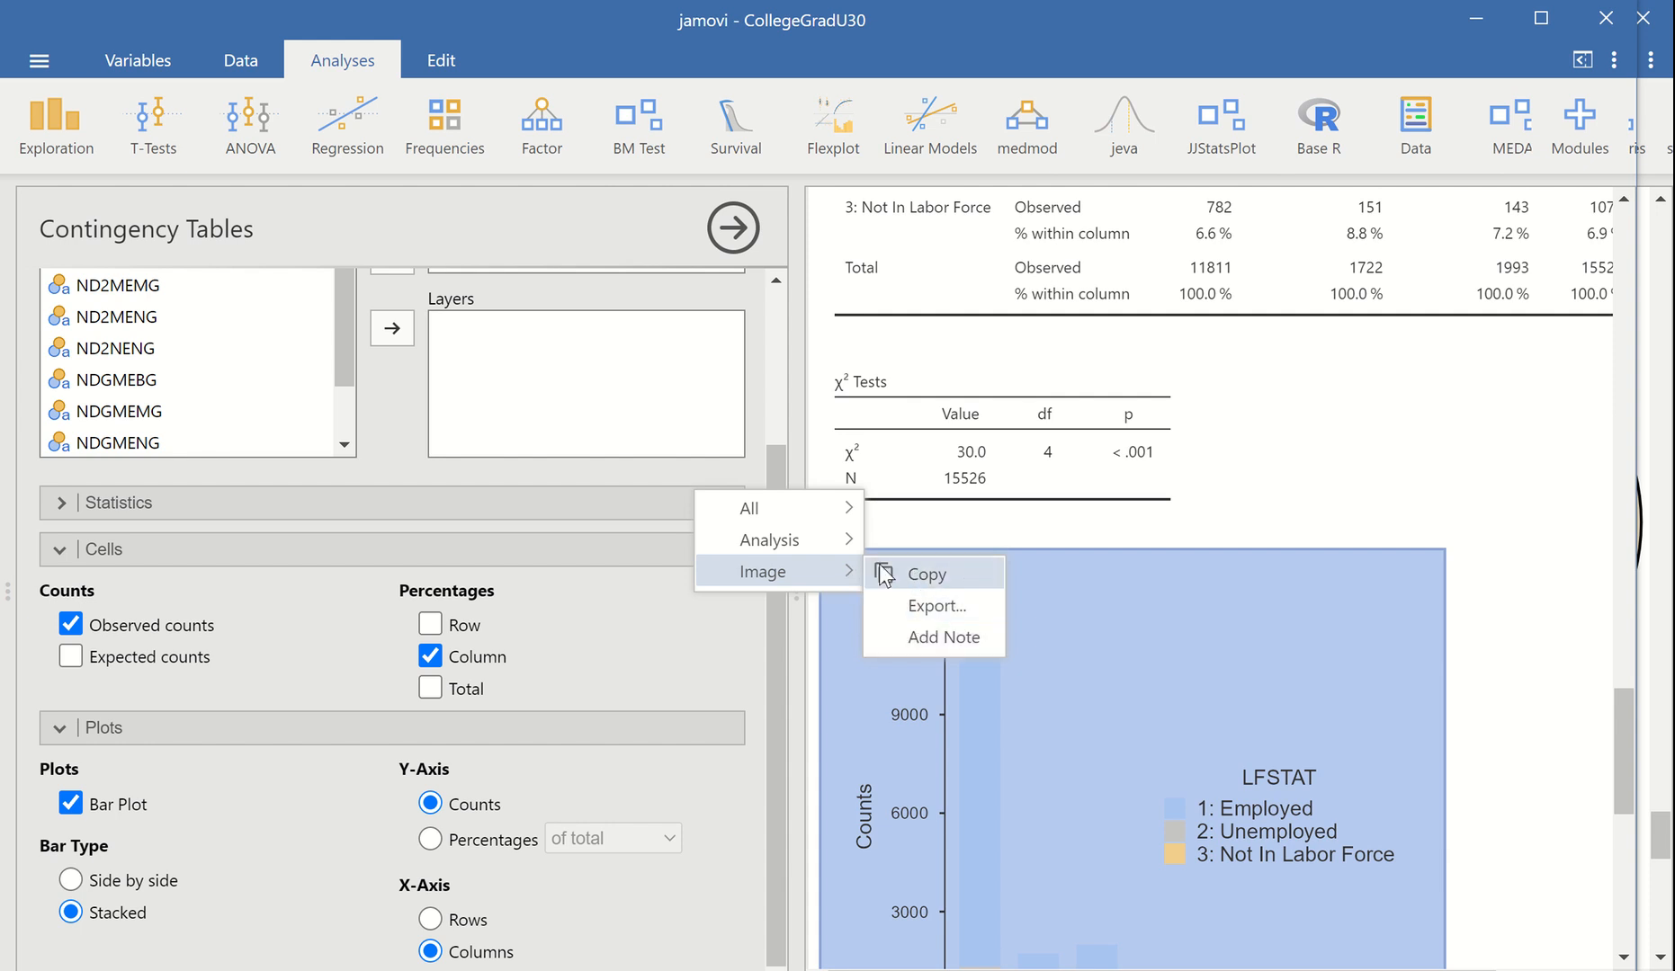
{"action": "mouse_move", "coordinate": [857, 552]}
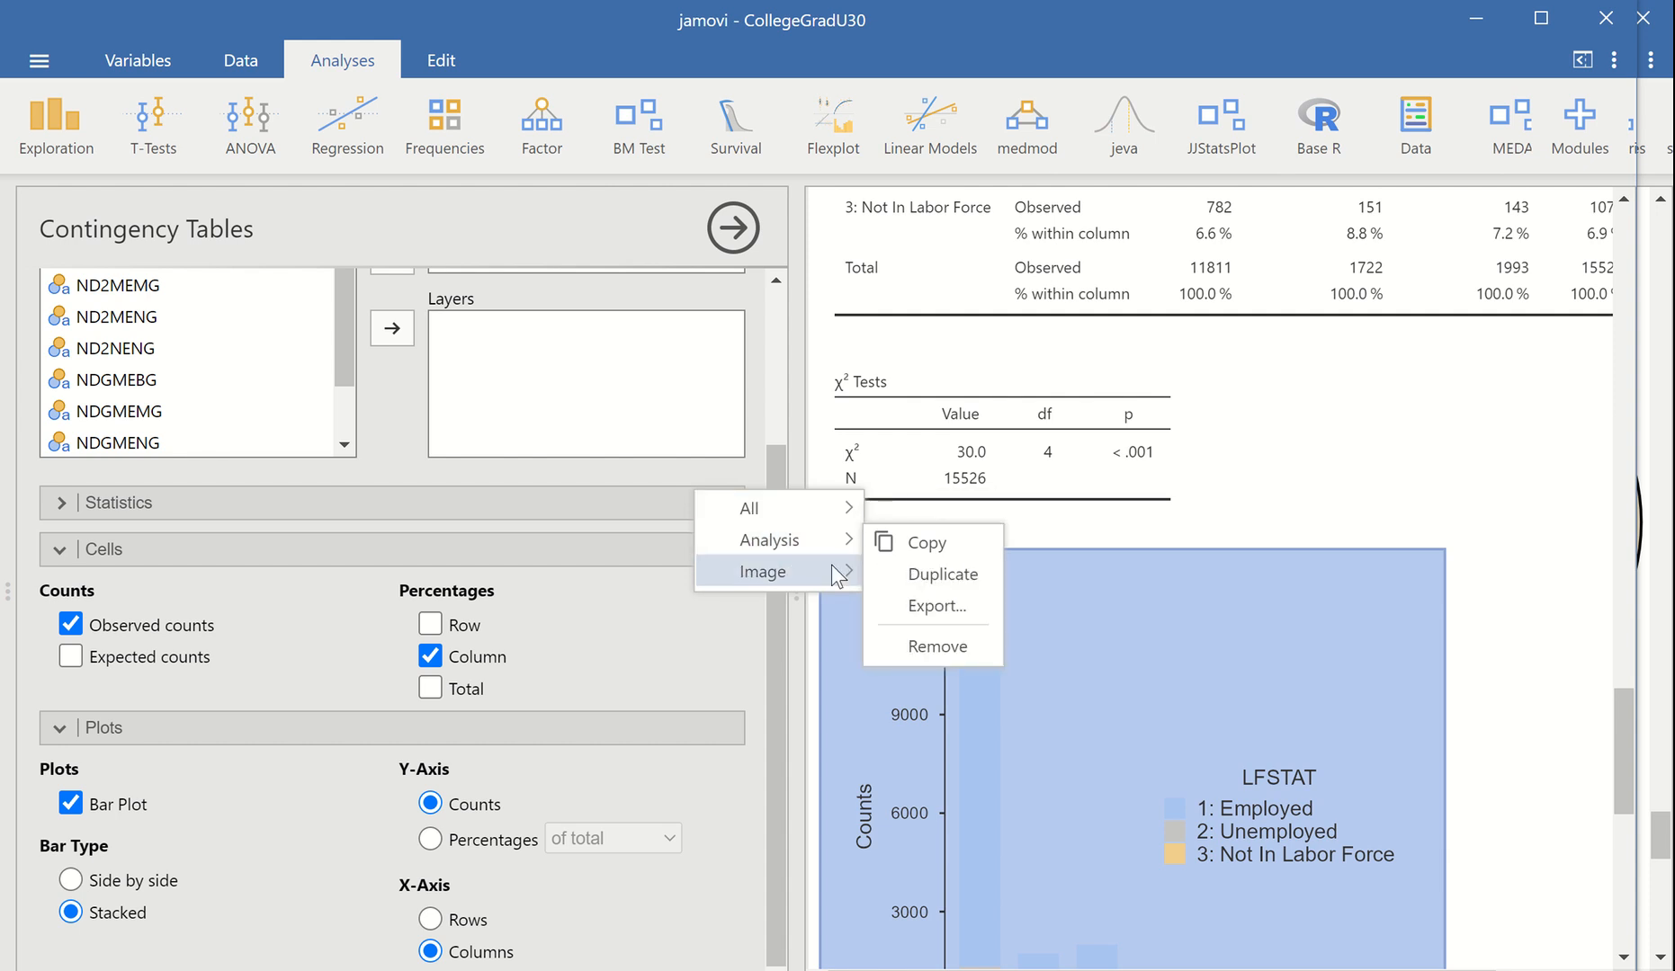
{"action": "left_click", "coordinate": [939, 613]}
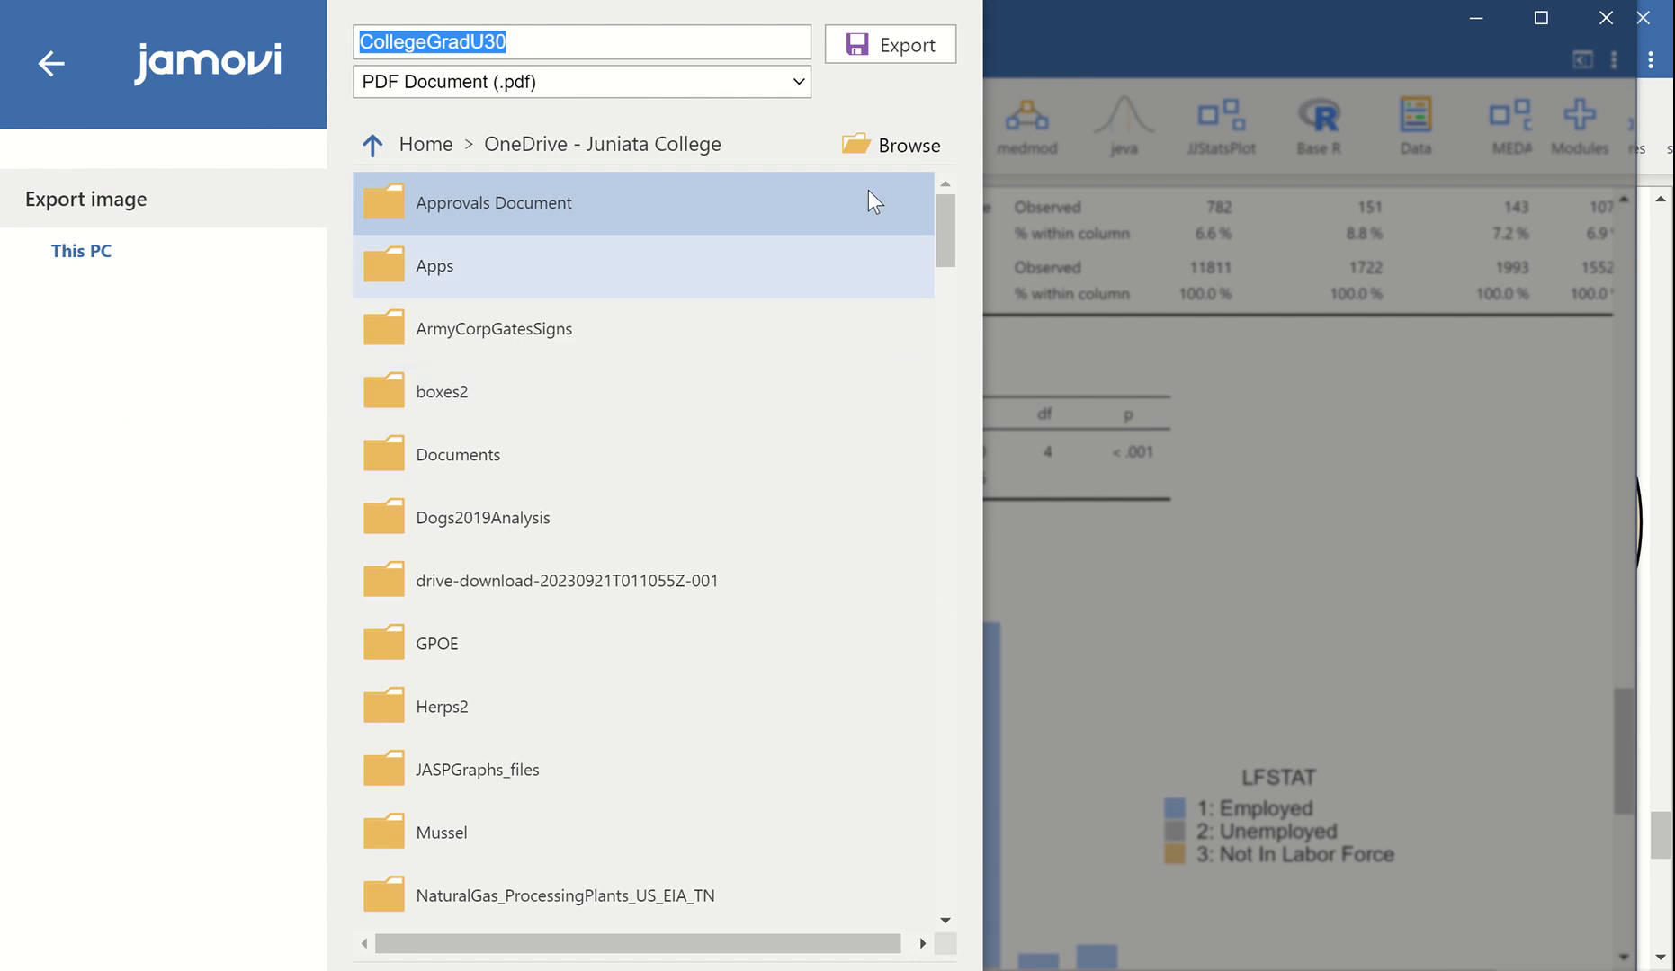
{"action": "left_click", "coordinate": [800, 80]}
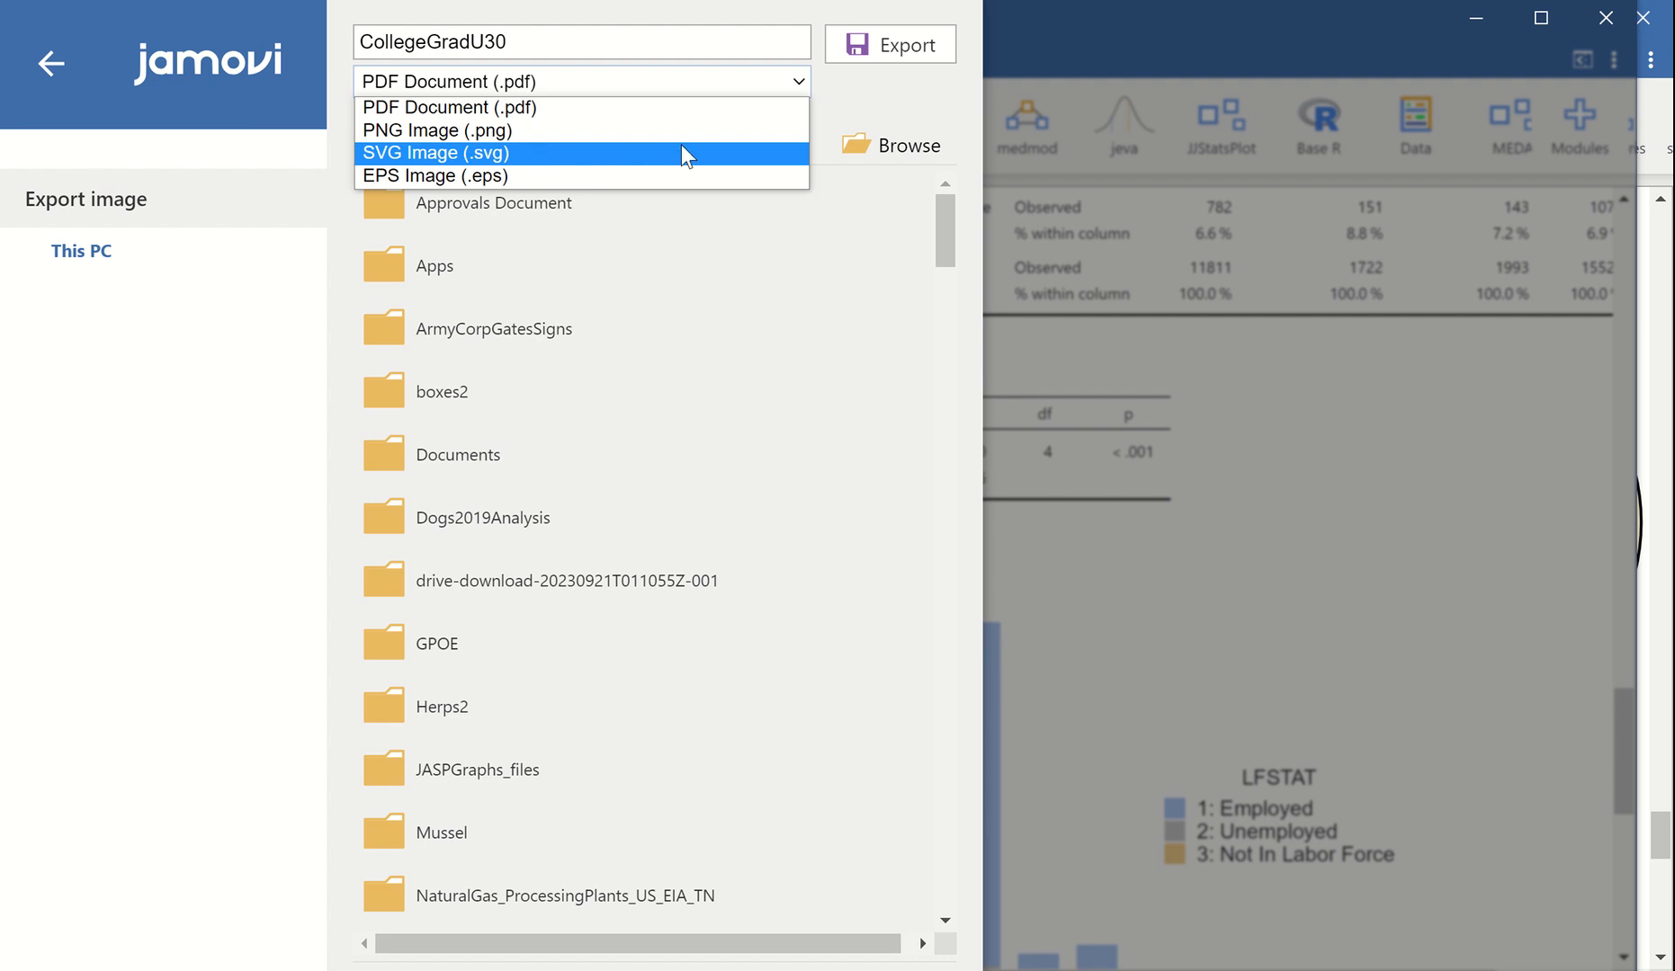
{"action": "left_click", "coordinate": [1284, 506]}
{"action": "left_click", "coordinate": [1284, 505]}
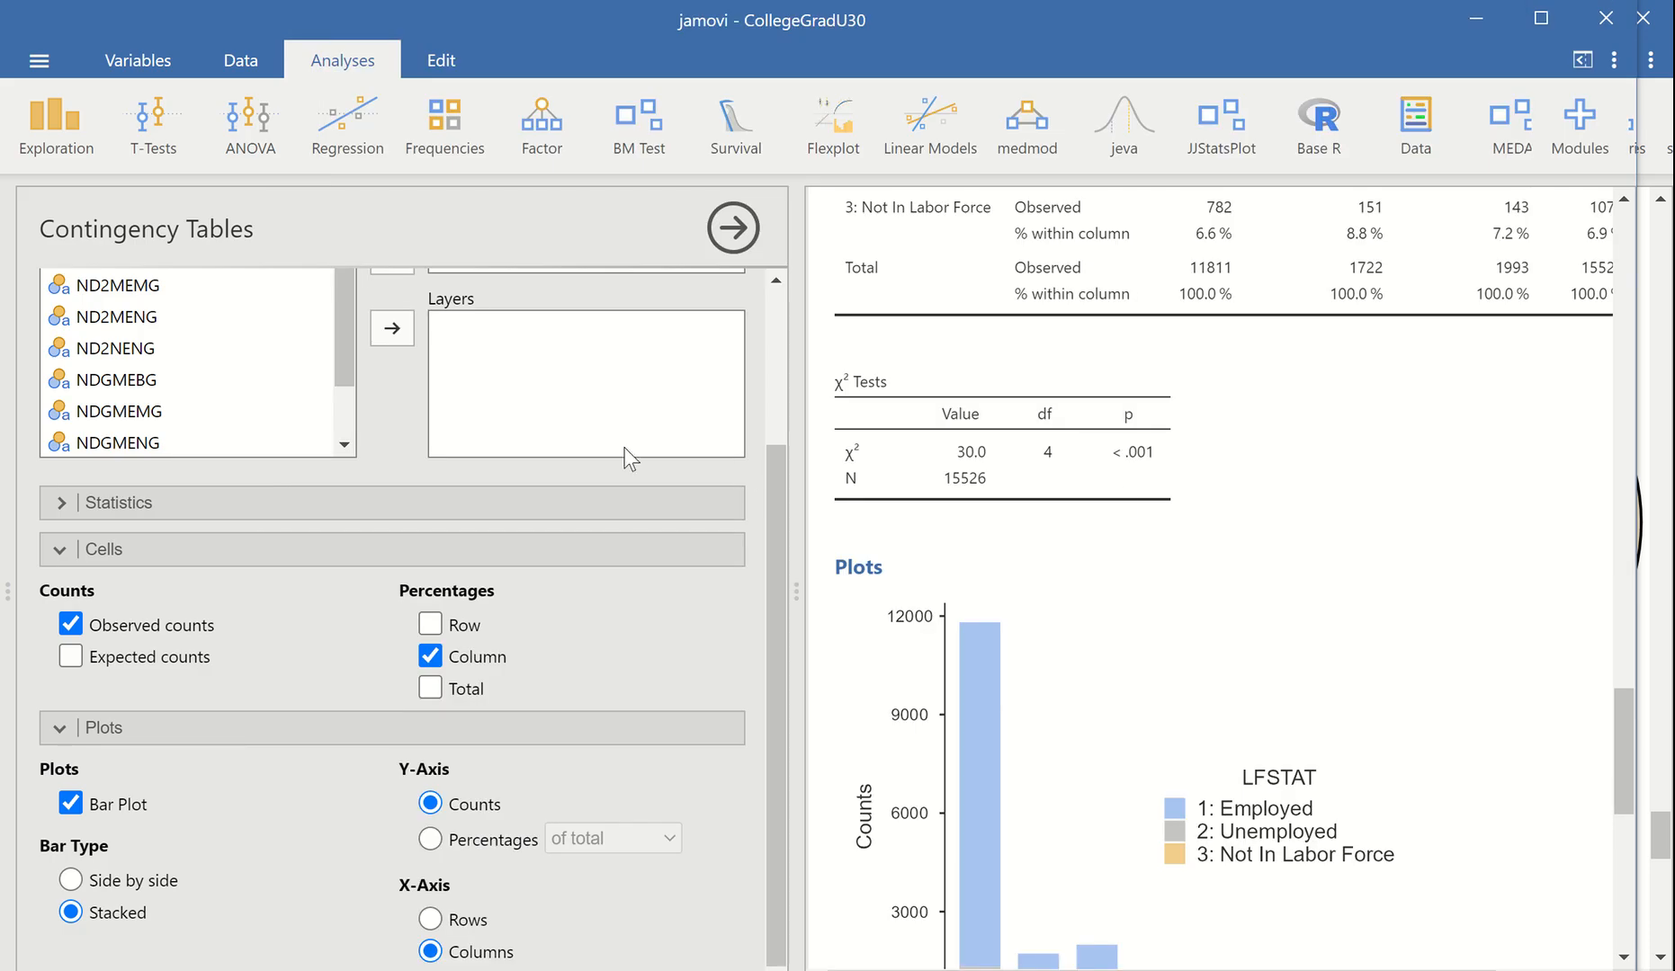
{"action": "scroll", "coordinate": [812, 618], "scroll_direction": "down", "scroll_amount": 5}
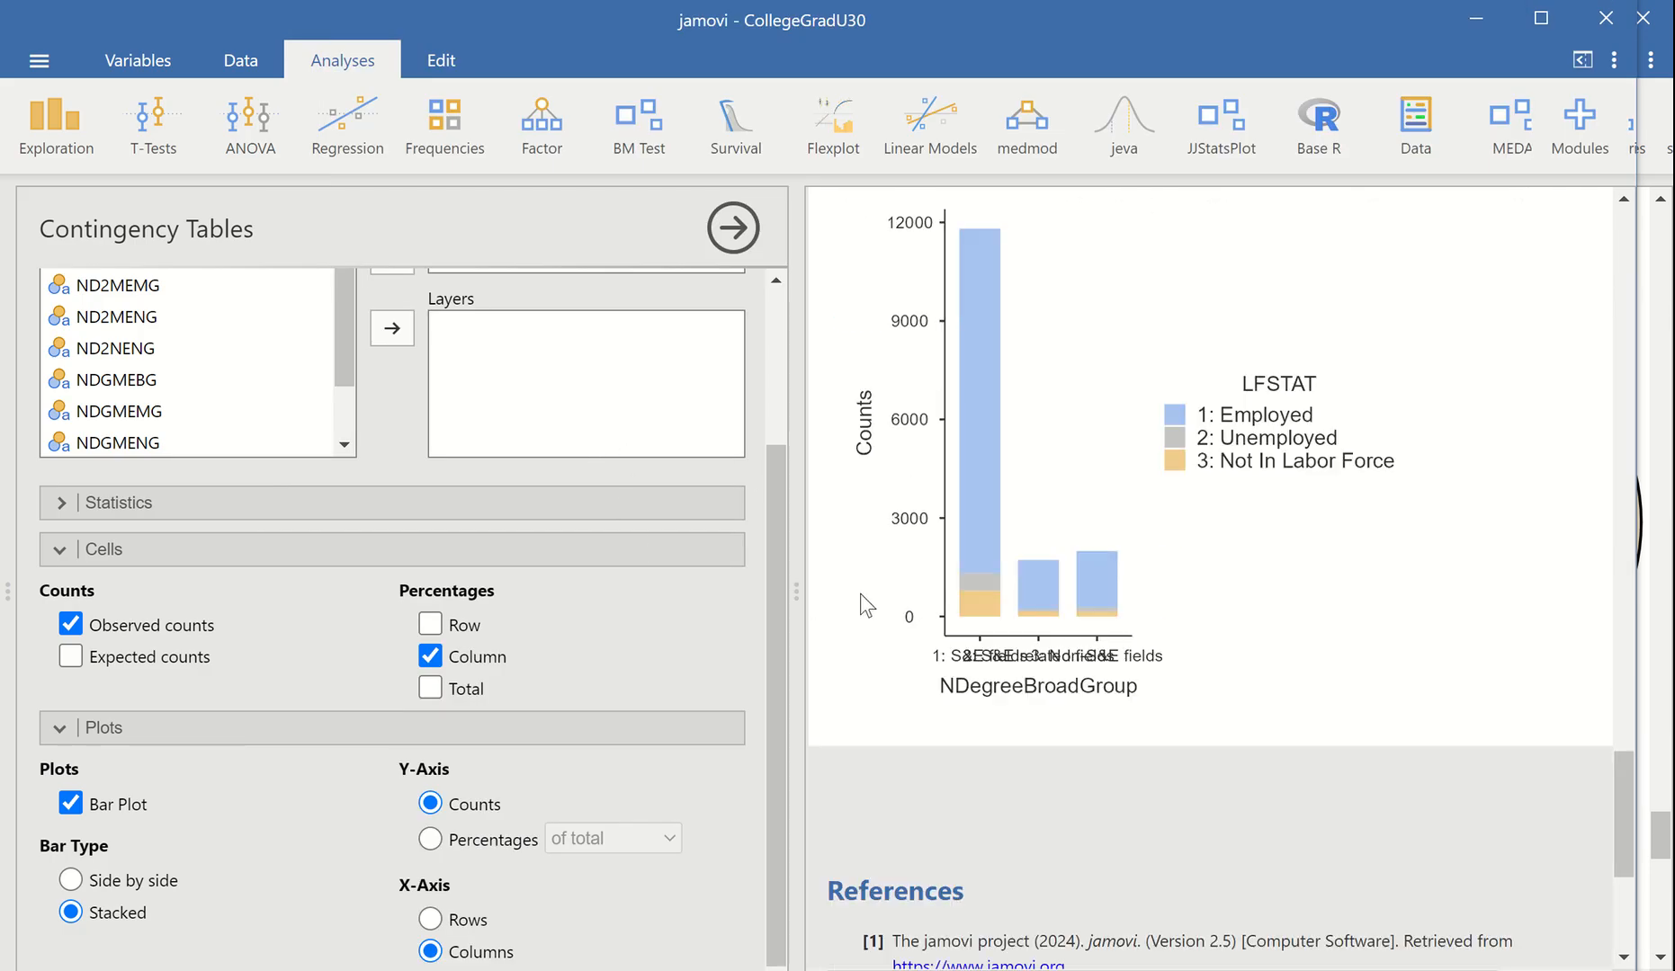
{"action": "scroll", "coordinate": [859, 593], "scroll_direction": "up", "scroll_amount": 8}
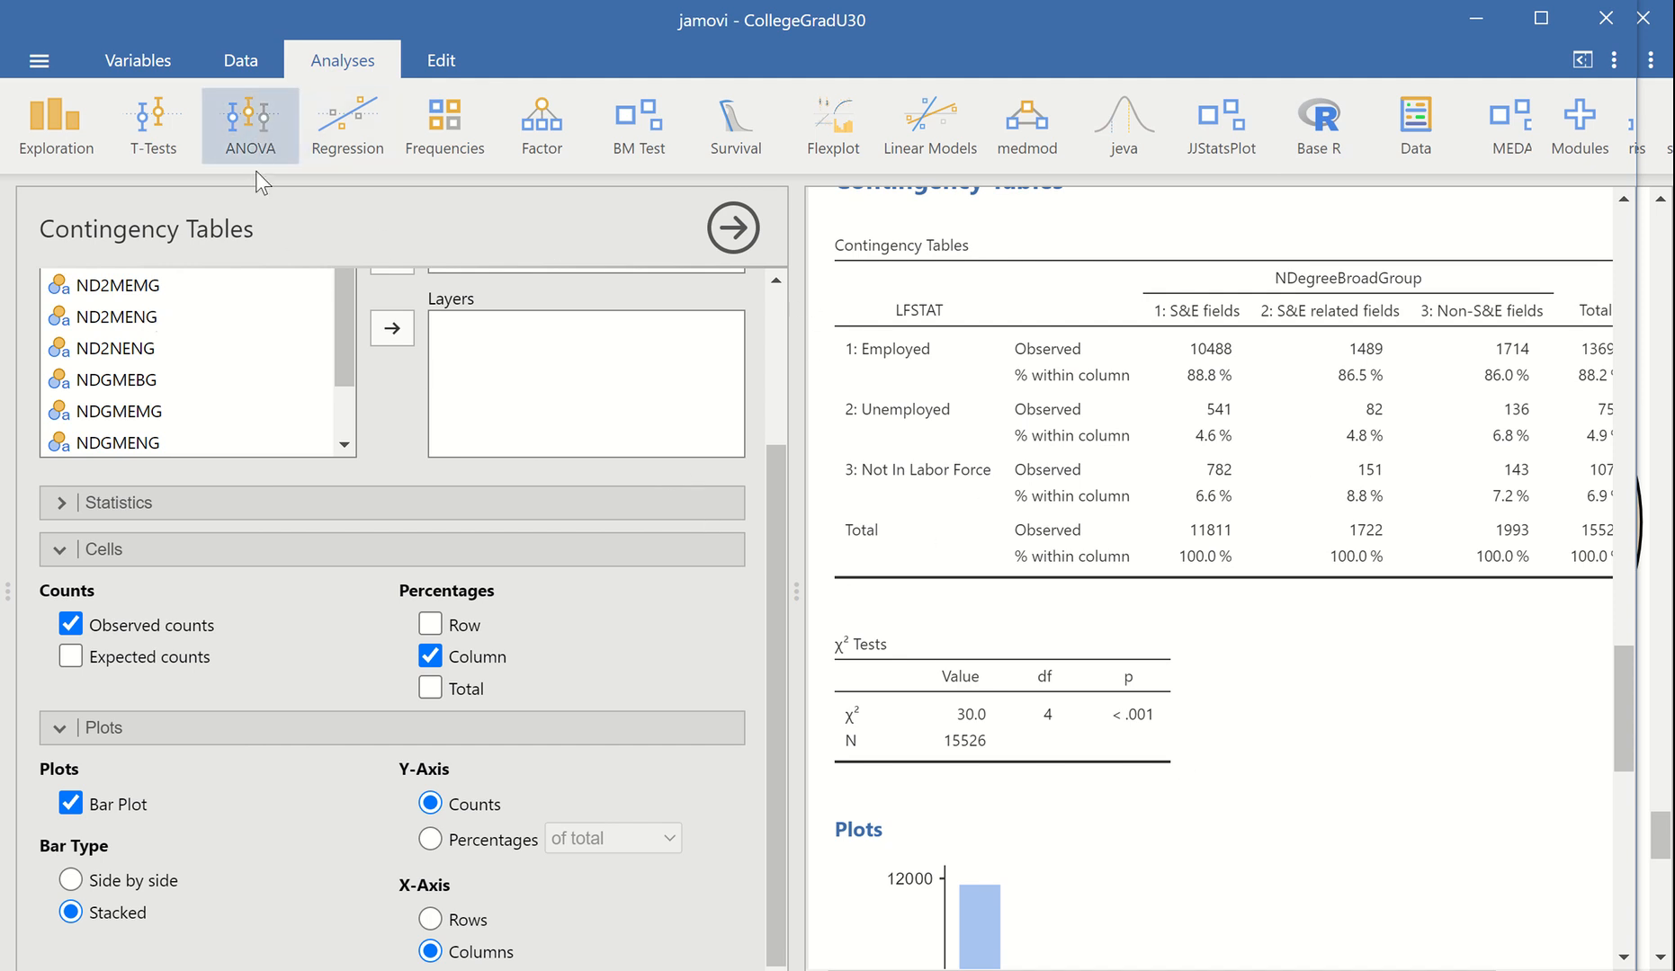
Start a One-Way ANOVA and assign GENDER as its grouping variable
{"action": "left_click", "coordinate": [255, 121]}
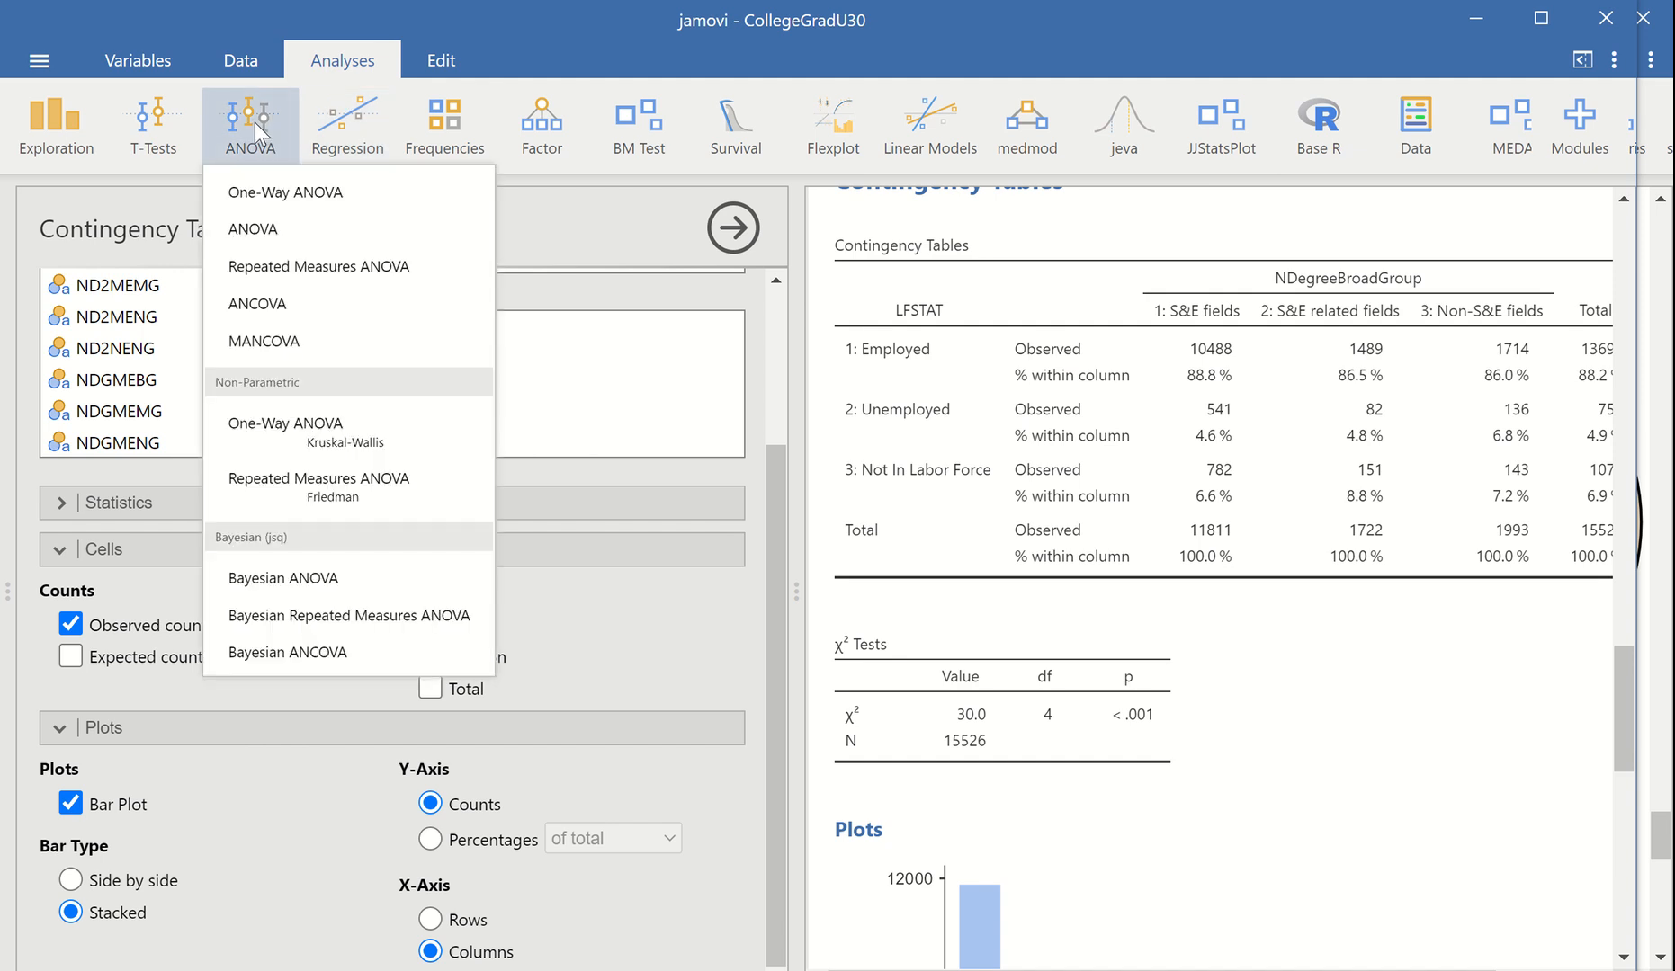
{"action": "left_click", "coordinate": [249, 194]}
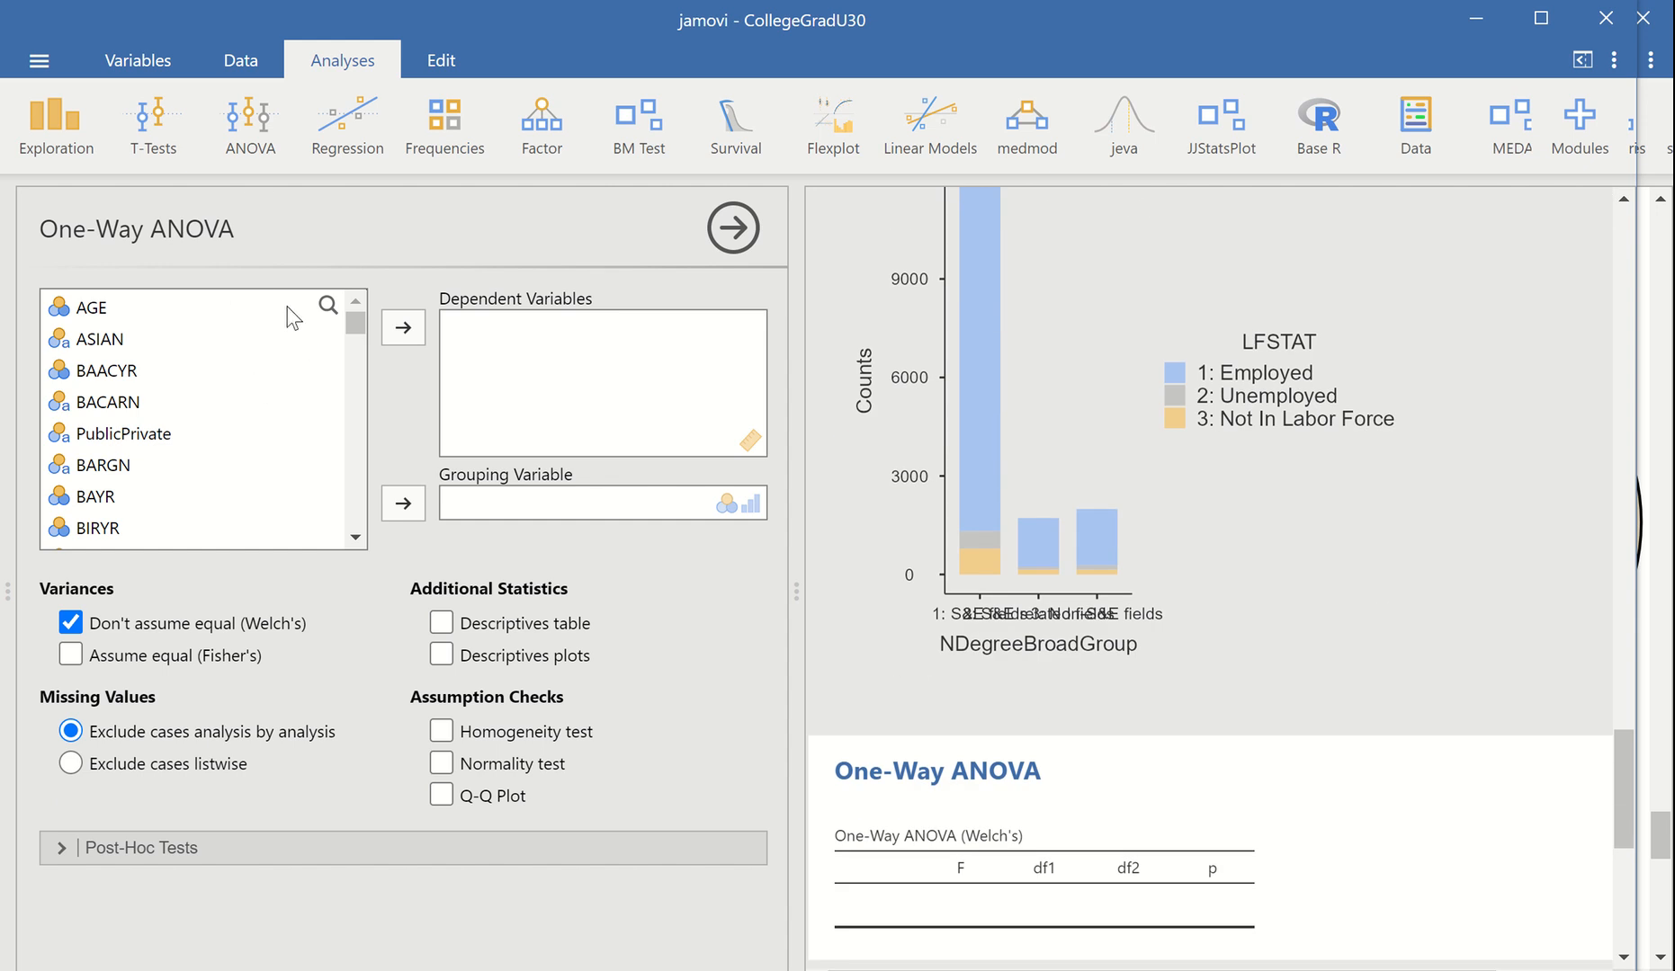
{"action": "left_click", "coordinate": [328, 305]}
{"action": "type", "text": "nd"}
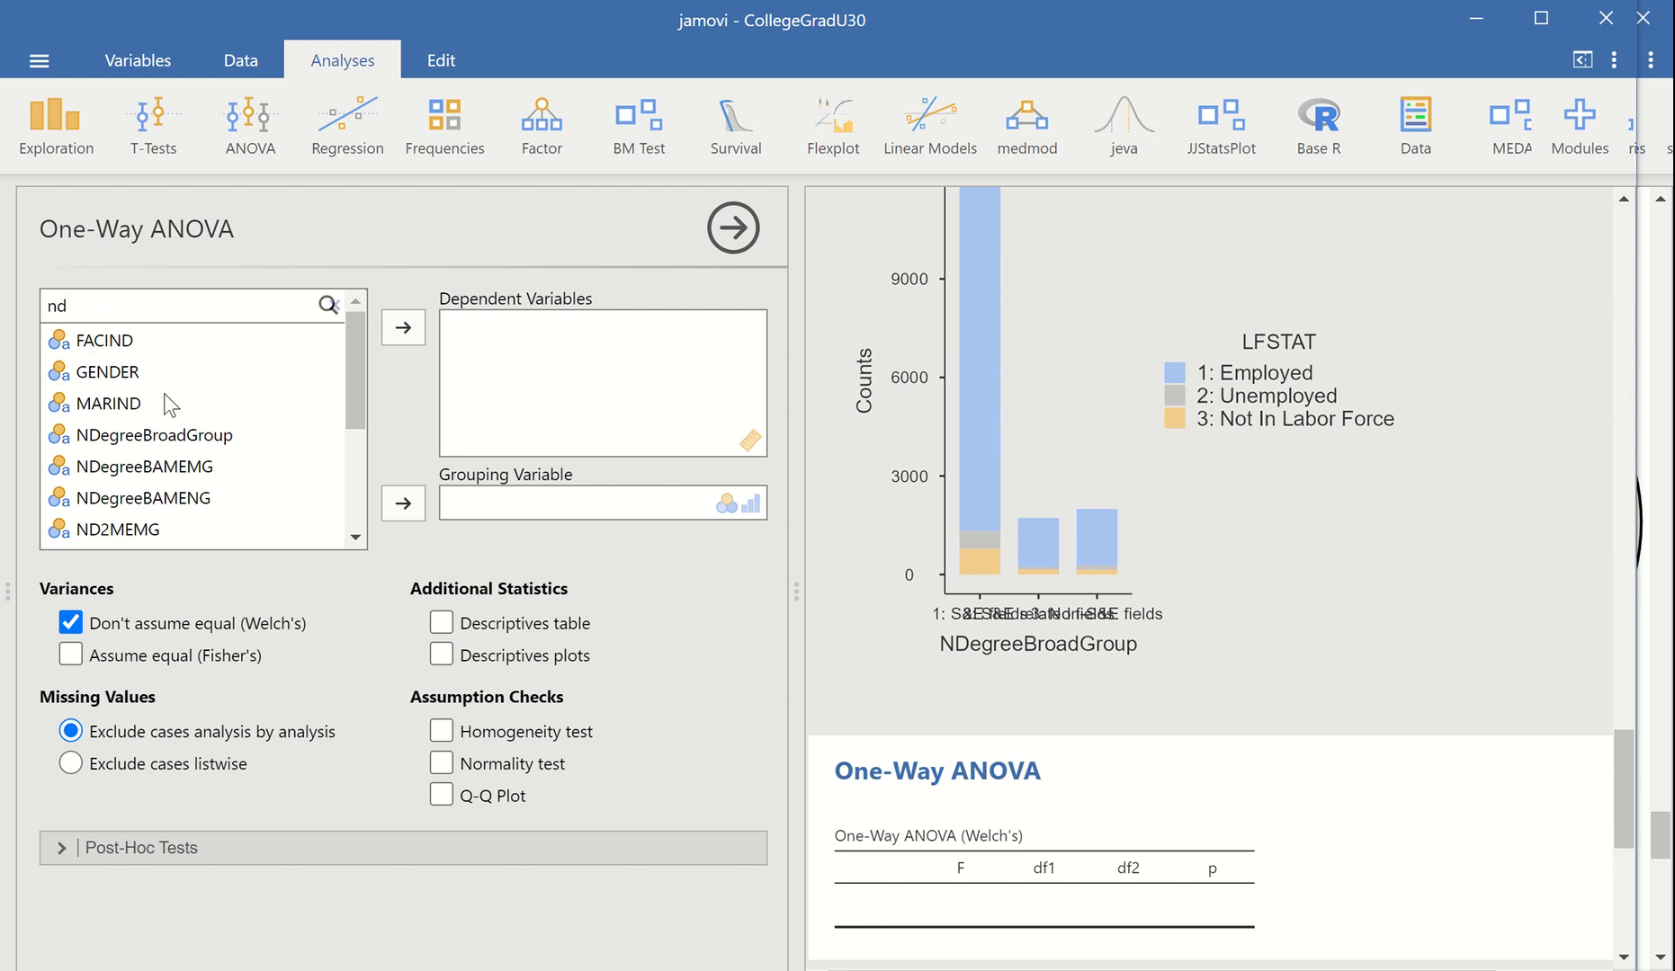
{"action": "left_click", "coordinate": [115, 373]}
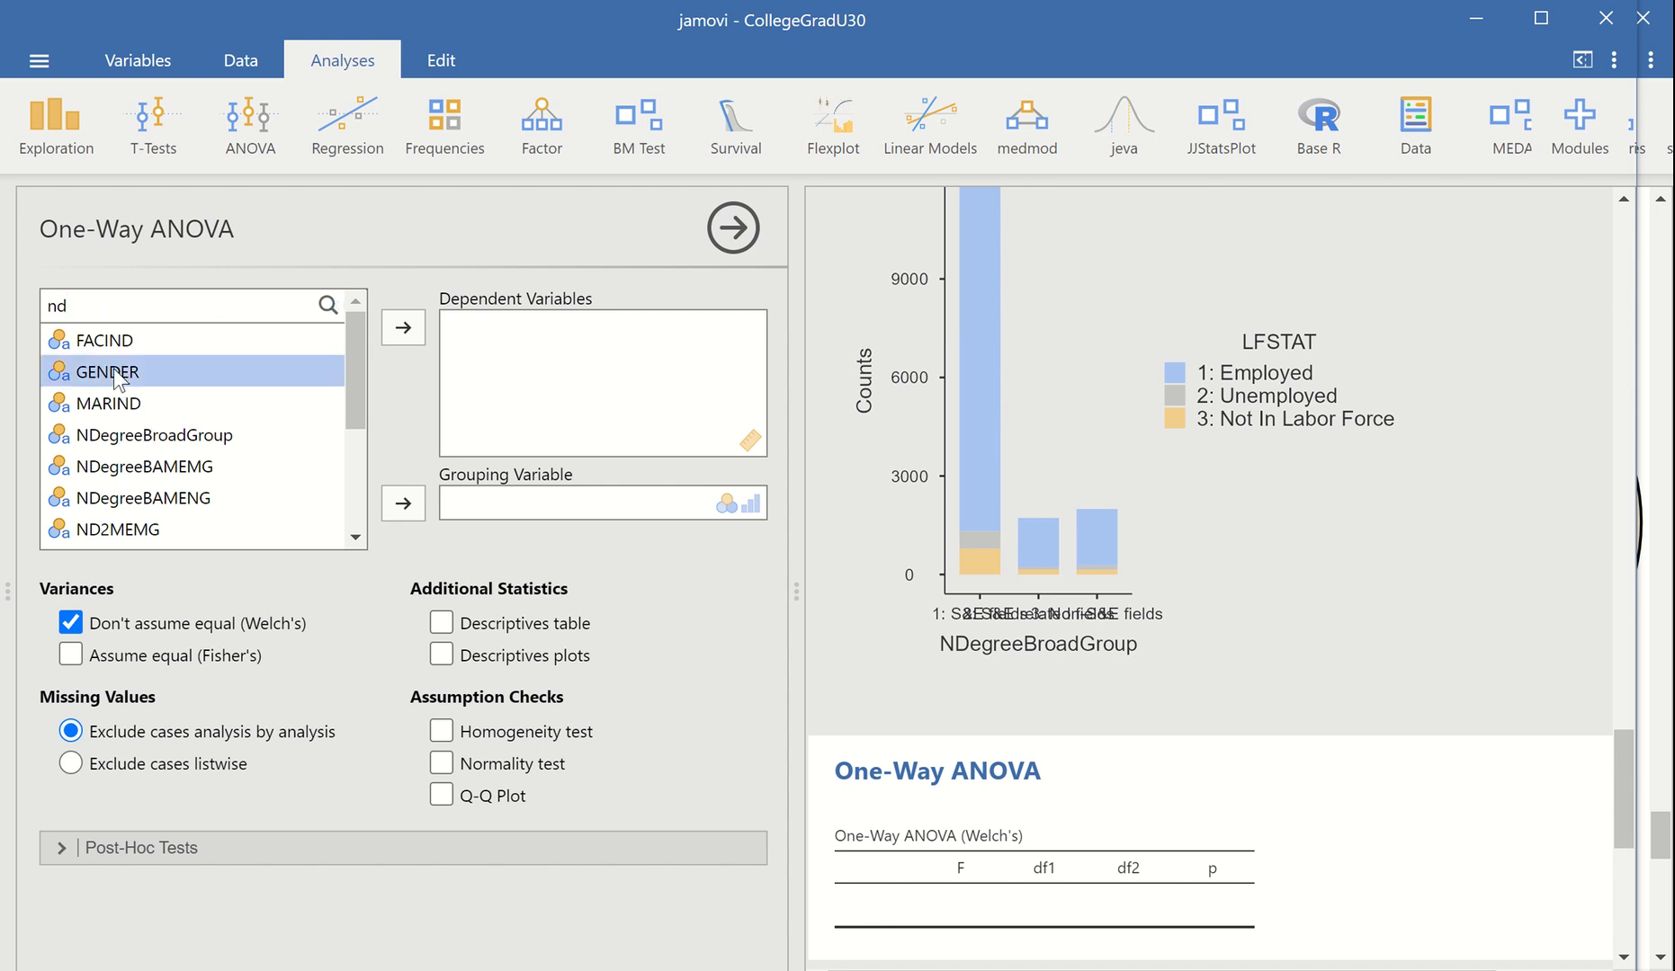
{"action": "left_click", "coordinate": [396, 503]}
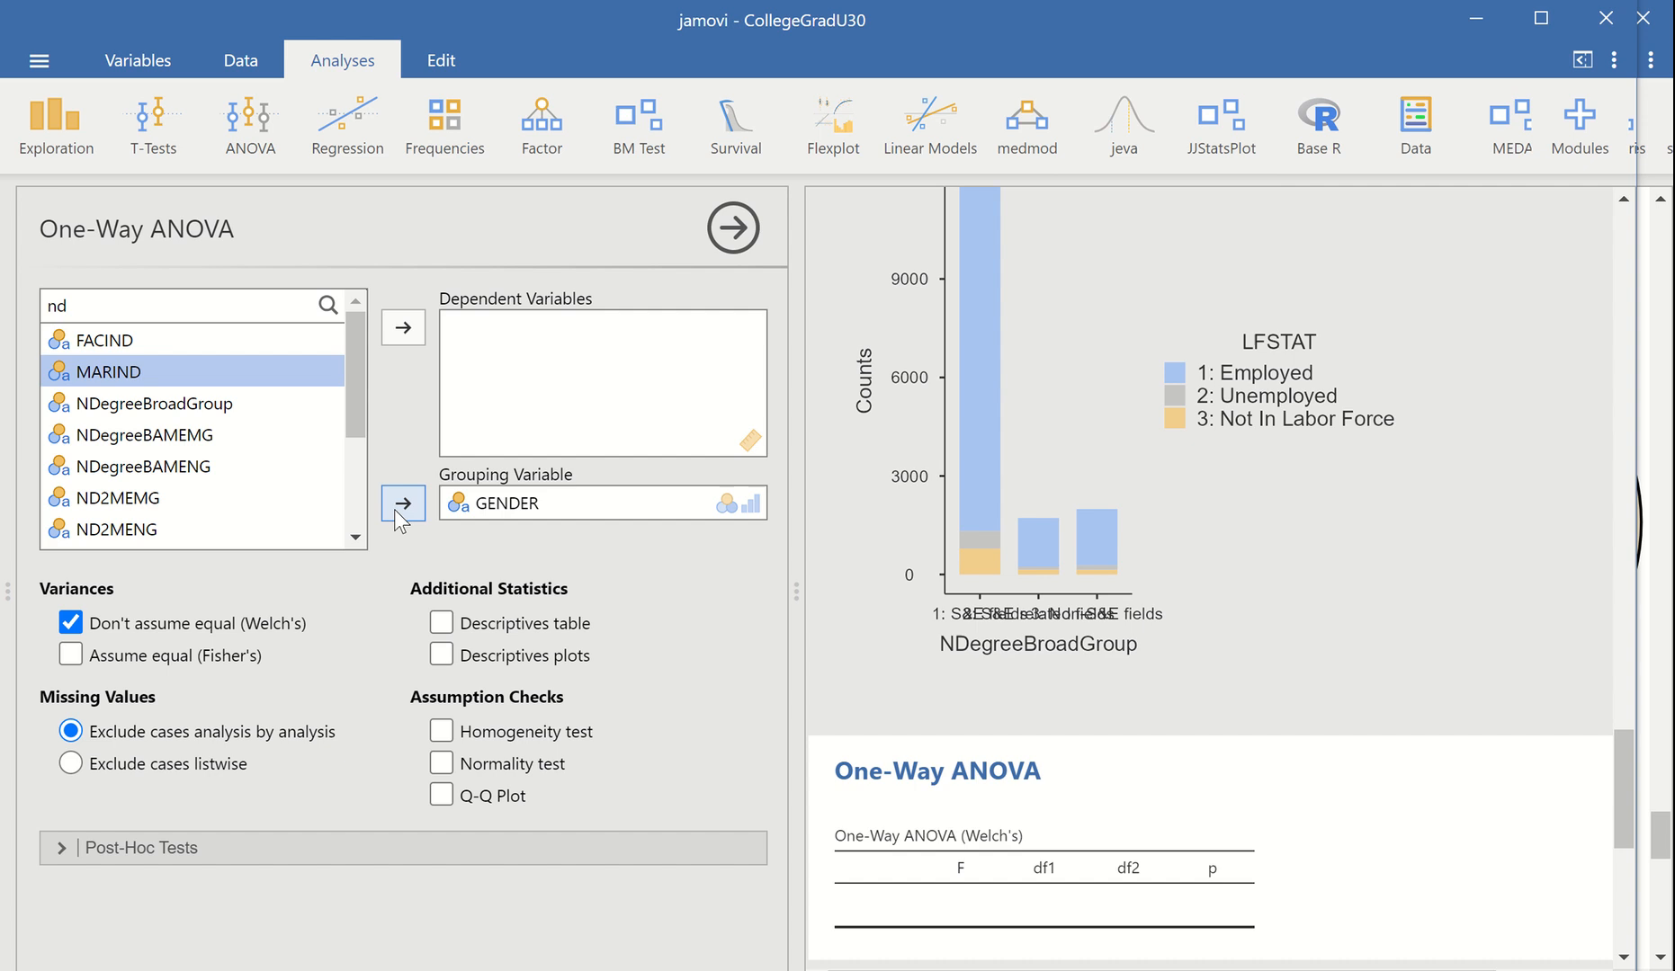
Assign EARN as the One-Way ANOVA's dependent variable and add descriptives plots
{"action": "left_click_drag", "start_coordinate": [86, 307], "coordinate": [13, 313]}
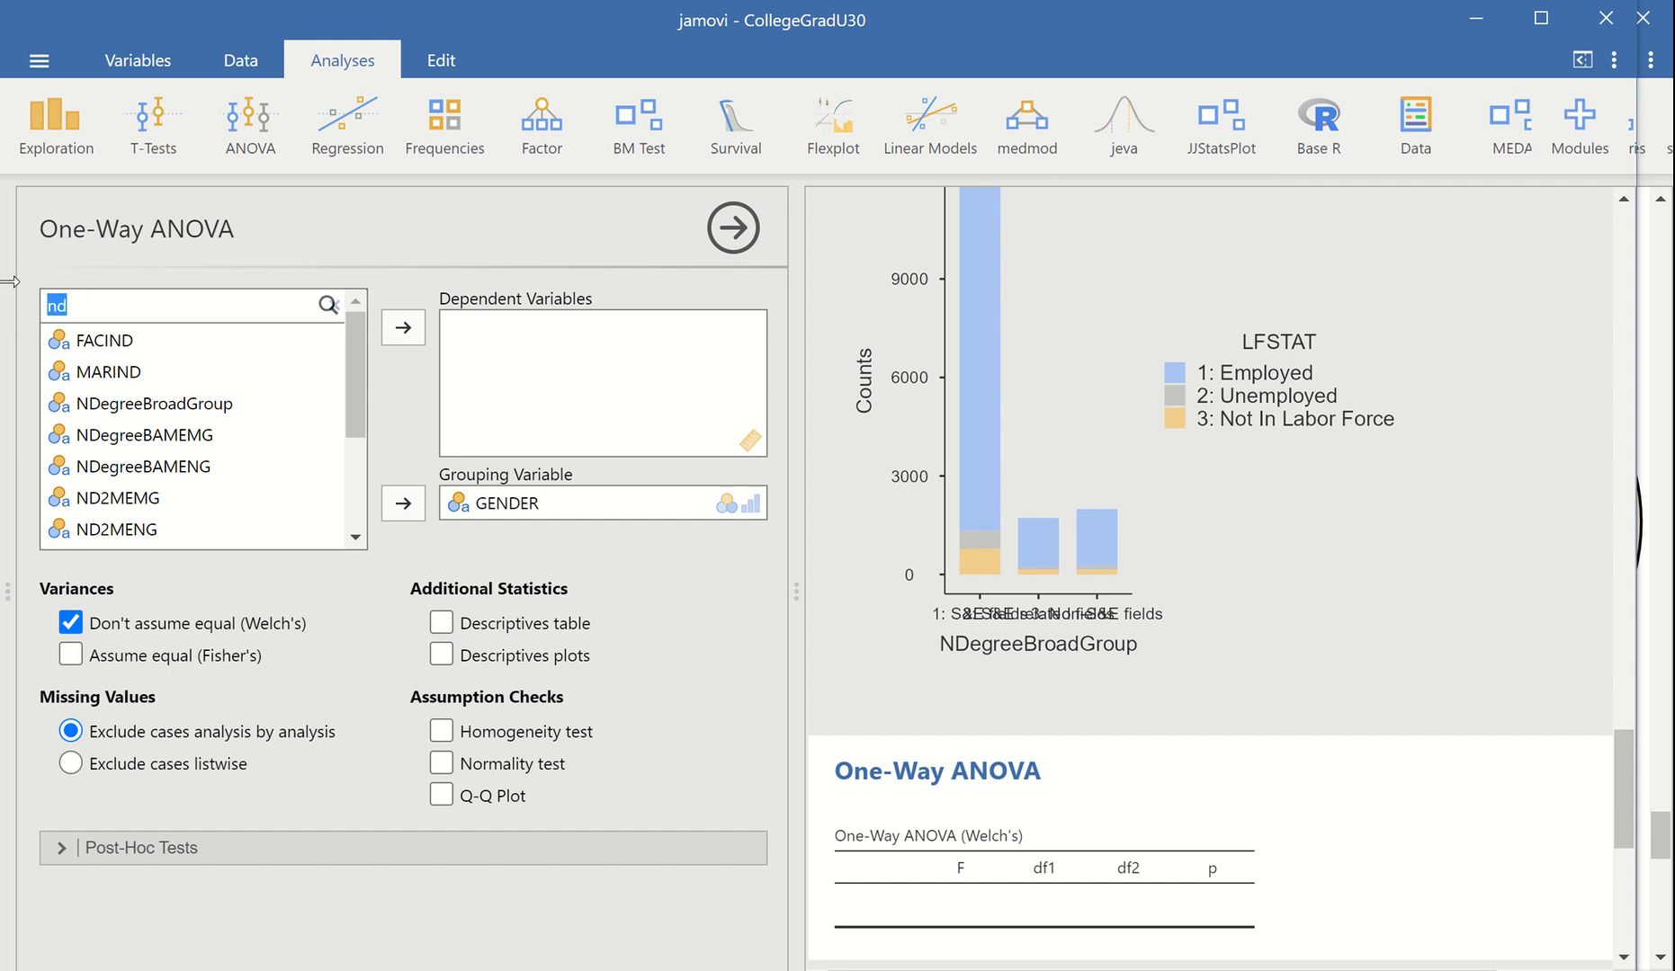
{"action": "type", "text": "ea"}
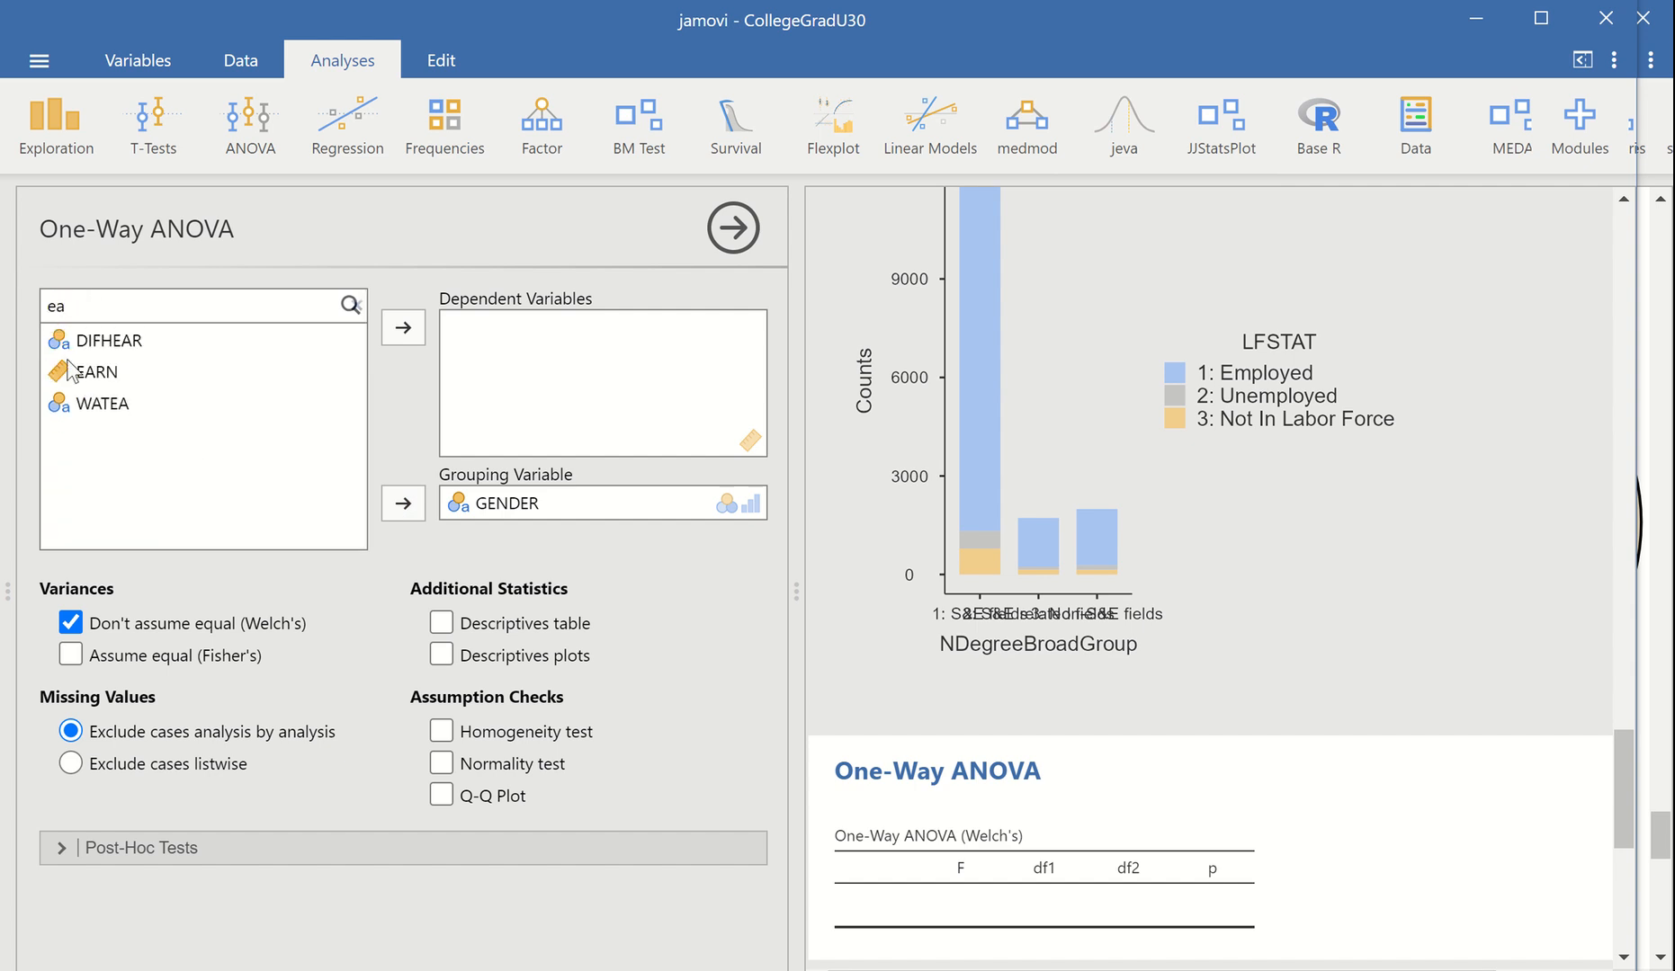
{"action": "left_click", "coordinate": [70, 369]}
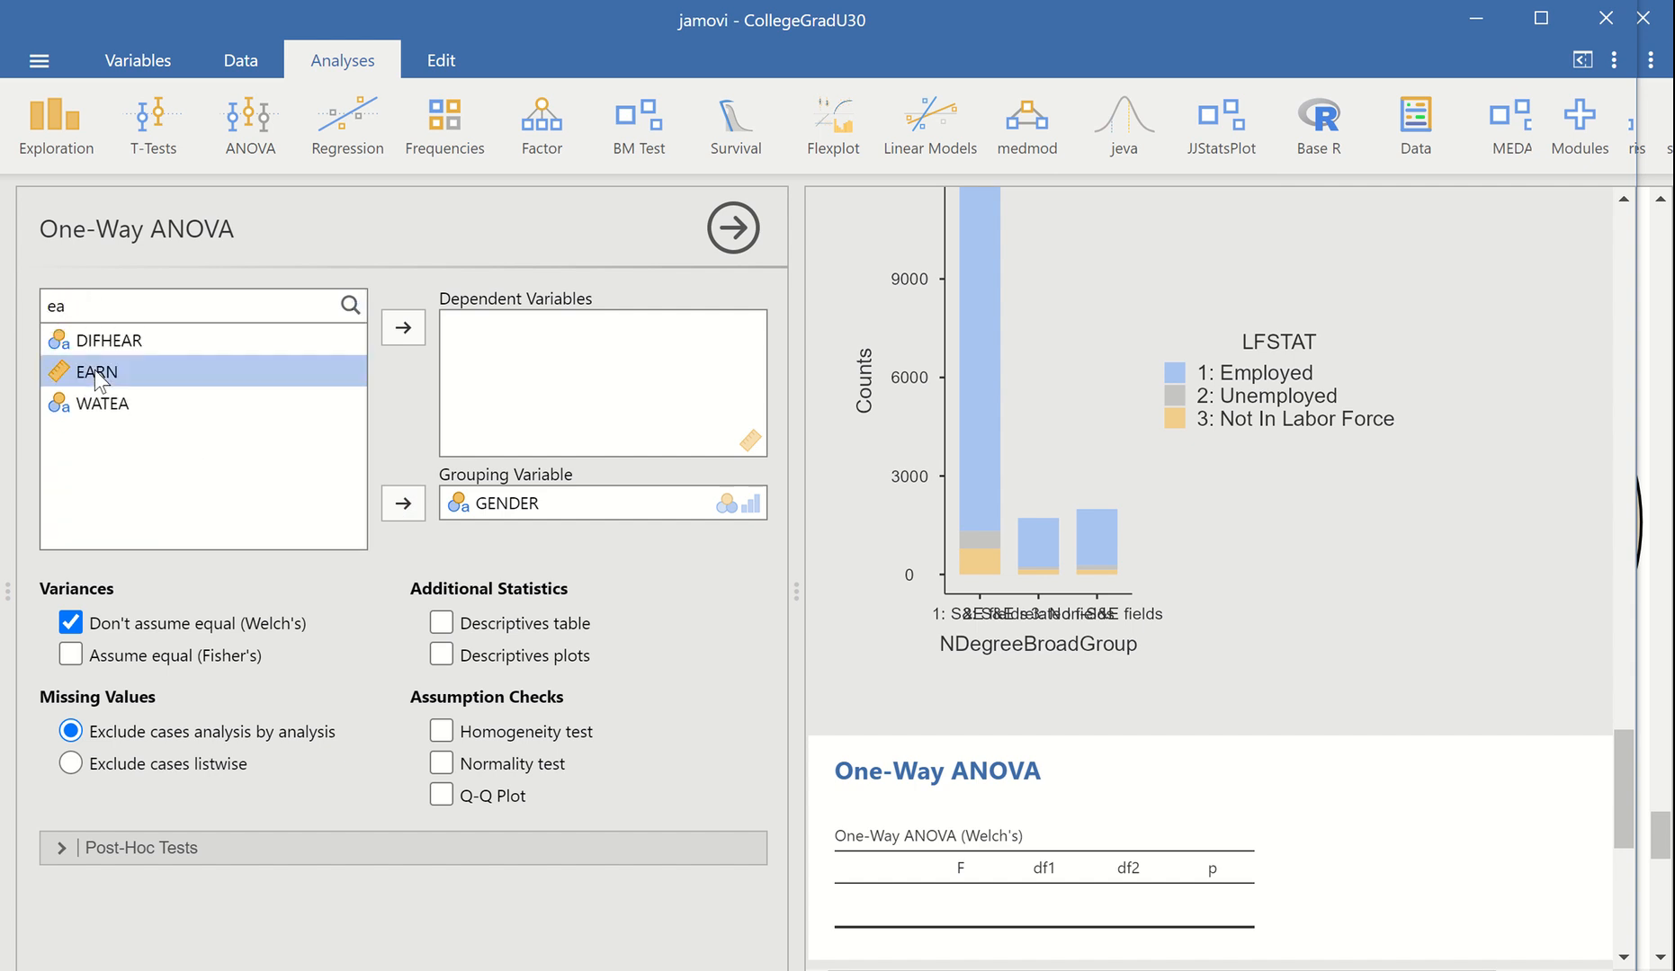
{"action": "left_click", "coordinate": [402, 329]}
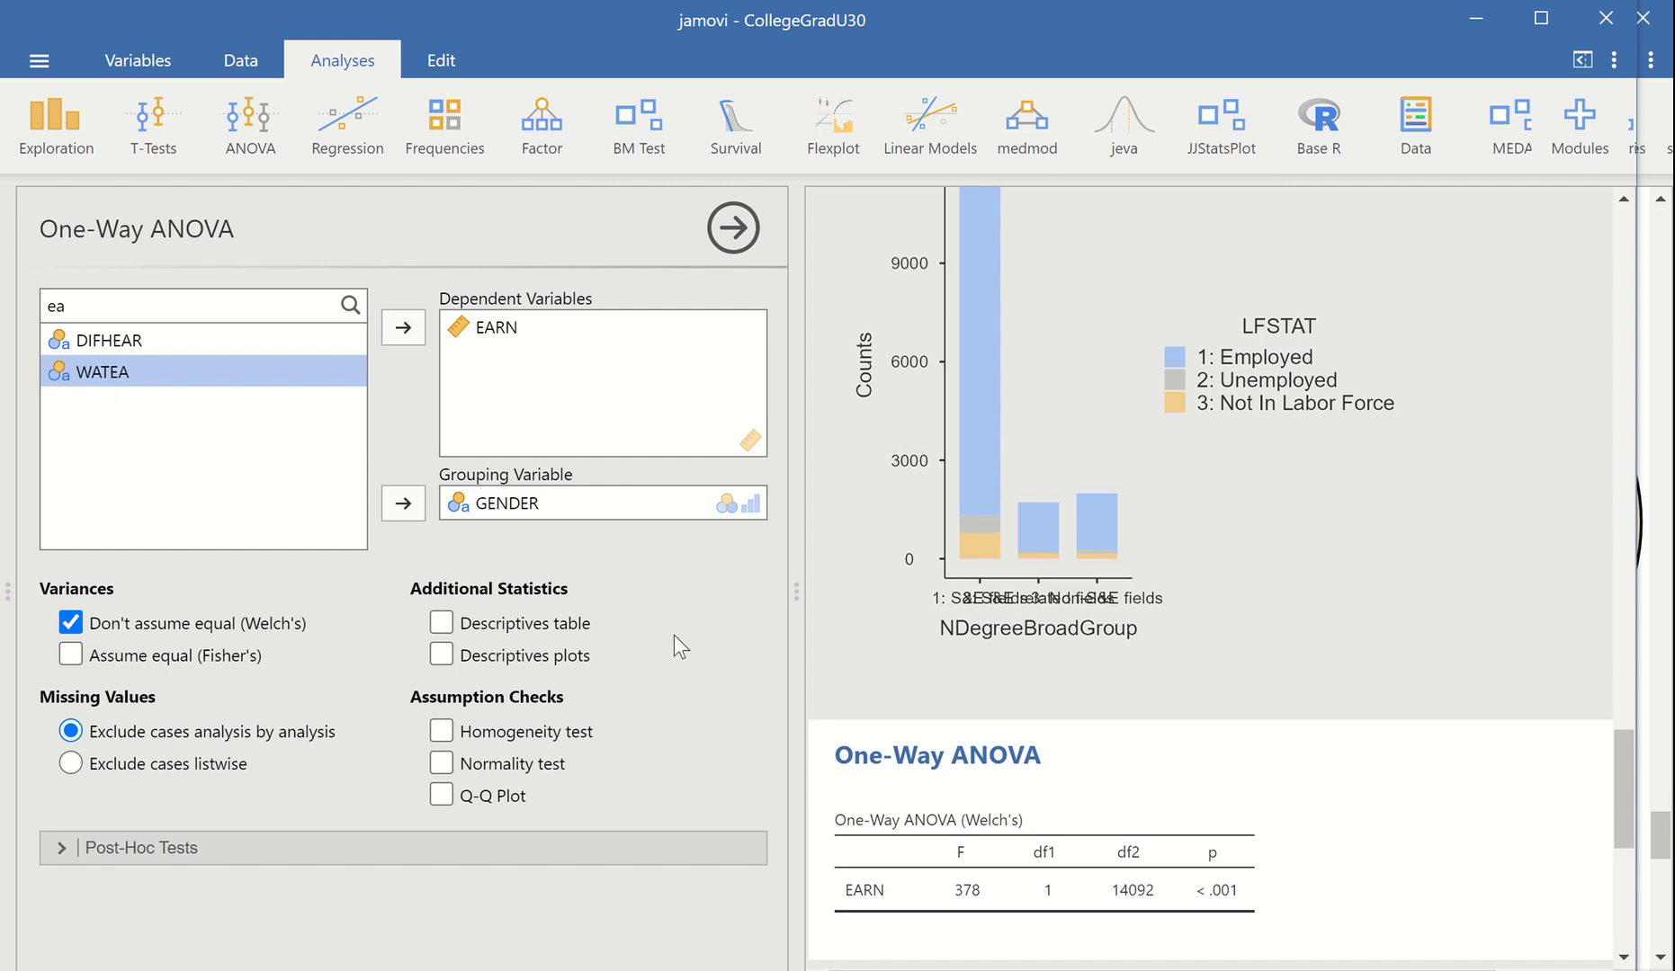
{"action": "left_click", "coordinate": [441, 655]}
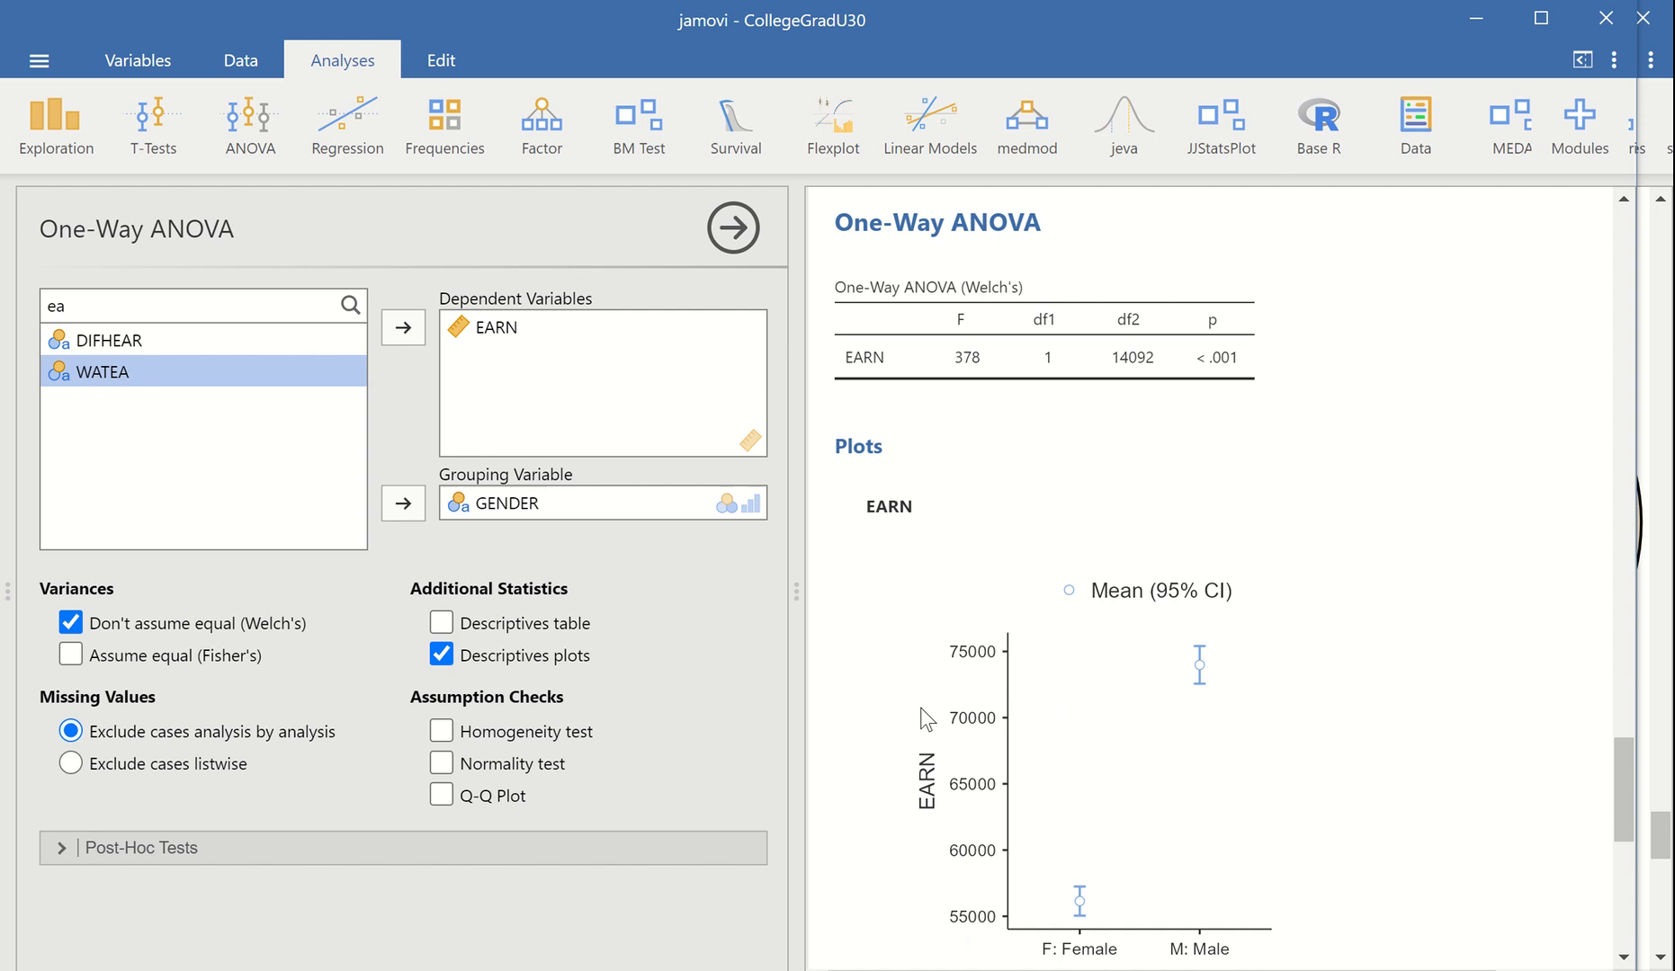
Start a factorial ANOVA and assign EARN as its dependent variable
{"action": "left_click", "coordinate": [256, 128]}
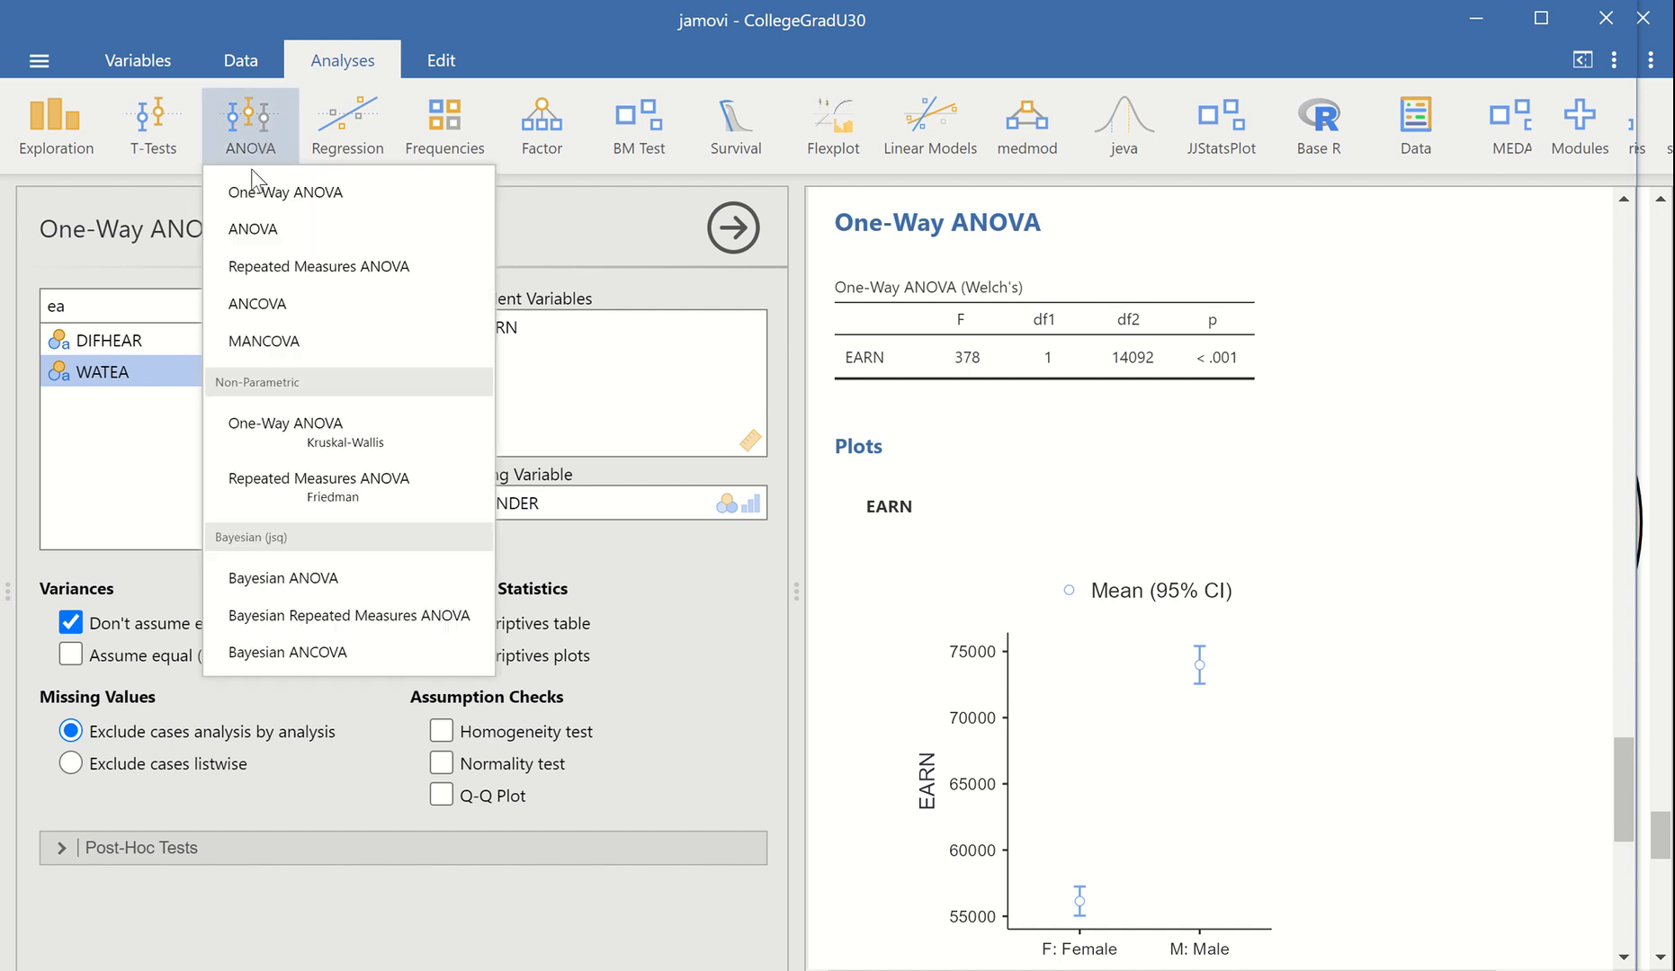
{"action": "left_click", "coordinate": [254, 231]}
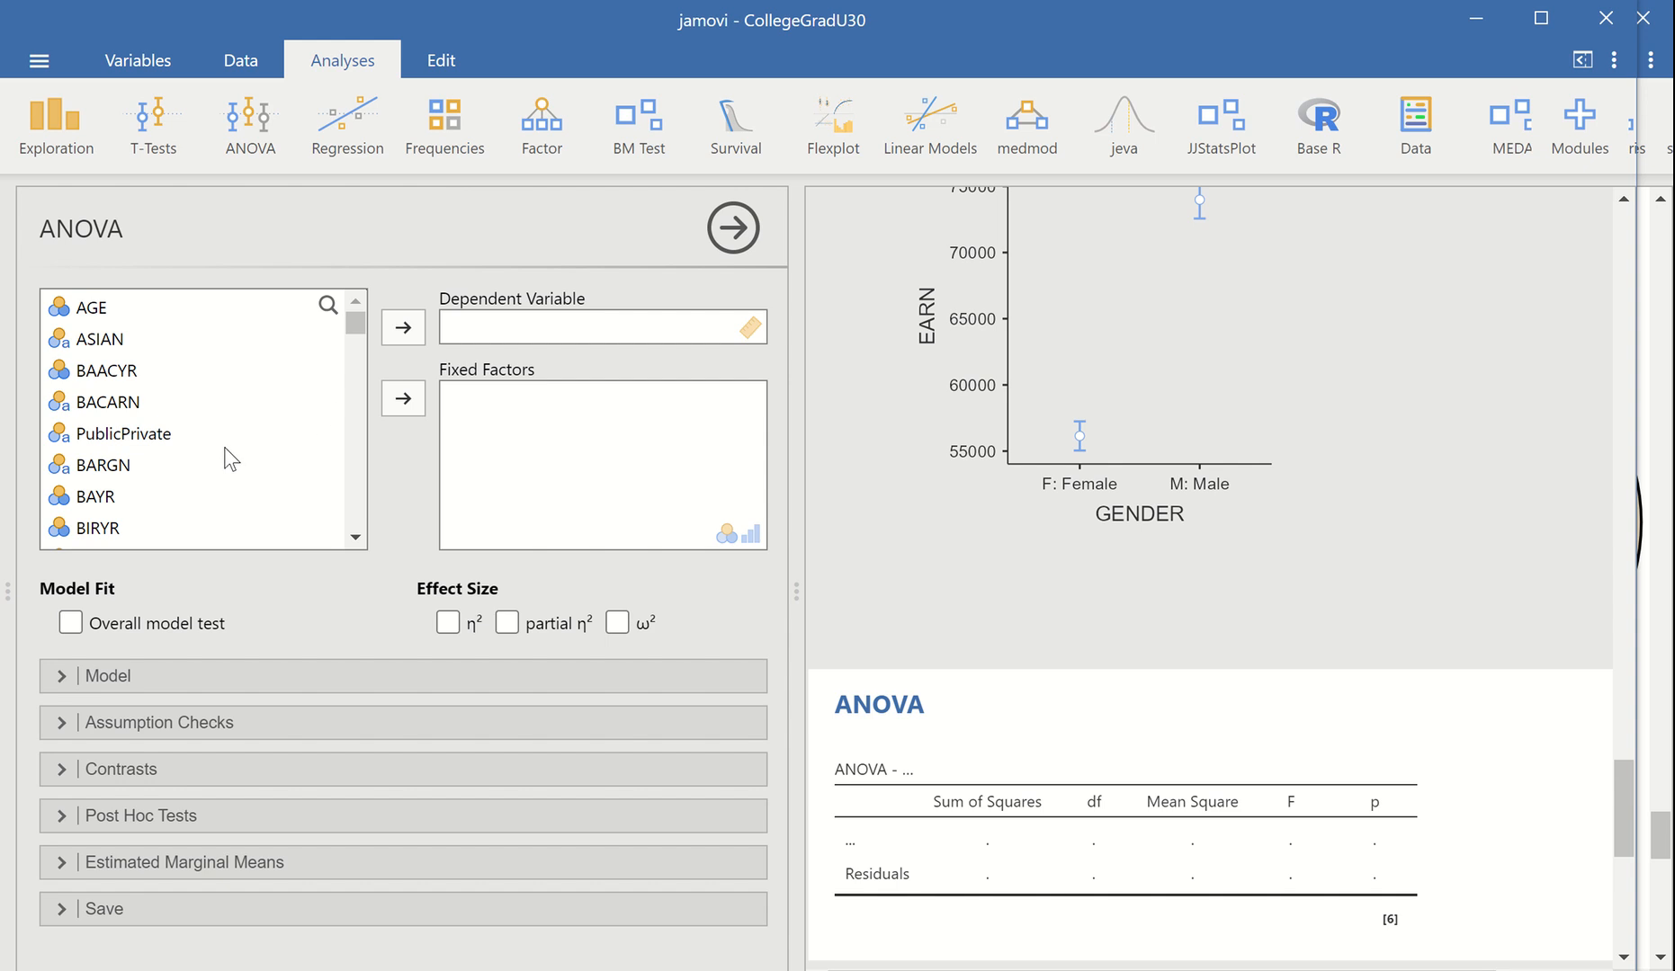
{"action": "left_click", "coordinate": [130, 431]}
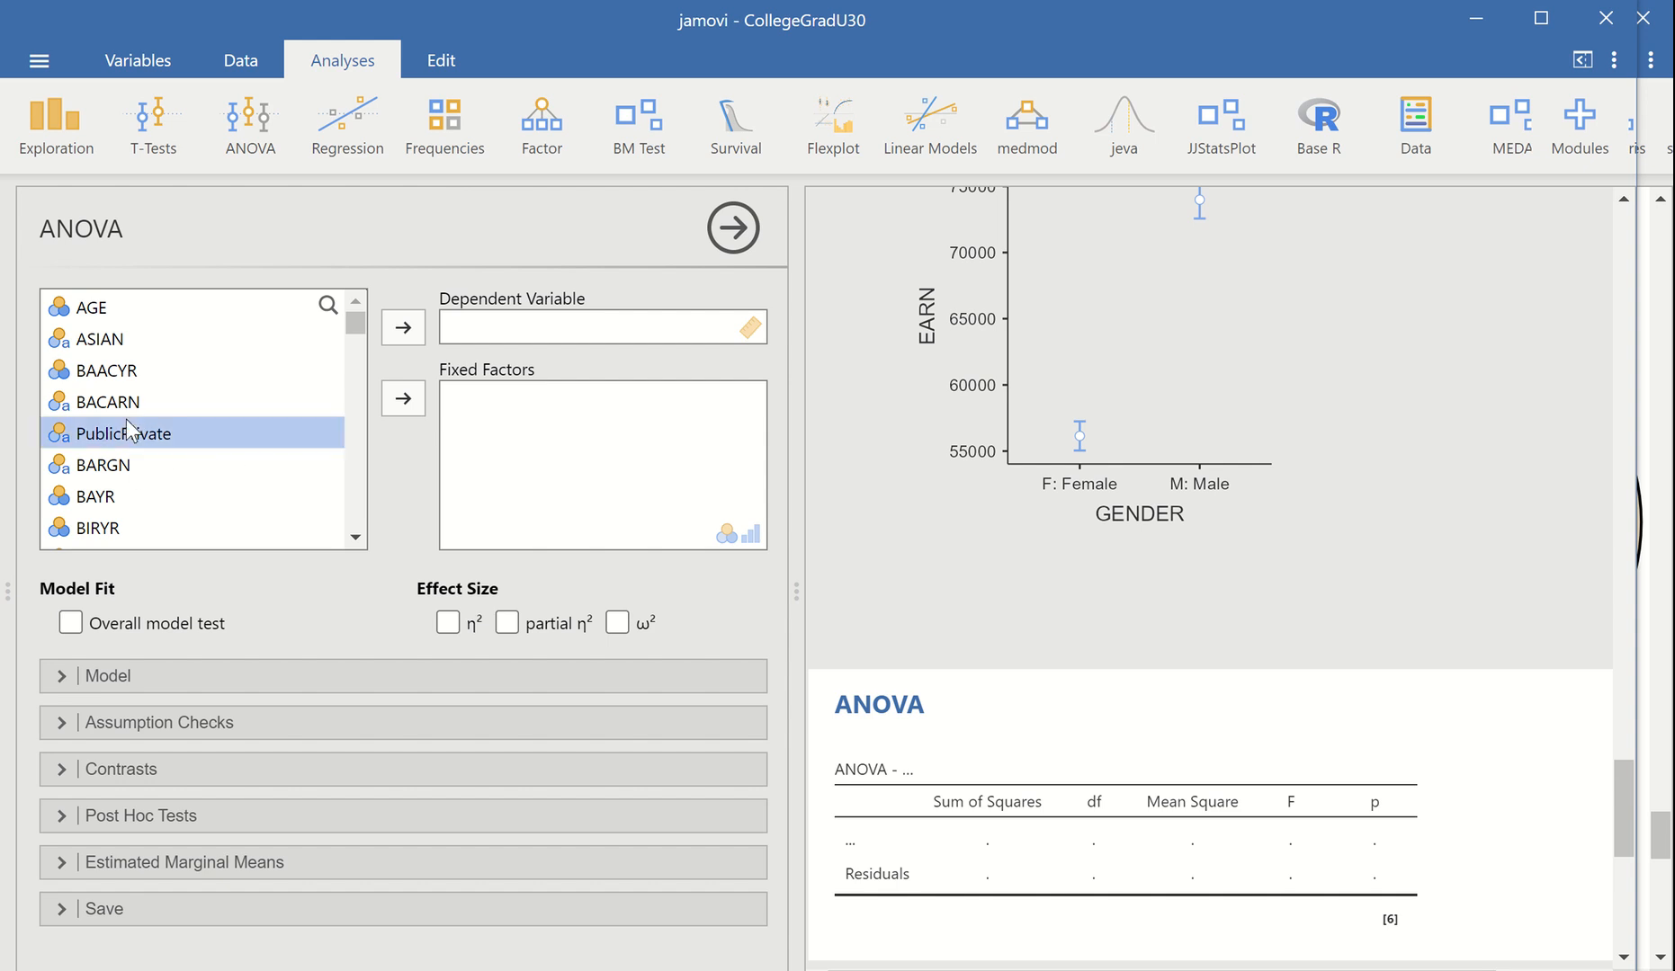
{"action": "left_click", "coordinate": [320, 310]}
{"action": "type", "text": "ear"}
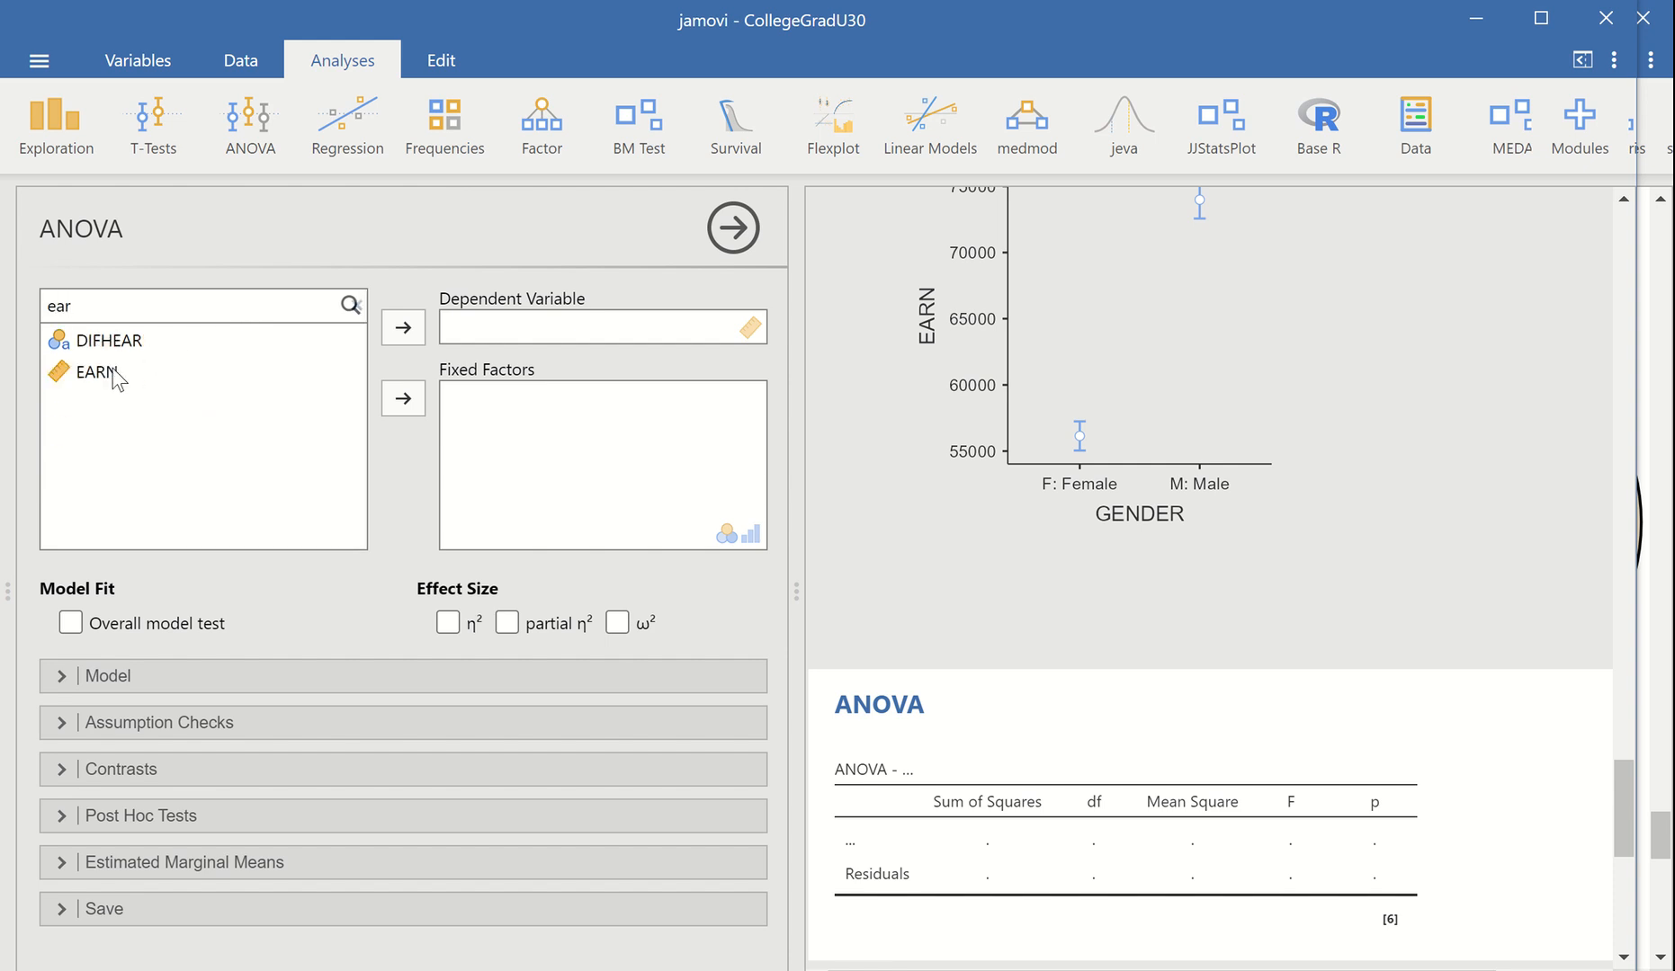
{"action": "left_click", "coordinate": [217, 370]}
{"action": "left_click", "coordinate": [393, 332]}
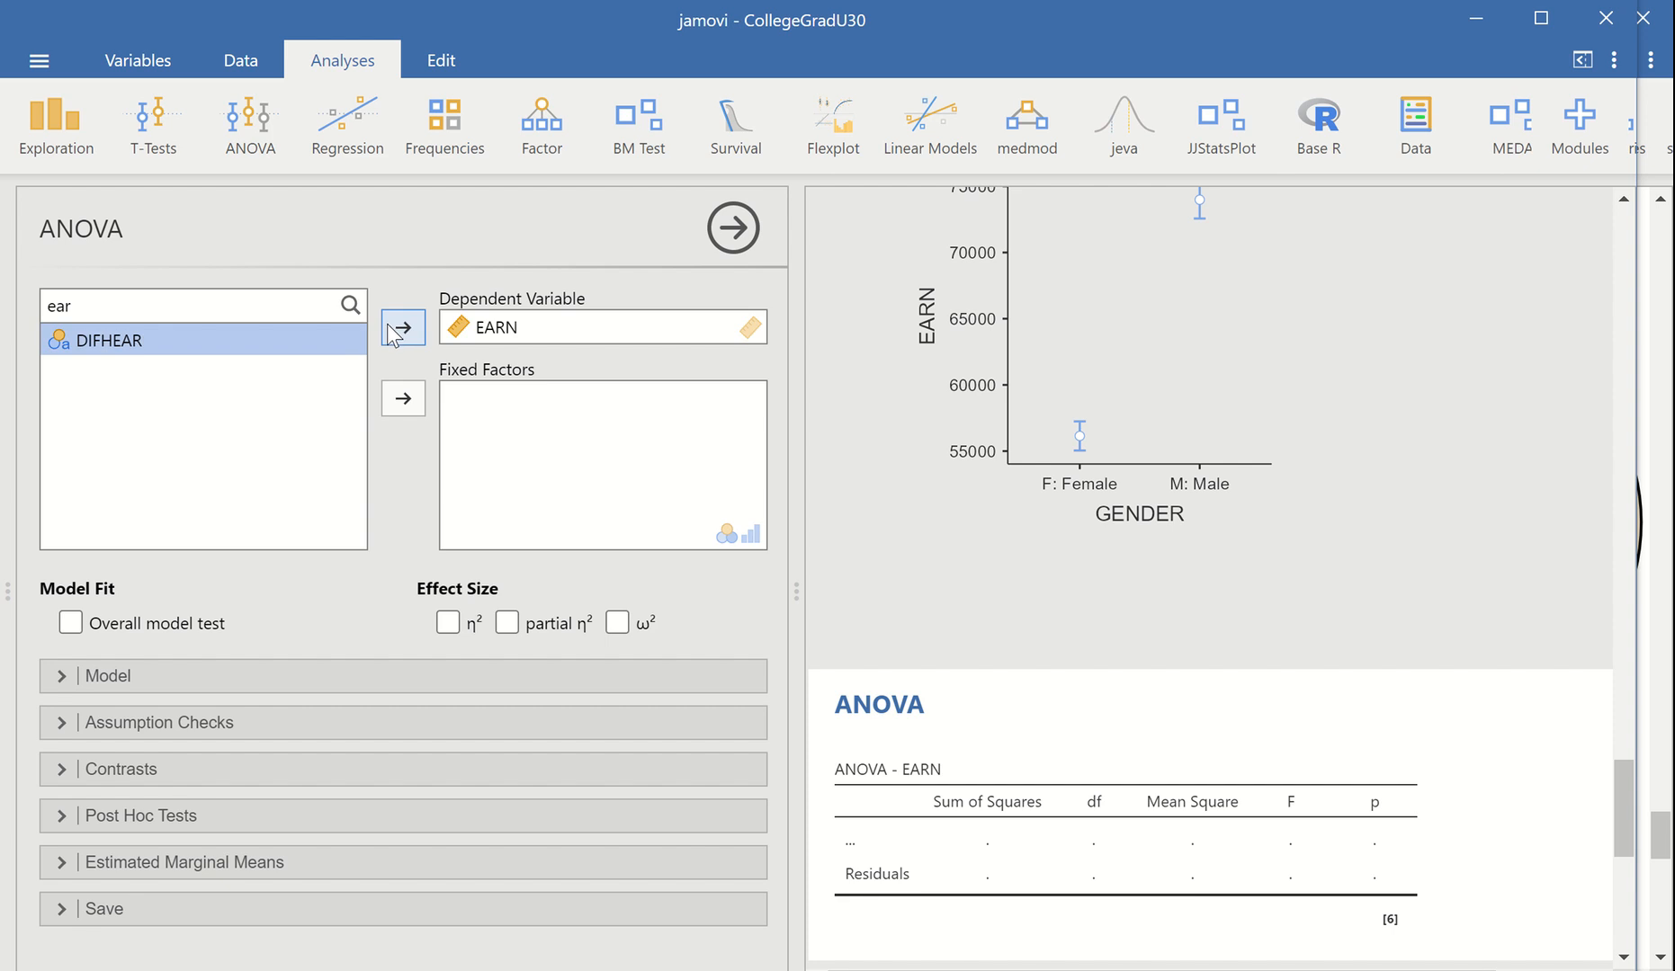
Add GENDER to the factorial ANOVA as a fixed factor
{"action": "left_click_drag", "start_coordinate": [104, 306], "coordinate": [25, 312]}
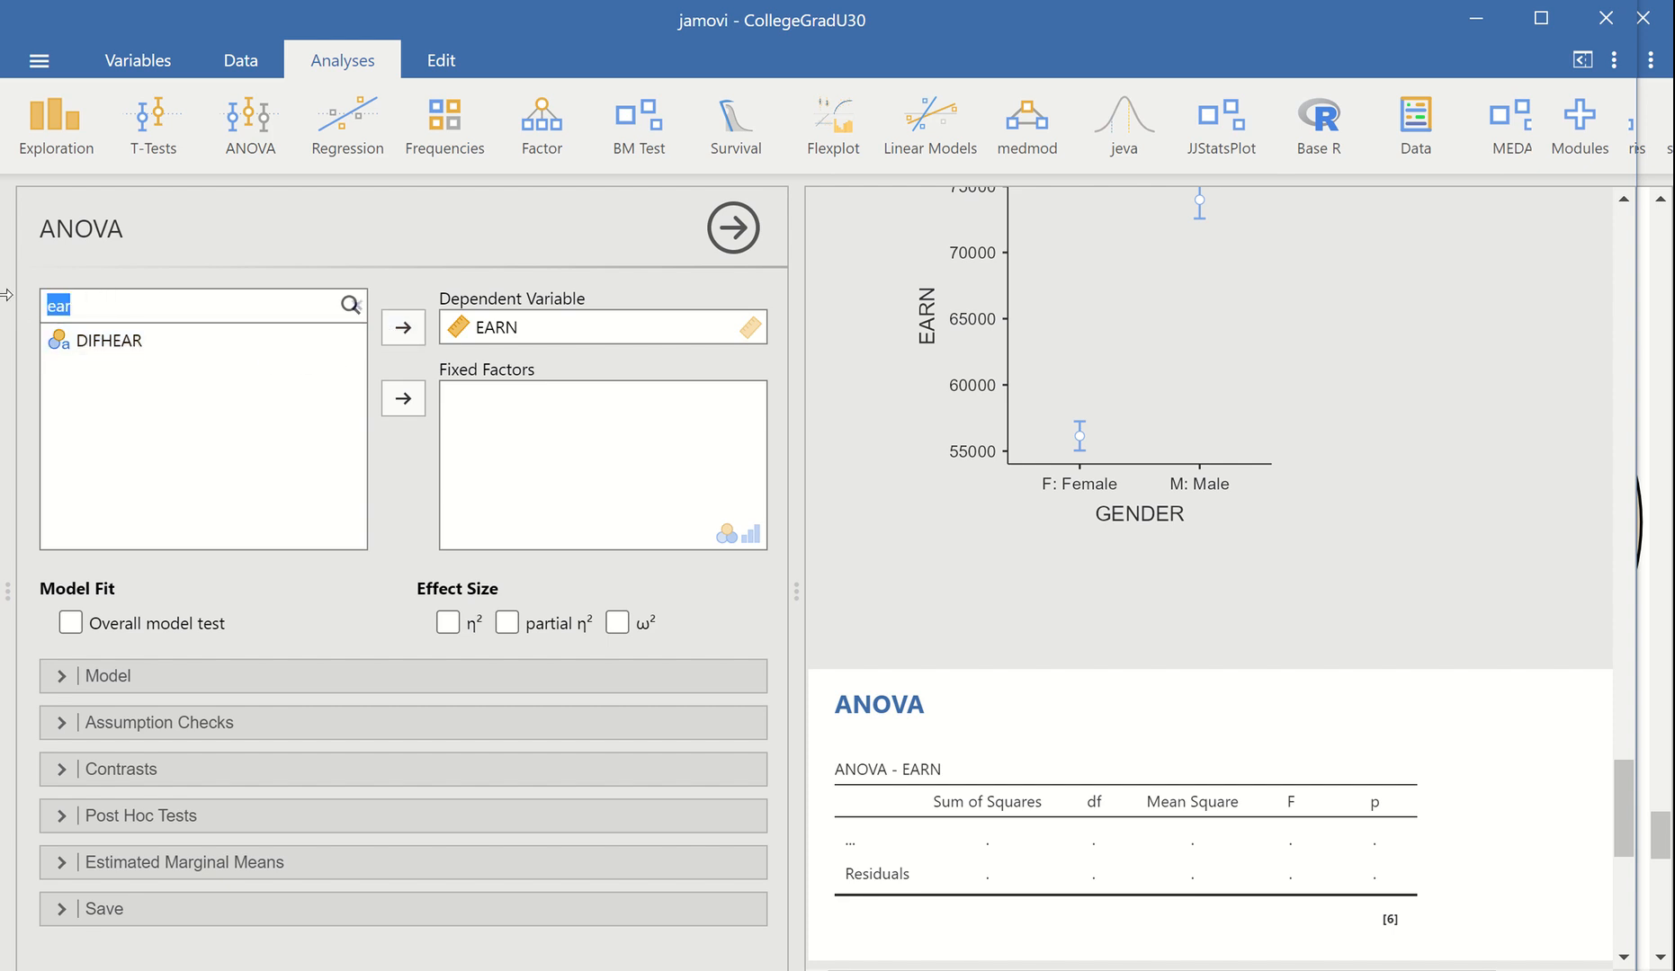
{"action": "type", "text": "gen"}
{"action": "left_click", "coordinate": [87, 351]}
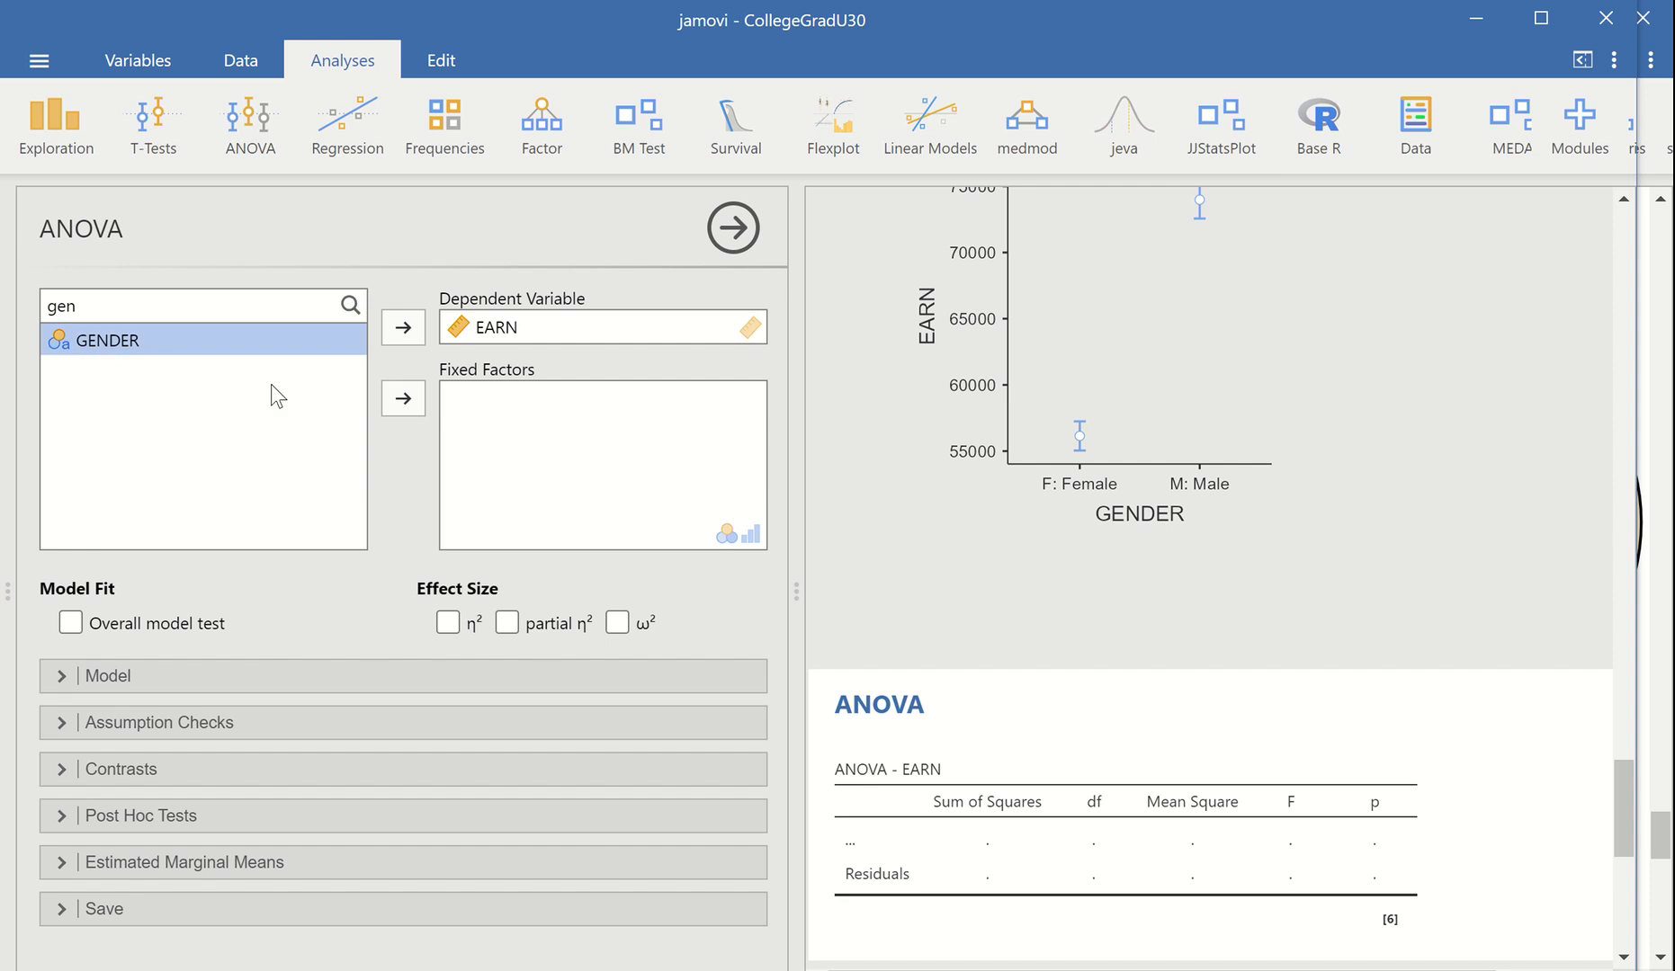
{"action": "left_click", "coordinate": [402, 399]}
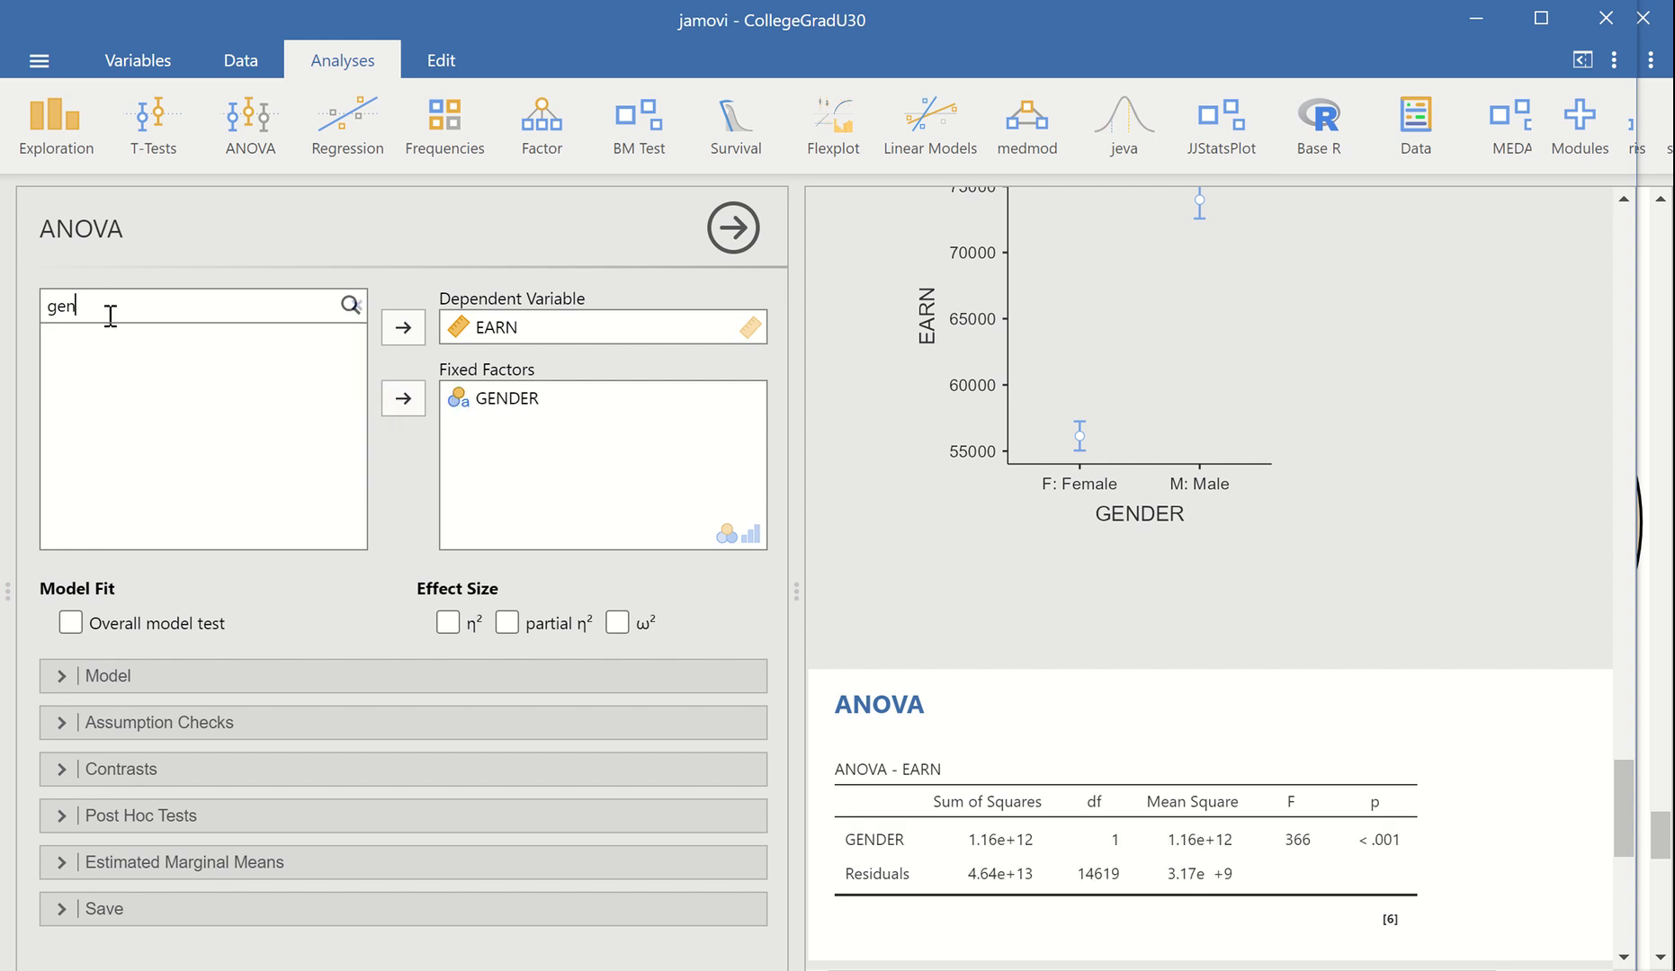
Add NDegreeBroadGroup as a second fixed factor and review the model terms with the ANOVA table
{"action": "key", "text": "BackSpace"}
{"action": "key", "text": "BackSpace"}
{"action": "key", "text": "BackSpace"}
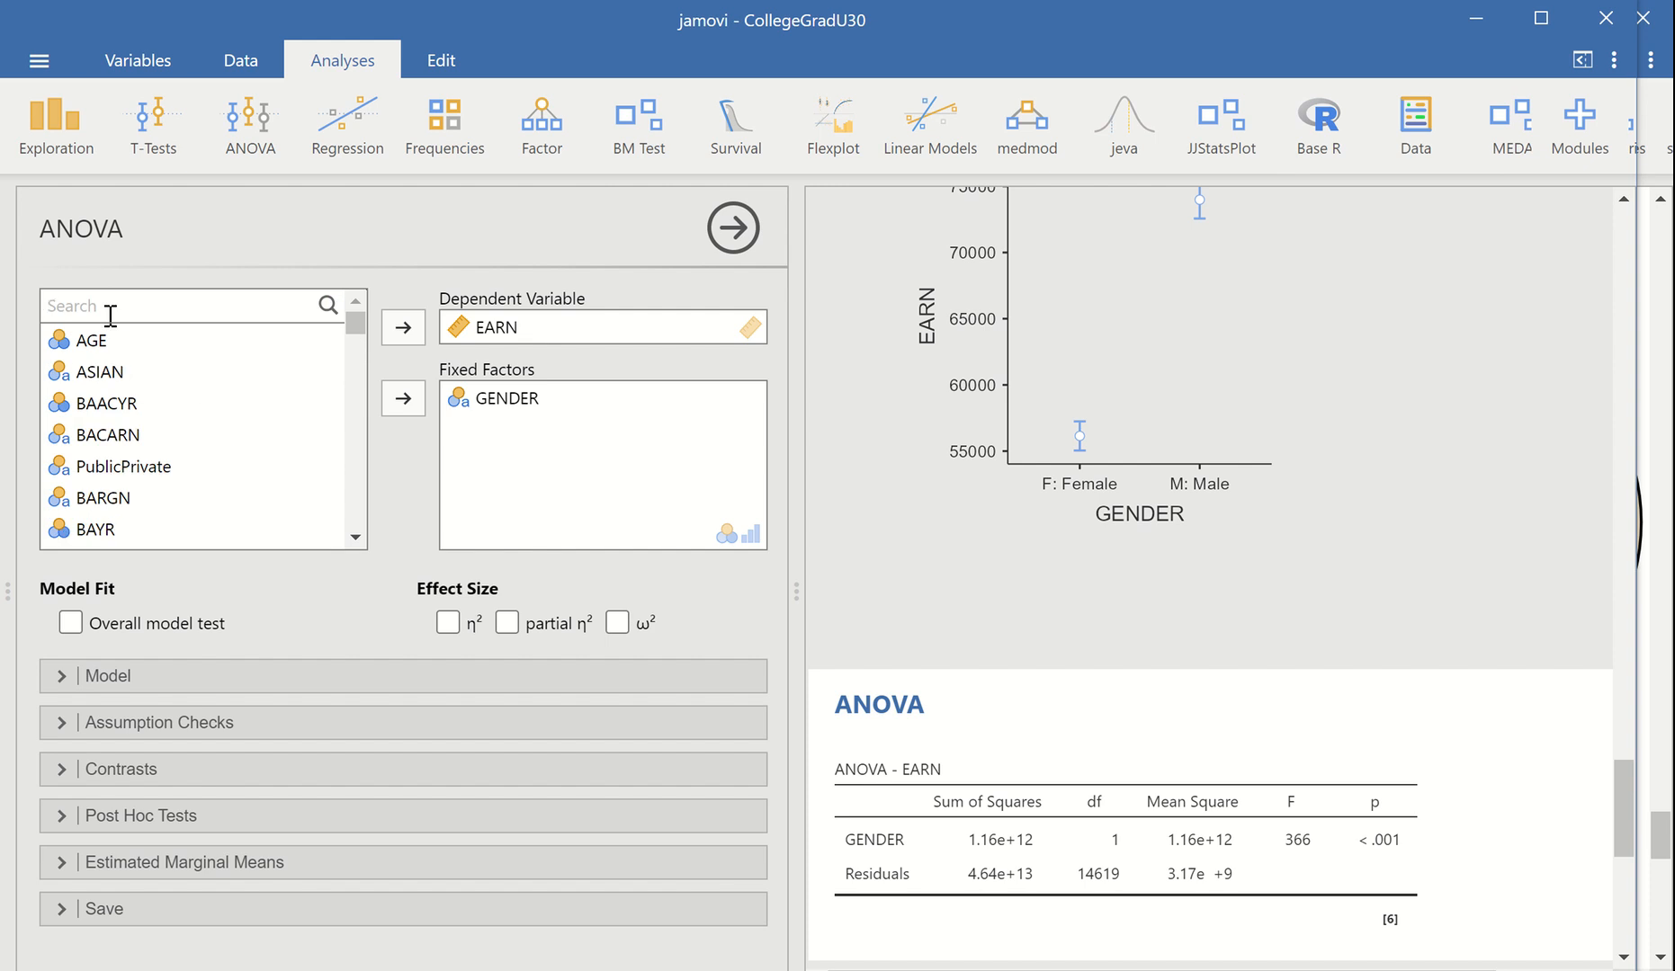
{"action": "type", "text": "nd"}
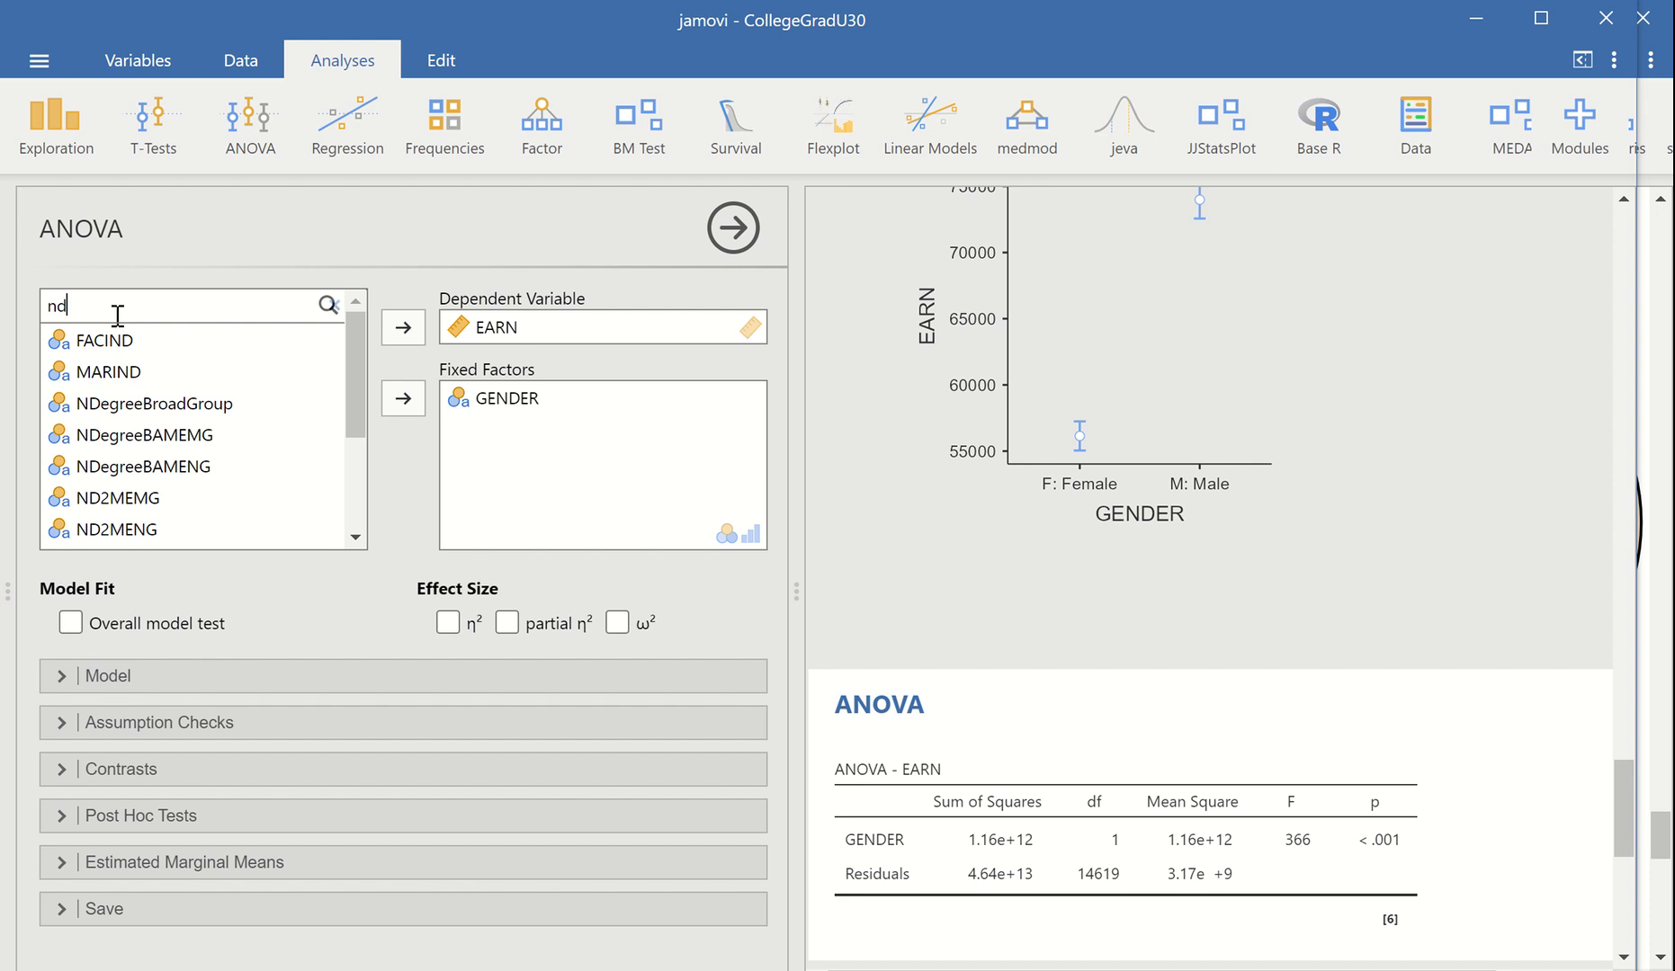
{"action": "left_click", "coordinate": [127, 412]}
{"action": "left_click", "coordinate": [398, 406]}
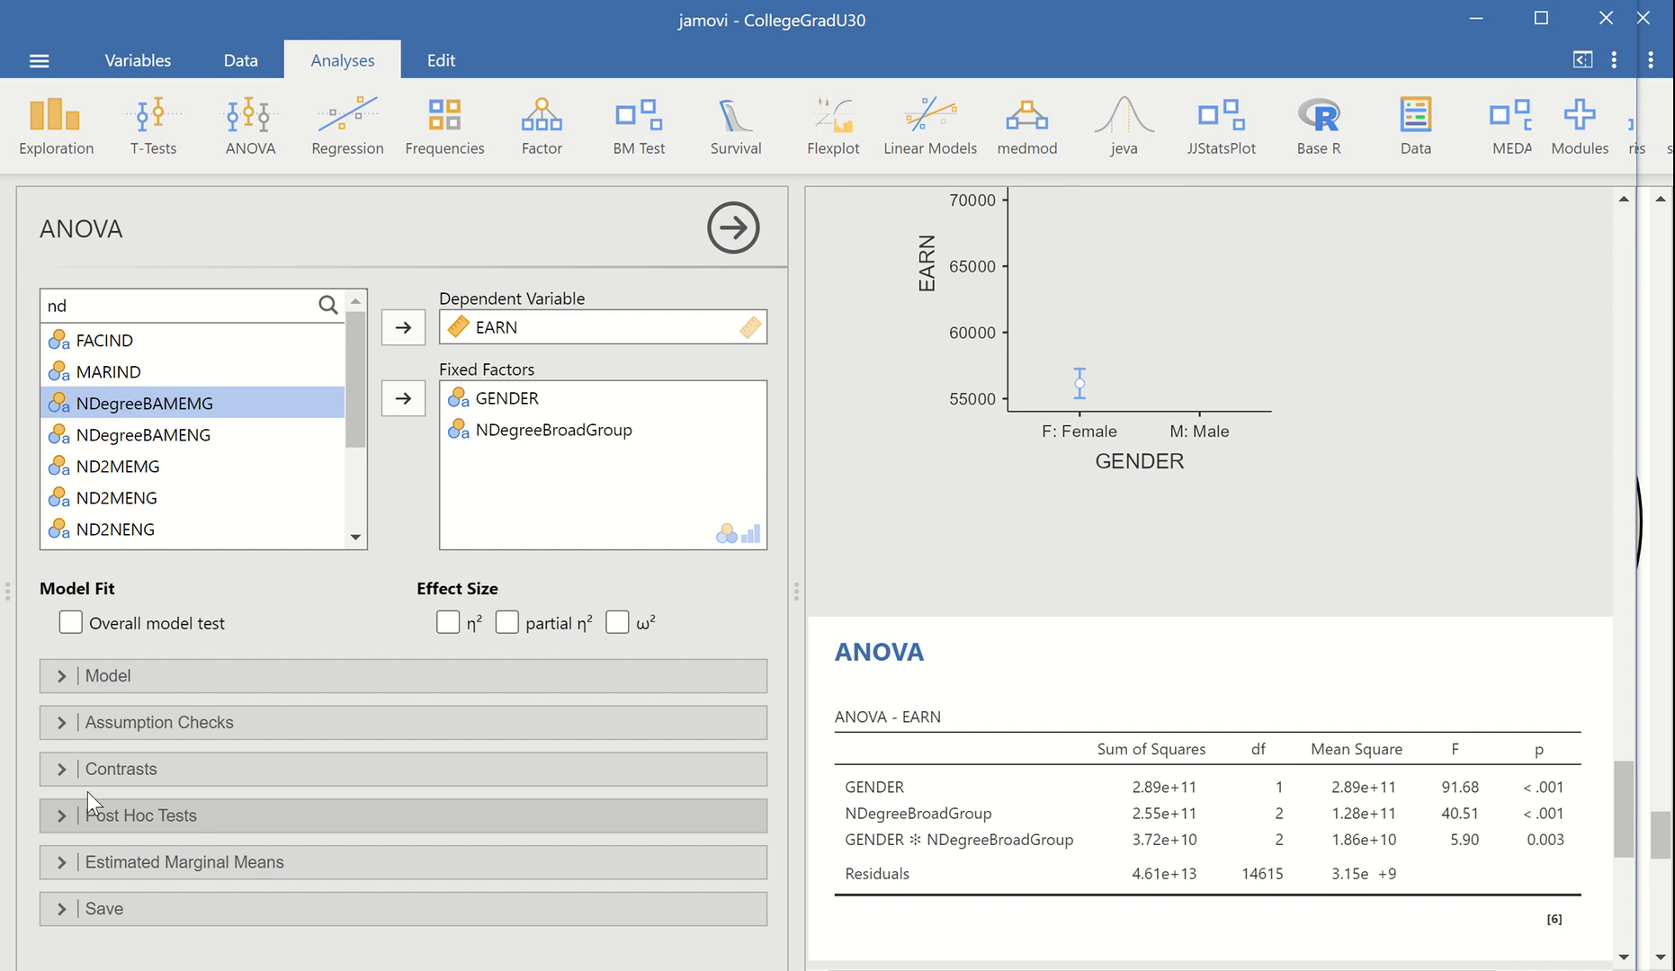
{"action": "left_click", "coordinate": [61, 676]}
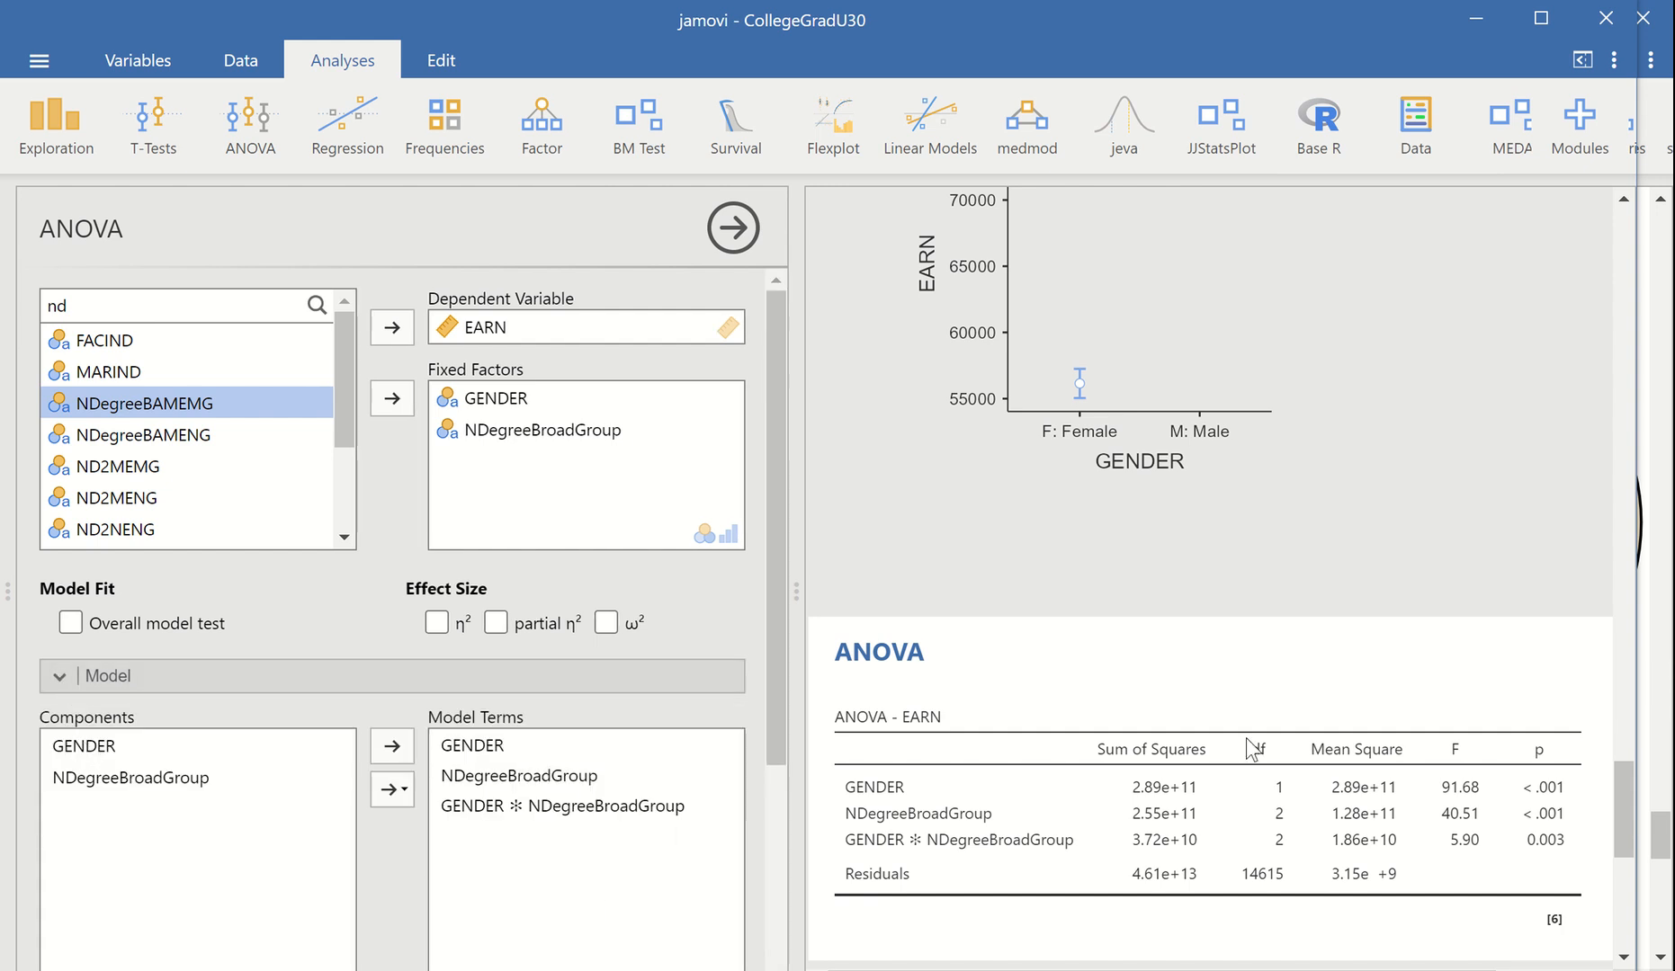
{"action": "left_click_drag", "start_coordinate": [1615, 805], "coordinate": [1617, 853]}
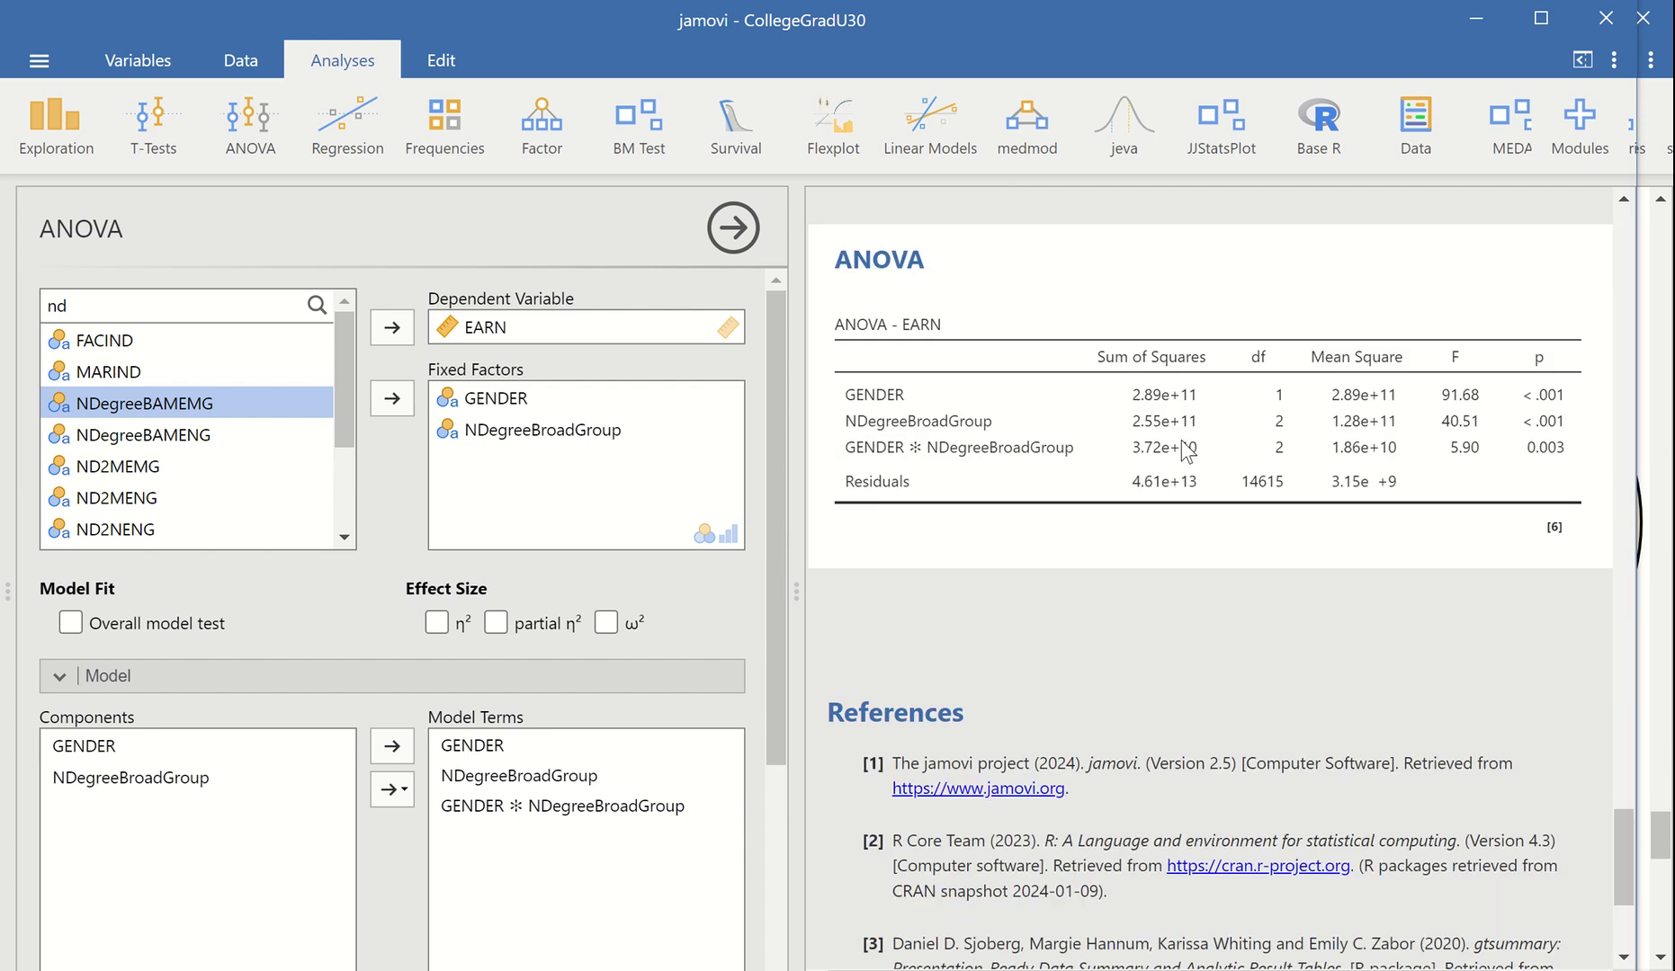
{"action": "scroll", "coordinate": [1249, 680], "scroll_direction": "down", "scroll_amount": 3}
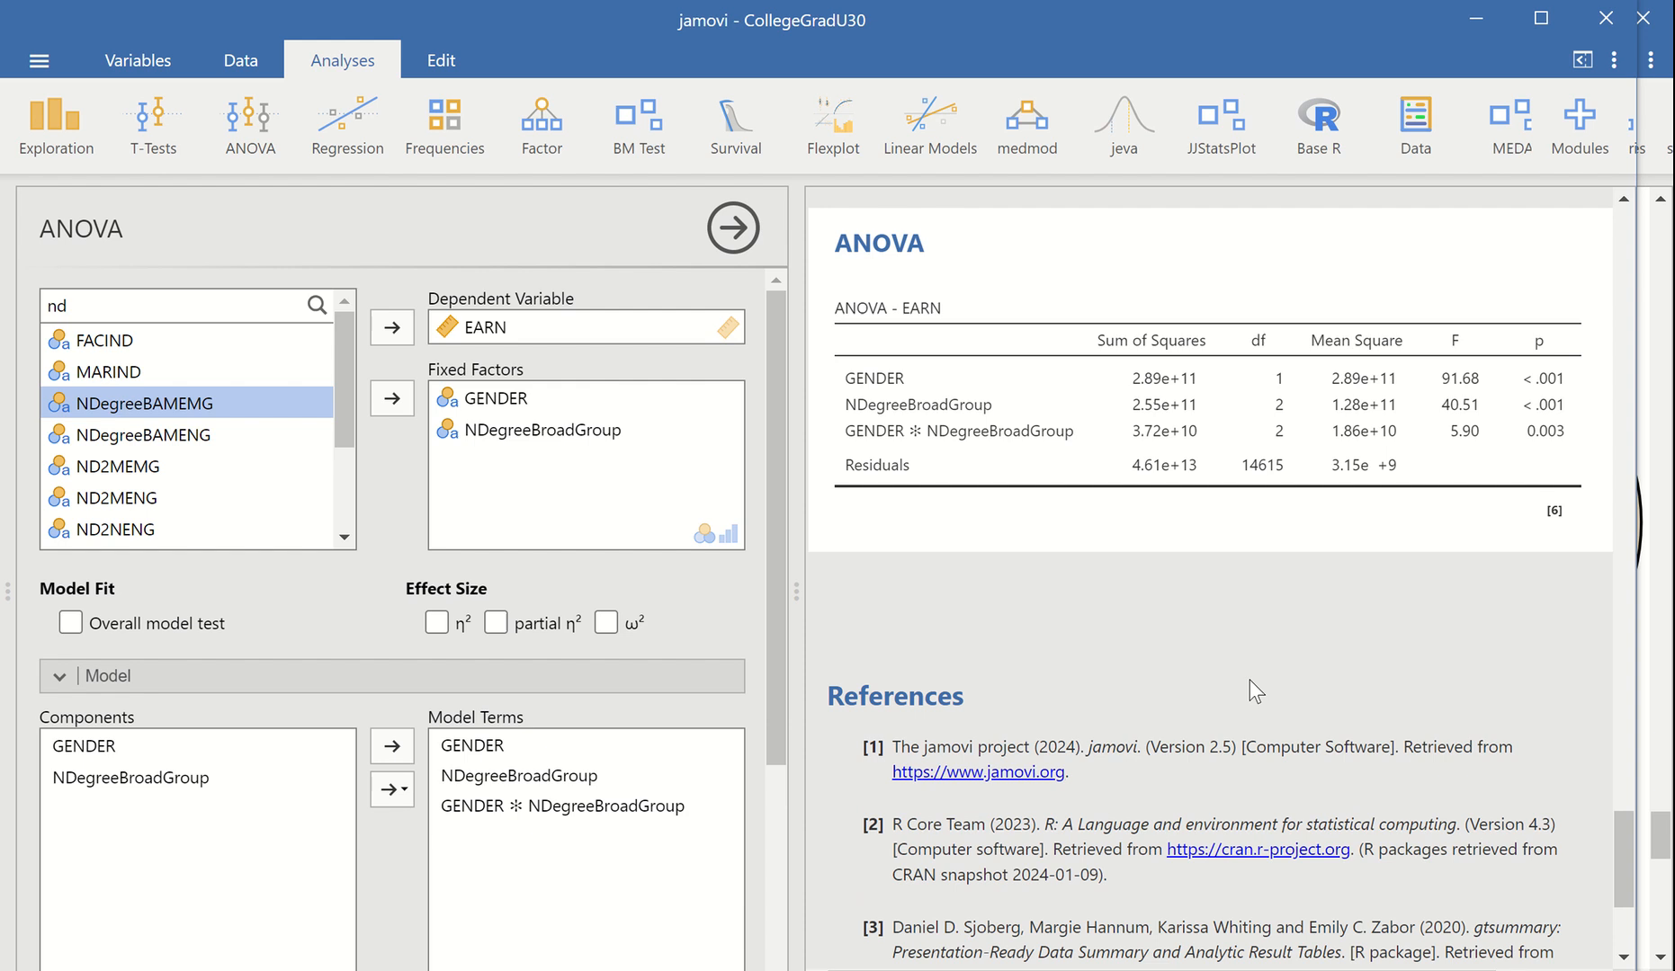
Add GENDER and NDegreeBroadGroup together to the first estimated marginal means term and view the interaction plot
{"action": "left_click_drag", "start_coordinate": [775, 635], "coordinate": [760, 867]}
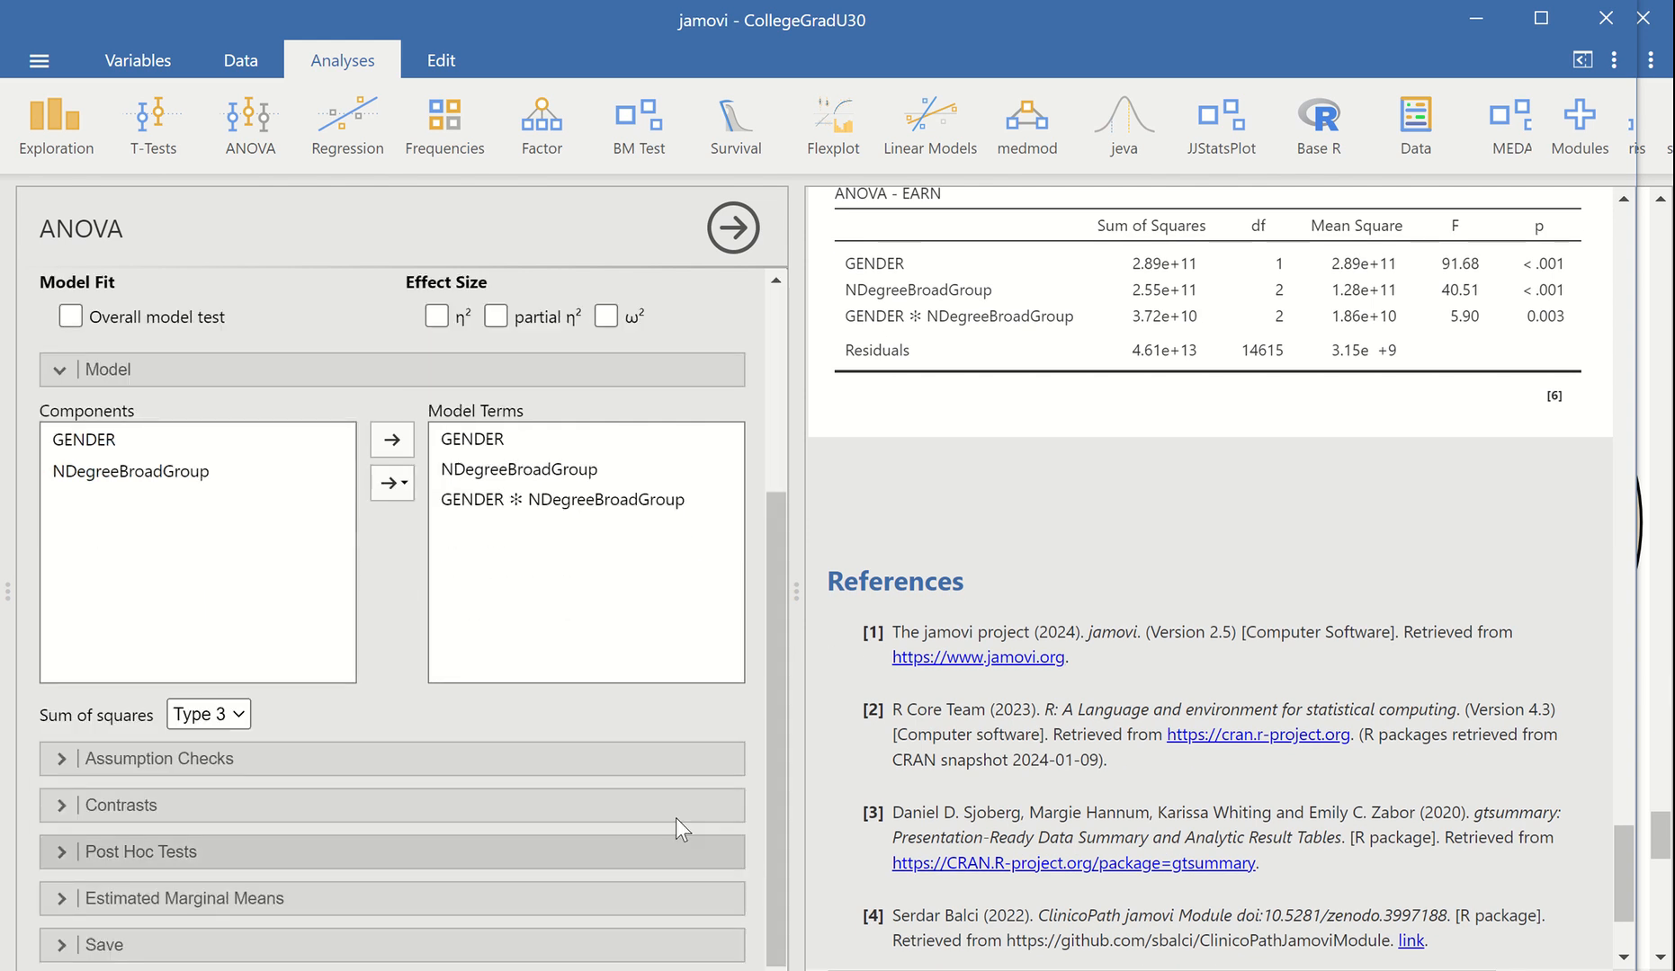
{"action": "left_click", "coordinate": [66, 899]}
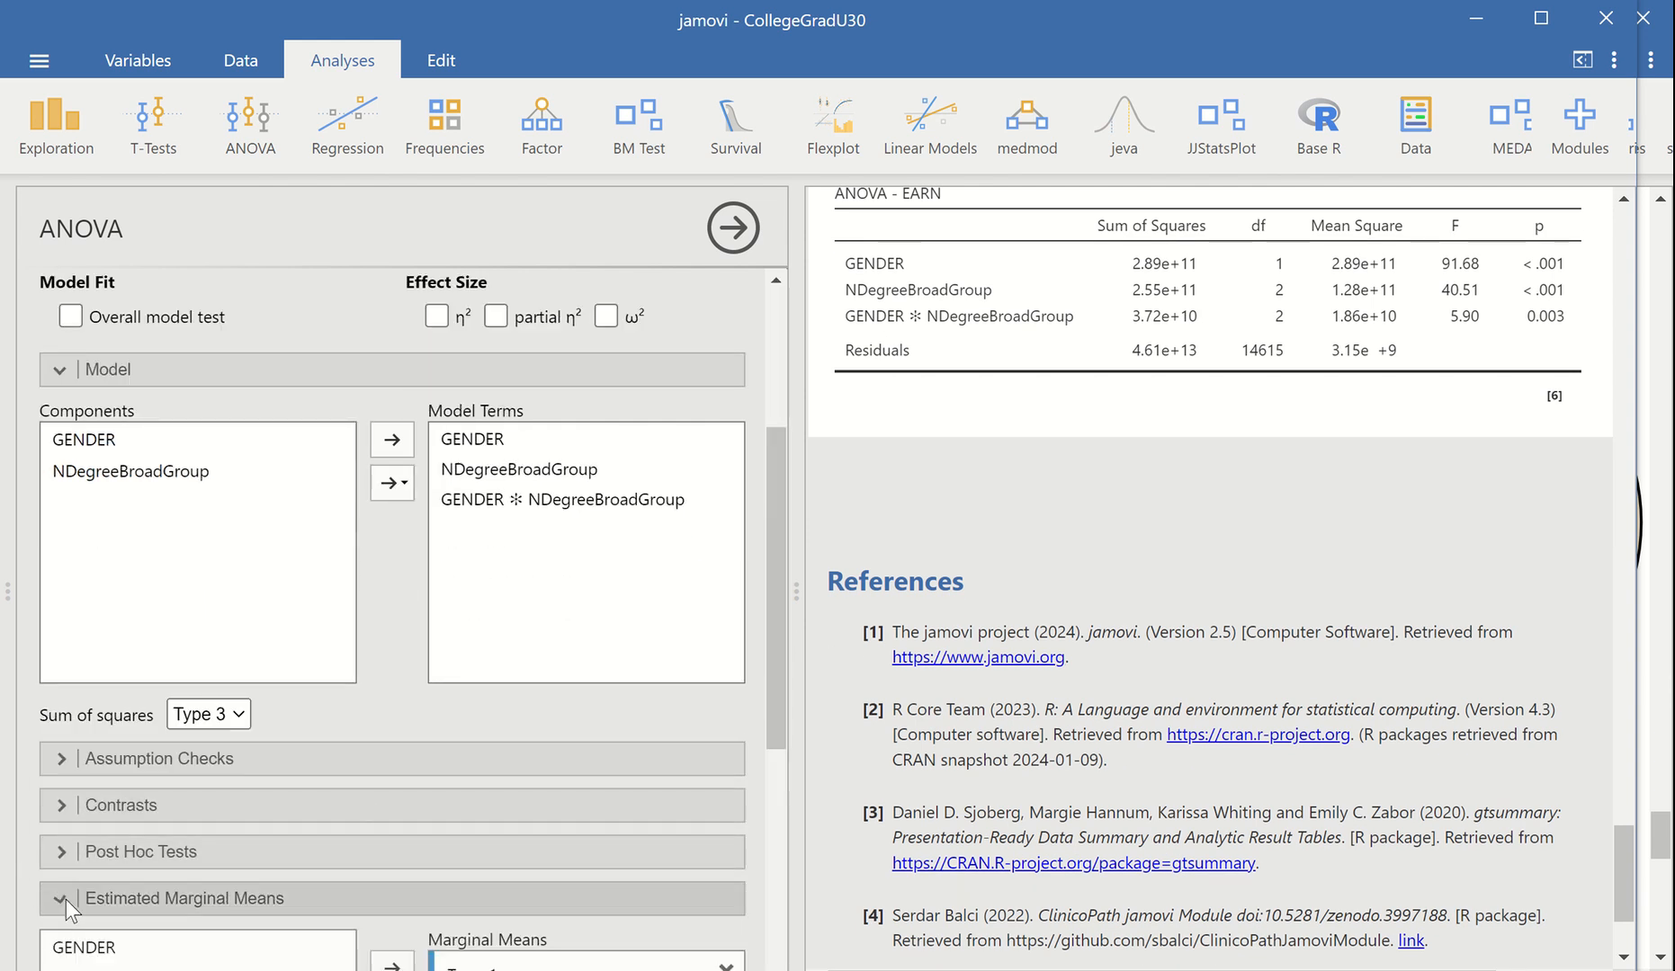
{"action": "left_click_drag", "start_coordinate": [783, 631], "coordinate": [762, 788]}
{"action": "left_click", "coordinate": [170, 613]}
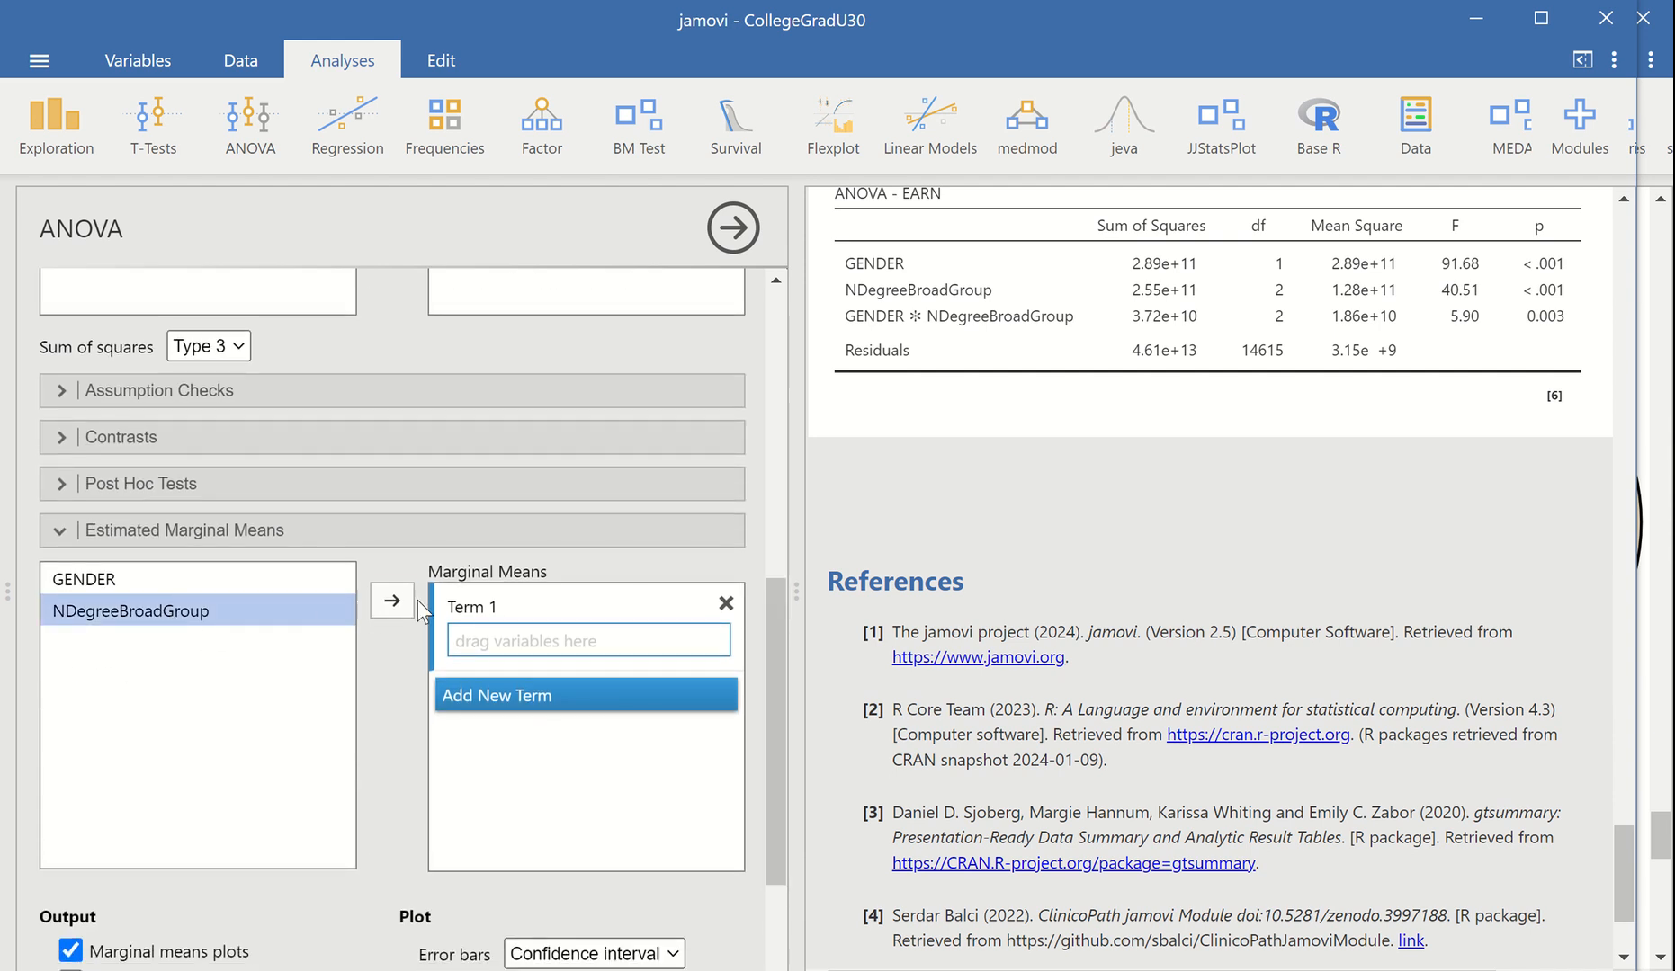
{"action": "left_click", "coordinate": [183, 583]}
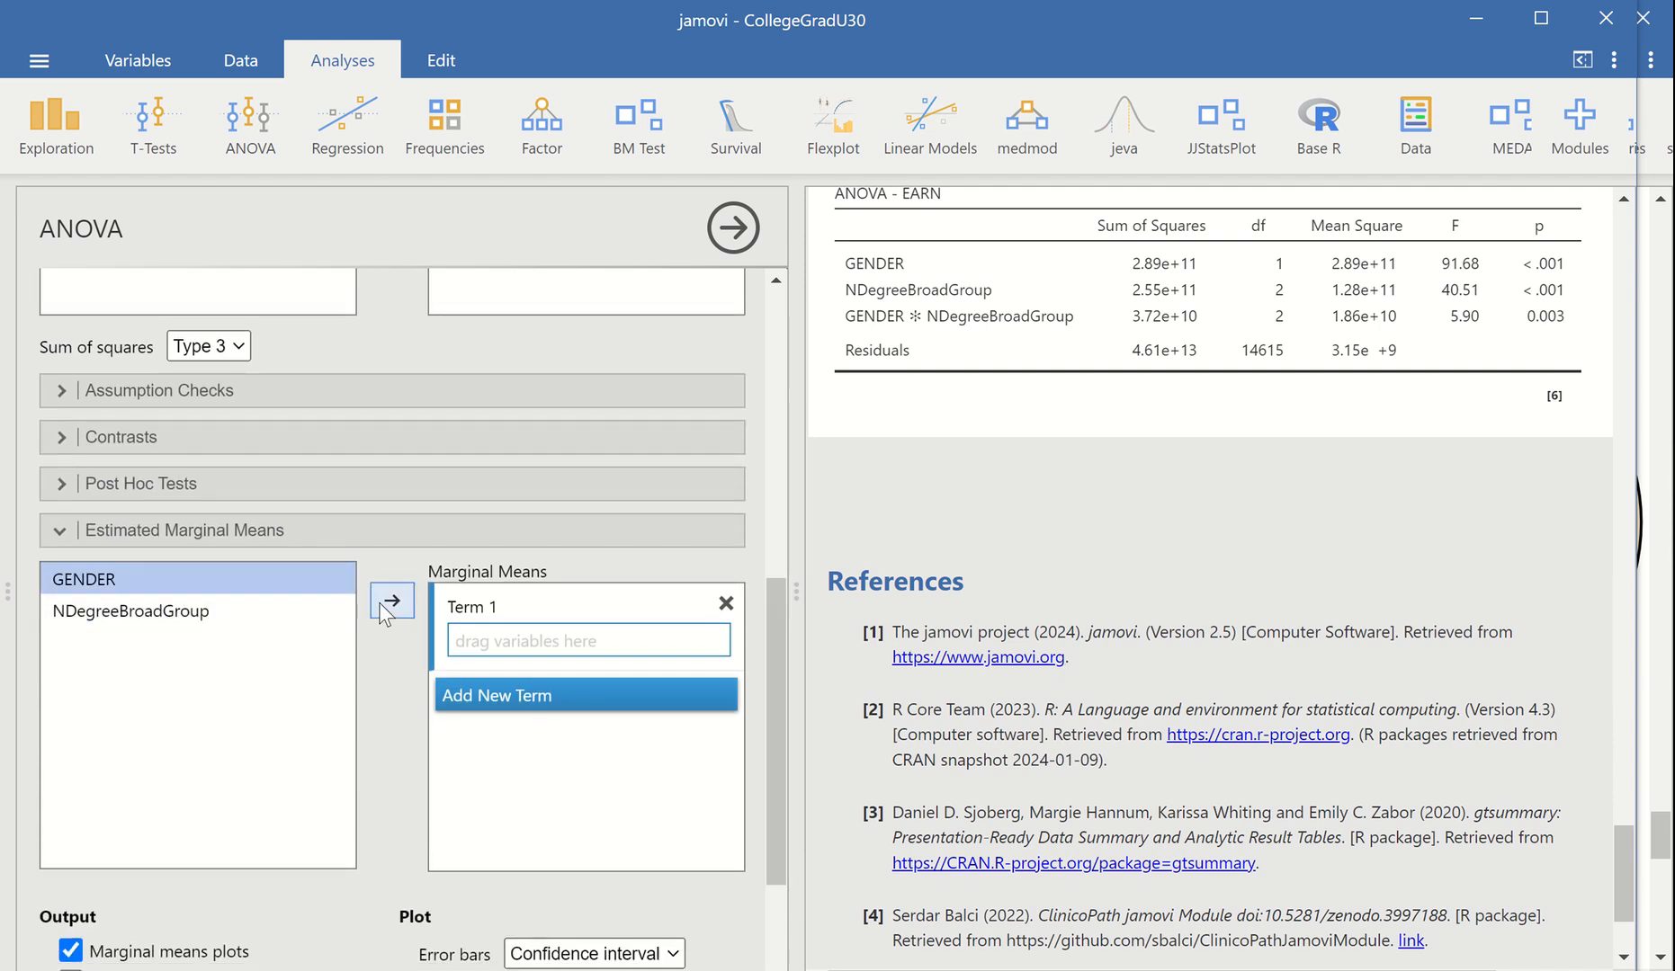
{"action": "left_click", "coordinate": [390, 601]}
{"action": "left_click", "coordinate": [261, 613]}
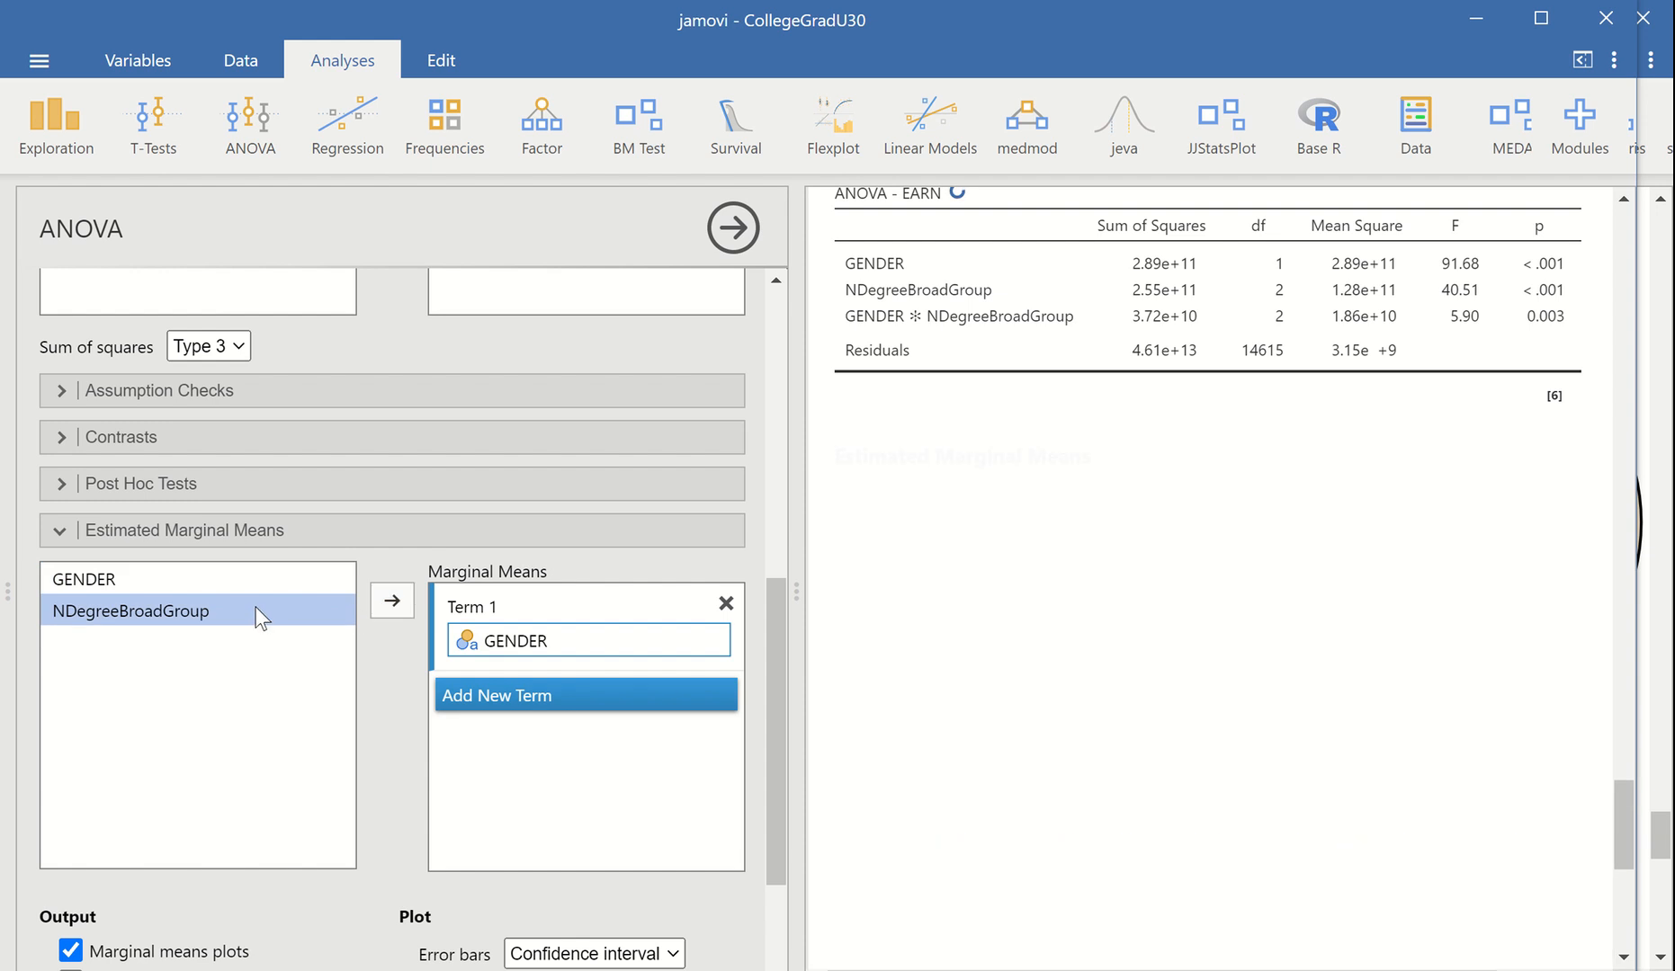
{"action": "left_click", "coordinate": [393, 604]}
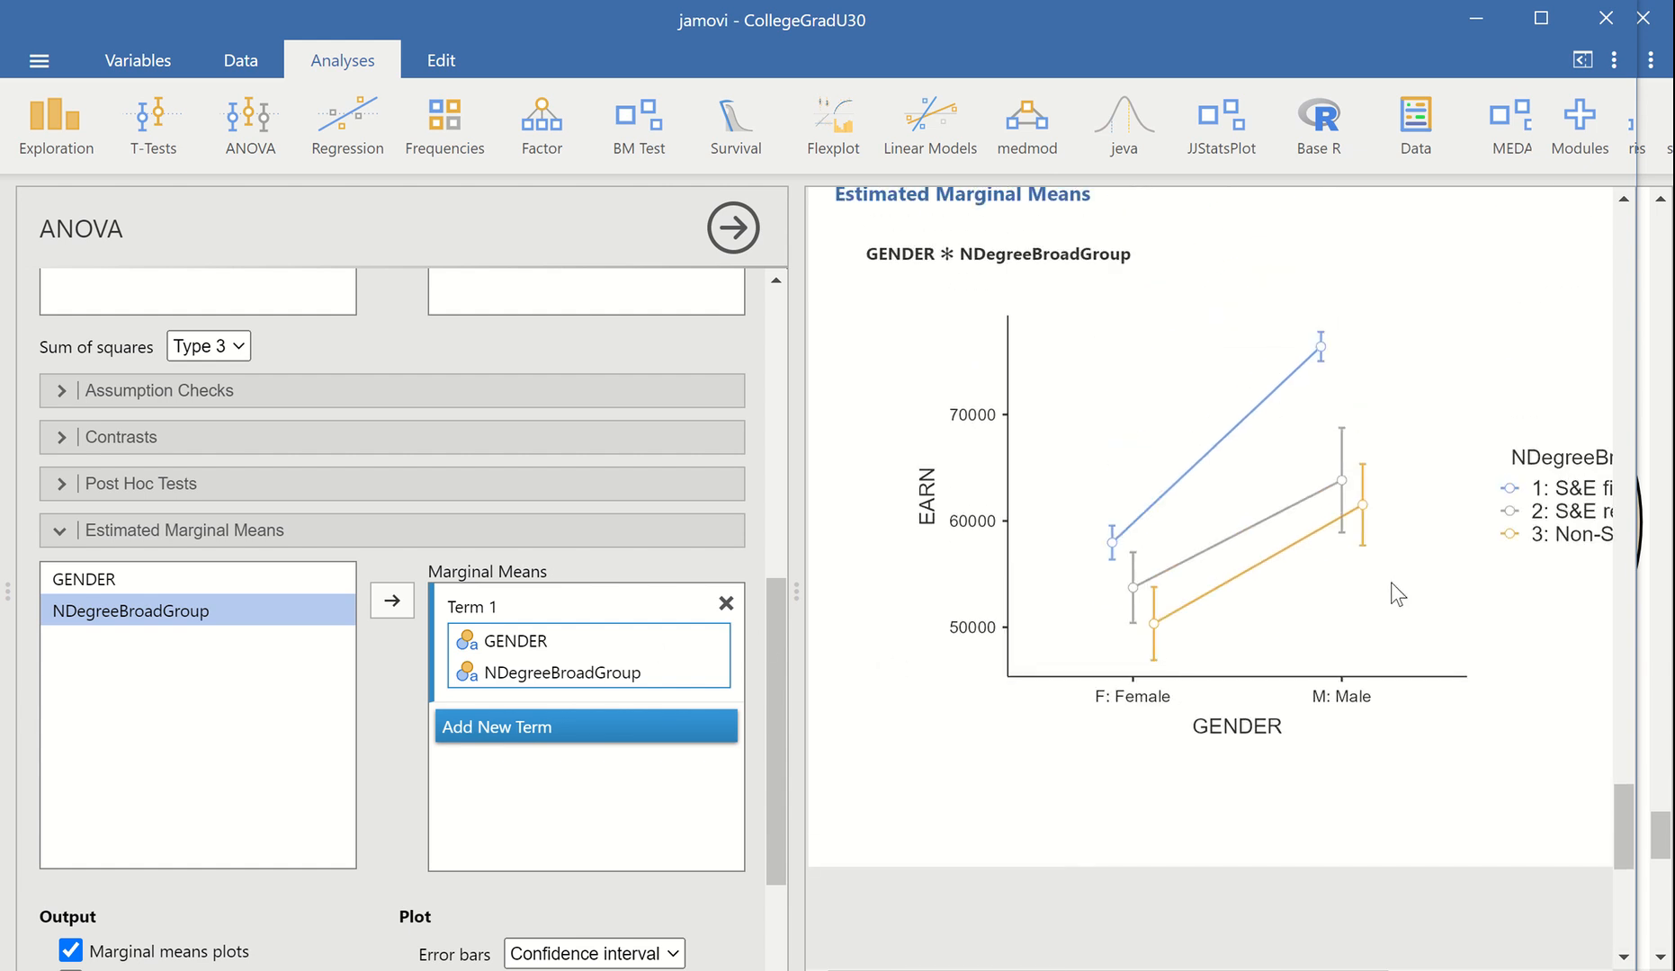
{"action": "left_click_drag", "start_coordinate": [1618, 808], "coordinate": [1620, 805]}
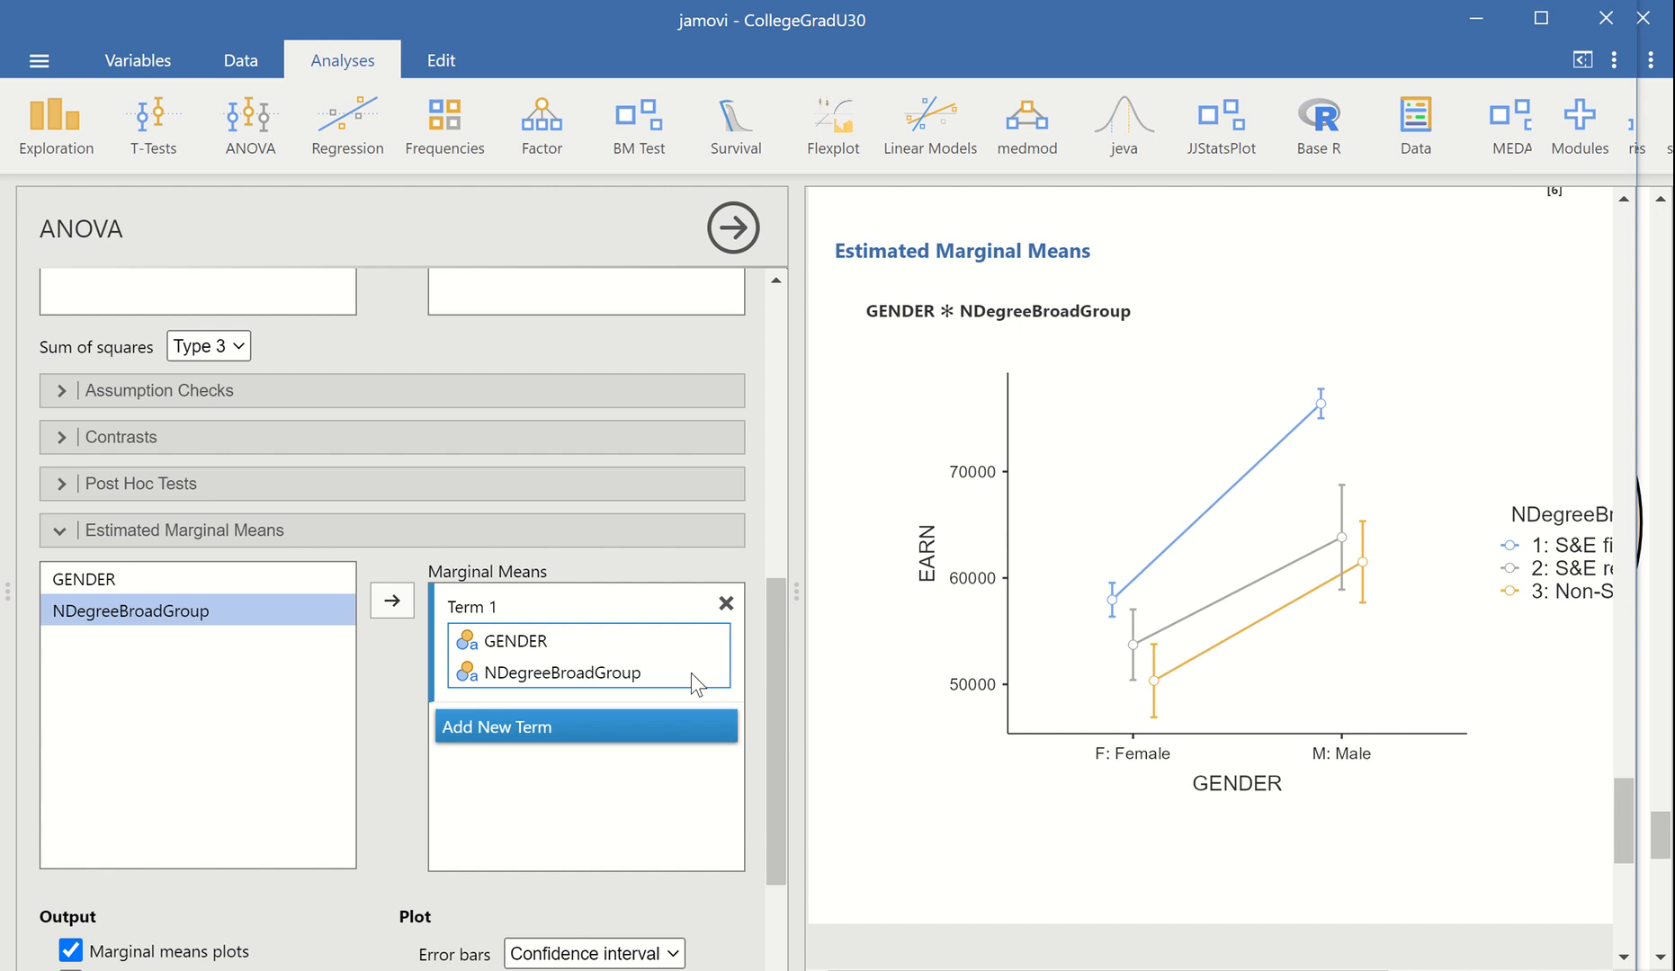
Find MARSTA by filtering the variable list for "mar" and add it as a third fixed factor in the ANOVA
{"action": "left_click_drag", "start_coordinate": [776, 672], "coordinate": [769, 430]}
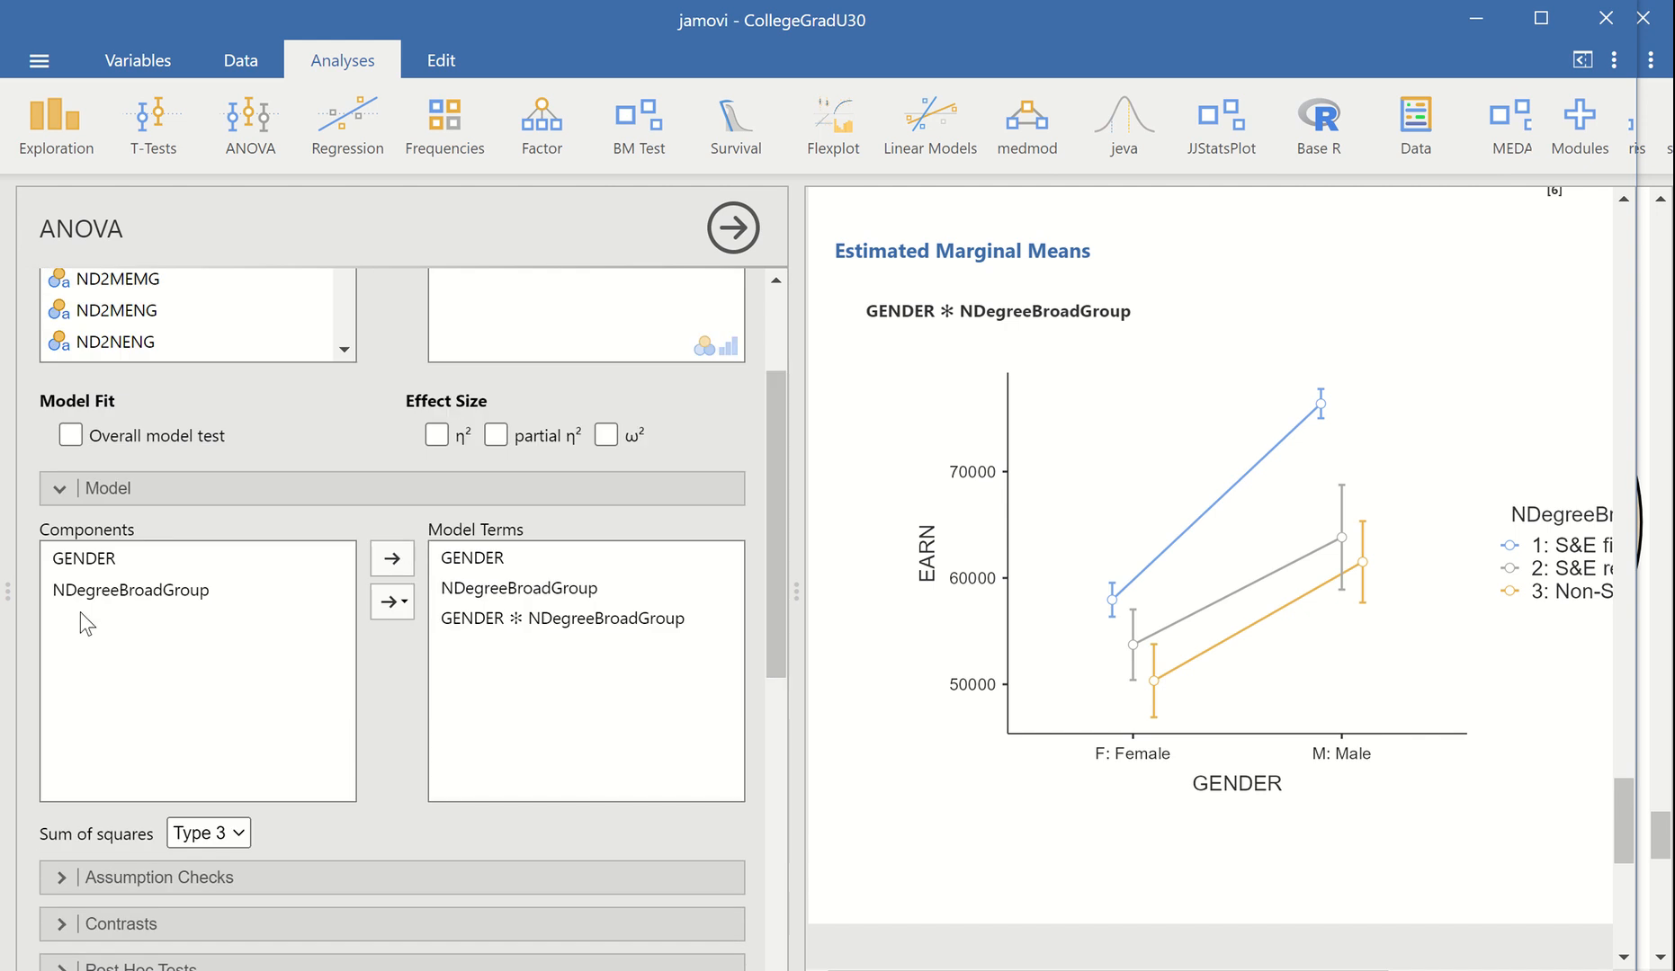
{"action": "scroll", "coordinate": [144, 620], "scroll_direction": "up", "scroll_amount": 1}
{"action": "scroll", "coordinate": [161, 620], "scroll_direction": "up", "scroll_amount": 3}
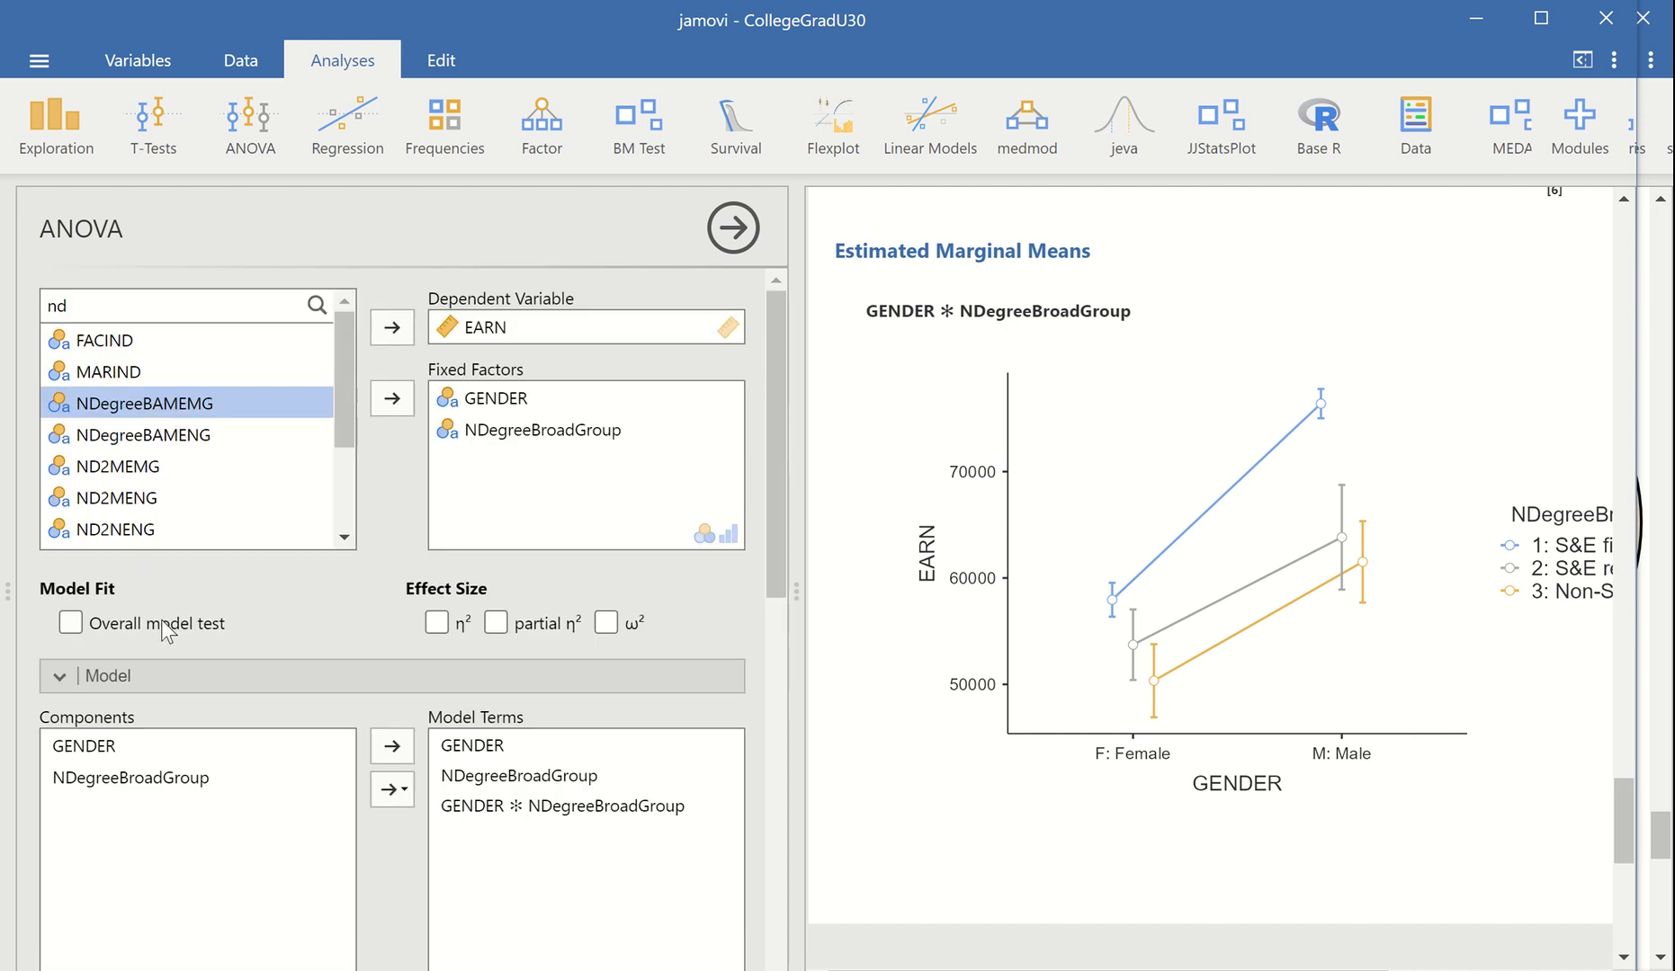
{"action": "left_click_drag", "start_coordinate": [113, 310], "coordinate": [11, 301]}
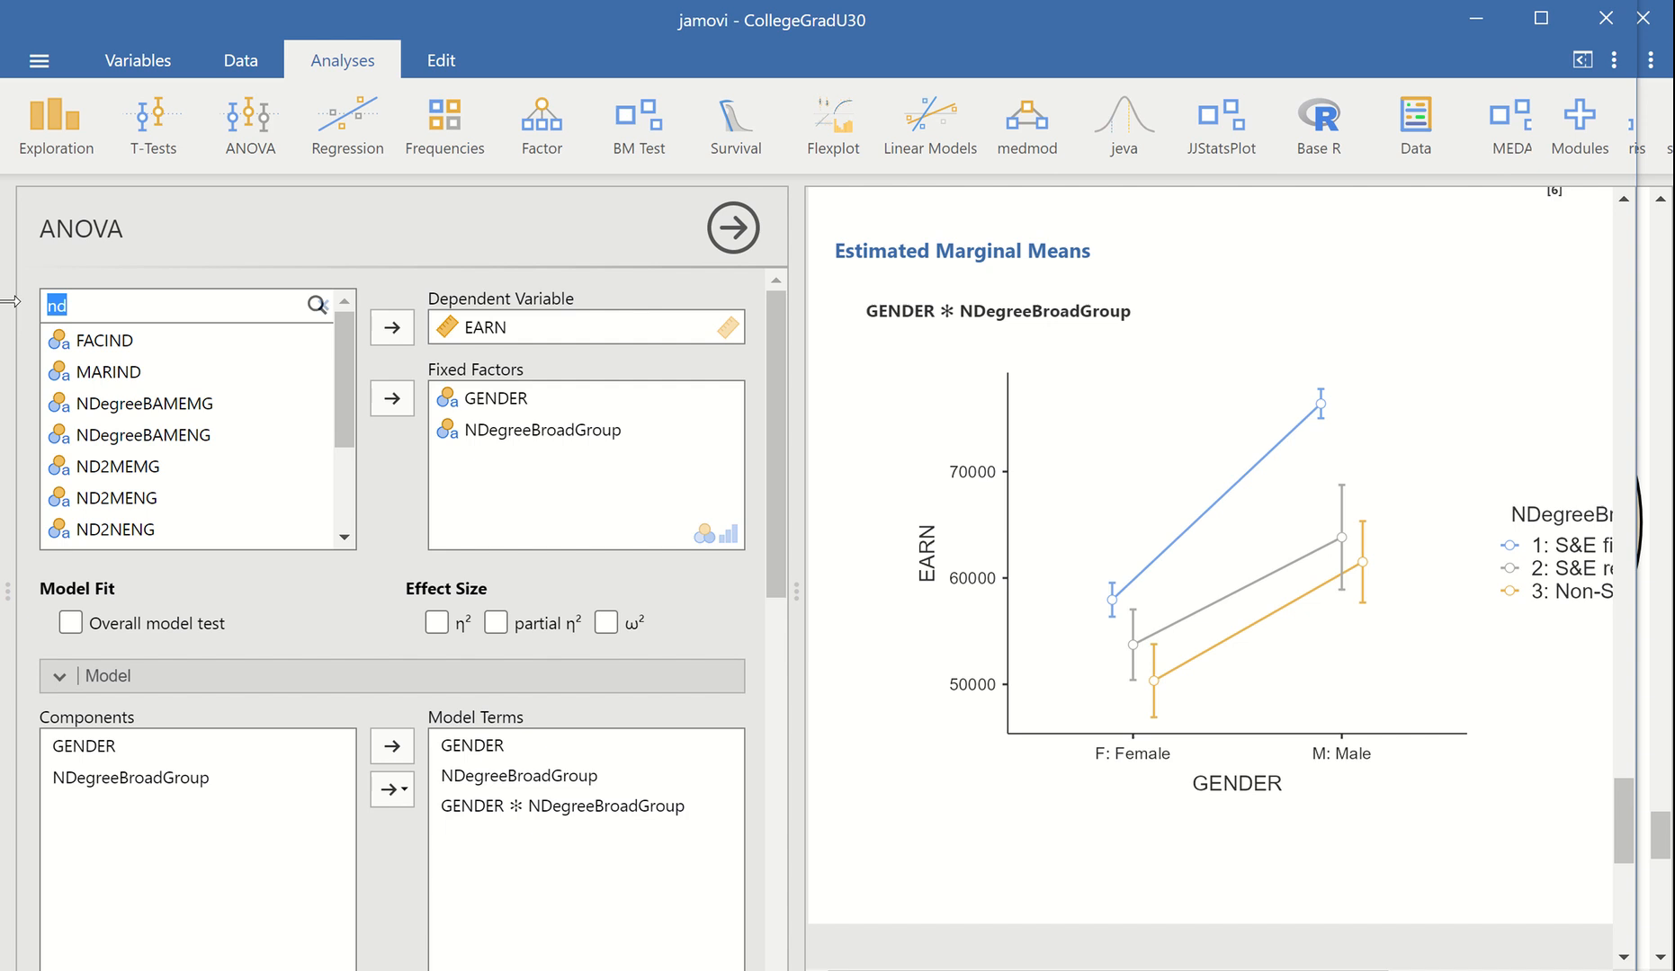
{"action": "type", "text": "mar"}
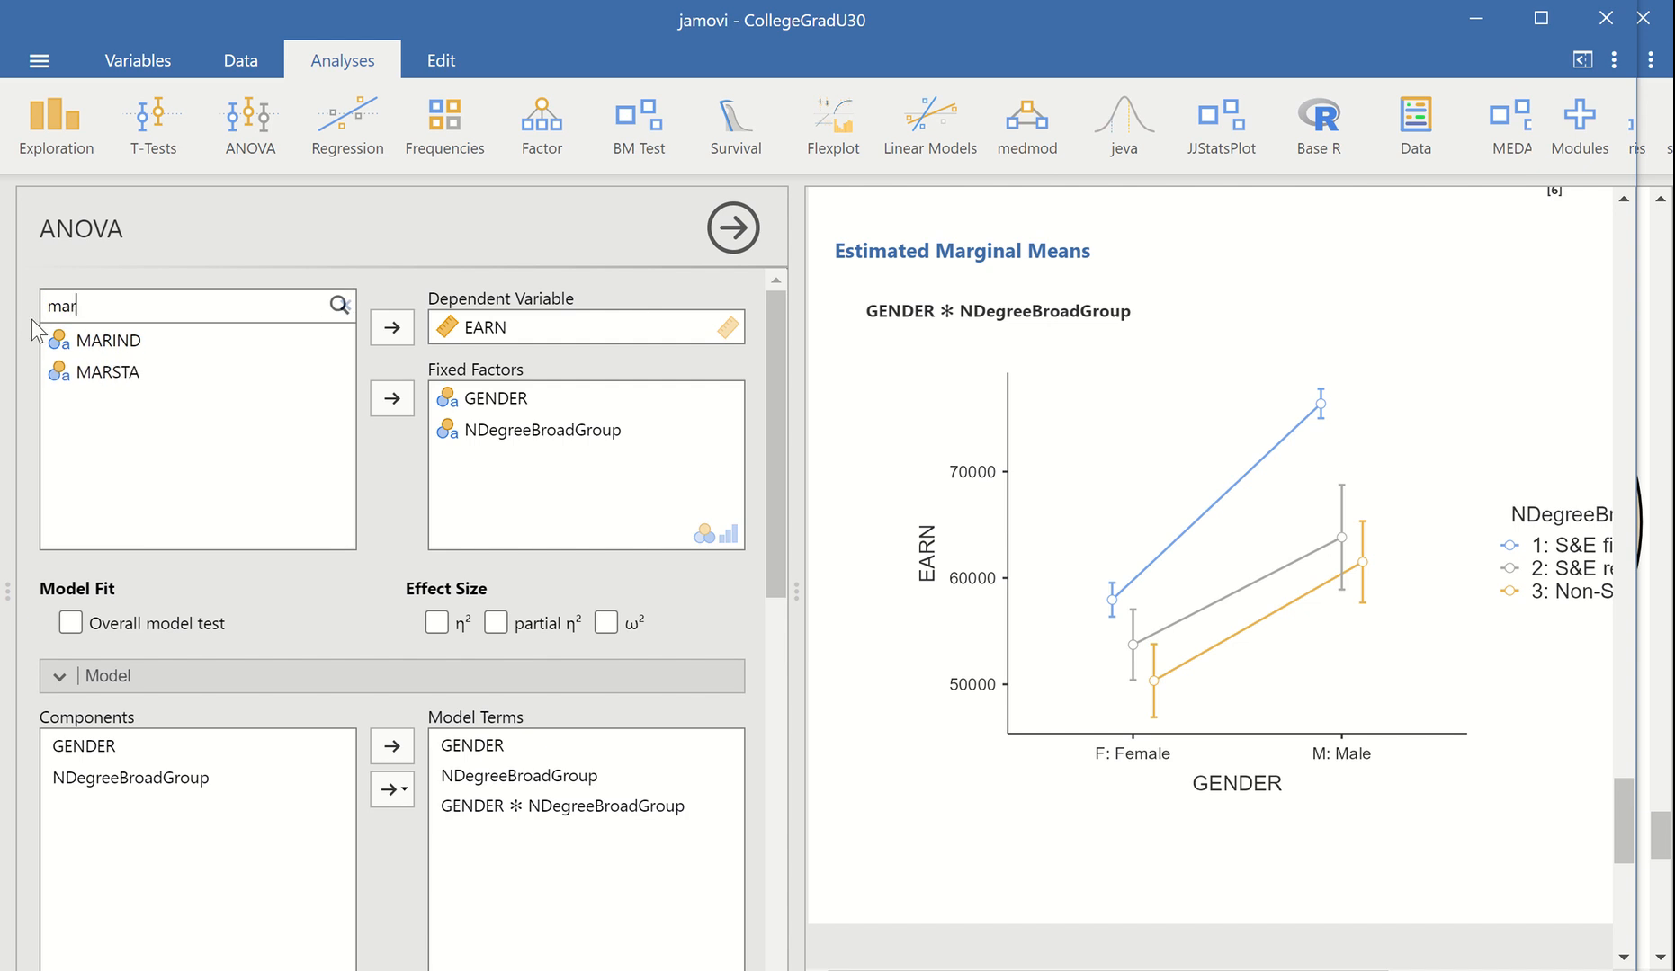
{"action": "left_click", "coordinate": [90, 372]}
{"action": "left_click", "coordinate": [409, 409]}
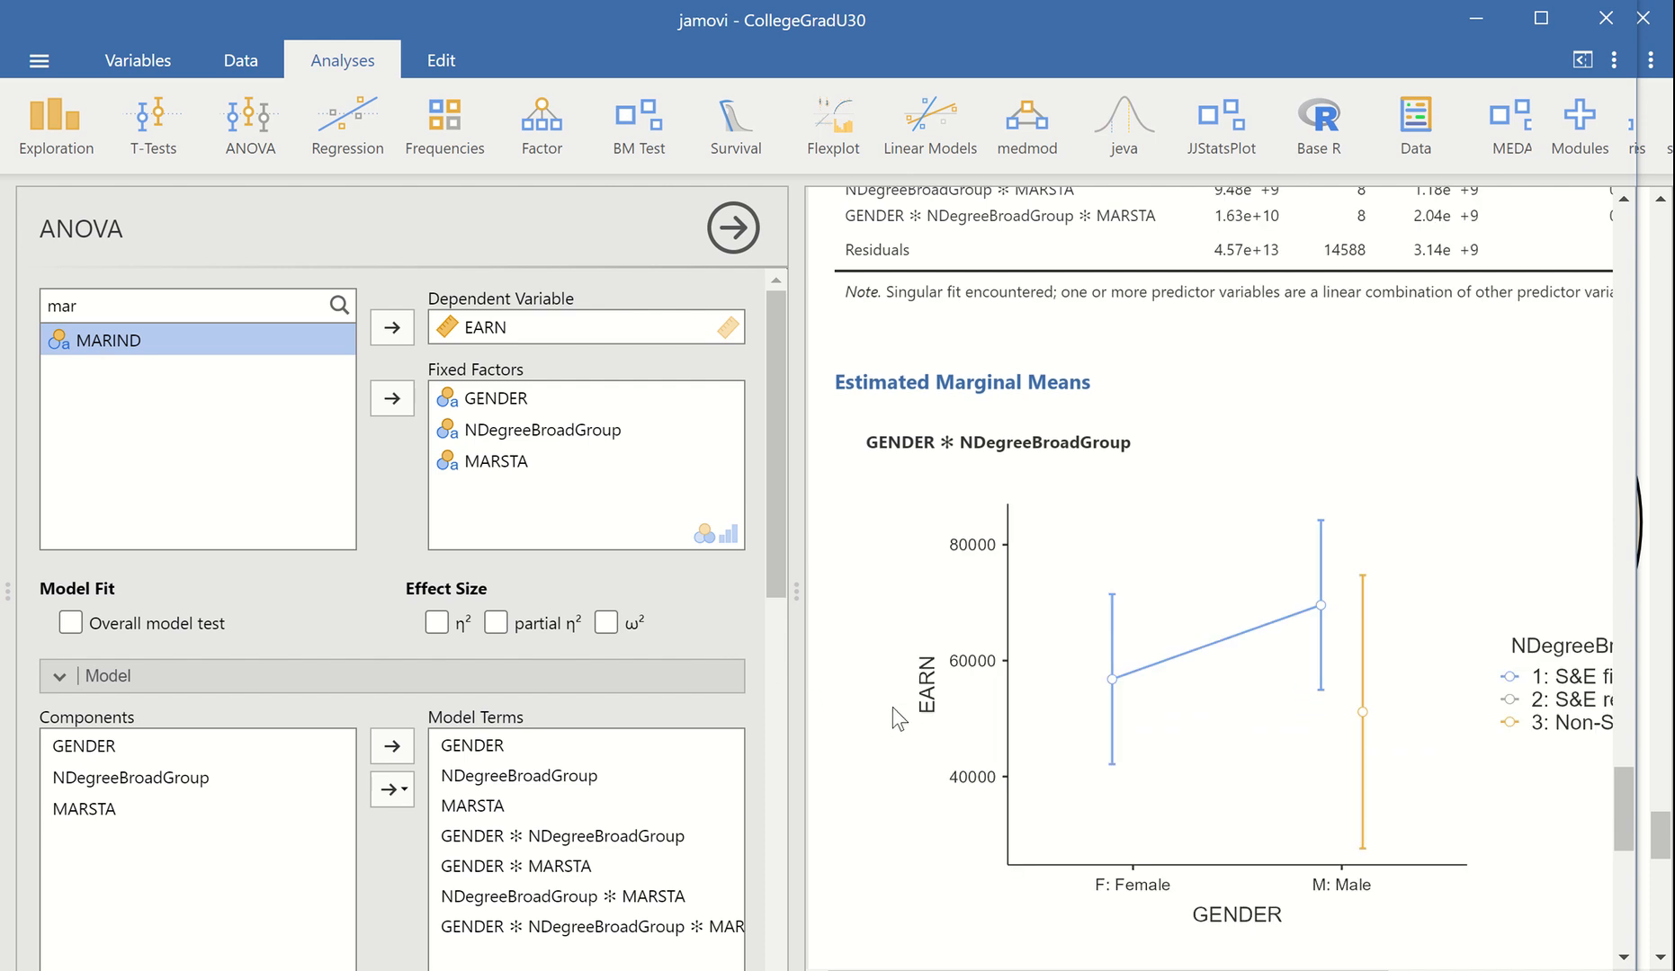
{"action": "scroll", "coordinate": [891, 736], "scroll_direction": "down", "scroll_amount": 2}
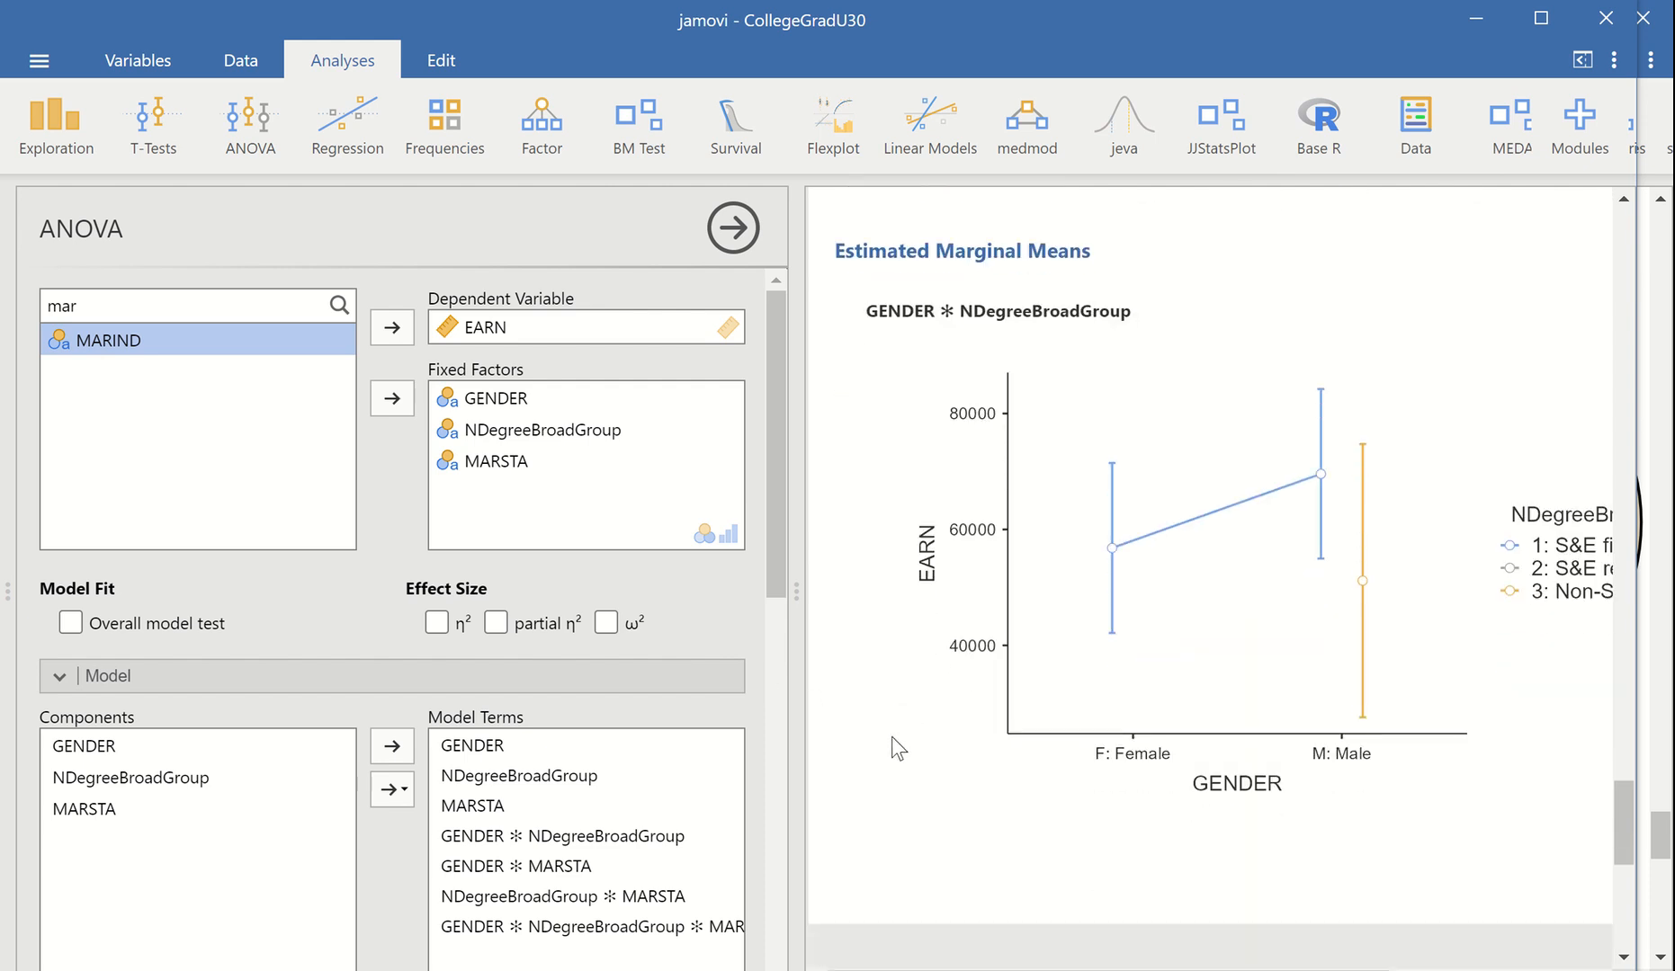
{"action": "scroll", "coordinate": [892, 737], "scroll_direction": "down", "scroll_amount": 6}
{"action": "scroll", "coordinate": [891, 740], "scroll_direction": "up", "scroll_amount": 6}
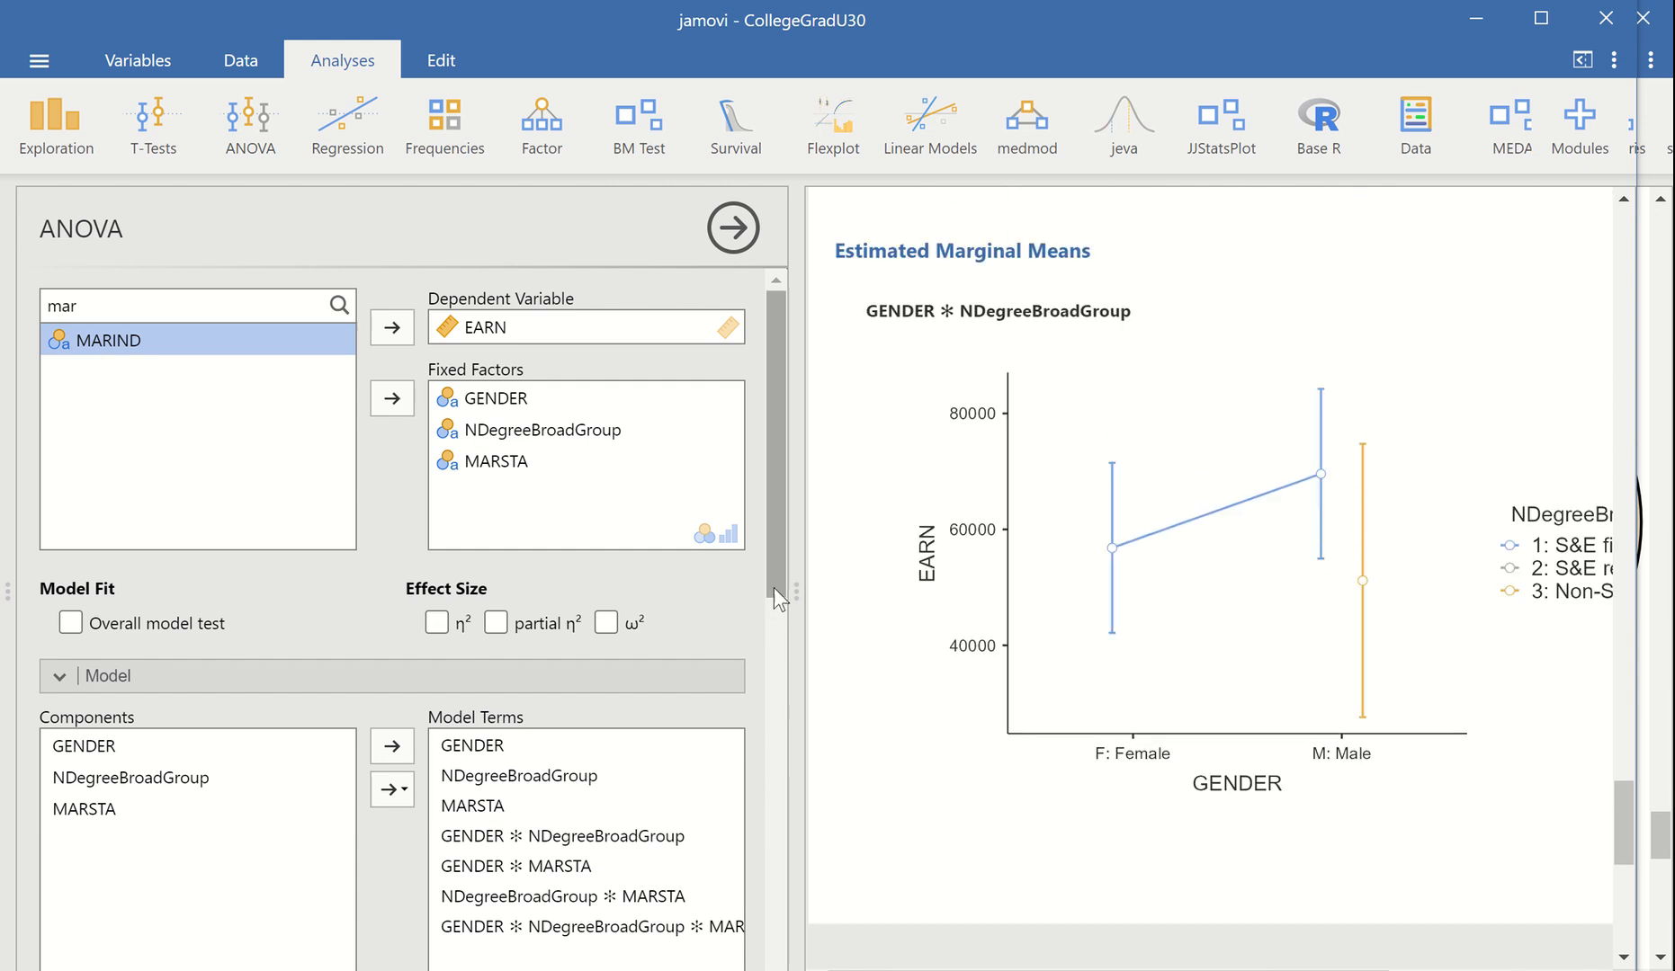
Add MARSTA to the first estimated marginal means term and view the three-way plot
{"action": "left_click_drag", "start_coordinate": [773, 588], "coordinate": [747, 869]}
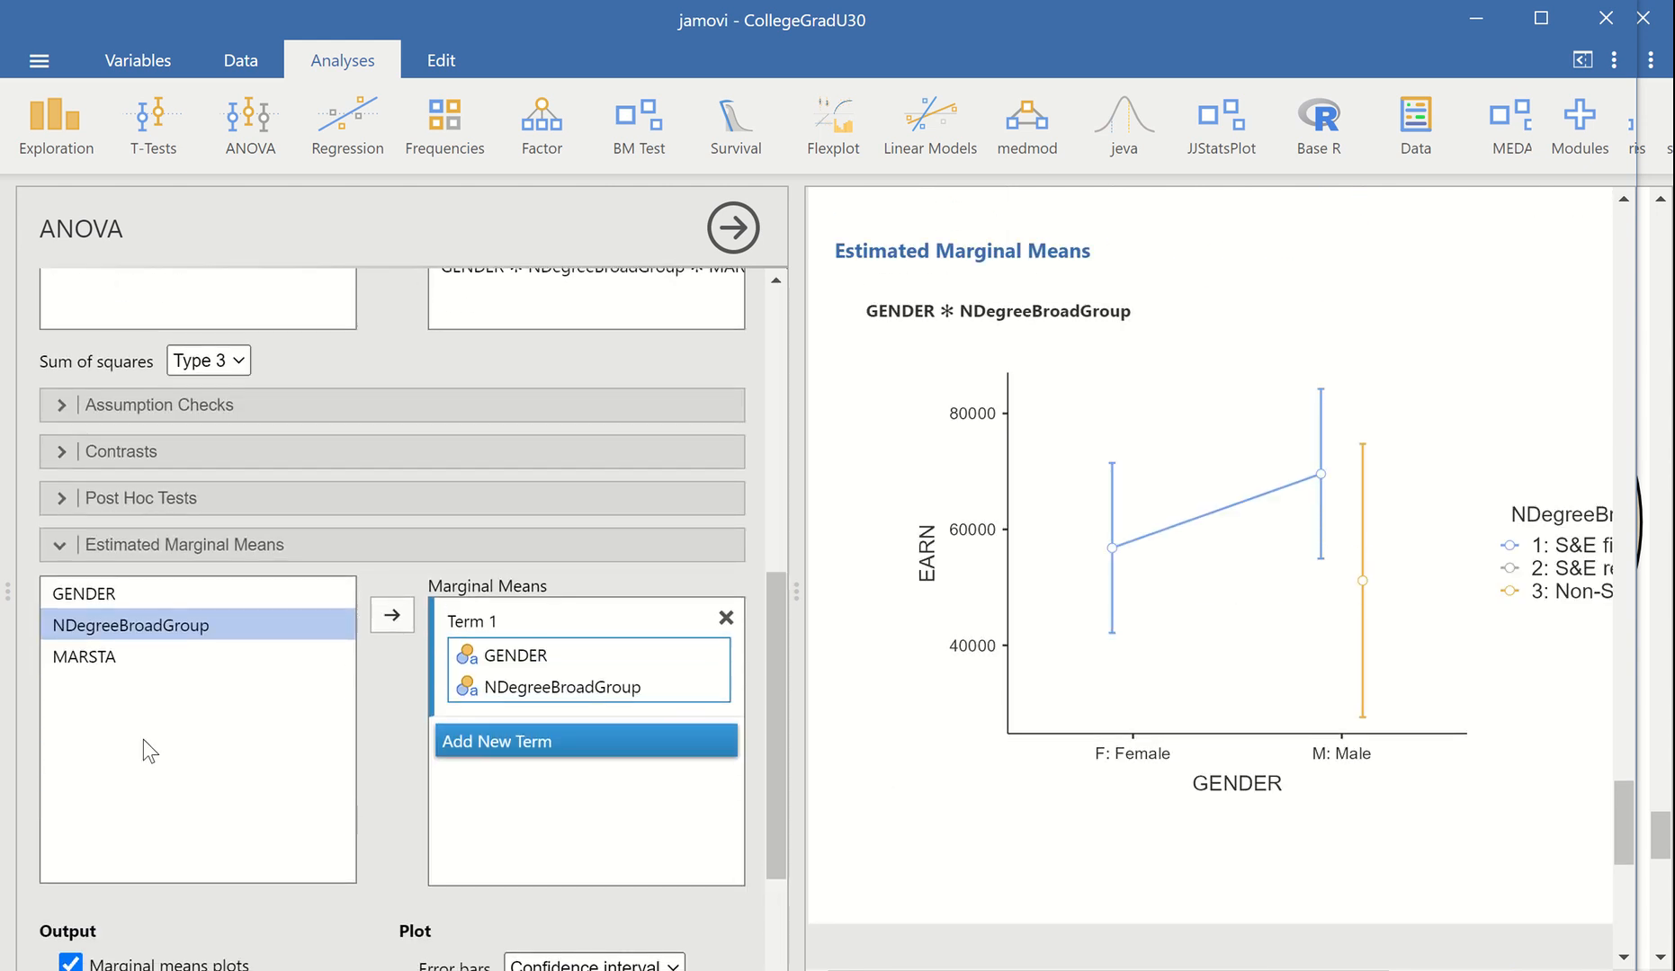
{"action": "left_click", "coordinate": [173, 656]}
{"action": "left_click", "coordinate": [404, 619]}
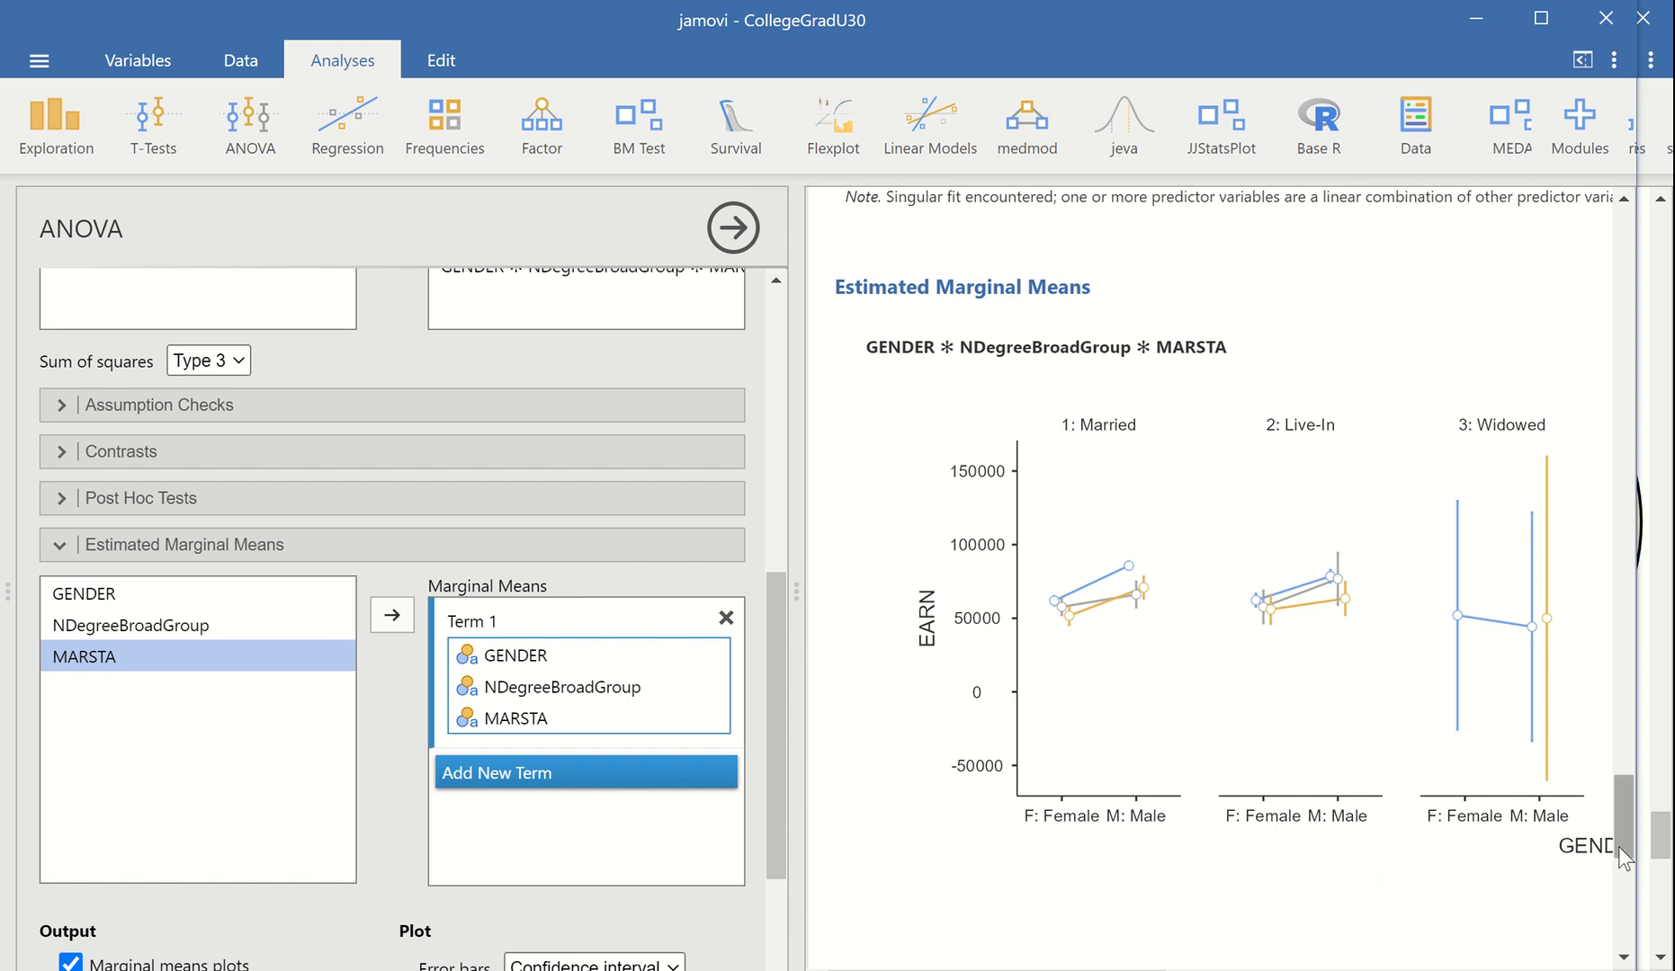
{"action": "scroll", "coordinate": [1620, 850], "scroll_direction": "down", "scroll_amount": 3}
{"action": "scroll", "coordinate": [1623, 877], "scroll_direction": "down", "scroll_amount": 3}
{"action": "scroll", "coordinate": [1622, 859], "scroll_direction": "up", "scroll_amount": 5}
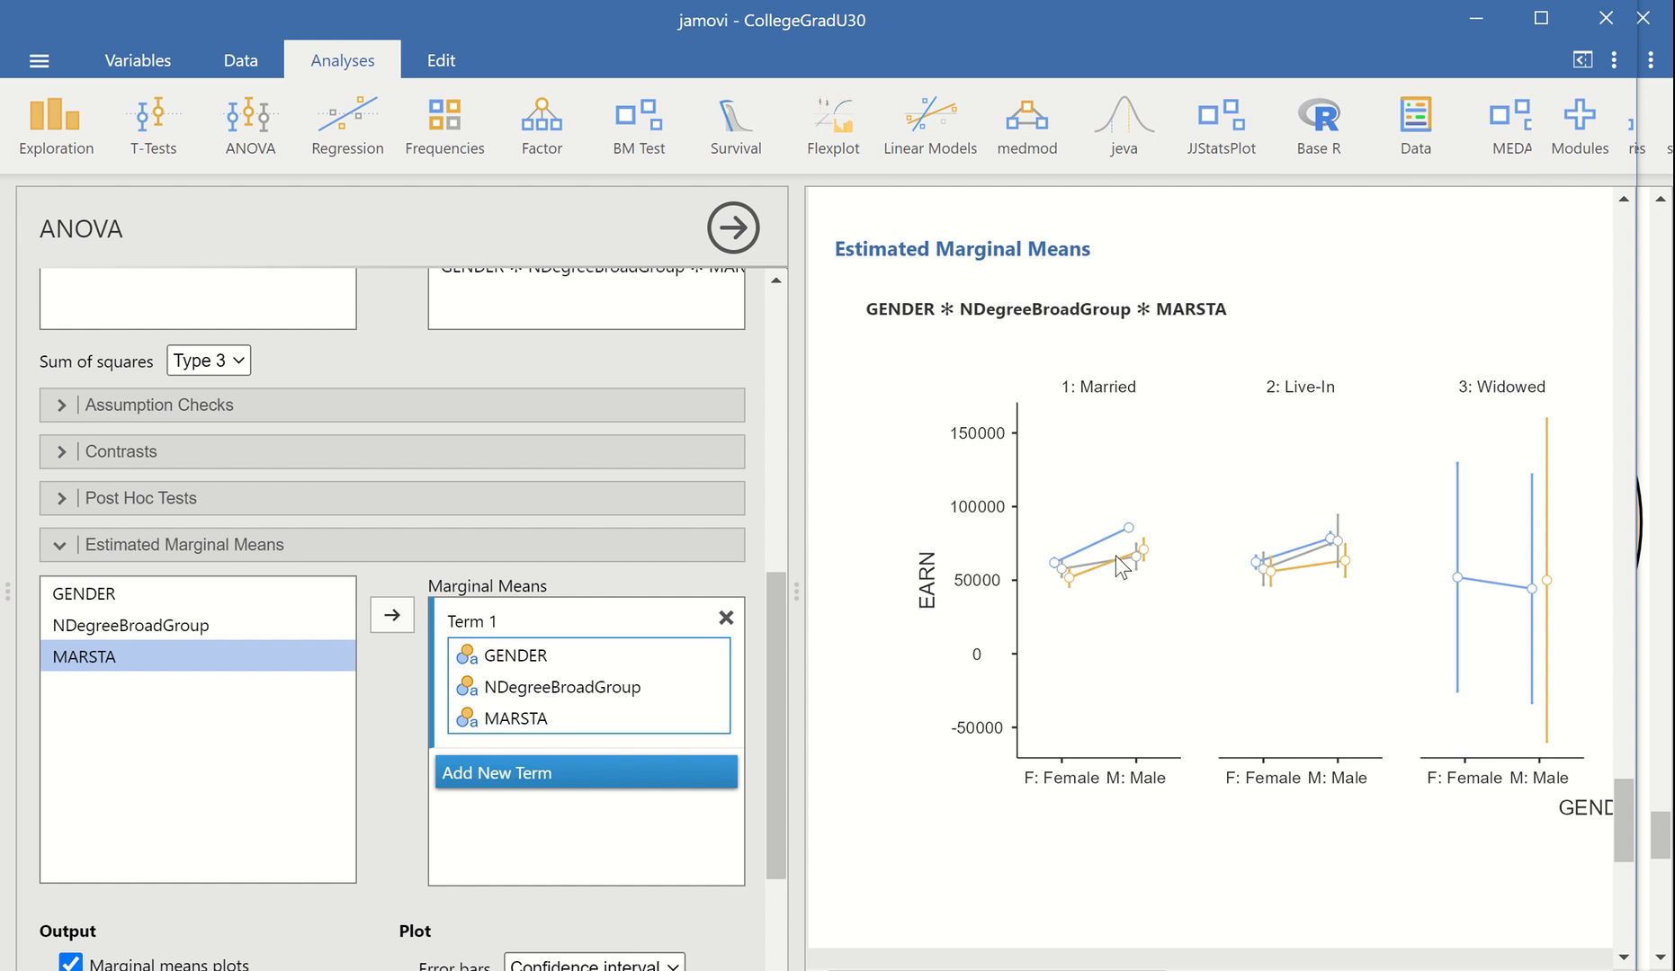
{"action": "mouse_move", "coordinate": [1135, 970]}
{"action": "left_mouse_down"}
{"action": "mouse_move", "coordinate": [1466, 970]}
{"action": "mouse_move", "coordinate": [1138, 970]}
{"action": "left_mouse_up"}
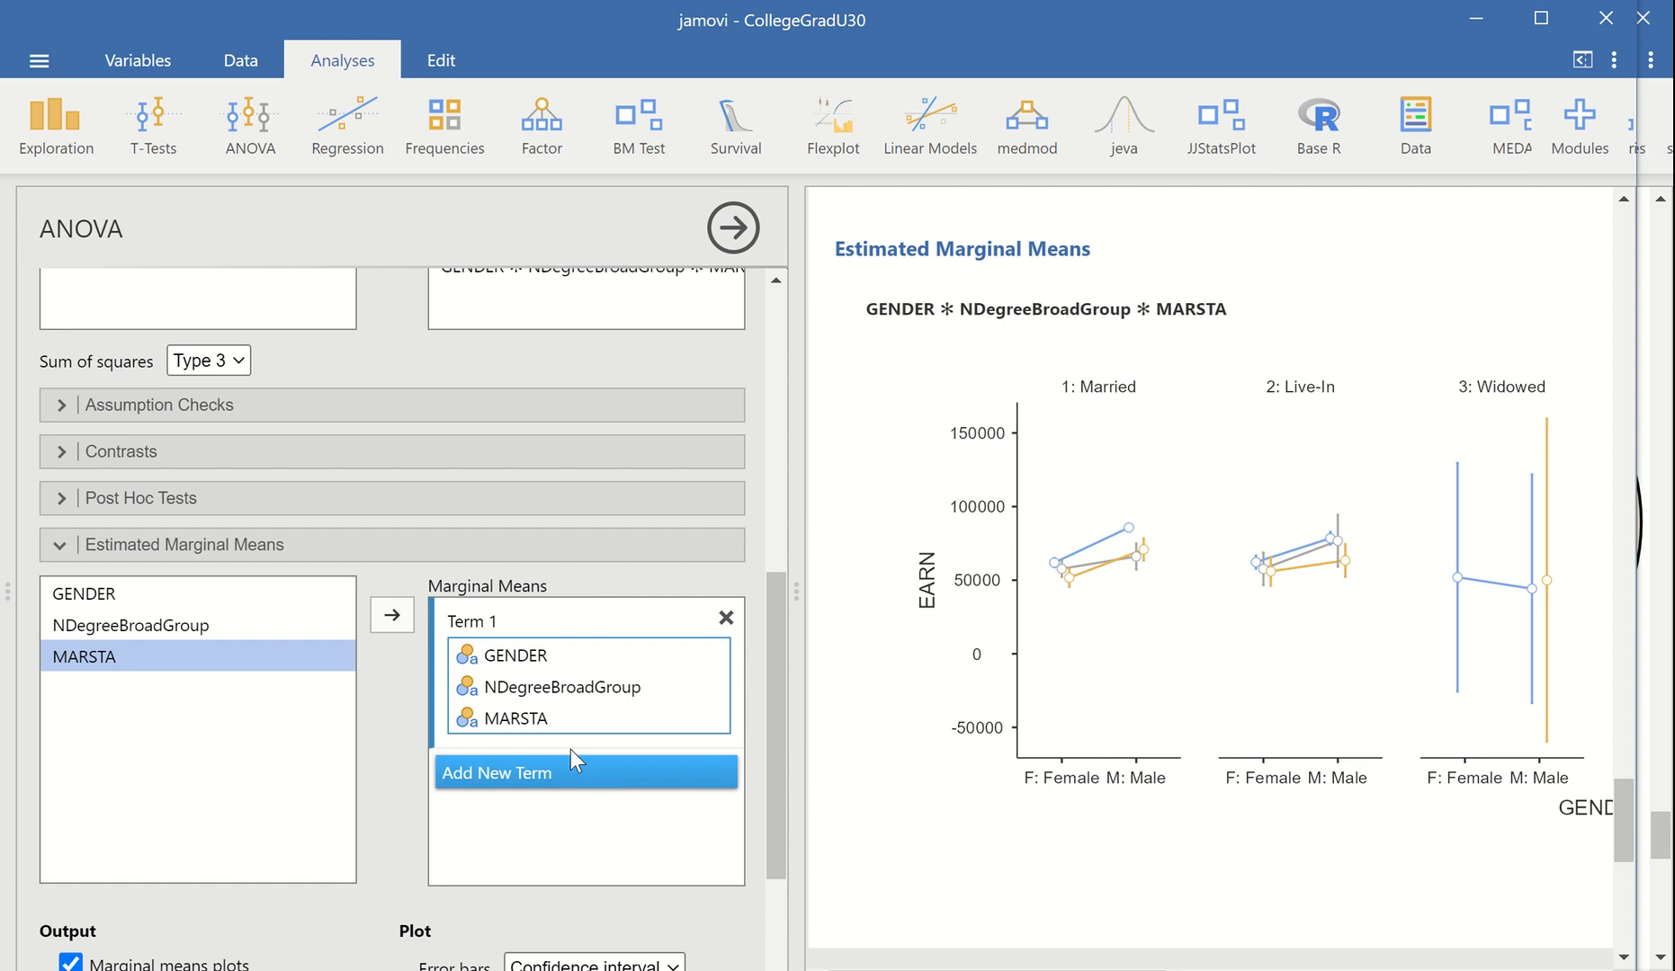
Reorder the first marginal means term so MARSTA comes between GENDER and NDegreeBroadGroup
{"action": "left_click_drag", "start_coordinate": [568, 718], "coordinate": [524, 652]}
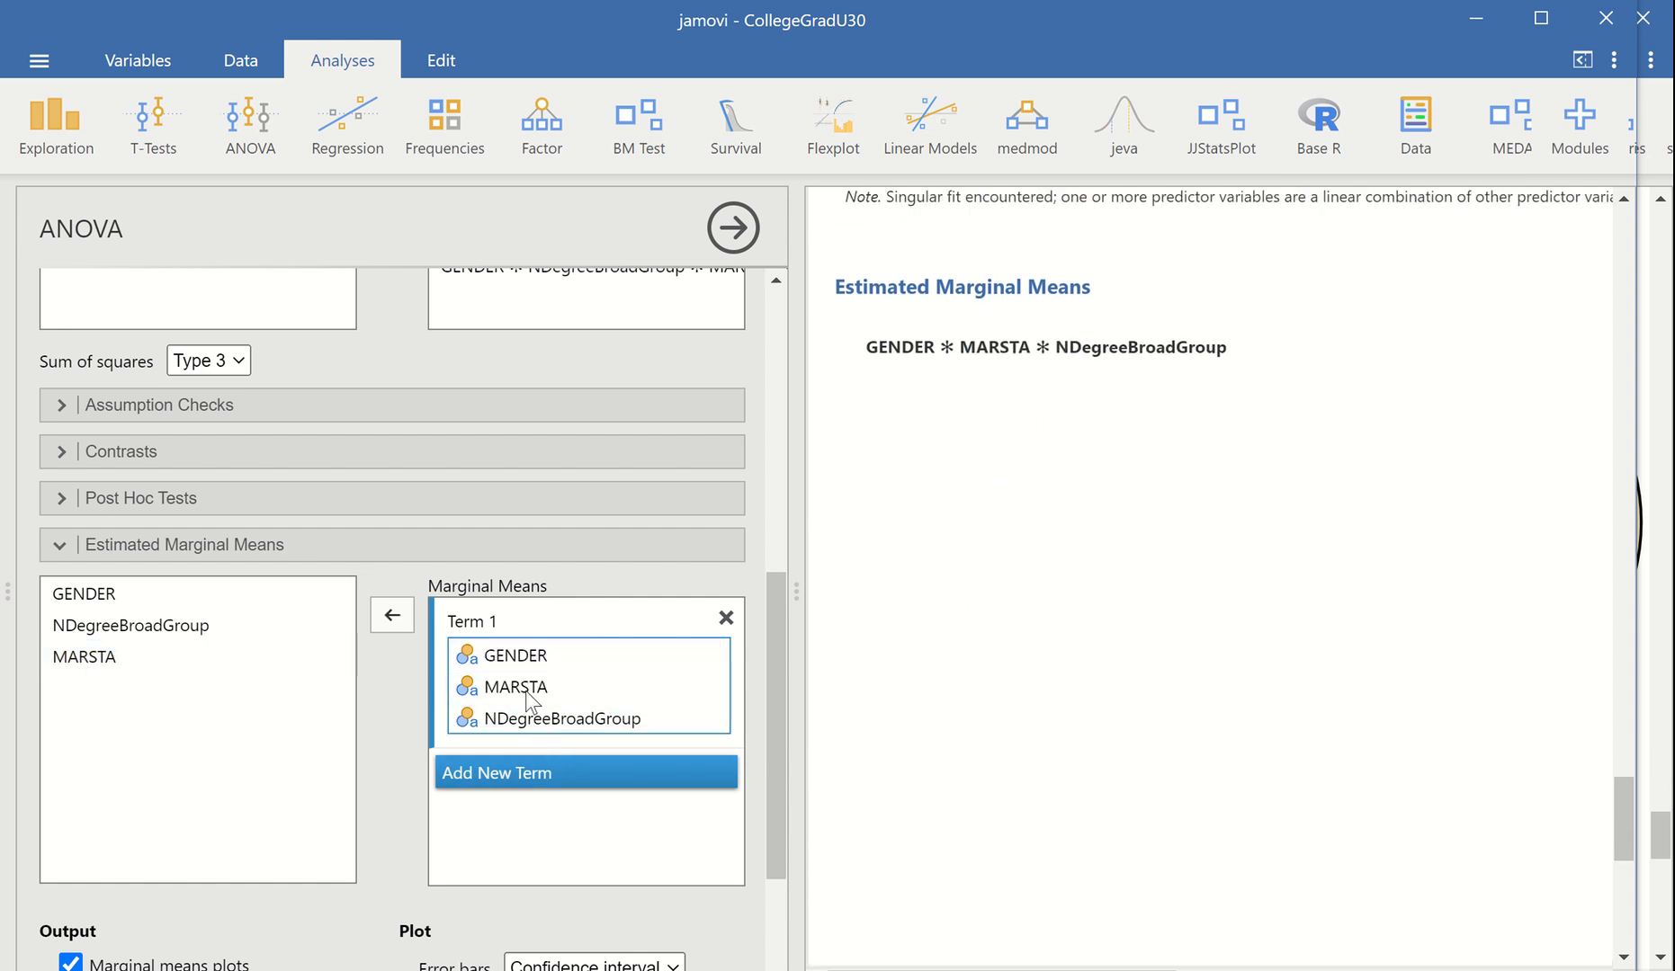
{"action": "left_click_drag", "start_coordinate": [525, 691], "coordinate": [527, 658]}
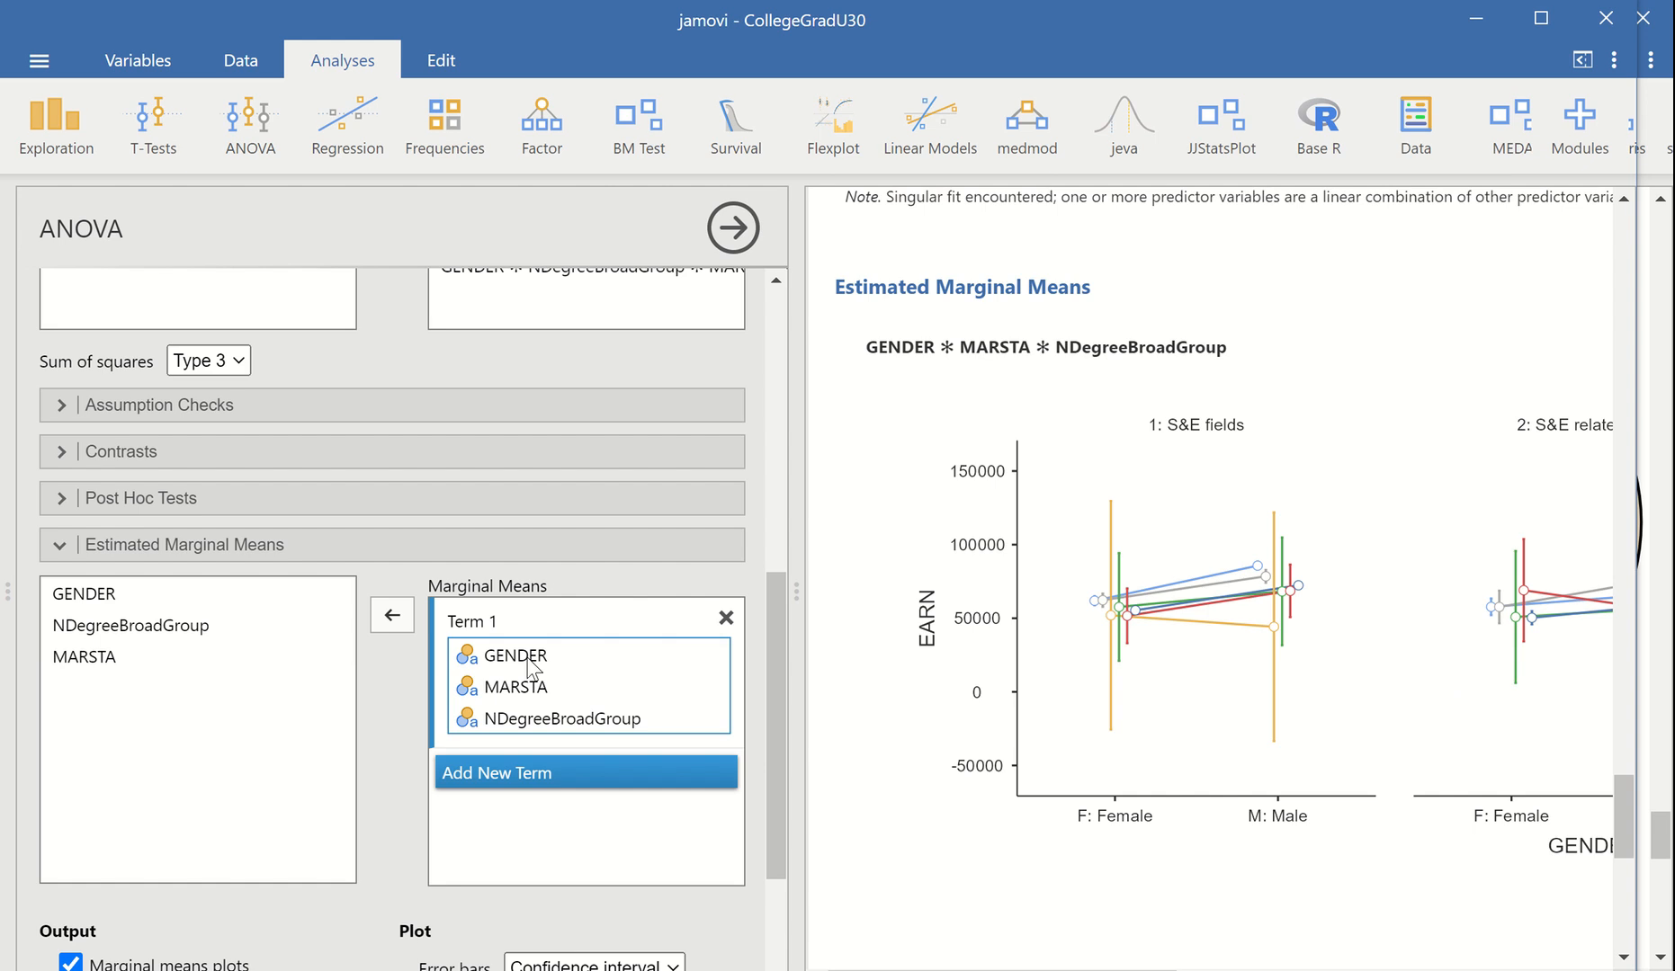
Examine EARN by GENDER and MARSTA across the S&E, S&E related and Non-S&E panels of the marginal means plot
{"action": "scroll", "coordinate": [1206, 576], "scroll_direction": "right", "scroll_amount": 10}
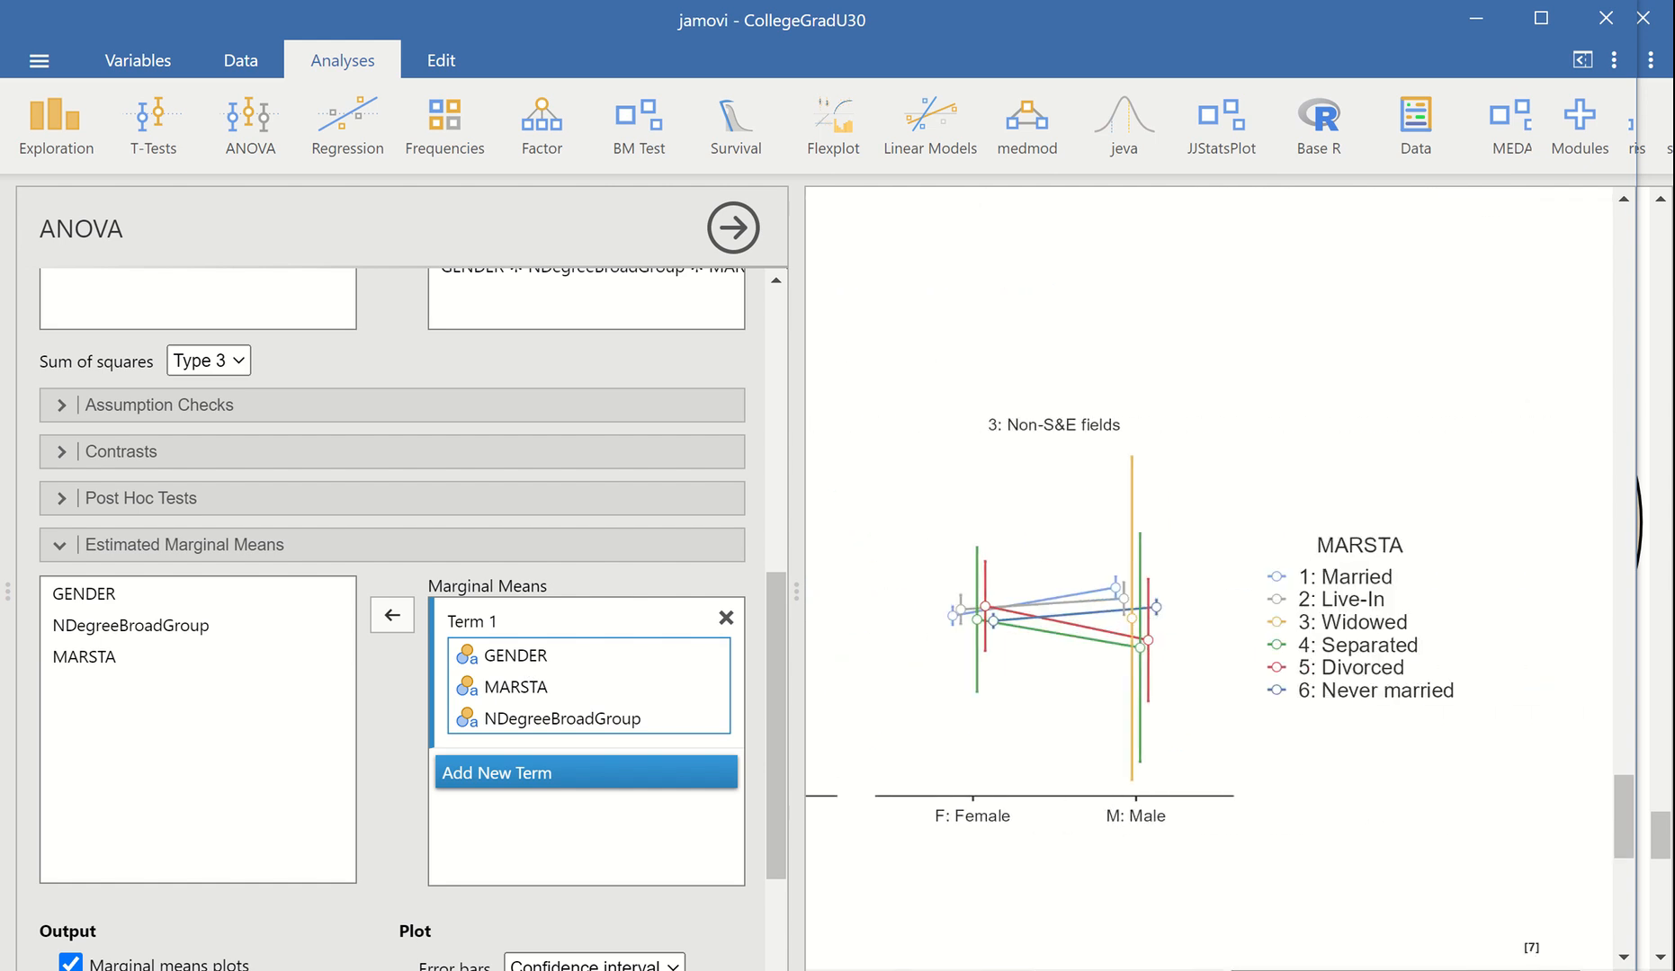
{"action": "scroll", "coordinate": [1206, 576], "scroll_direction": "left", "scroll_amount": 6}
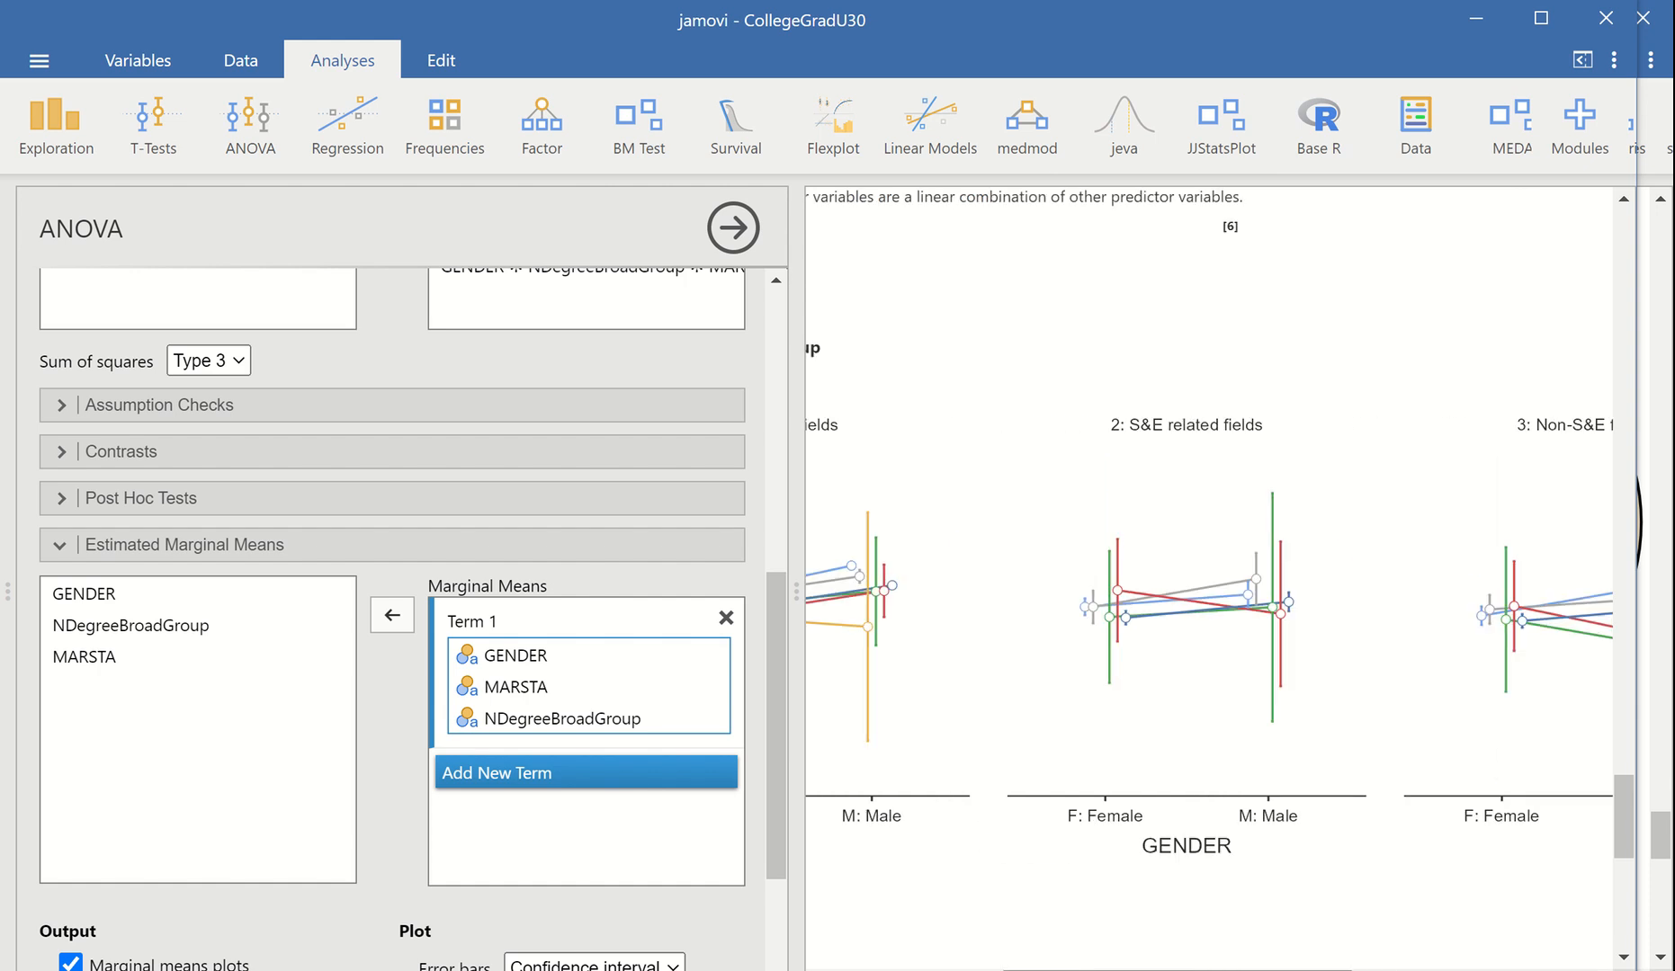
{"action": "scroll", "coordinate": [1205, 576], "scroll_direction": "left", "scroll_amount": 3}
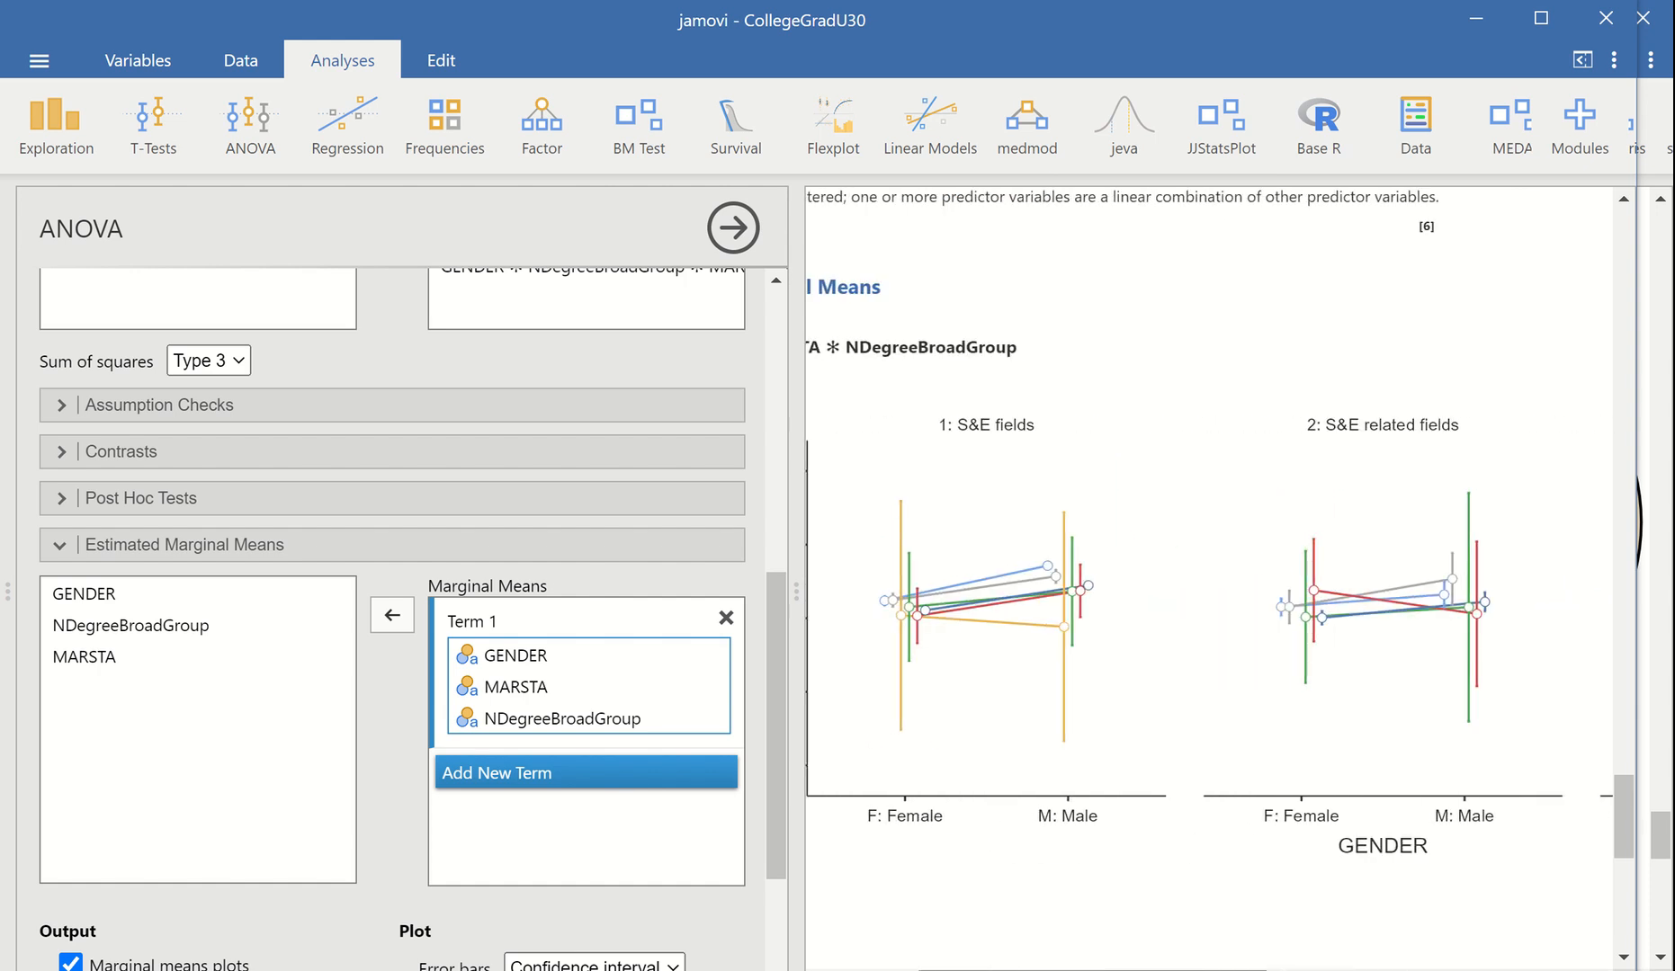
{"action": "scroll", "coordinate": [1205, 576], "scroll_direction": "left", "scroll_amount": 1}
{"action": "scroll", "coordinate": [1205, 575], "scroll_direction": "right", "scroll_amount": 10}
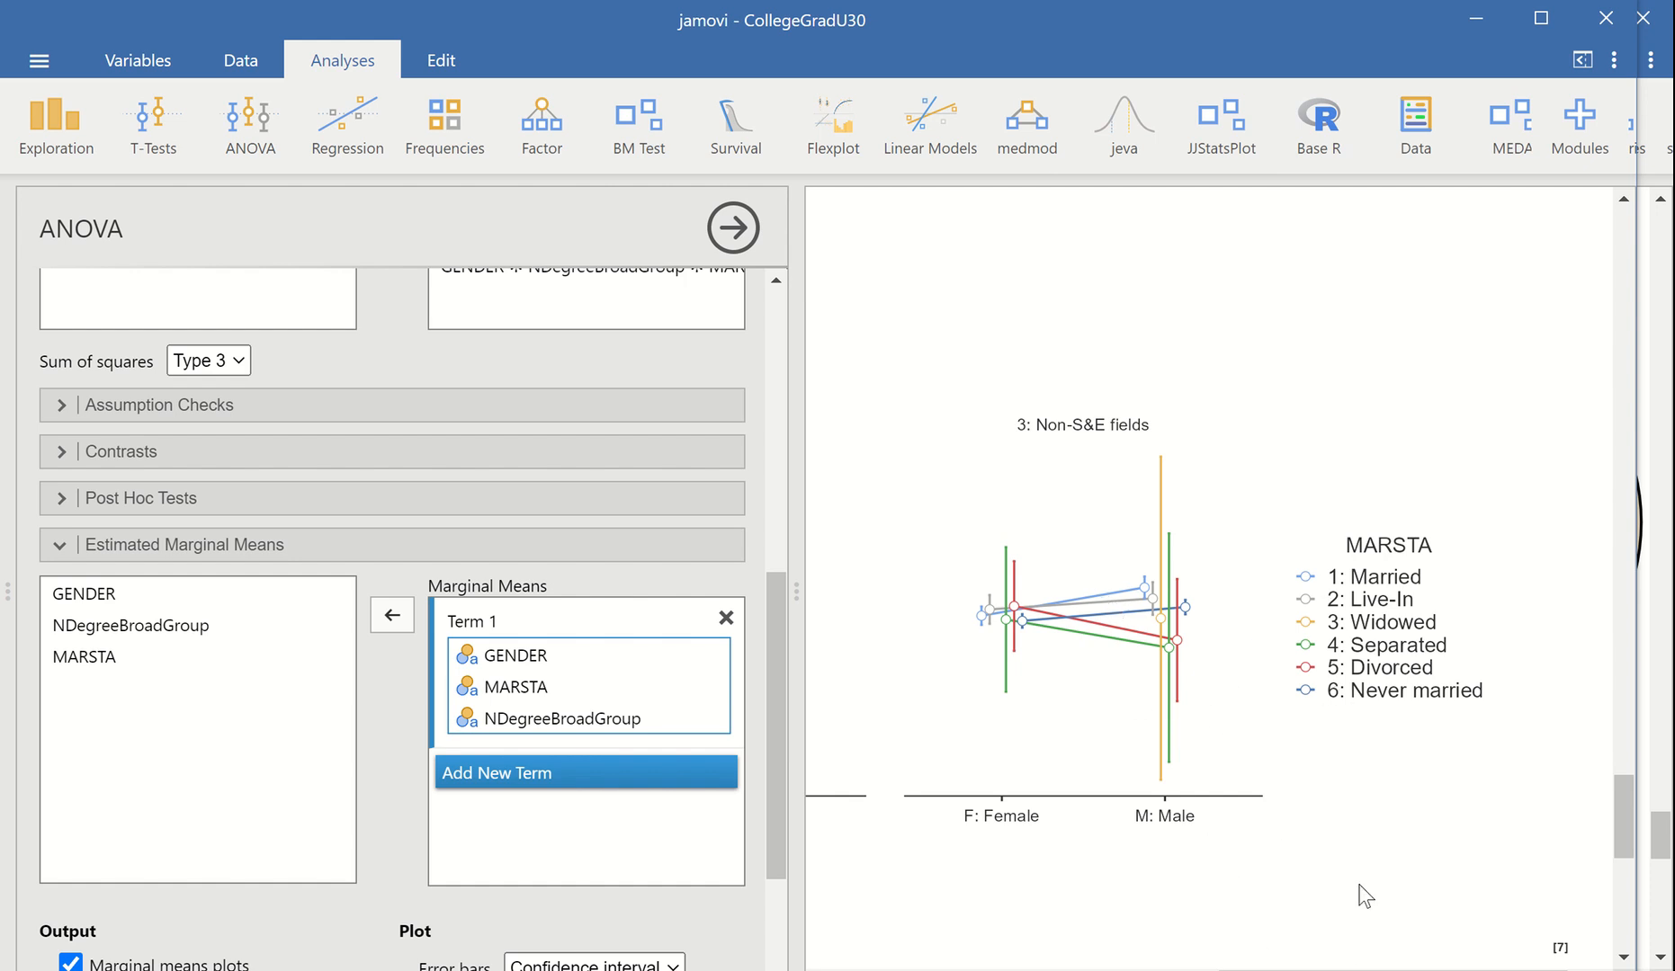
{"action": "left_click_drag", "start_coordinate": [1412, 970], "coordinate": [1108, 970]}
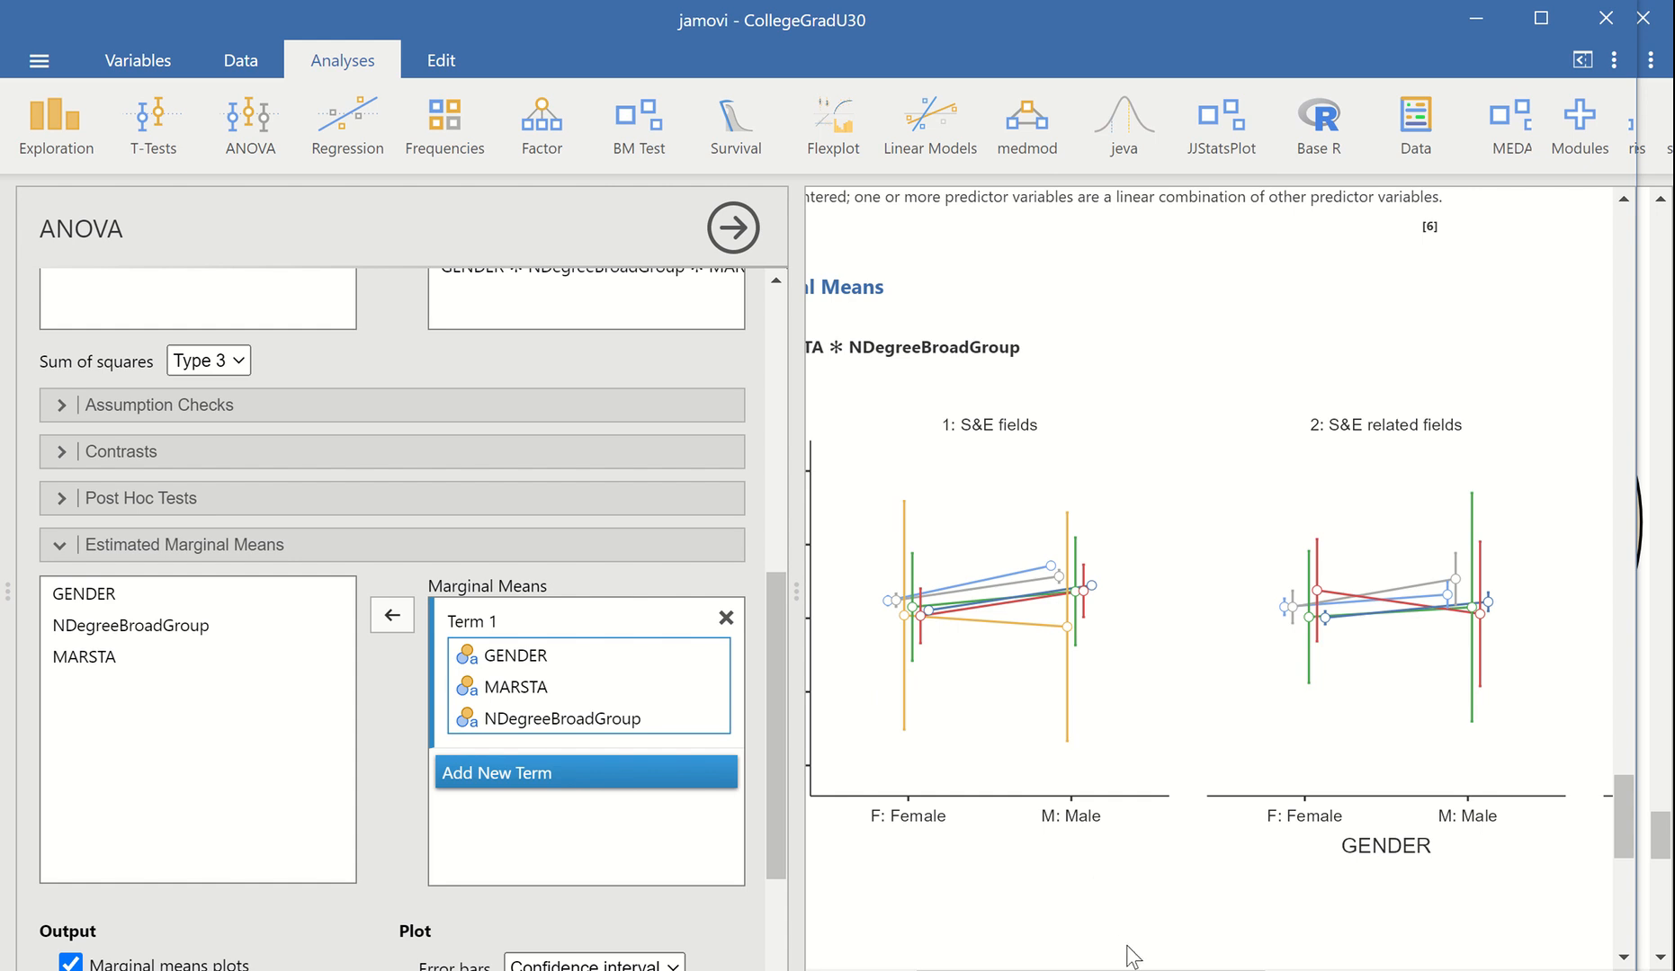
{"action": "scroll", "coordinate": [1131, 956], "scroll_direction": "right", "scroll_amount": 8}
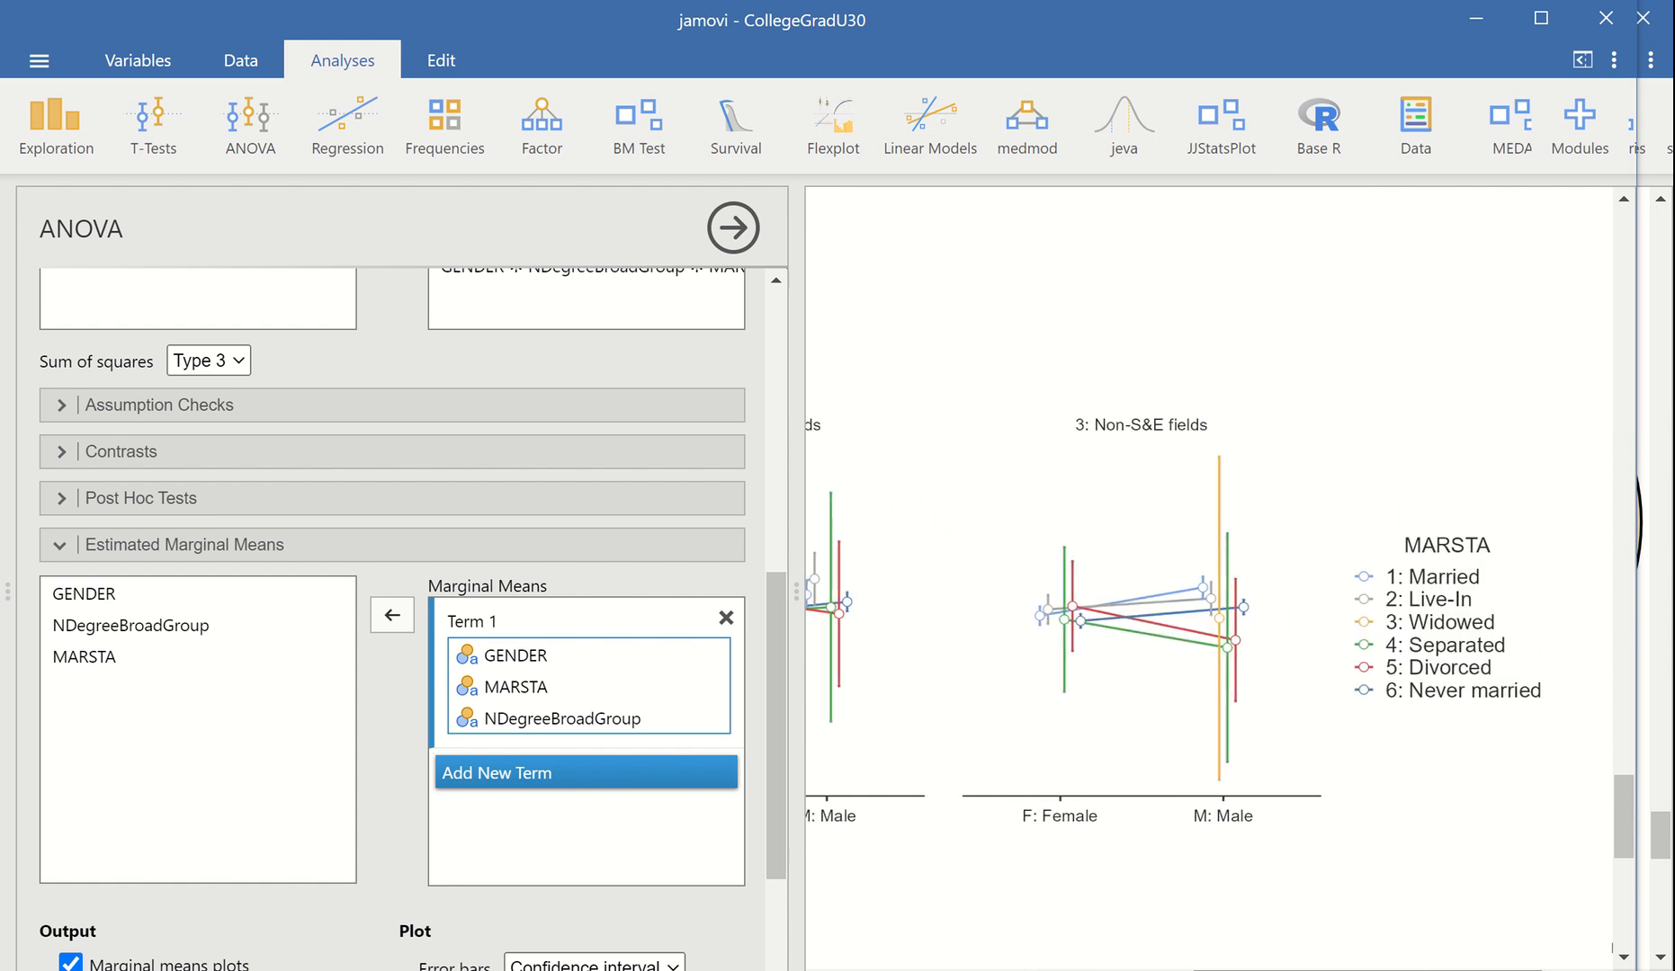
{"action": "scroll", "coordinate": [1103, 904], "scroll_direction": "left", "scroll_amount": 8}
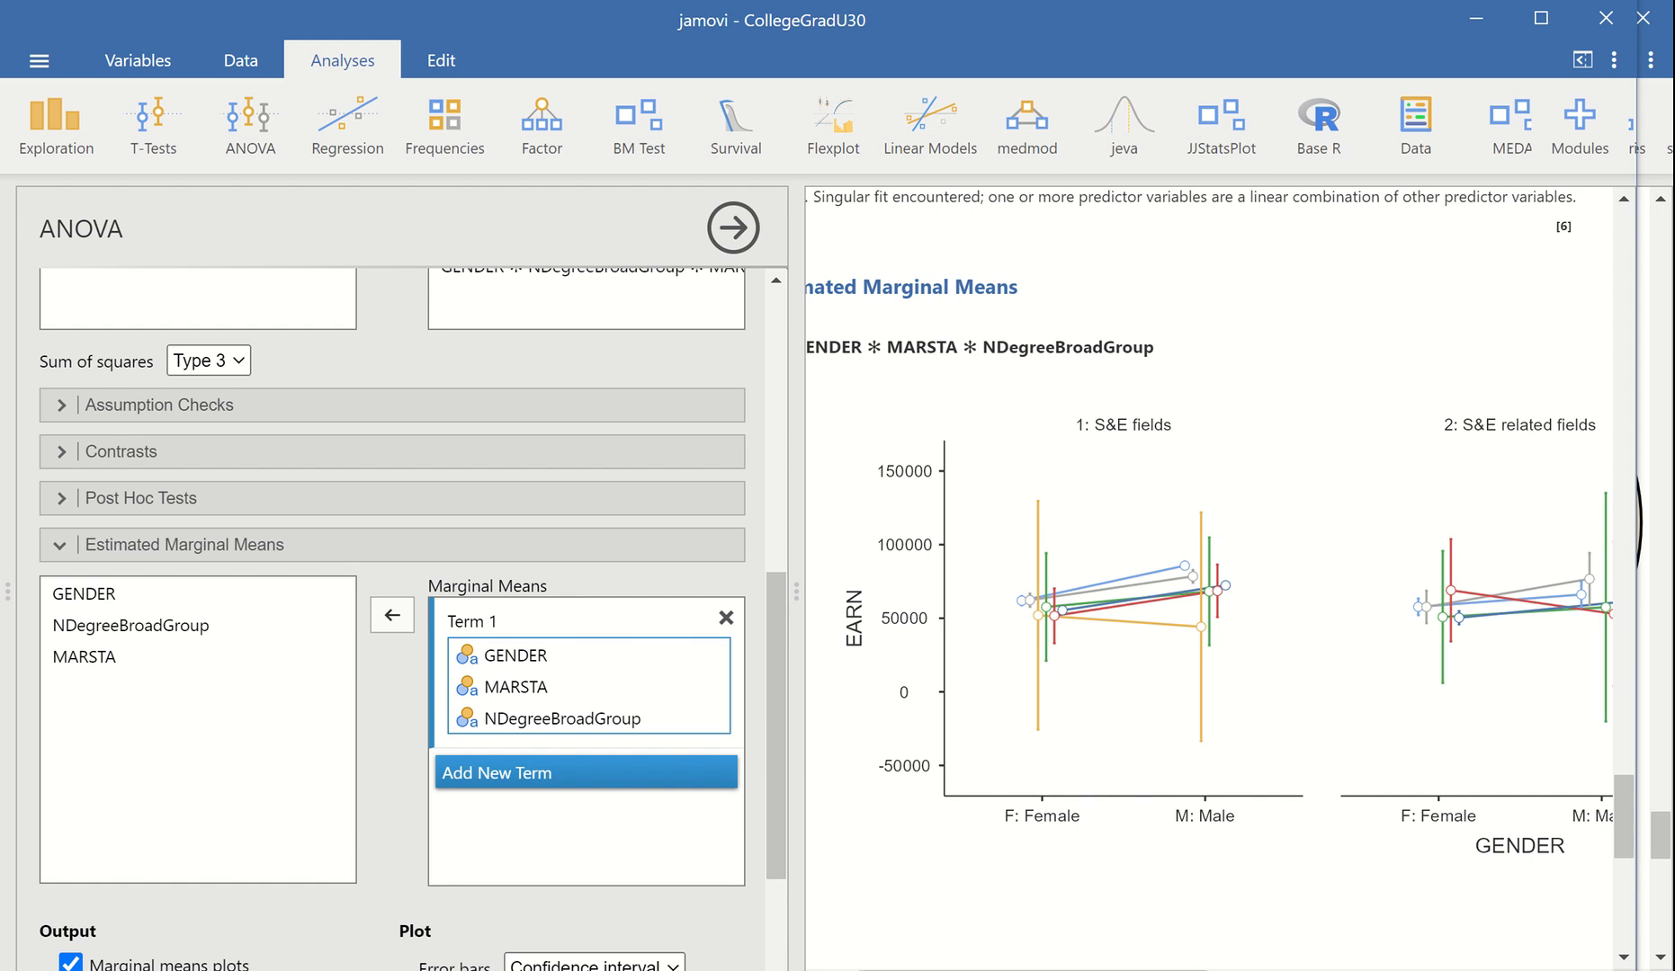
{"action": "left_click_drag", "start_coordinate": [1149, 970], "coordinate": [1532, 970]}
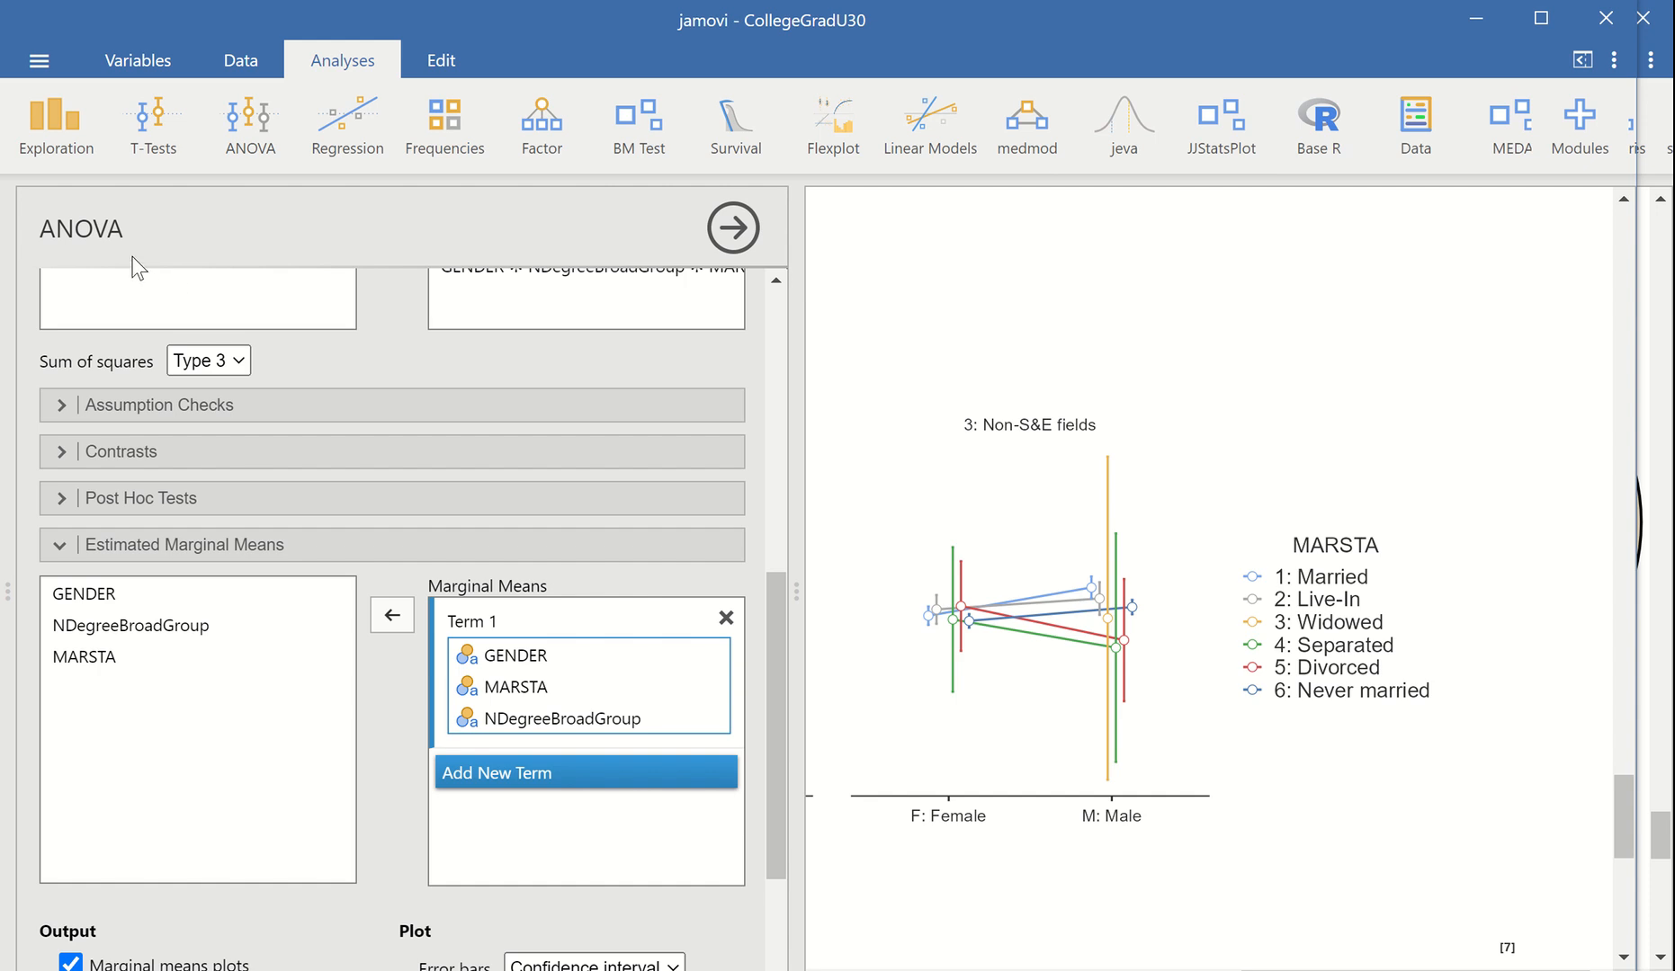
{"action": "scroll", "coordinate": [1093, 534], "scroll_direction": "down", "scroll_amount": 8}
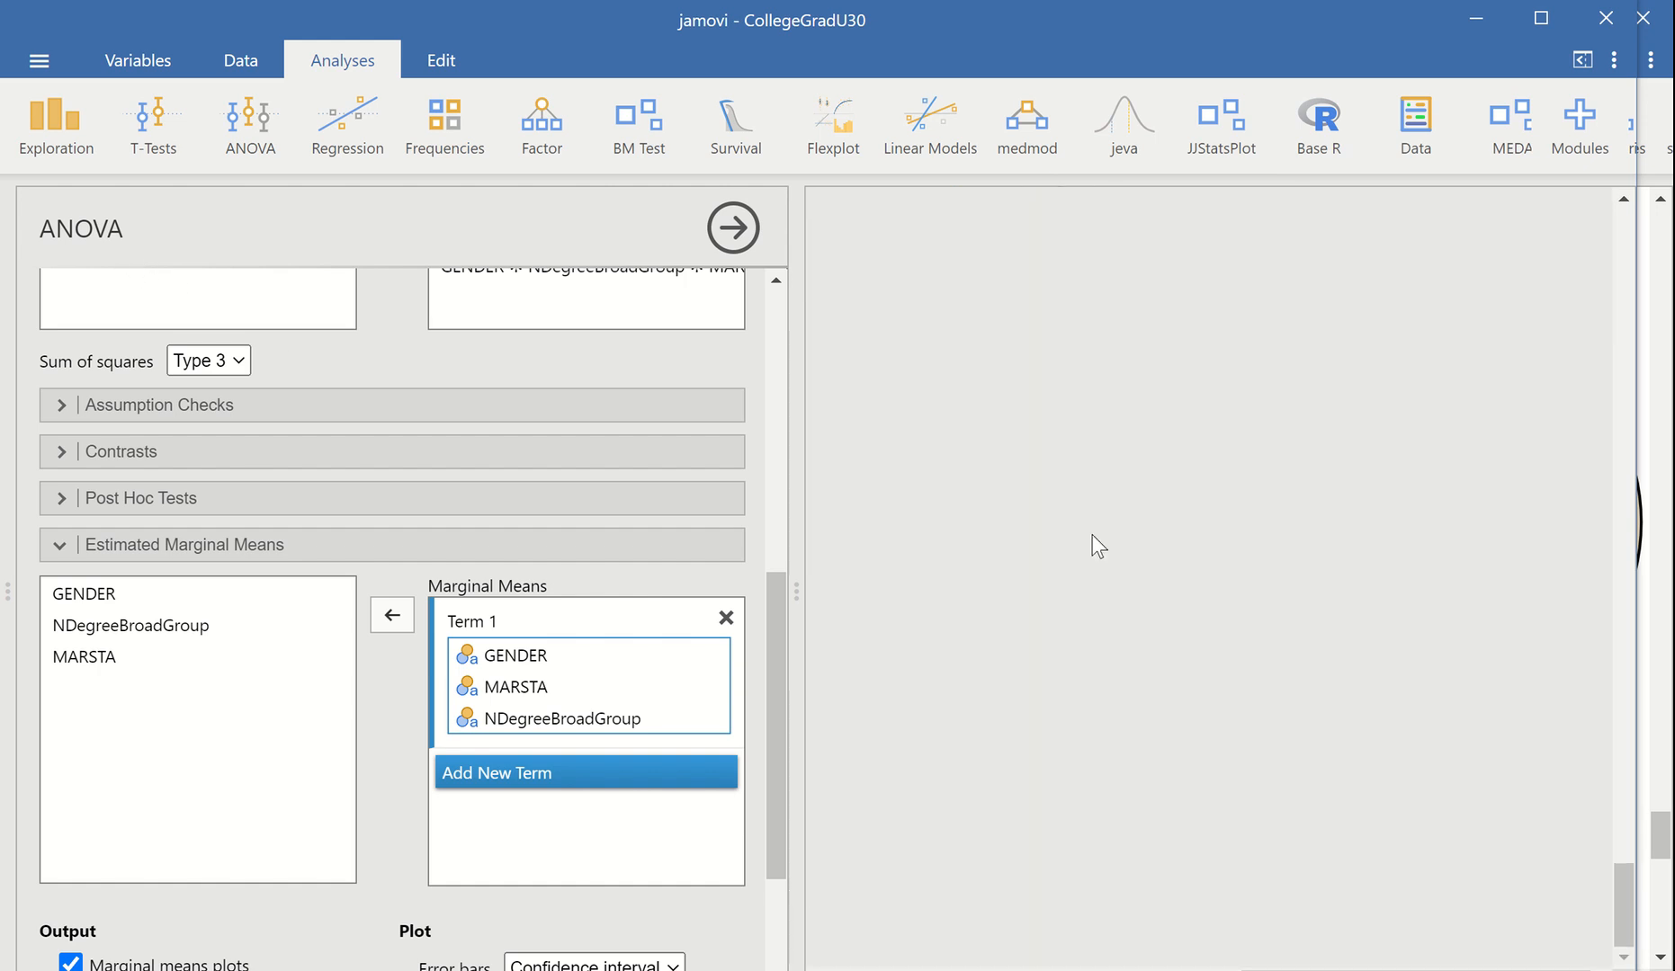
{"action": "scroll", "coordinate": [1091, 535], "scroll_direction": "up", "scroll_amount": 15}
{"action": "scroll", "coordinate": [1091, 537], "scroll_direction": "up", "scroll_amount": 5}
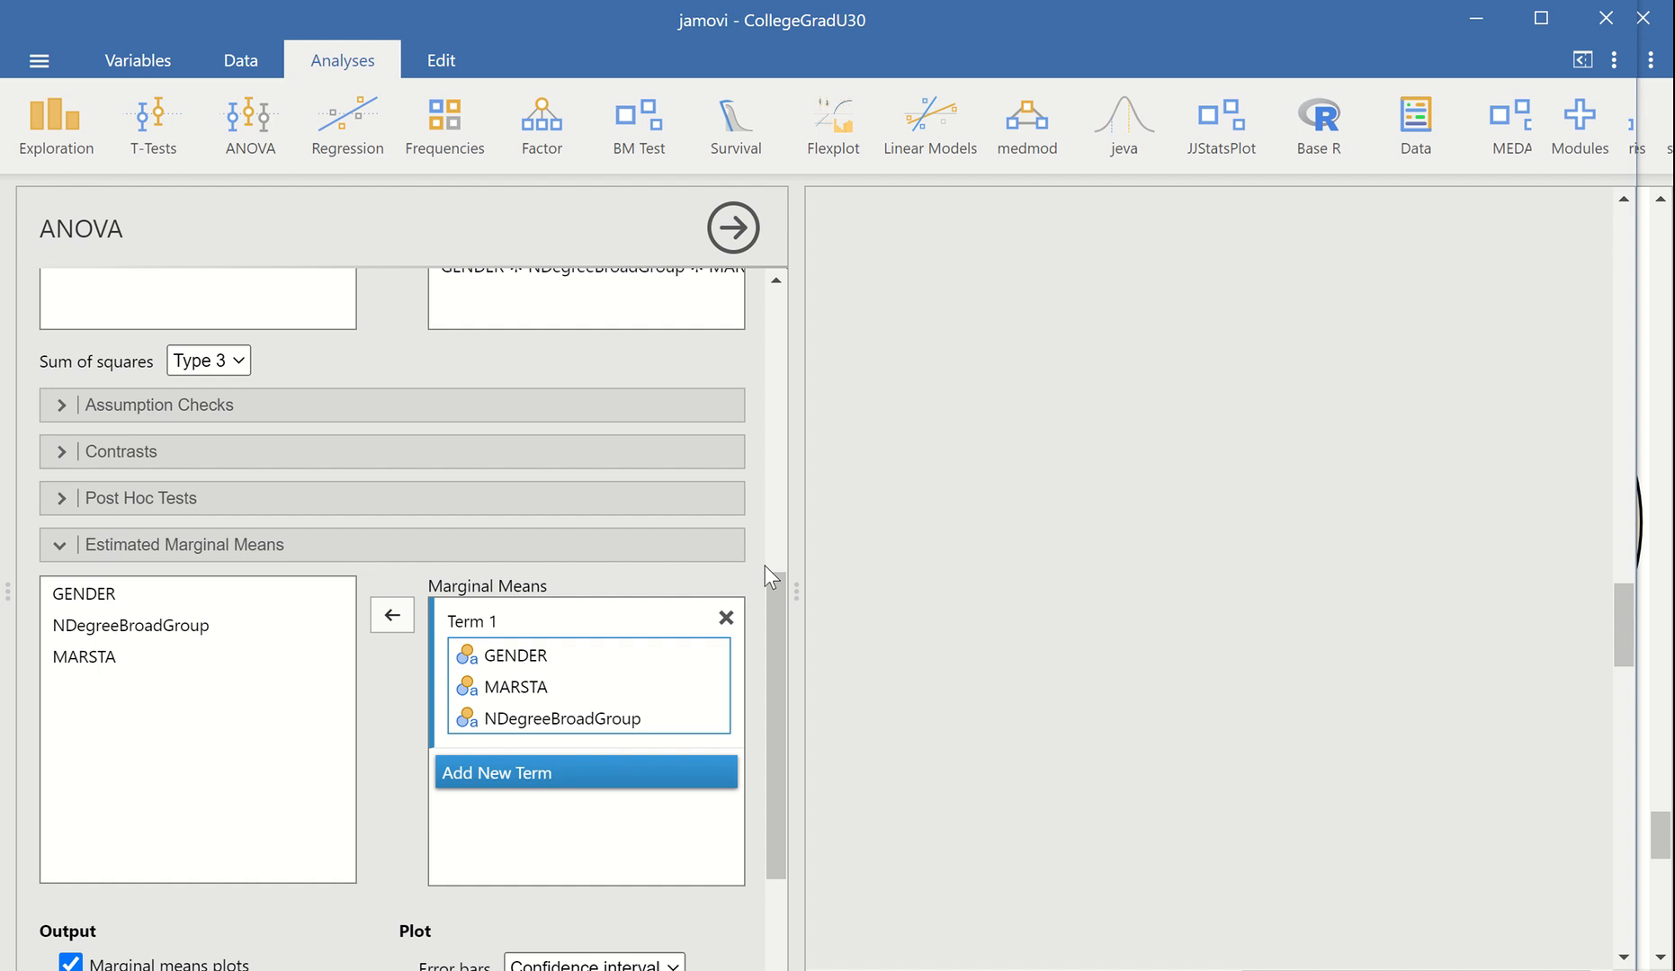
{"action": "left_click_drag", "start_coordinate": [774, 626], "coordinate": [770, 297]}
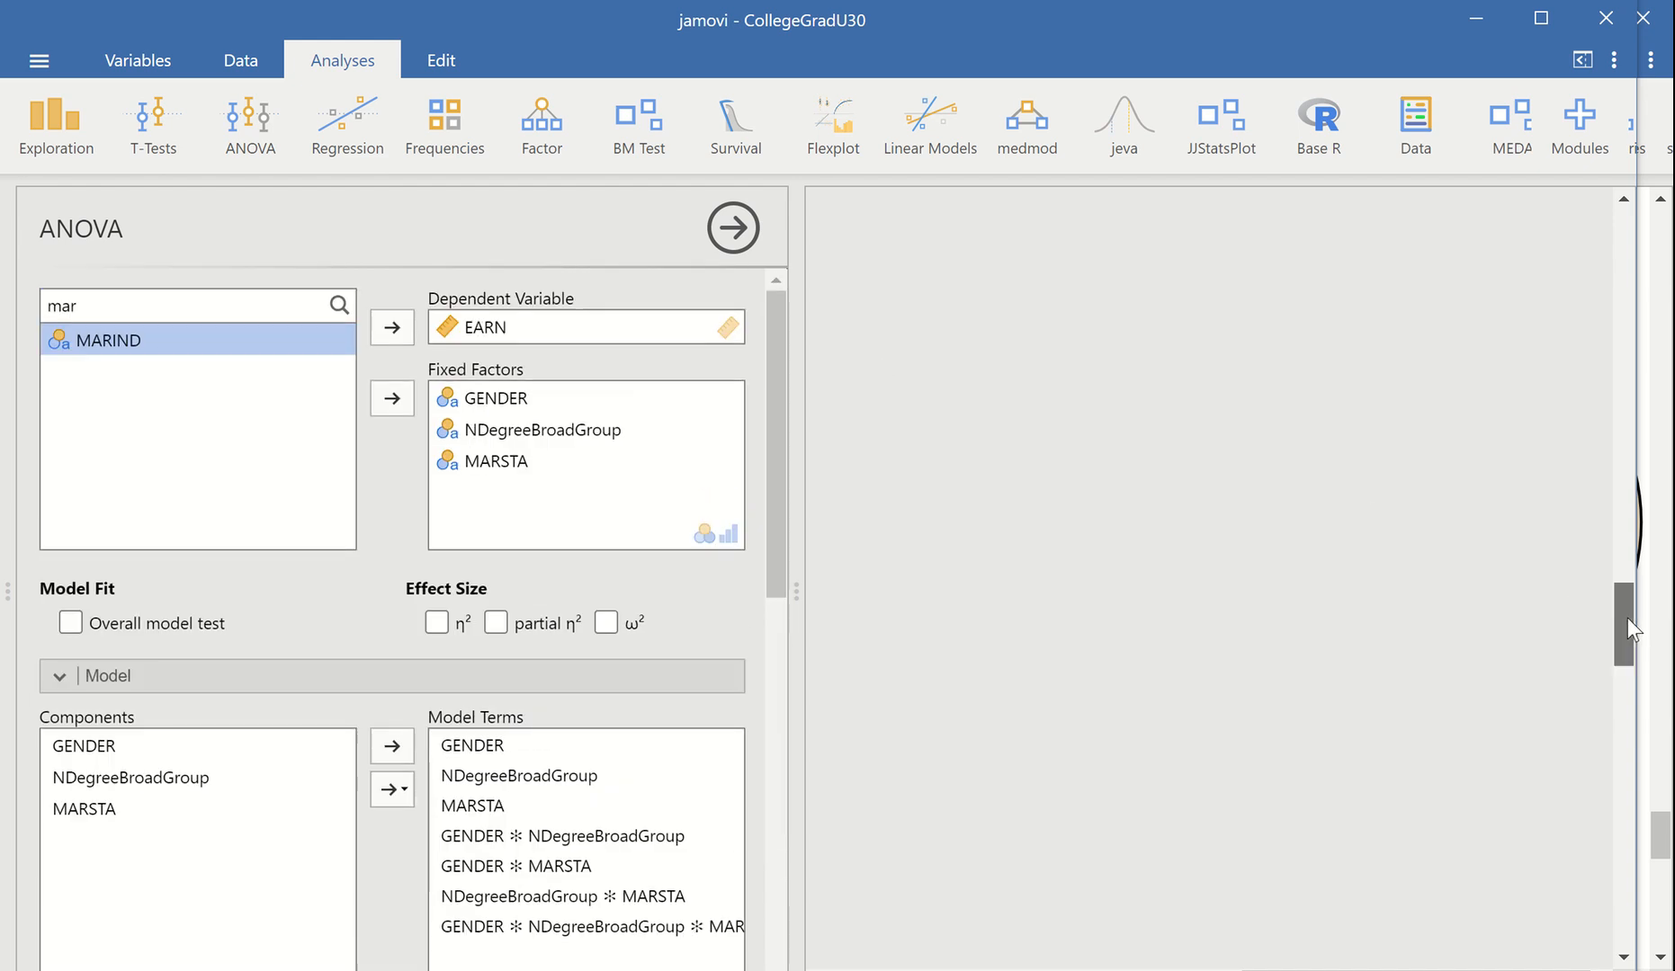
{"action": "left_click_drag", "start_coordinate": [1628, 618], "coordinate": [1618, 866]}
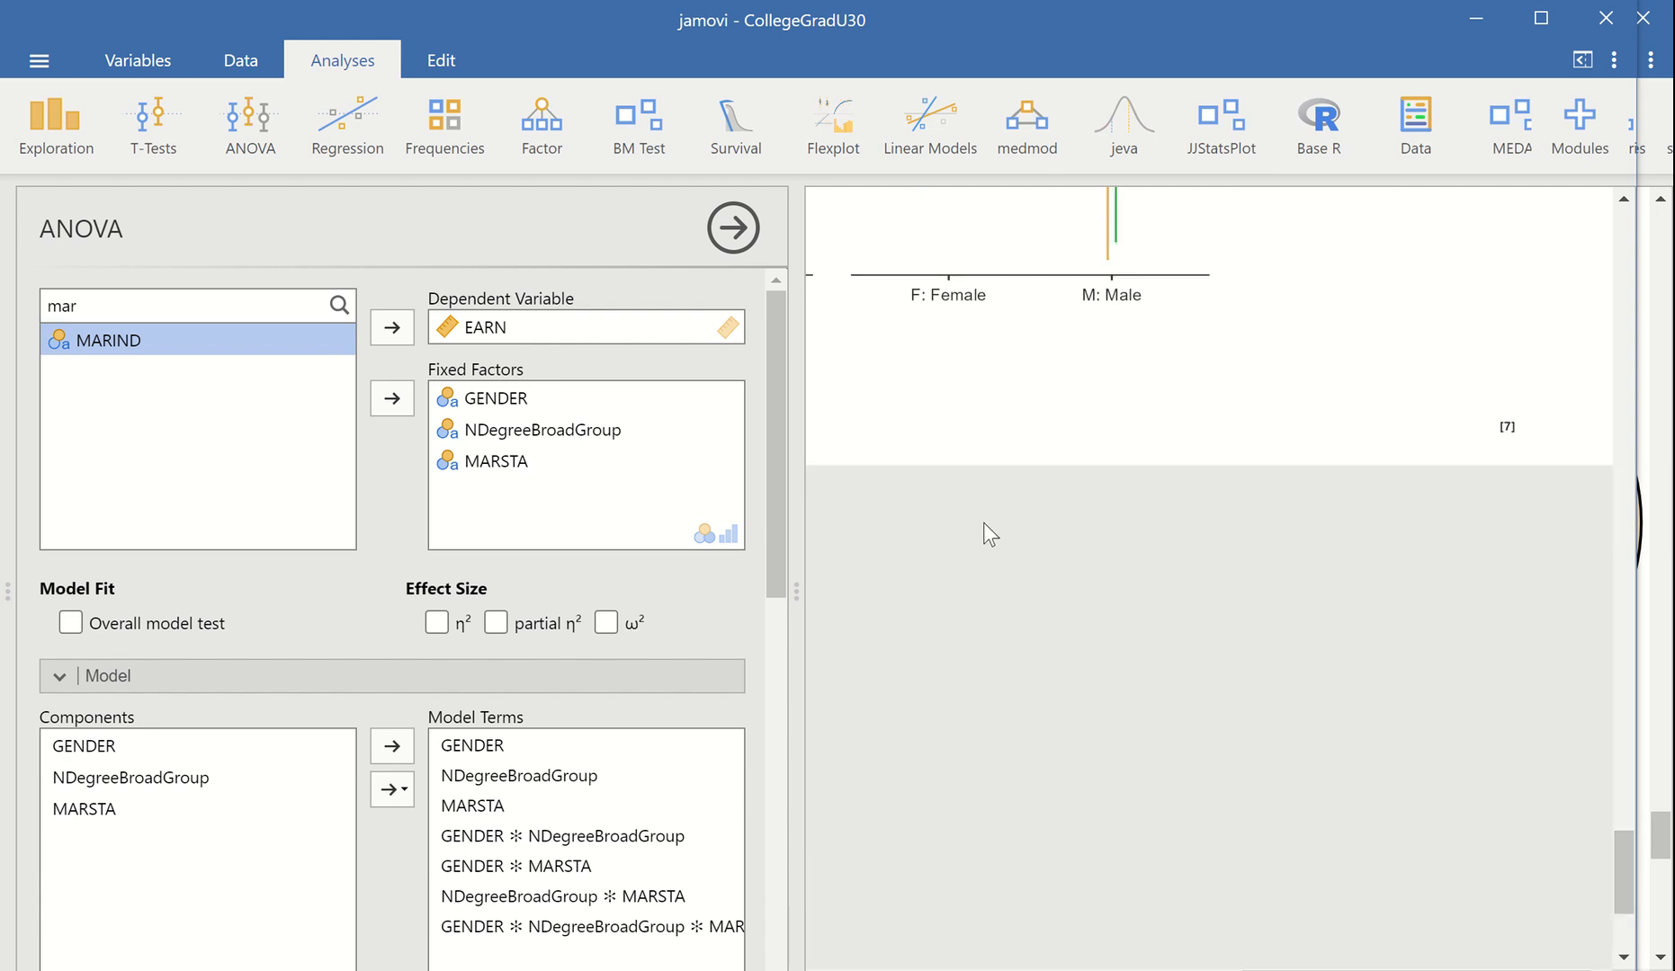
Save the analysis as the jamovi file CollegeGradU30.omv in the OneDrive folder, overwriting the existing file
{"action": "mouse_move", "coordinate": [726, 34]}
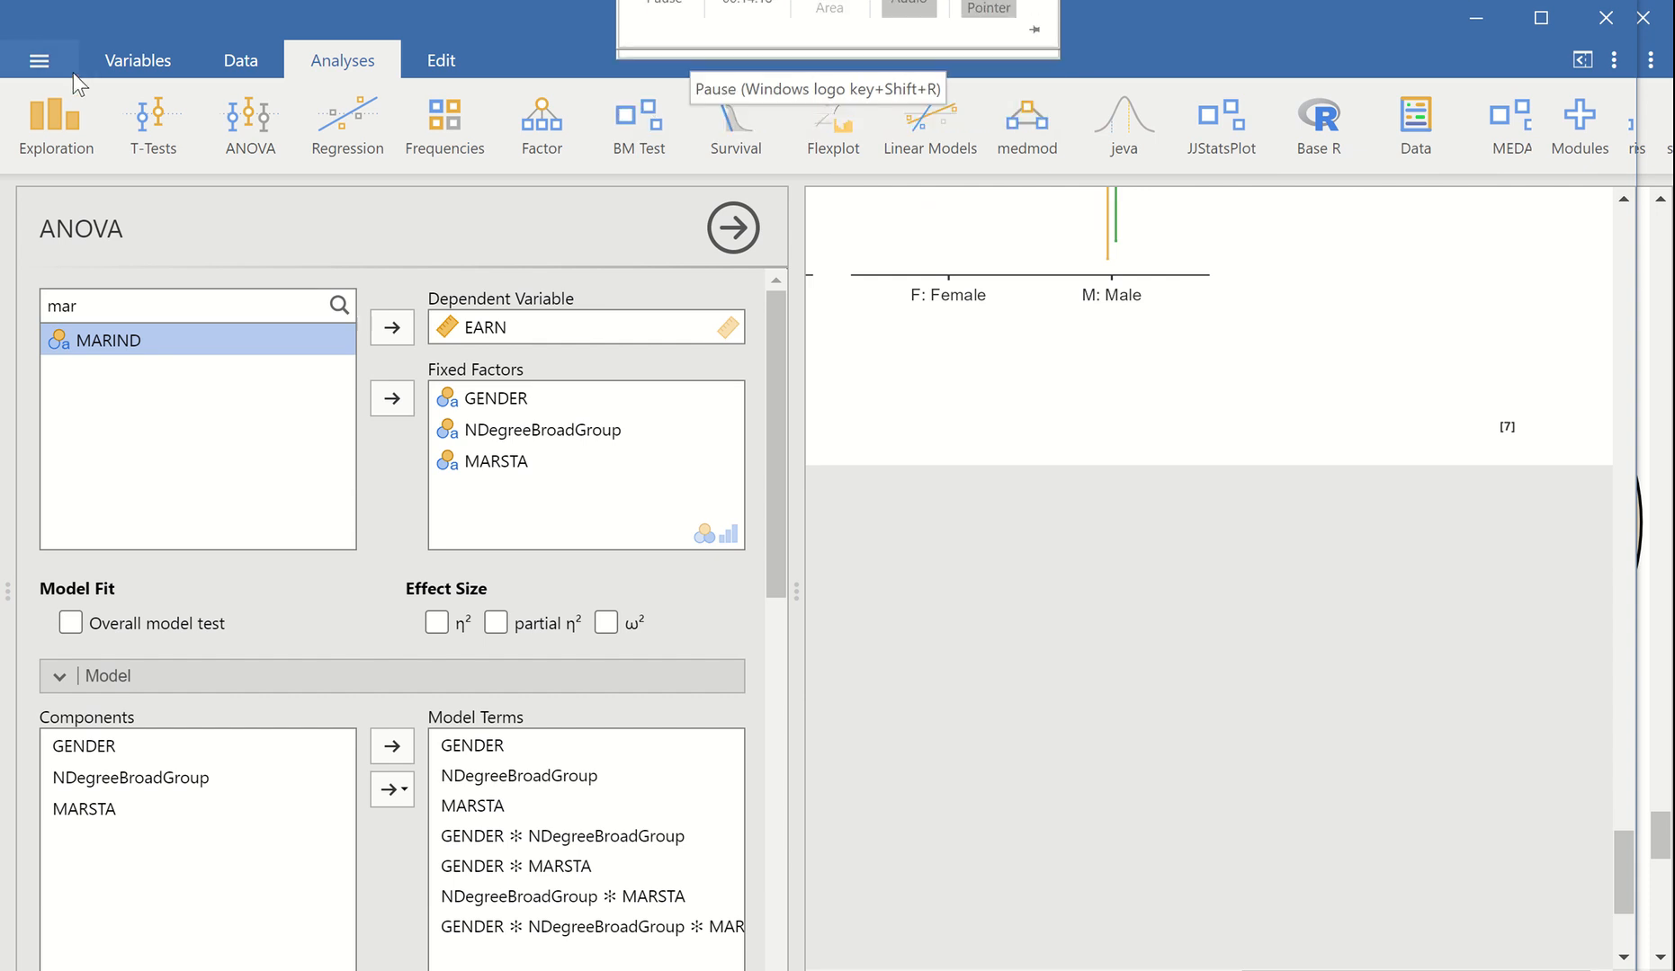
{"action": "left_click", "coordinate": [41, 61]}
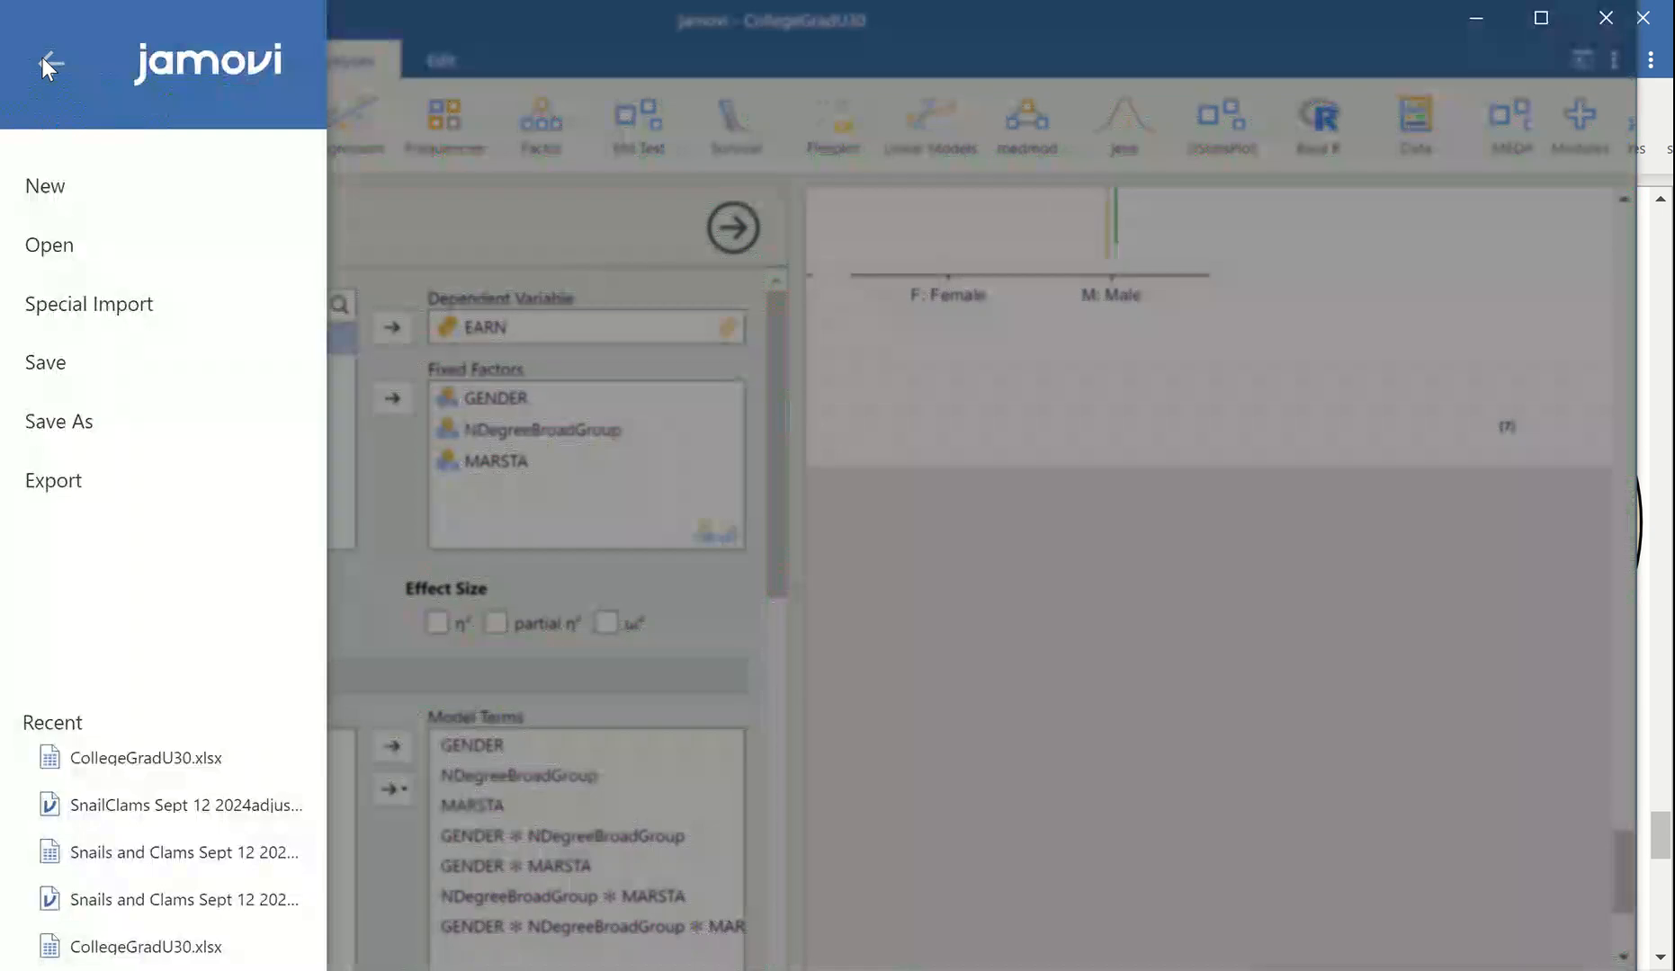
{"action": "left_click", "coordinate": [56, 386]}
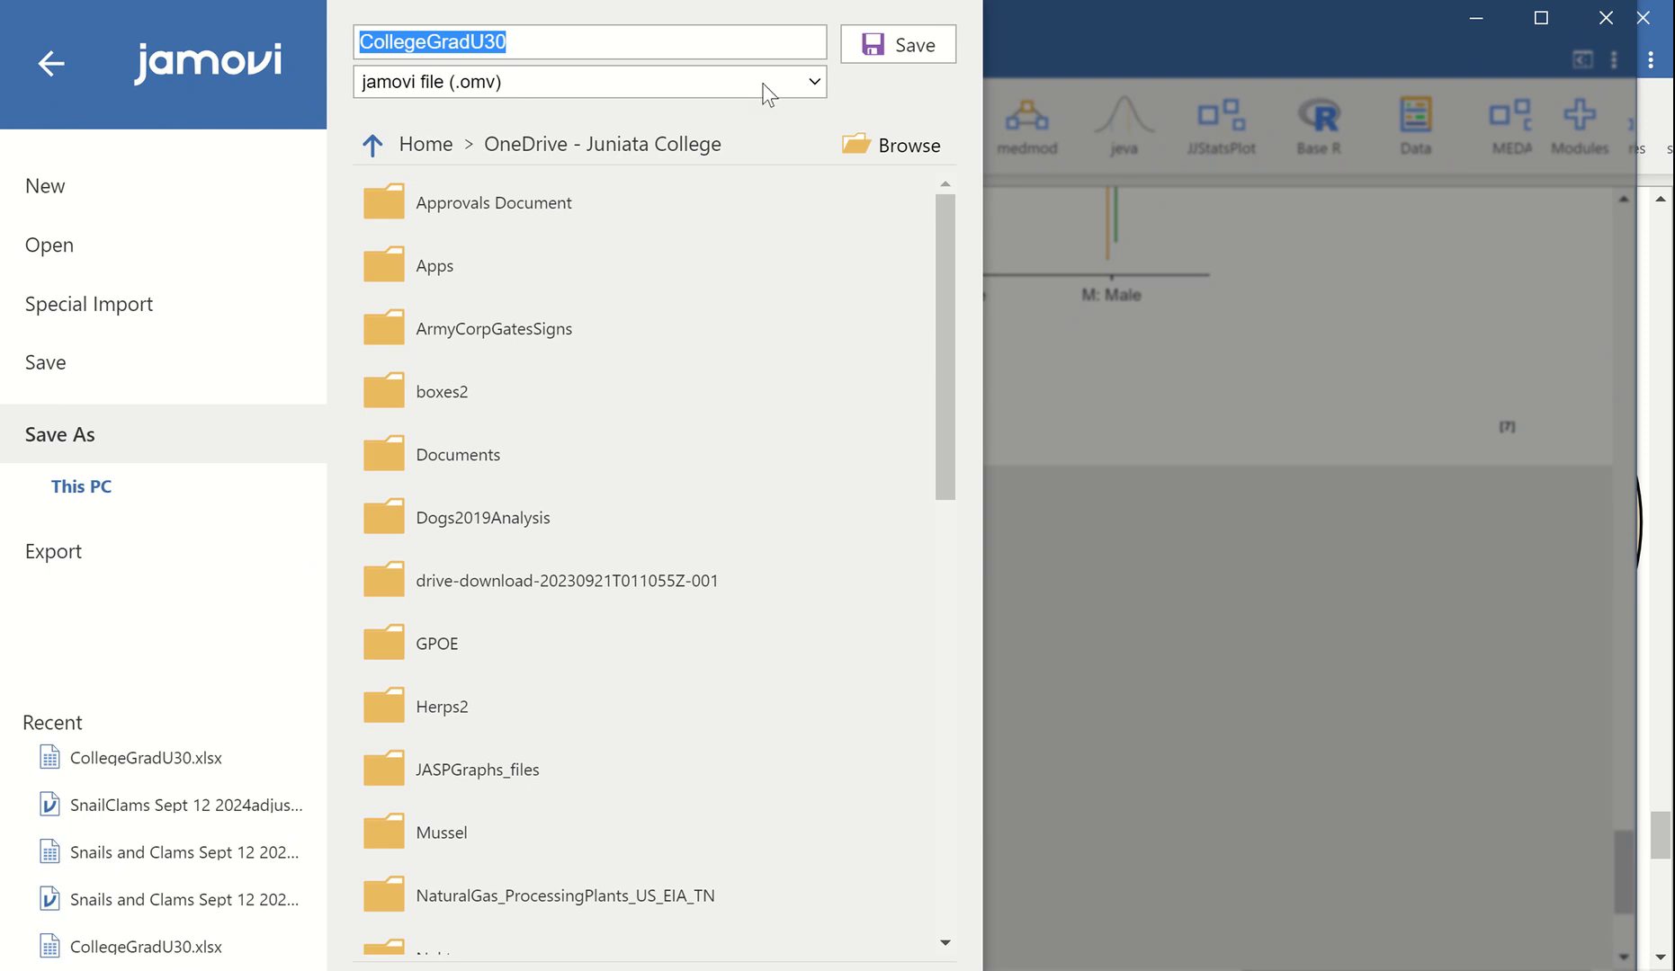
{"action": "left_click", "coordinate": [859, 44]}
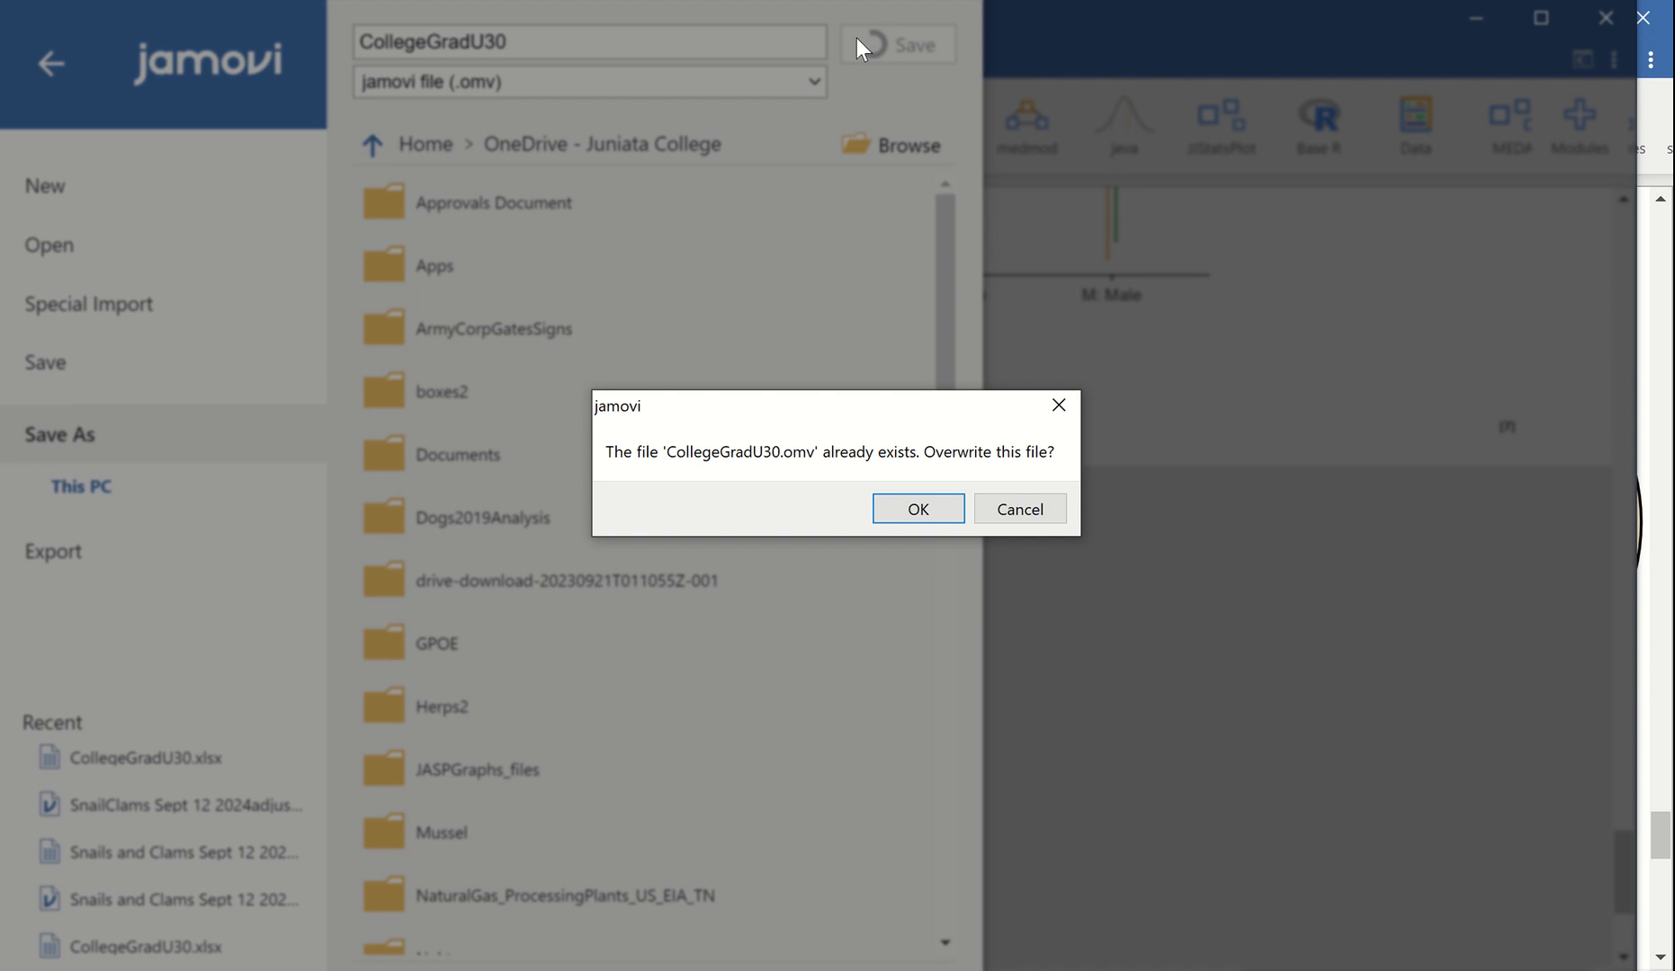
{"action": "left_click", "coordinate": [946, 507]}
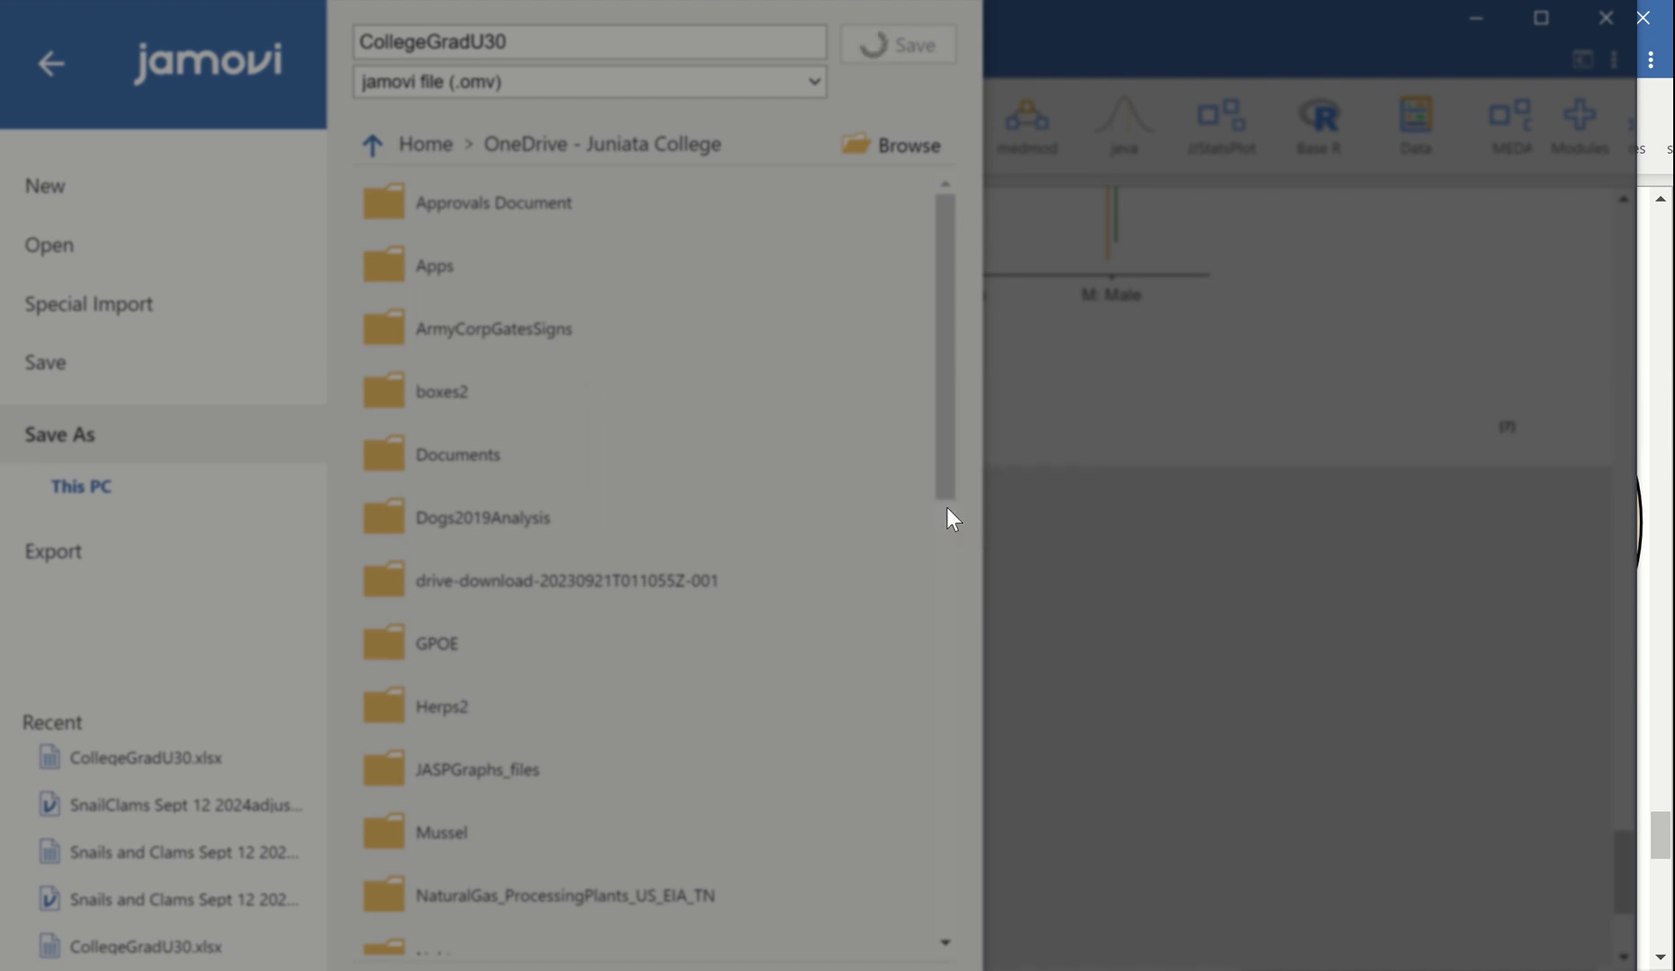